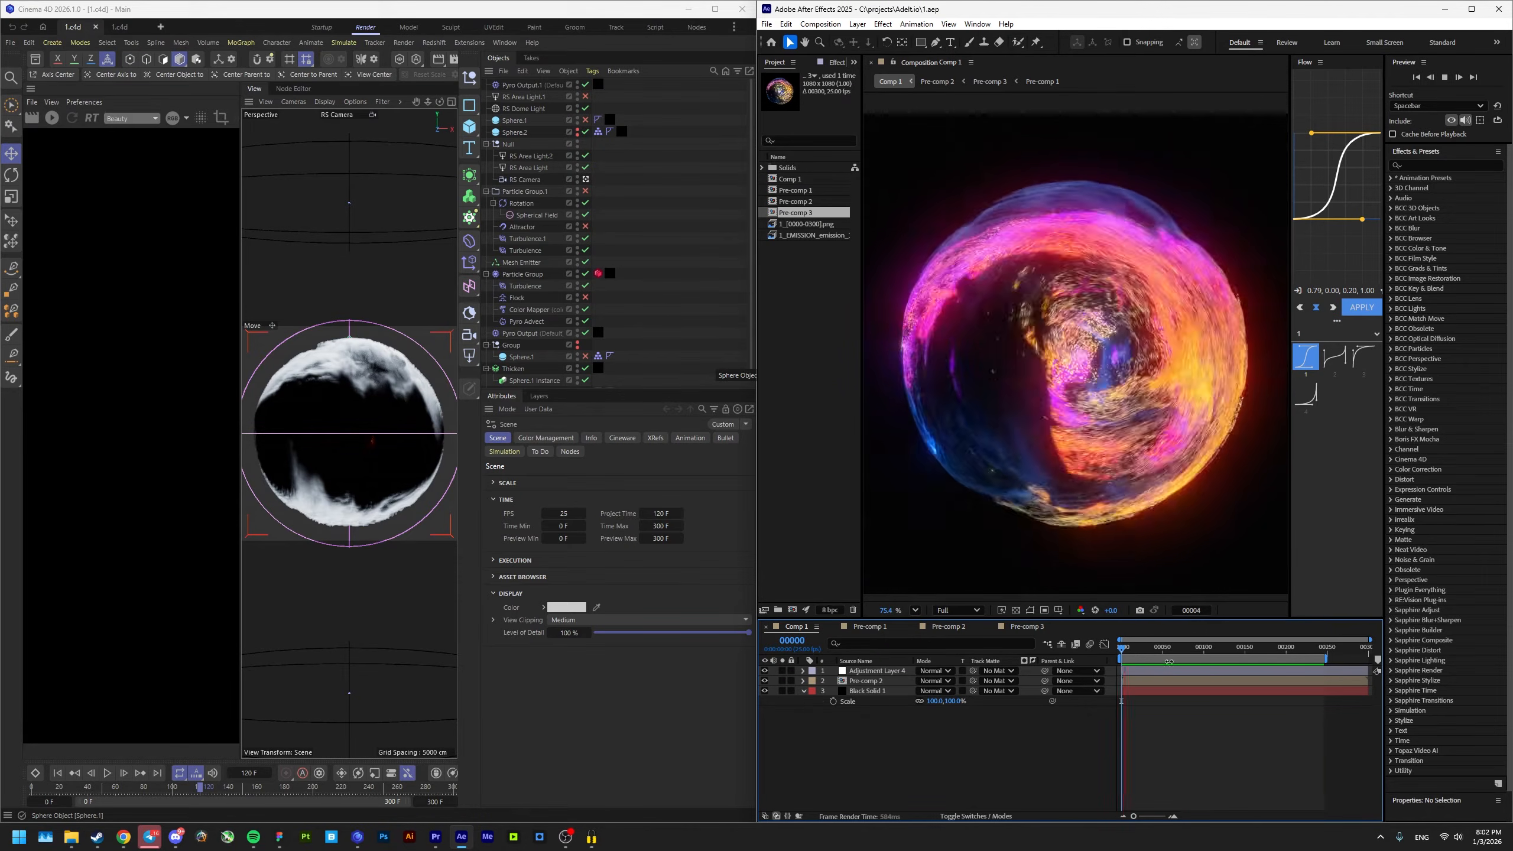
Step: Switch from the After Effects composition preview to Cinema 4D and expand its window across the screen
{"action": "key", "text": "space"}
{"action": "left_click_drag", "start_coordinate": [504, 9], "coordinate": [931, 2]}
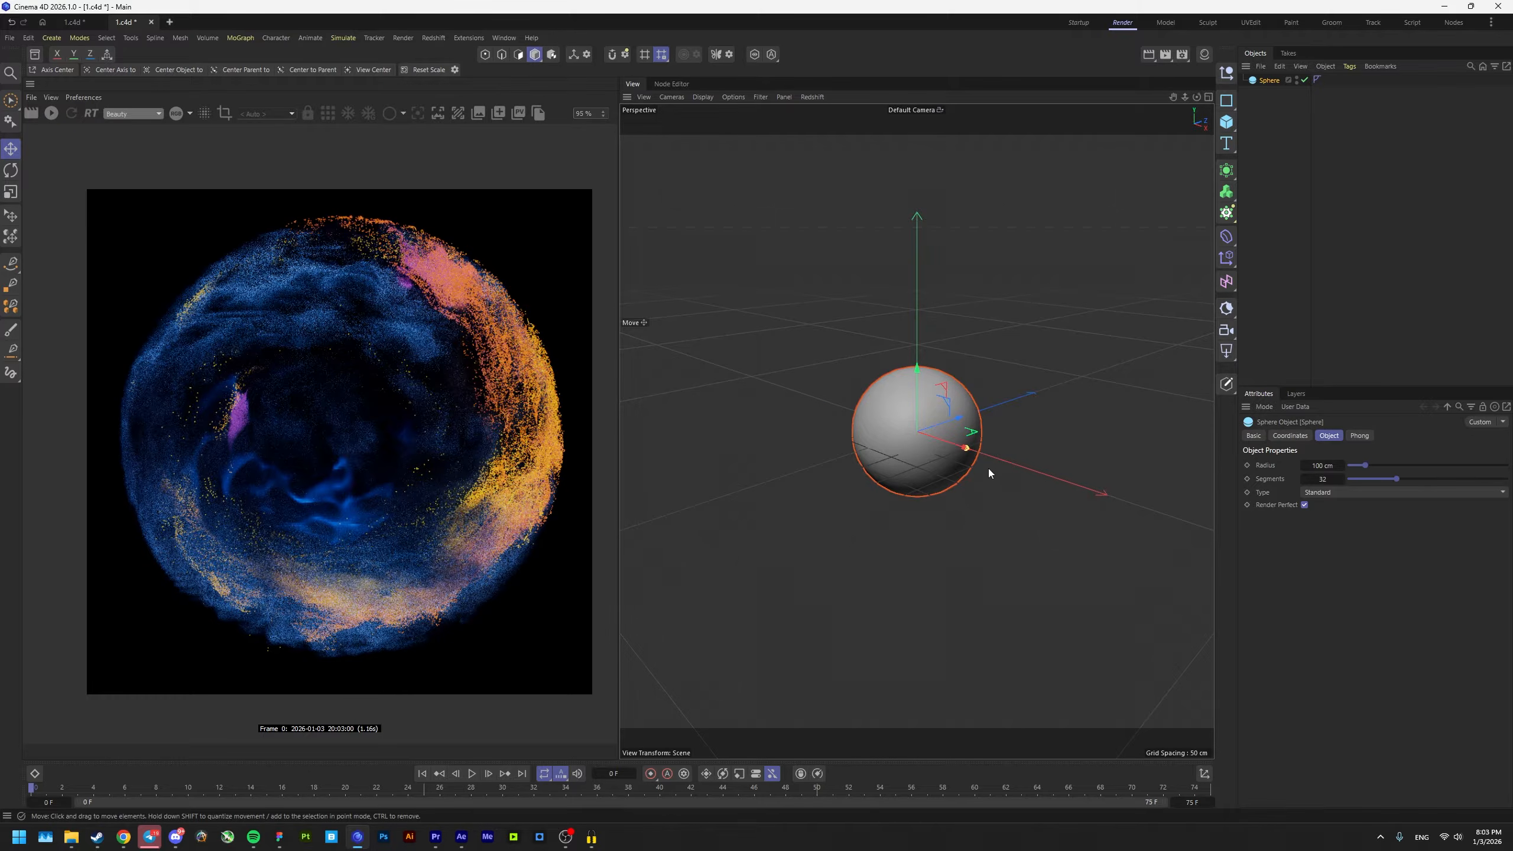
Step: Scale the sphere up to a 300 cm radius in the front view and switch to the Startup layout
{"action": "middle_click", "coordinate": [959, 447]}
{"action": "middle_click", "coordinate": [949, 467]}
{"action": "key", "text": "t"}
{"action": "left_click_drag", "start_coordinate": [949, 467], "coordinate": [1066, 467]}
{"action": "left_click", "coordinate": [1078, 22]}
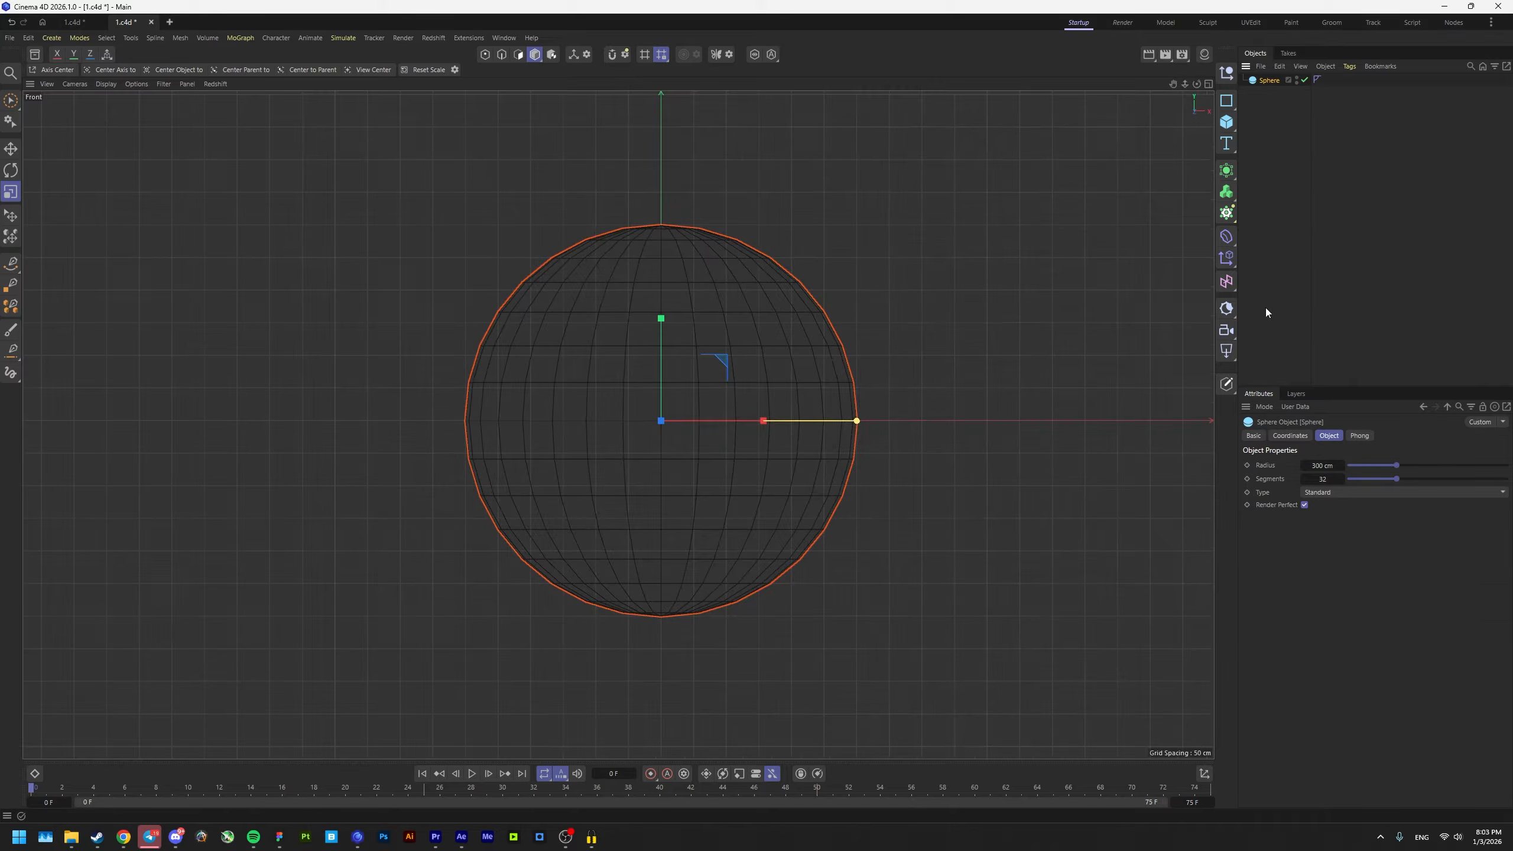
Step: Set the sphere's type to Hexahedron and its segments to 64
{"action": "left_click", "coordinate": [1326, 494]}
{"action": "left_click", "coordinate": [1336, 553]}
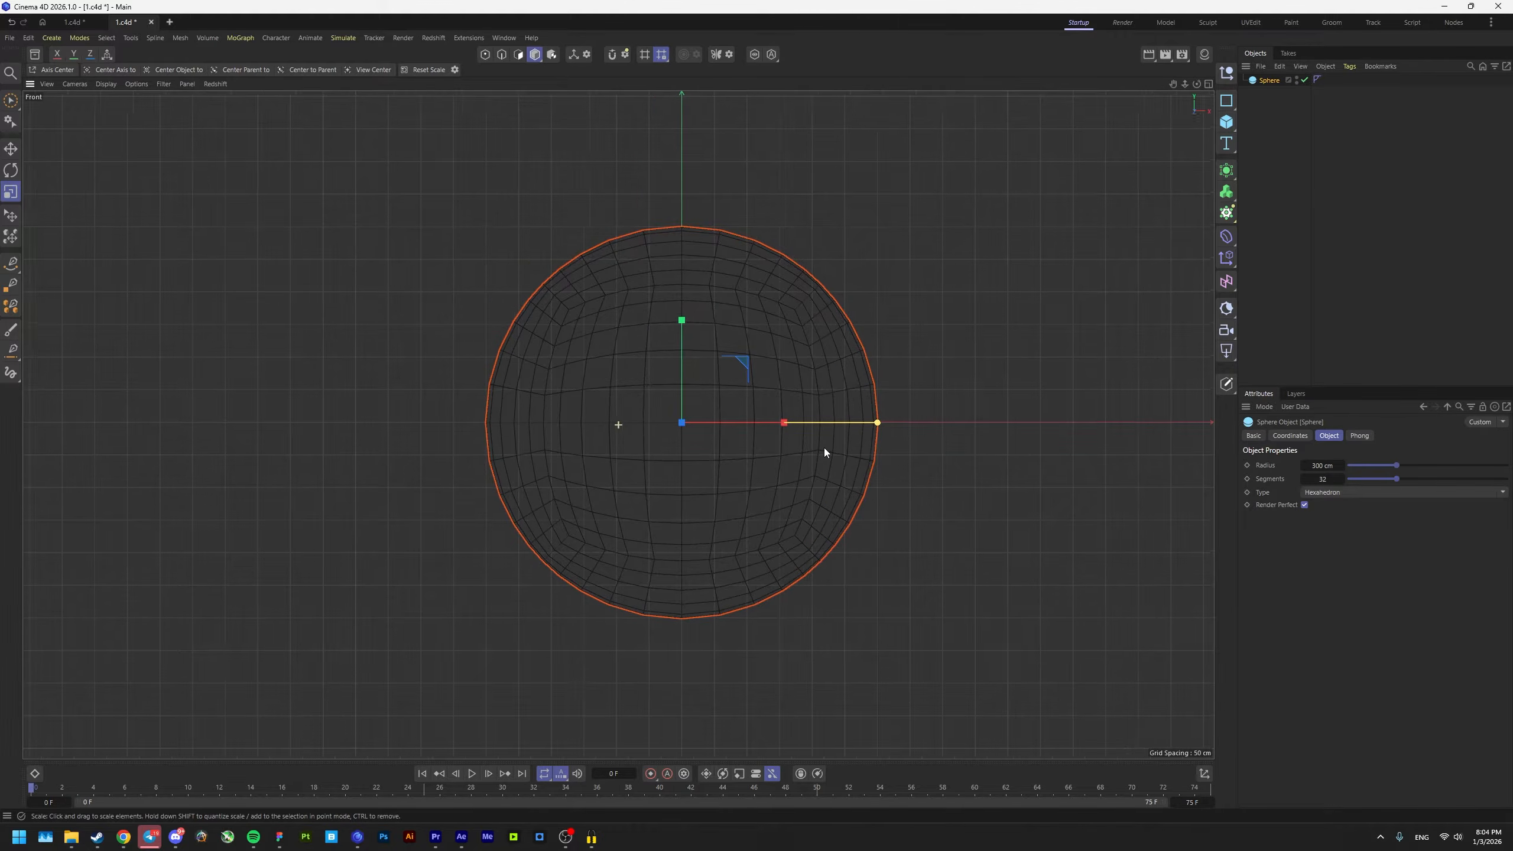
{"action": "middle_click_drag", "start_coordinate": [824, 447], "coordinate": [830, 448], "text": "alt"}
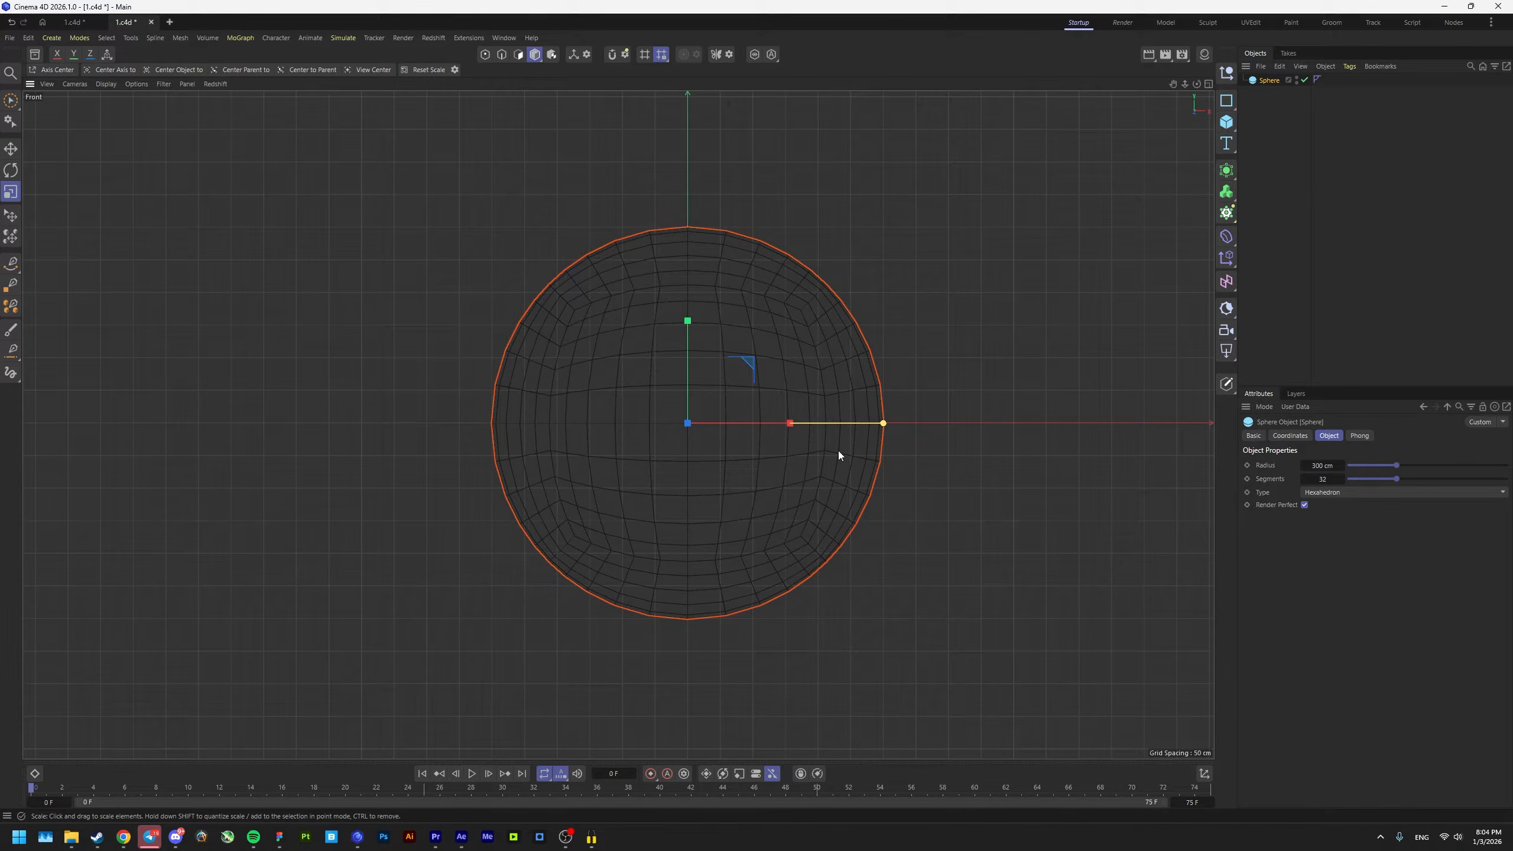
{"action": "middle_click_drag", "start_coordinate": [763, 433], "coordinate": [747, 431], "text": "alt"}
{"action": "left_click", "coordinate": [1323, 479]}
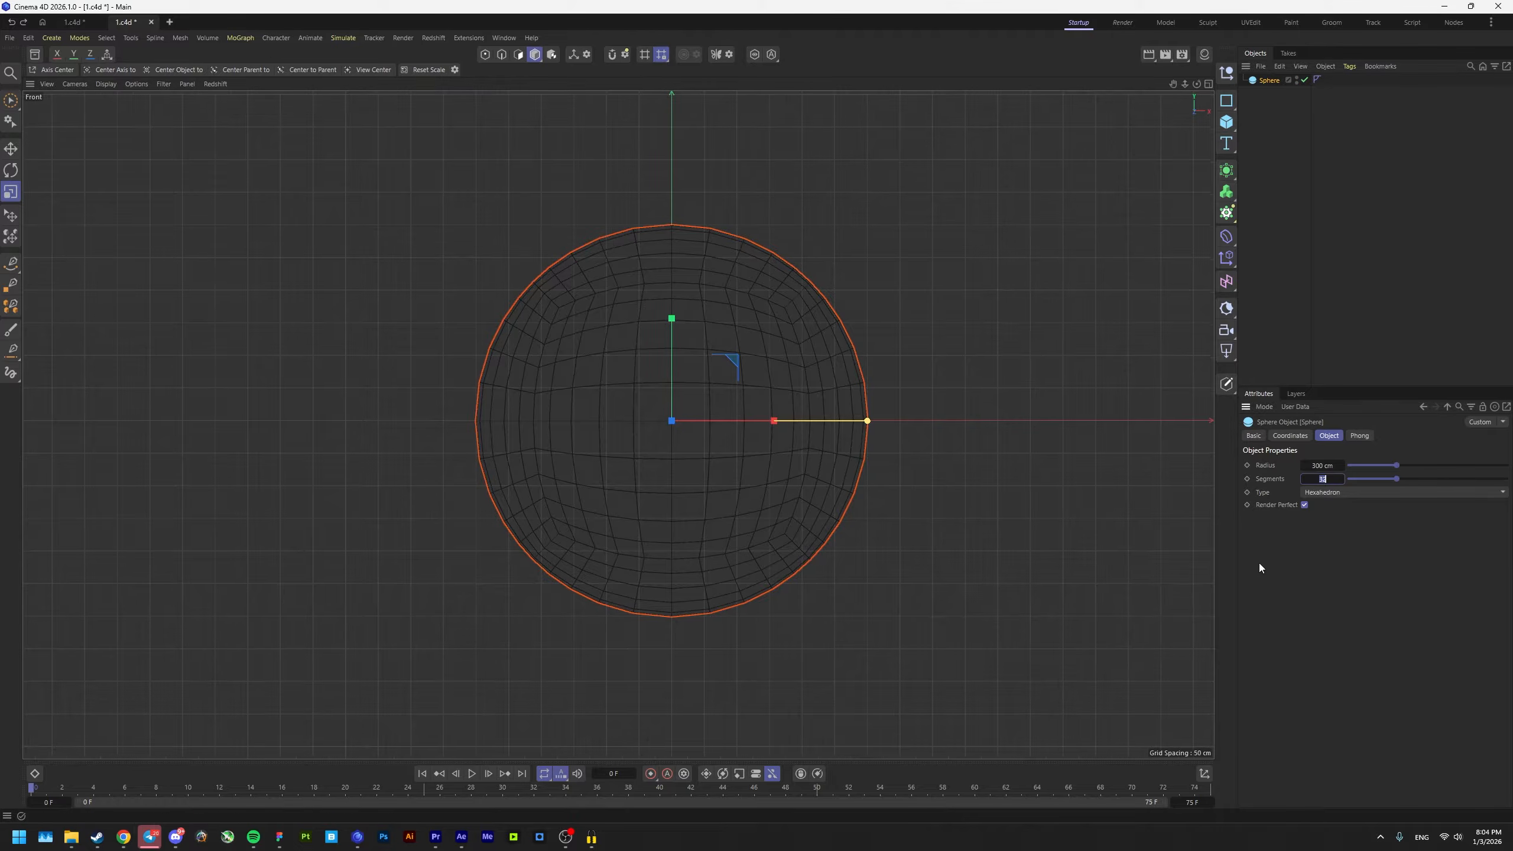
{"action": "middle_click_drag", "start_coordinate": [792, 363], "coordinate": [863, 368], "text": "alt"}
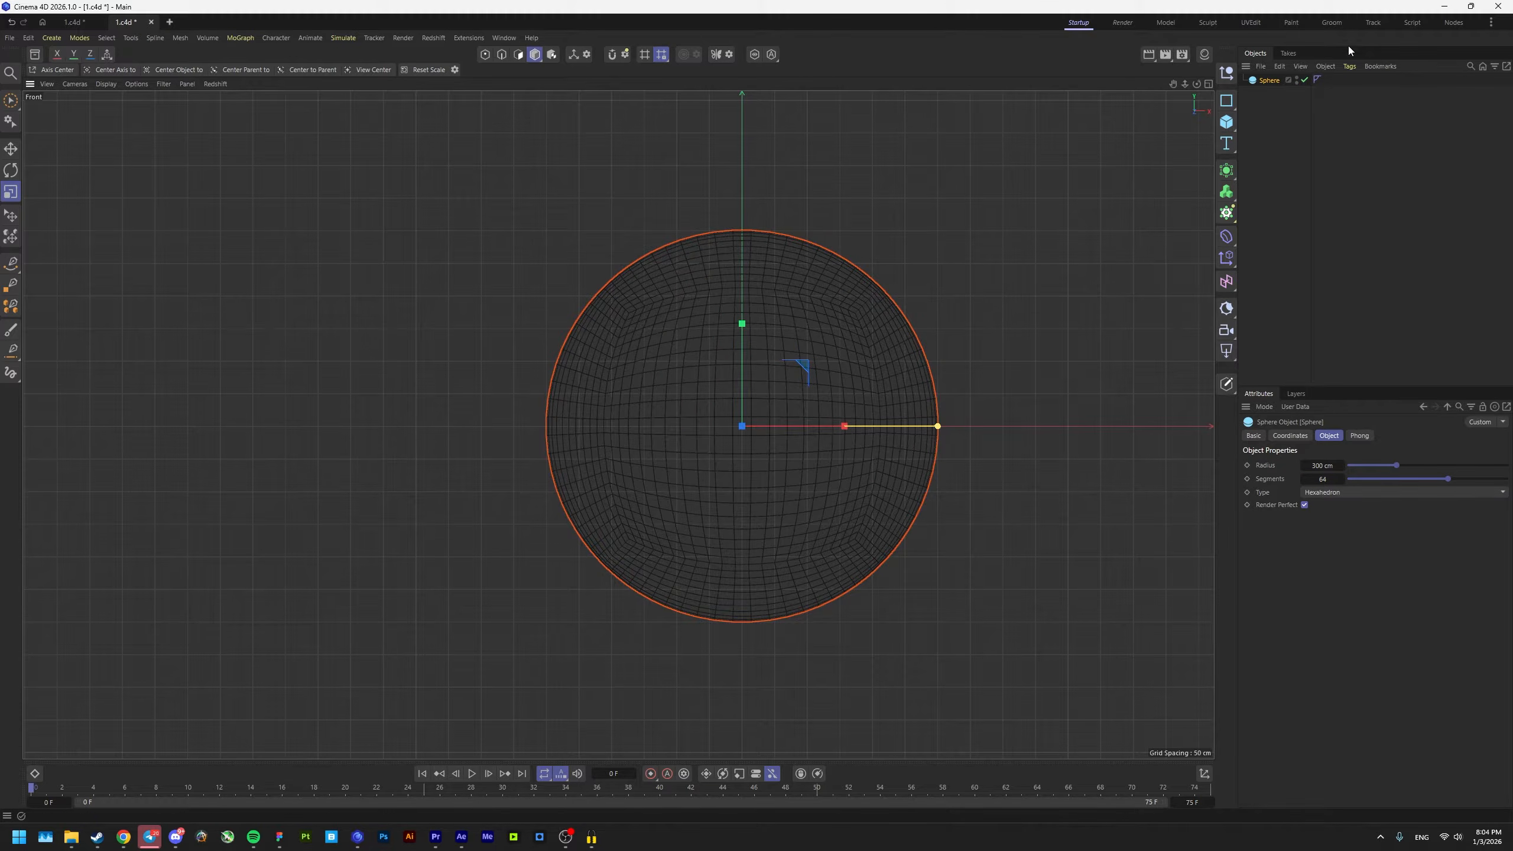
Step: Add a Collider simulation tag to the sphere
{"action": "right_click", "coordinate": [1271, 80]}
{"action": "mouse_move", "coordinate": [1335, 248]}
{"action": "left_click", "coordinate": [1472, 409]}
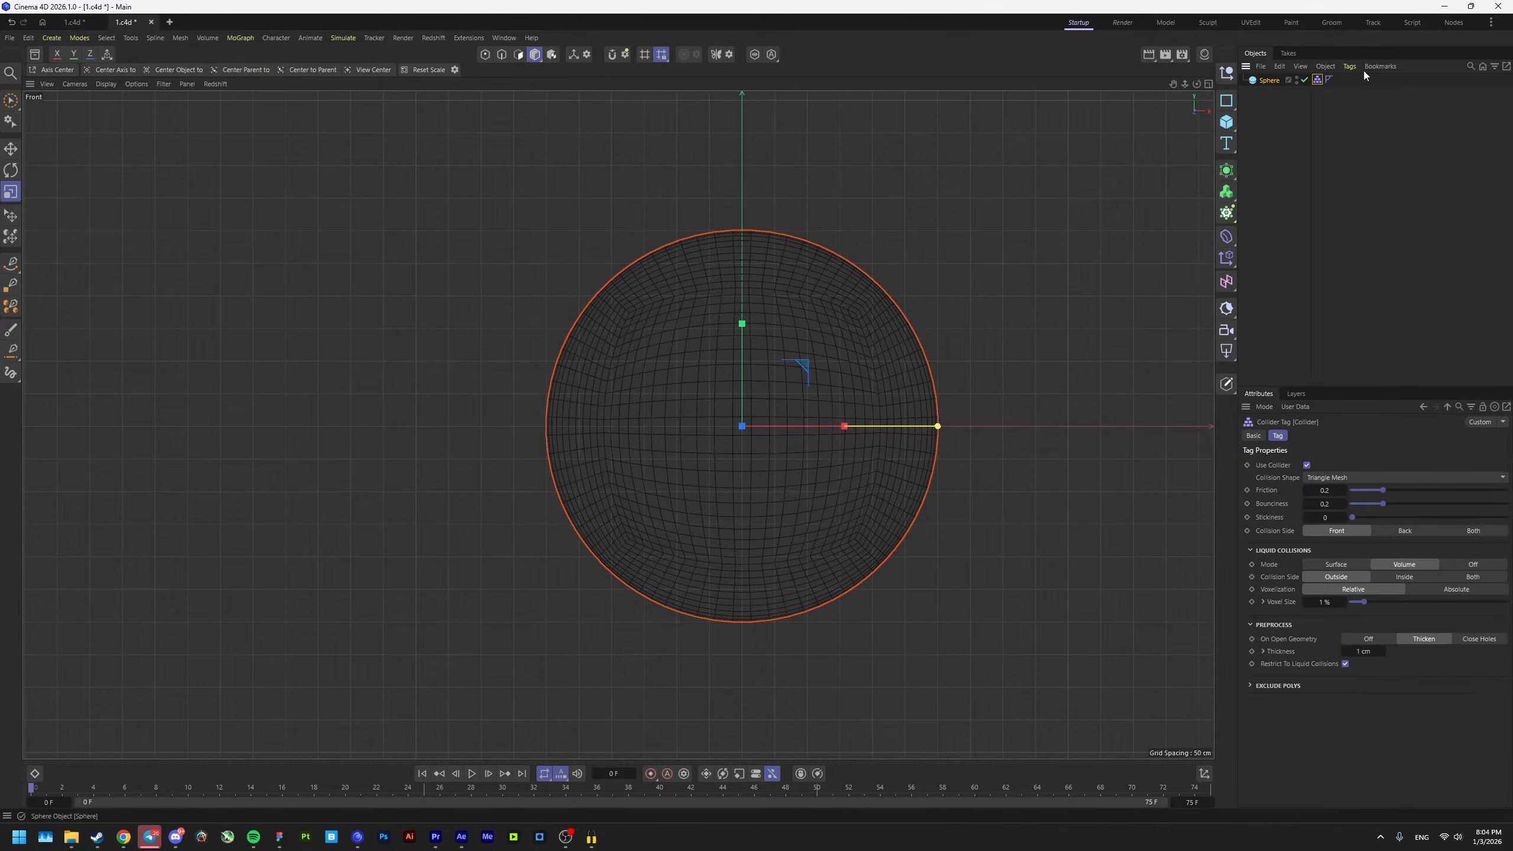
Step: Hide the collider sphere in the viewport and show it again
{"action": "double_click", "coordinate": [1297, 78]}
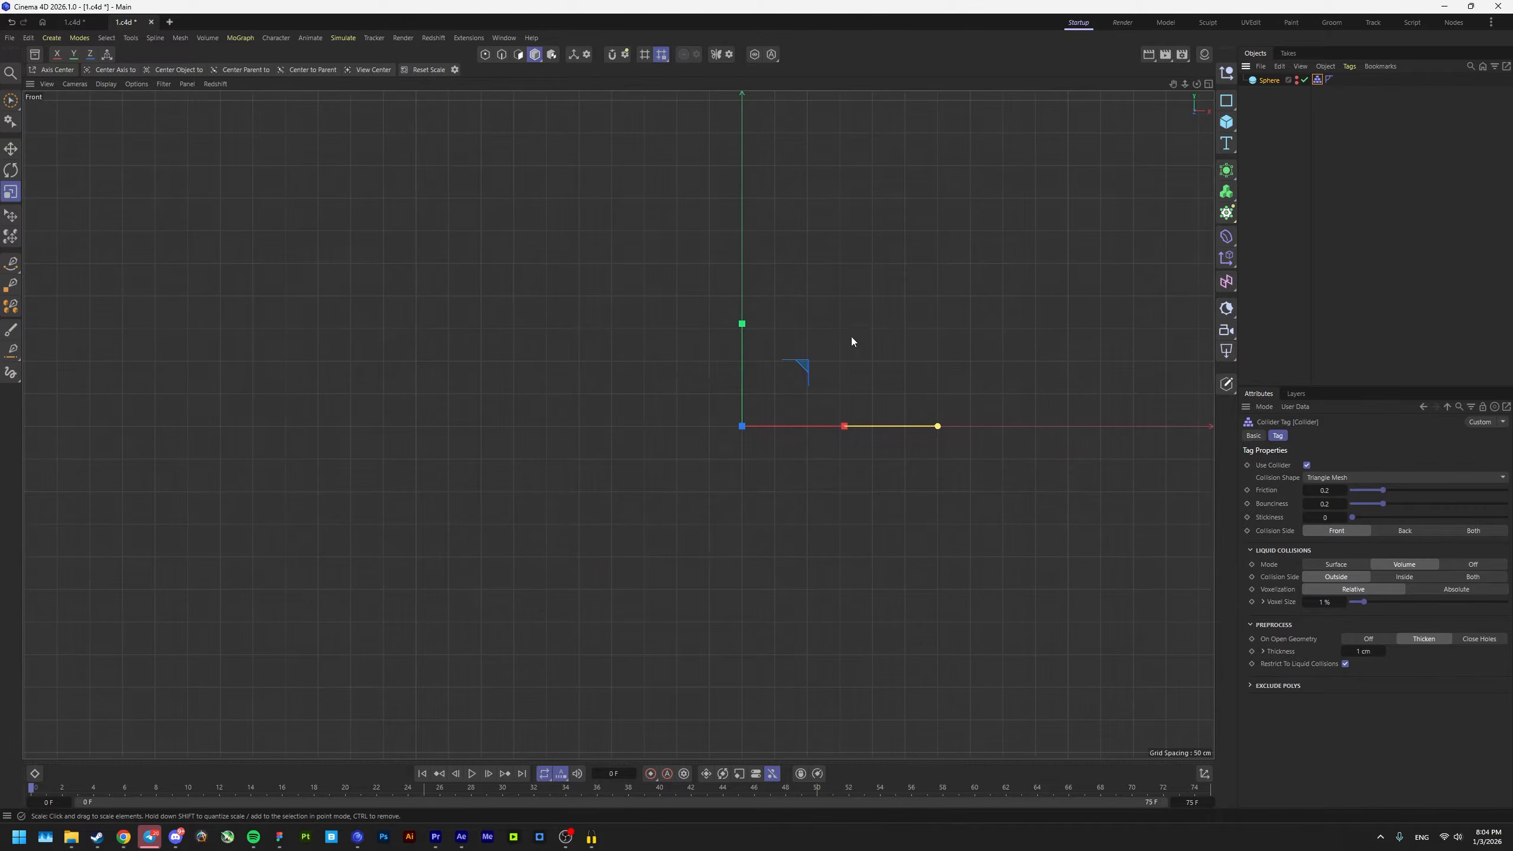
{"action": "middle_click_drag", "start_coordinate": [851, 337], "coordinate": [763, 318], "text": "alt"}
{"action": "left_click", "coordinate": [1297, 78]}
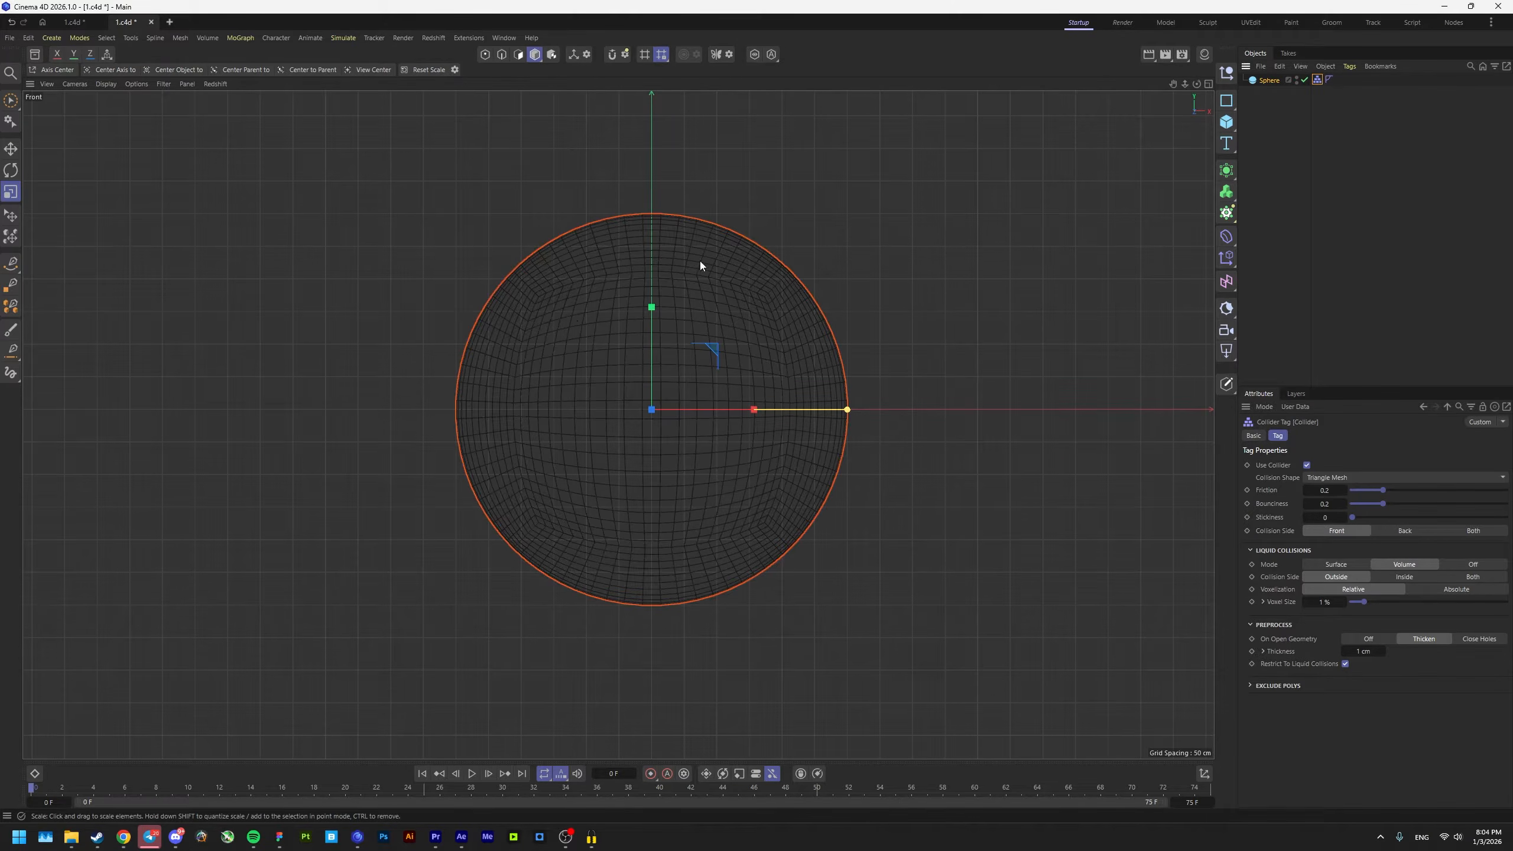
Step: Add a second sphere with a 100 cm radius at the centre of the large sphere
{"action": "left_click", "coordinate": [876, 303]}
{"action": "scroll", "coordinate": [651, 470], "scroll_direction": "up", "scroll_amount": 2}
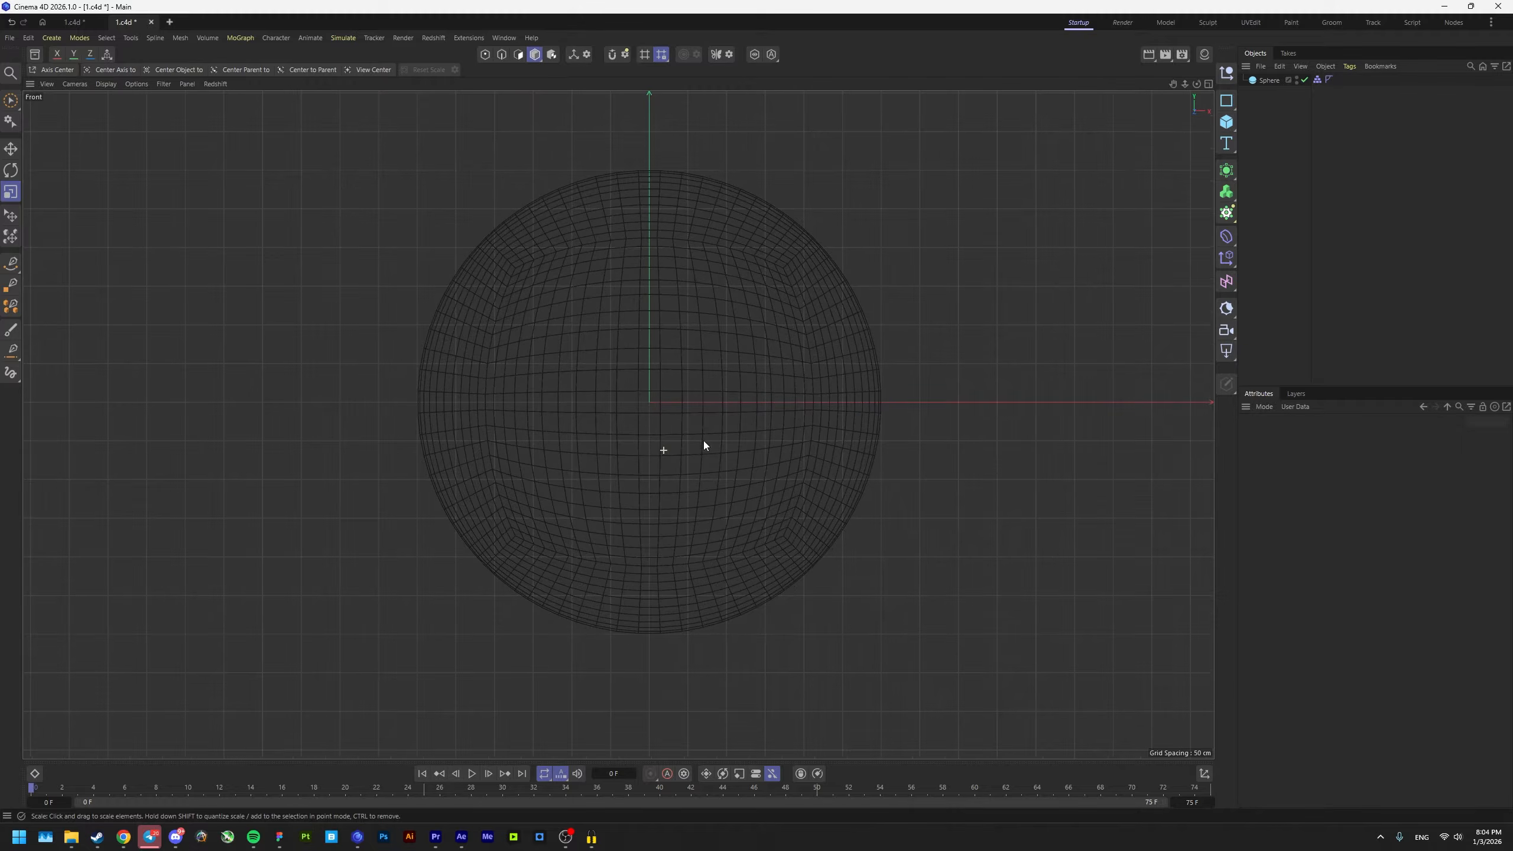
{"action": "left_click", "coordinate": [1226, 122]}
{"action": "left_click", "coordinate": [1335, 158]}
{"action": "scroll", "coordinate": [699, 332], "scroll_direction": "down", "scroll_amount": 8}
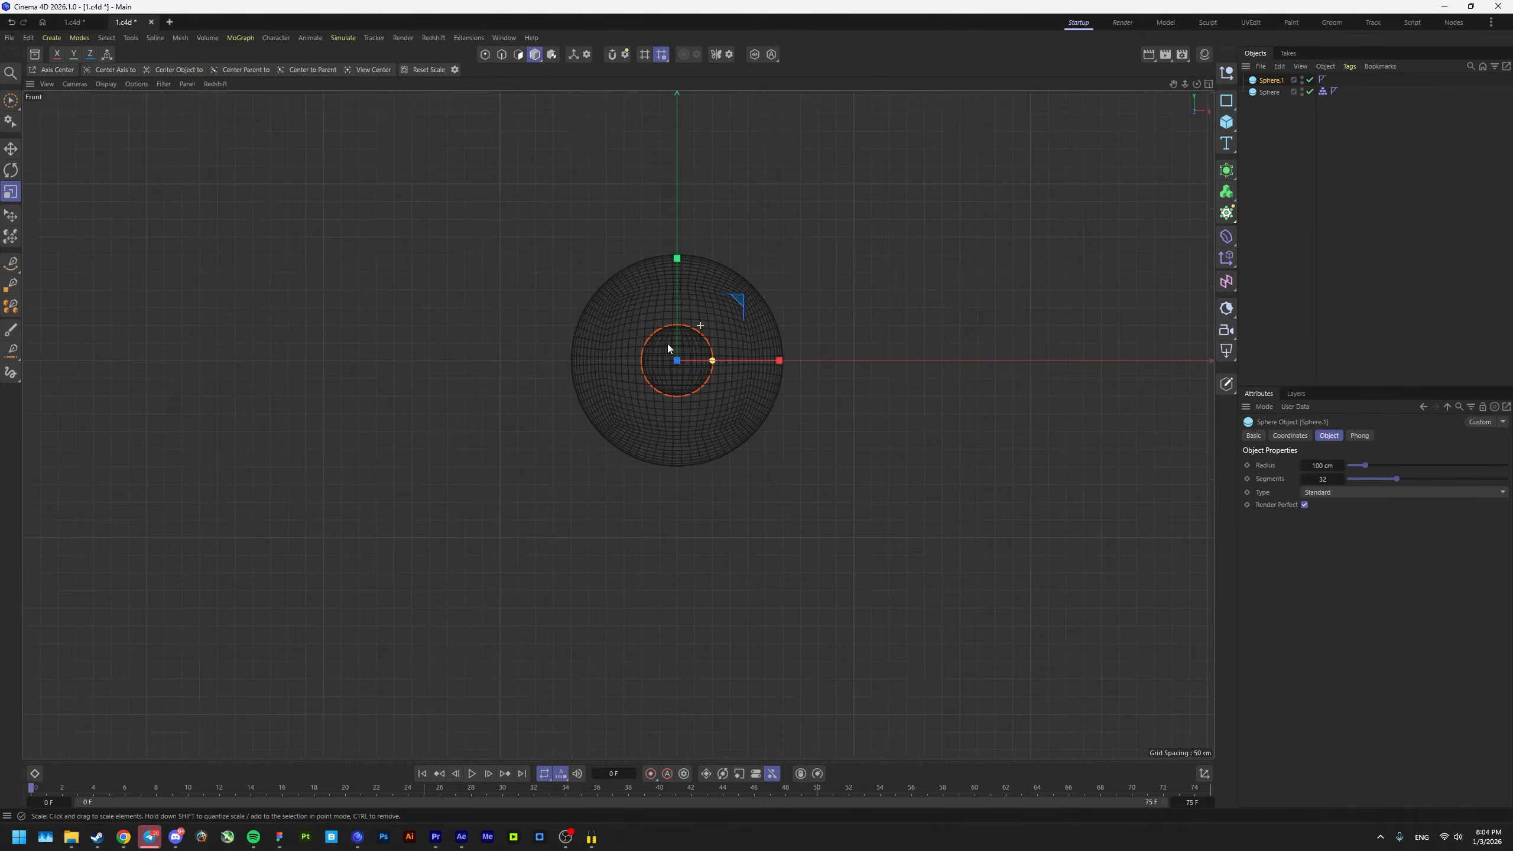
{"action": "middle_click_drag", "start_coordinate": [668, 344], "coordinate": [660, 384], "text": "alt"}
{"action": "scroll", "coordinate": [684, 375], "scroll_direction": "up", "scroll_amount": 7}
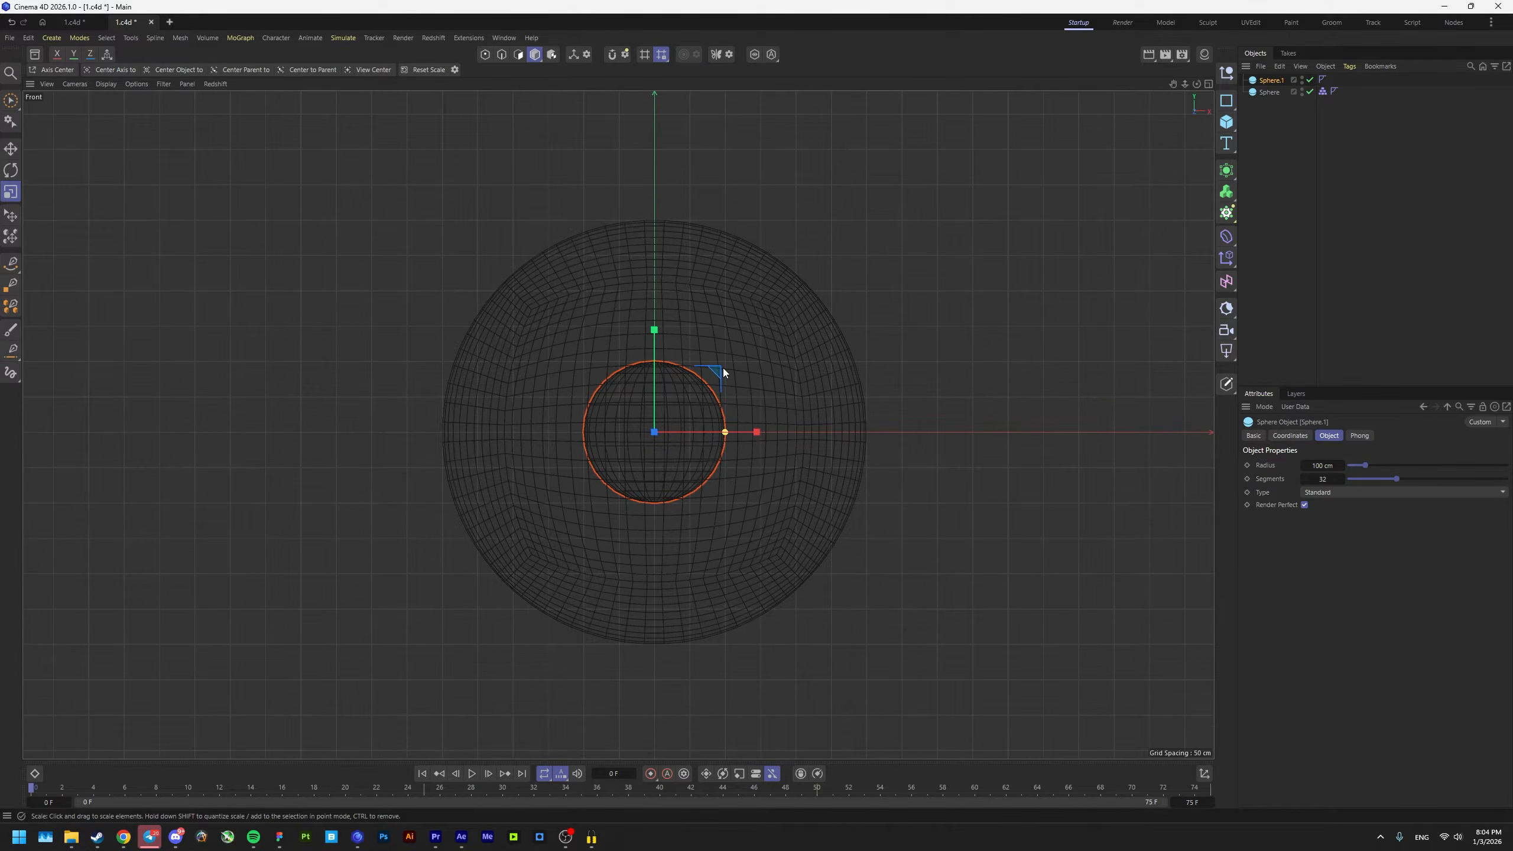
Step: Undo the scaling of the inner sphere and enlarge the outer sphere to a 360 cm radius
{"action": "left_click", "coordinate": [723, 368]}
{"action": "left_click_drag", "start_coordinate": [850, 320], "coordinate": [1025, 313]}
{"action": "key", "text": "ctrl+z"}
{"action": "scroll", "coordinate": [728, 342], "scroll_direction": "up", "scroll_amount": 3}
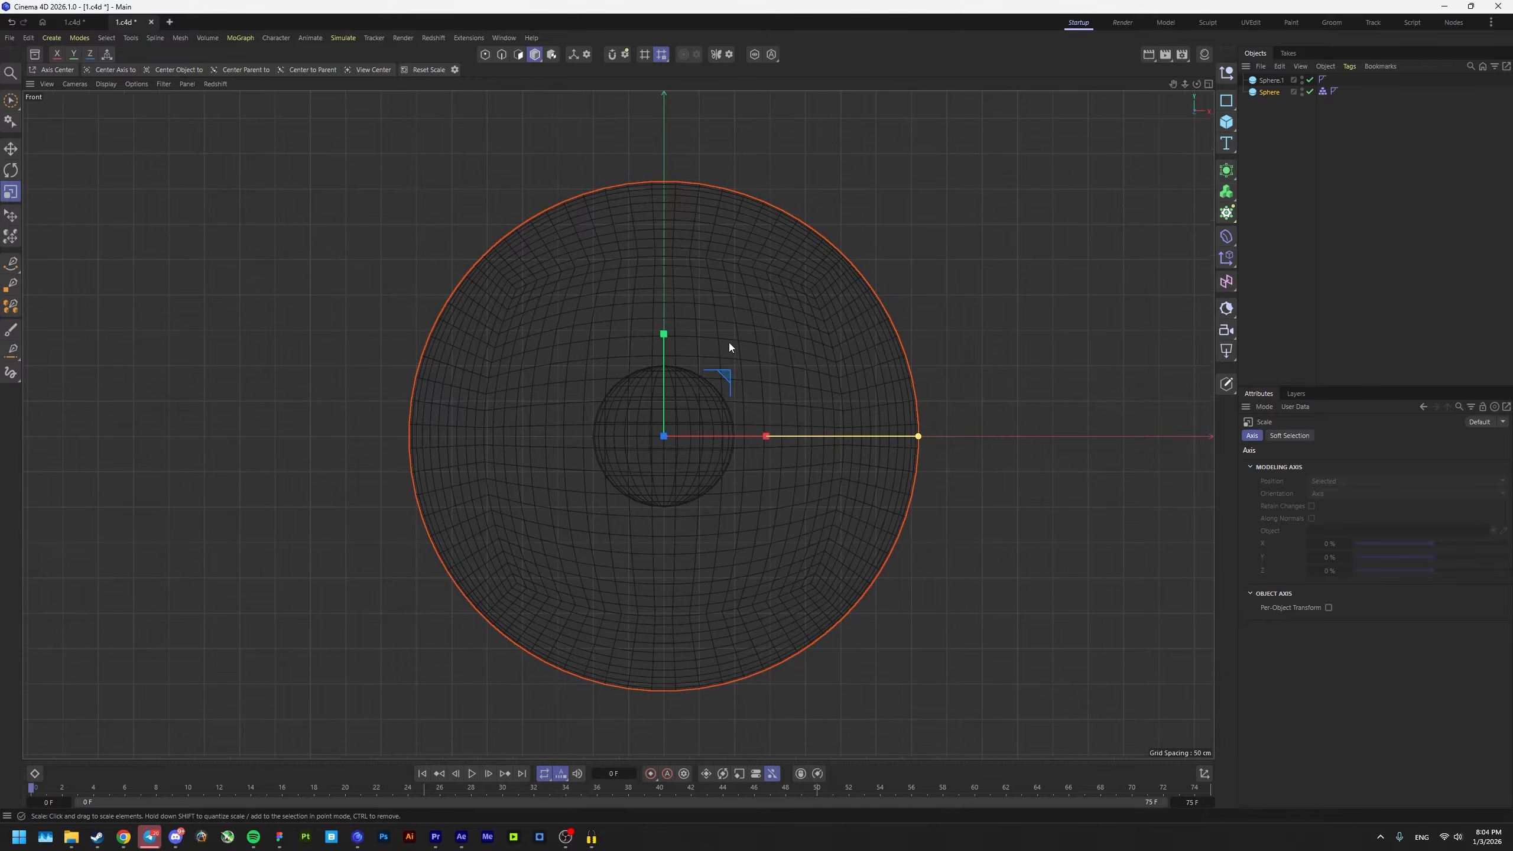
Step: Rename the inner sphere "emitter" and the outer sphere "collider"
{"action": "double_click", "coordinate": [1271, 81]}
{"action": "type", "text": "e"}
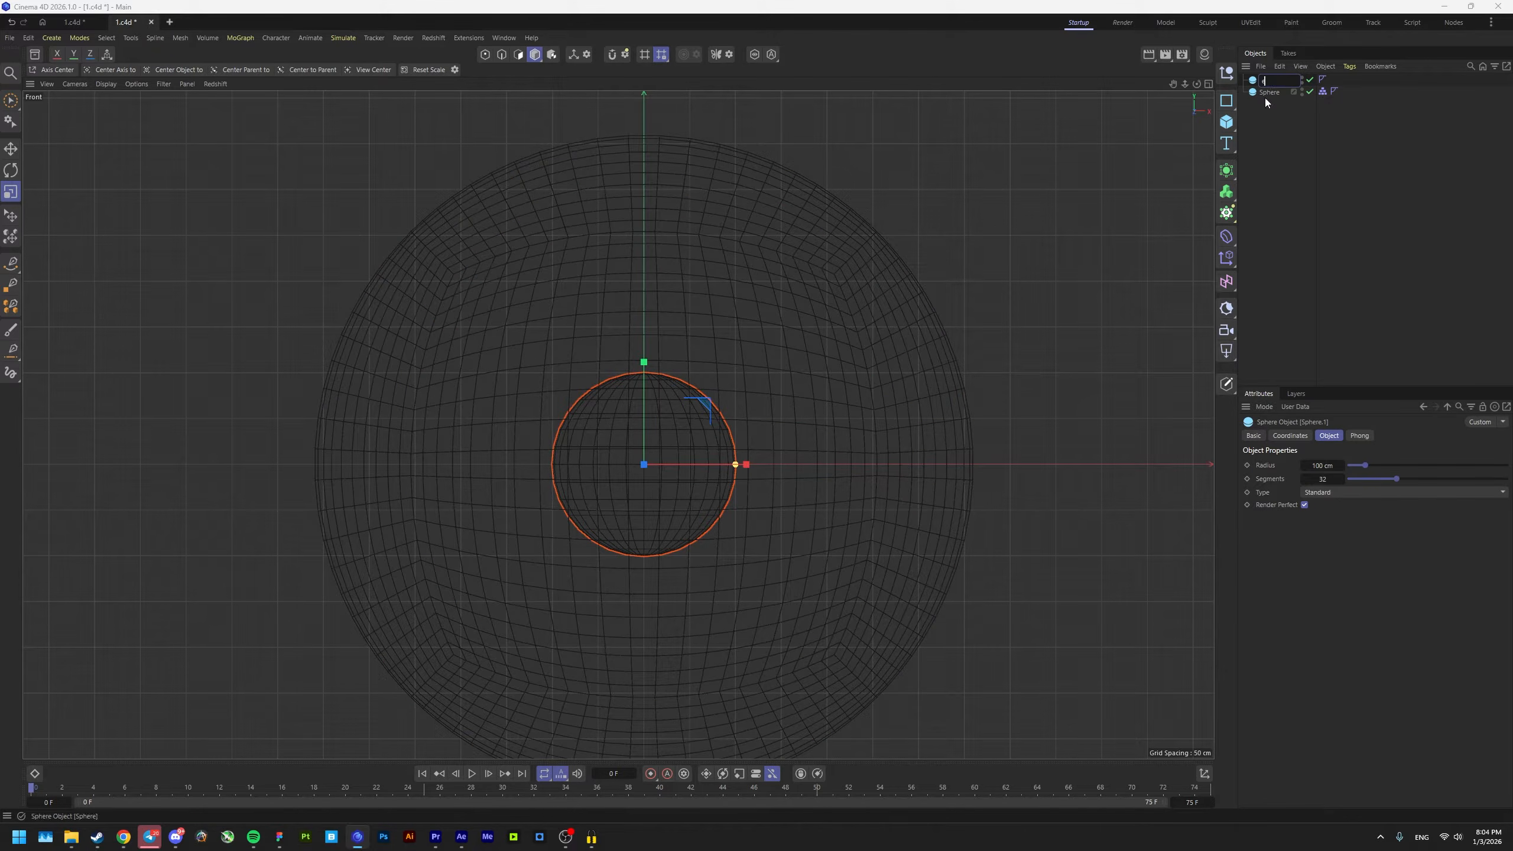
{"action": "type", "text": "mitter"}
{"action": "key", "text": "Tab"}
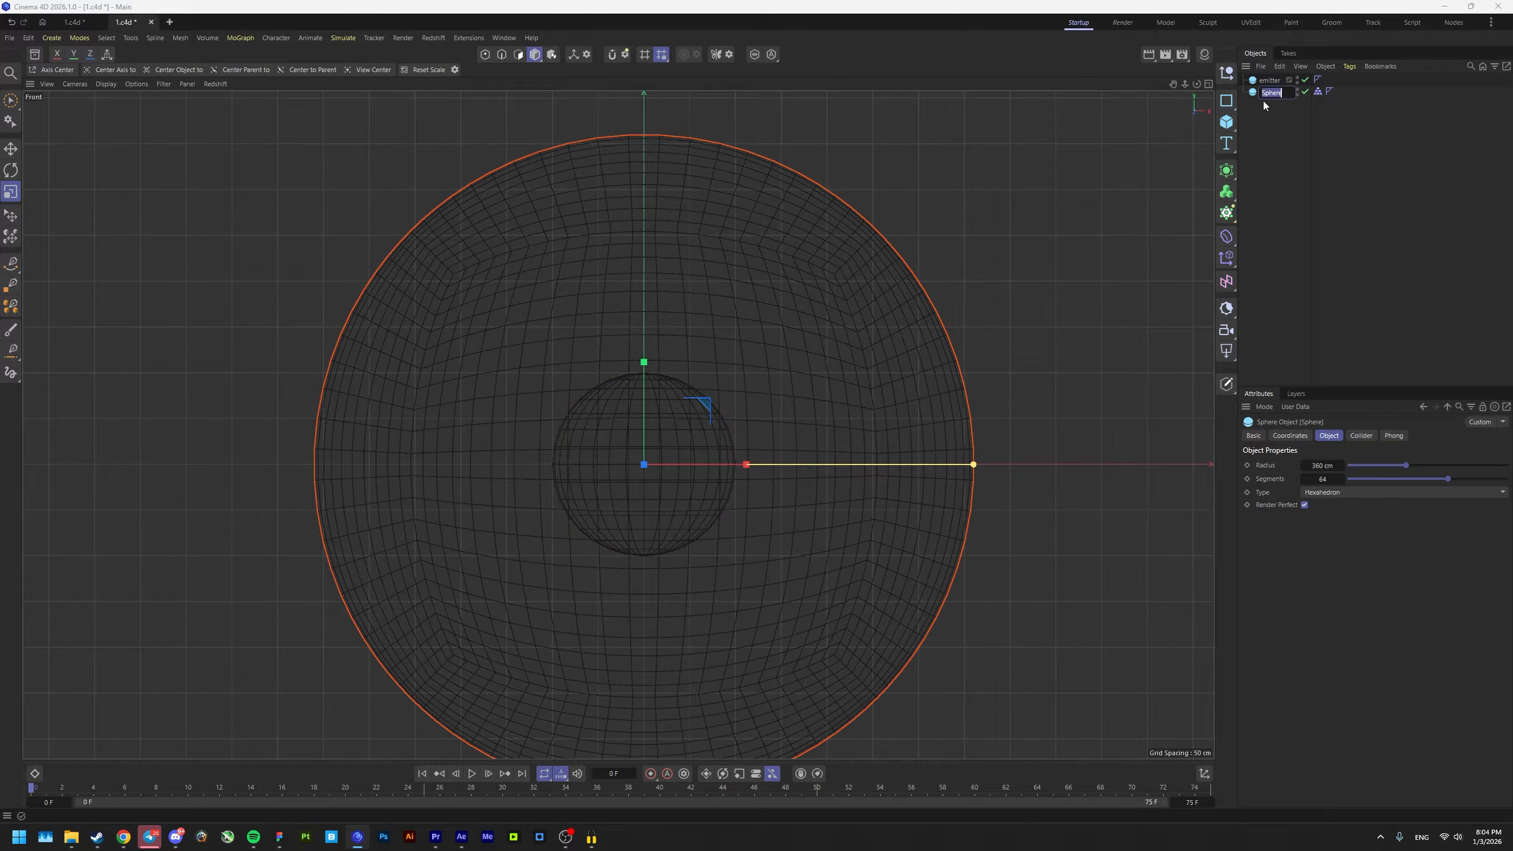
{"action": "type", "text": "coillider"}
{"action": "left_click", "coordinate": [1270, 80]}
{"action": "middle_click_drag", "start_coordinate": [752, 366], "coordinate": [777, 282]}
{"action": "scroll", "coordinate": [714, 350], "scroll_direction": "down", "scroll_amount": 4}
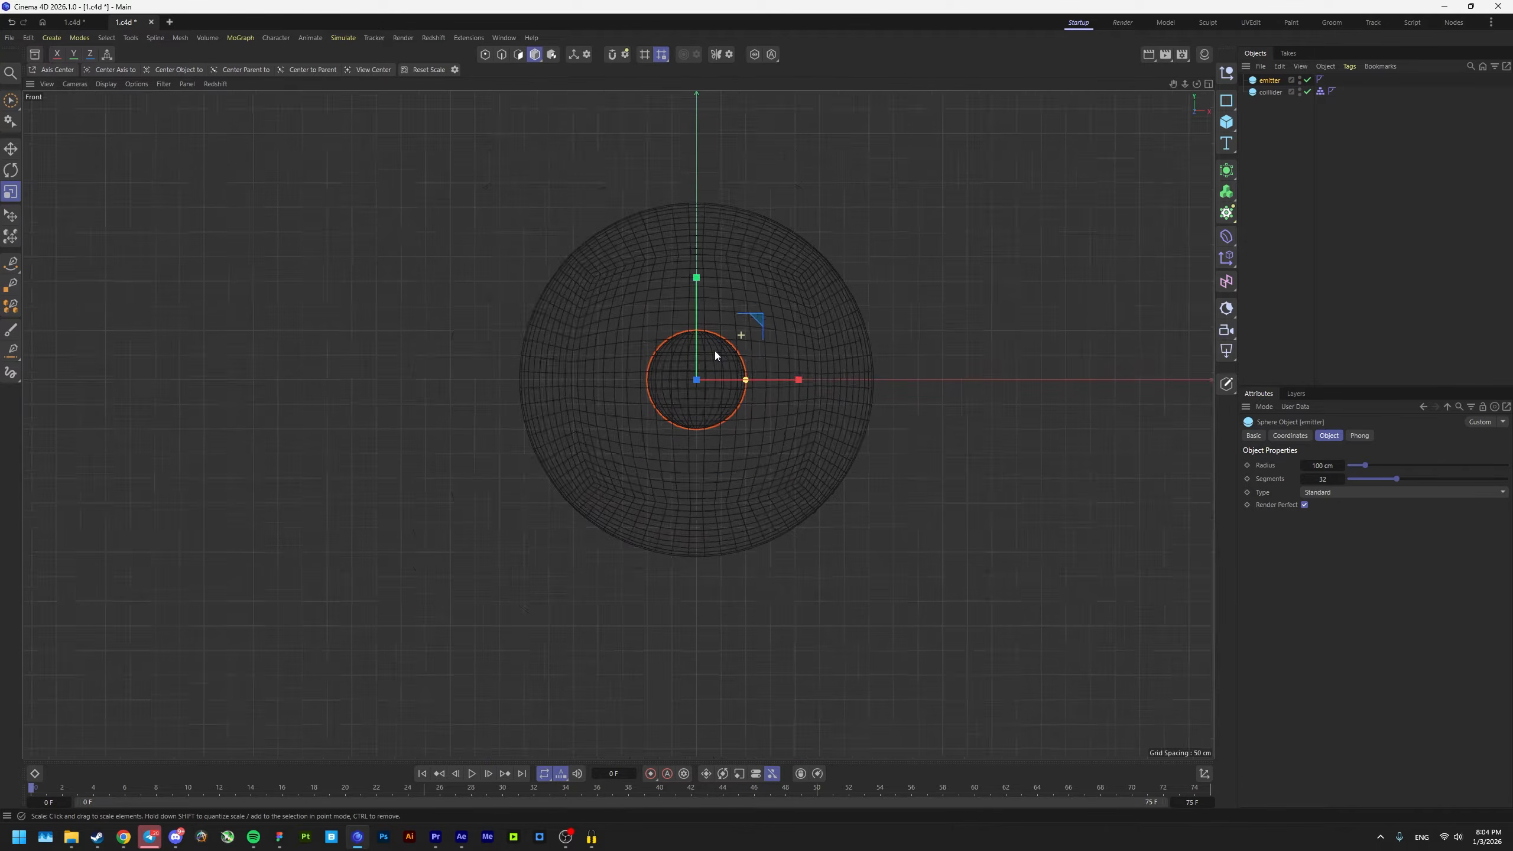
{"action": "scroll", "coordinate": [672, 383], "scroll_direction": "up", "scroll_amount": 3}
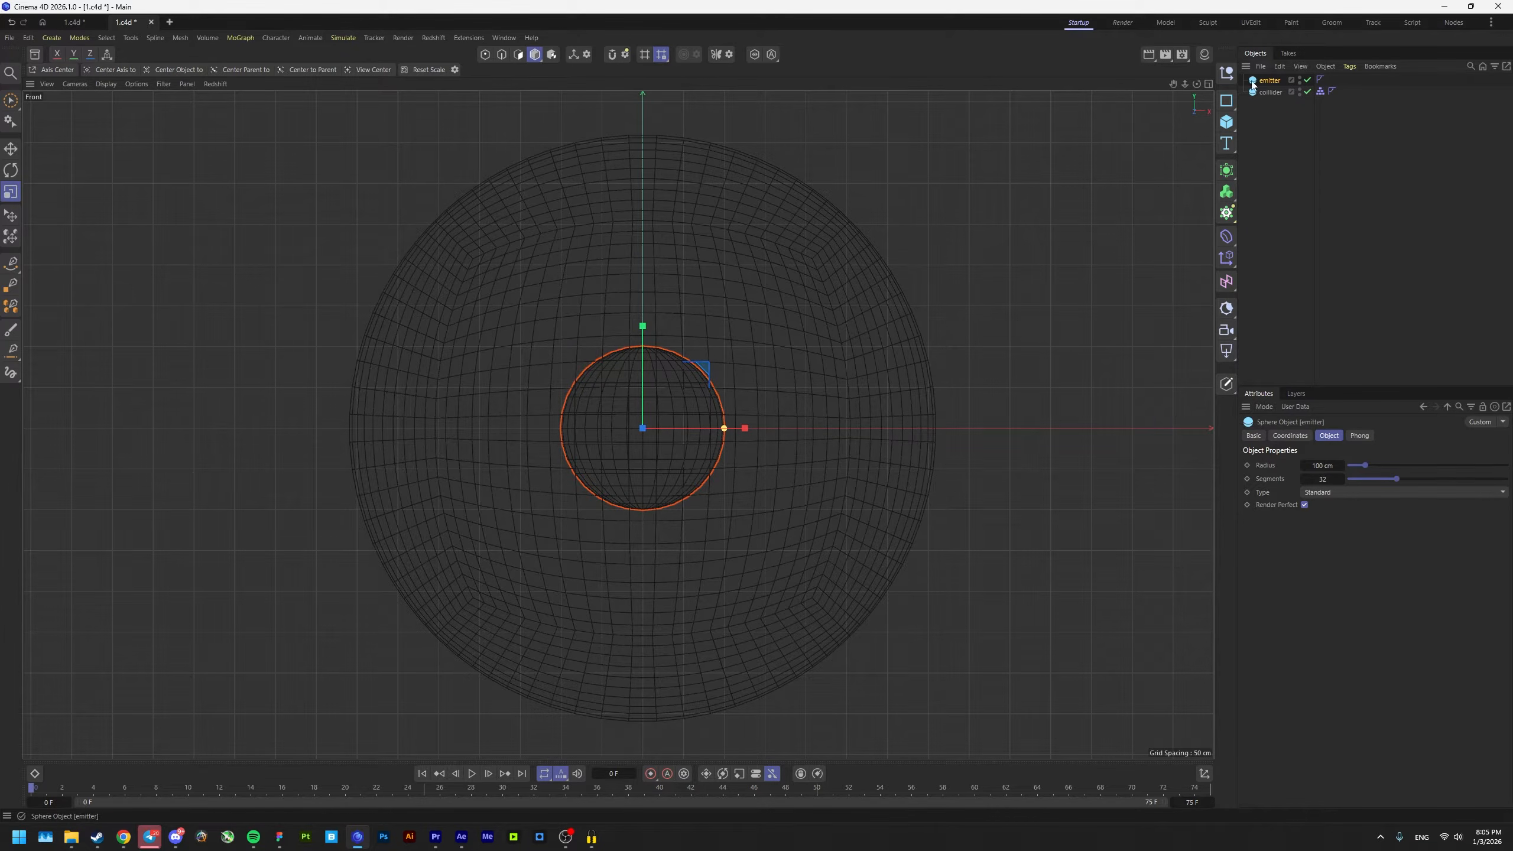
{"action": "left_click", "coordinate": [1271, 92]}
{"action": "middle_click_drag", "start_coordinate": [959, 249], "coordinate": [979, 267]}
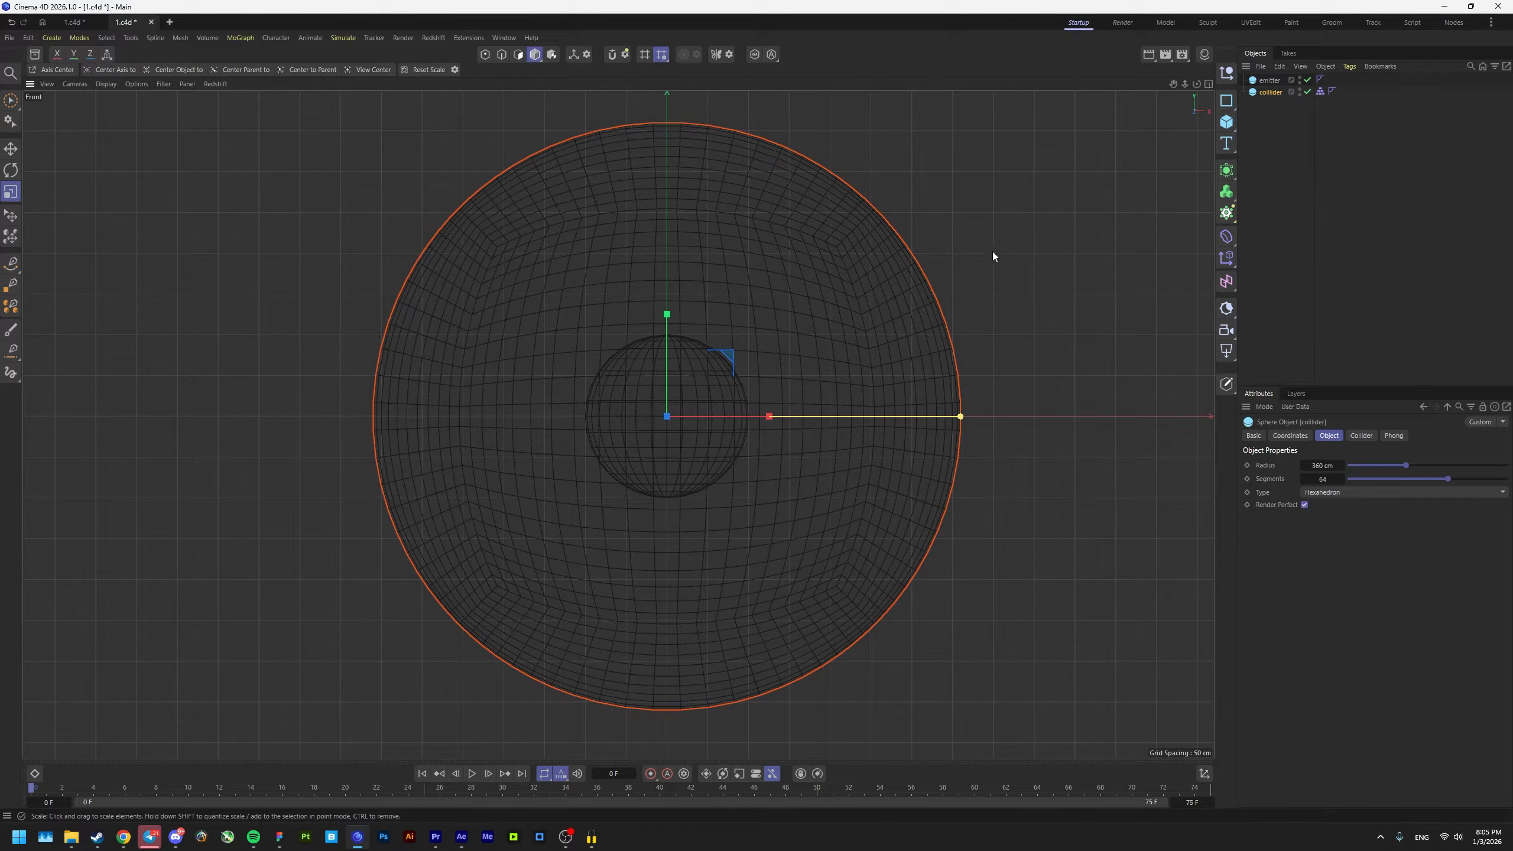
Step: Add a Pyro Emitter simulation tag to the emitter sphere
{"action": "right_click", "coordinate": [1269, 81]}
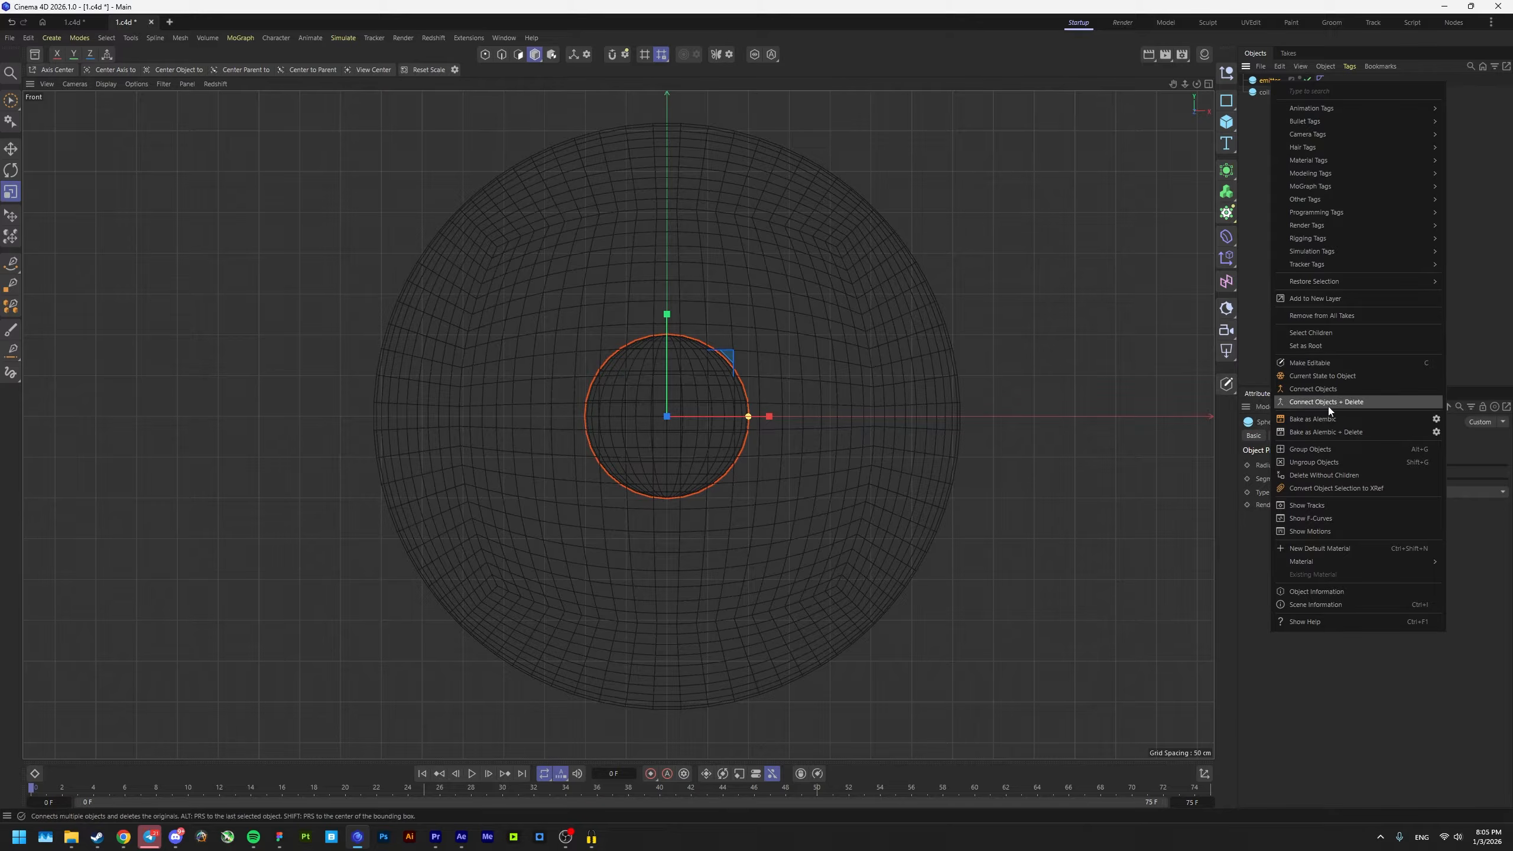
{"action": "mouse_move", "coordinate": [1319, 251]}
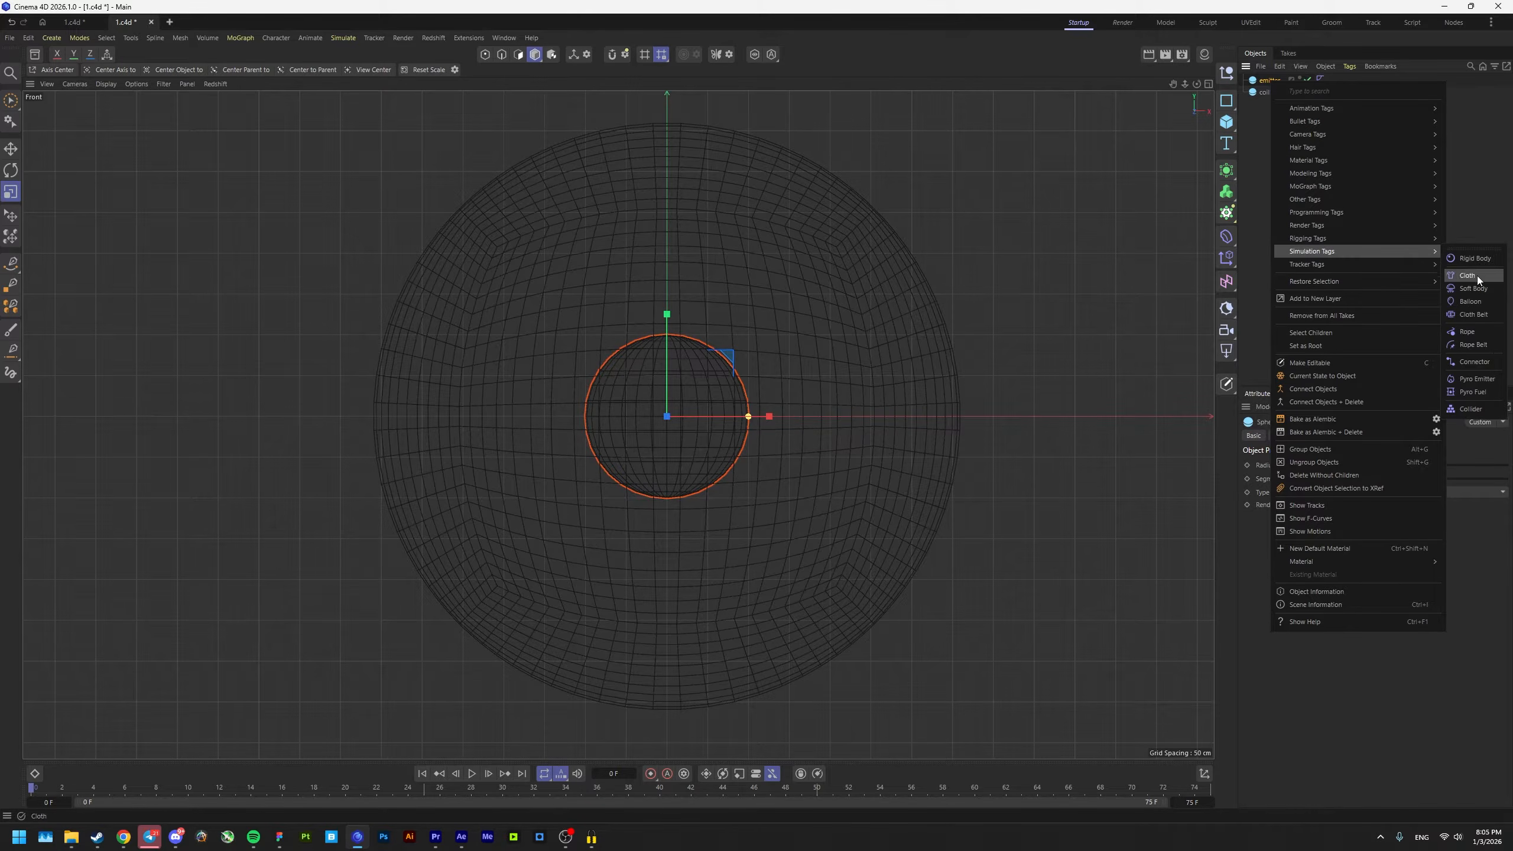
{"action": "left_click", "coordinate": [1484, 382]}
{"action": "middle_click_drag", "start_coordinate": [618, 360], "coordinate": [691, 357], "text": "alt"}
{"action": "scroll", "coordinate": [692, 357], "scroll_direction": "down", "scroll_amount": 2}
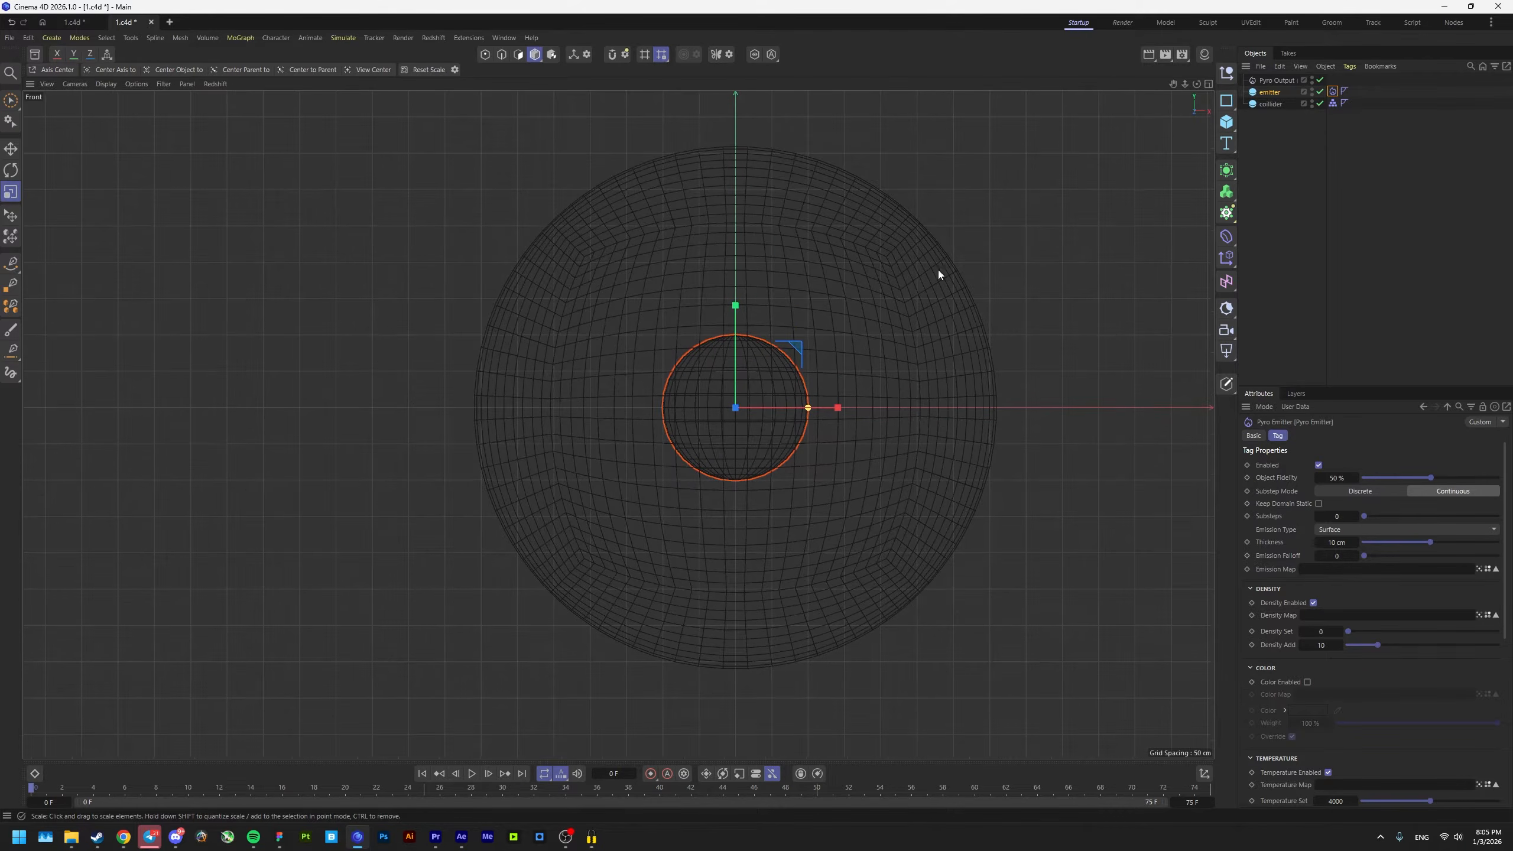
Step: Show the Pyro Output's object properties and view the spheres in the perspective view
{"action": "left_click", "coordinate": [1276, 80]}
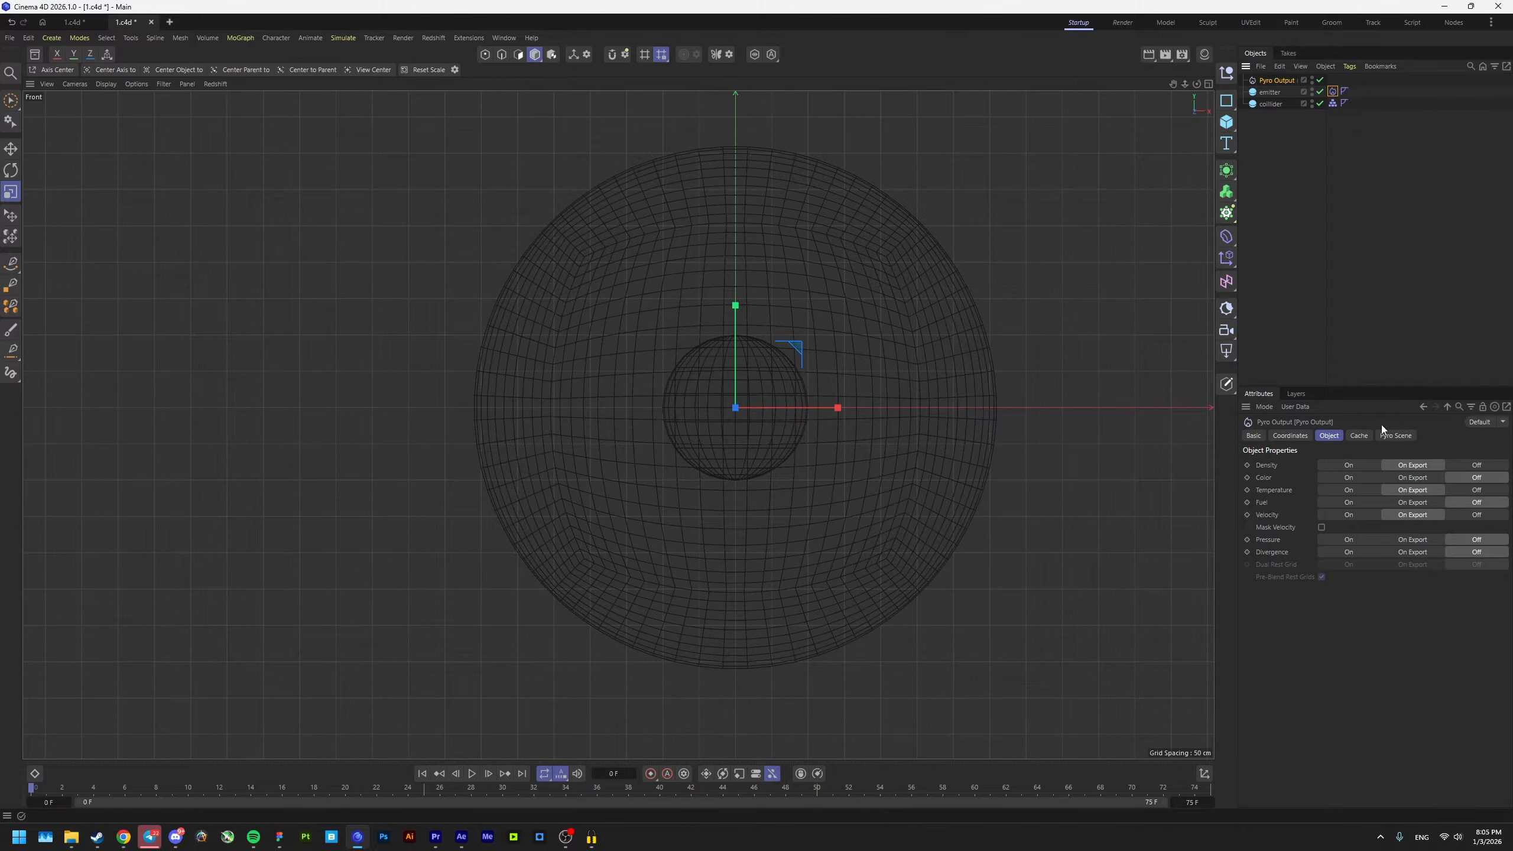
{"action": "middle_click", "coordinate": [920, 301]}
{"action": "middle_click", "coordinate": [777, 352]}
{"action": "scroll", "coordinate": [524, 369], "scroll_direction": "down", "scroll_amount": 3}
{"action": "left_click_drag", "start_coordinate": [485, 350], "coordinate": [661, 347], "text": "alt"}
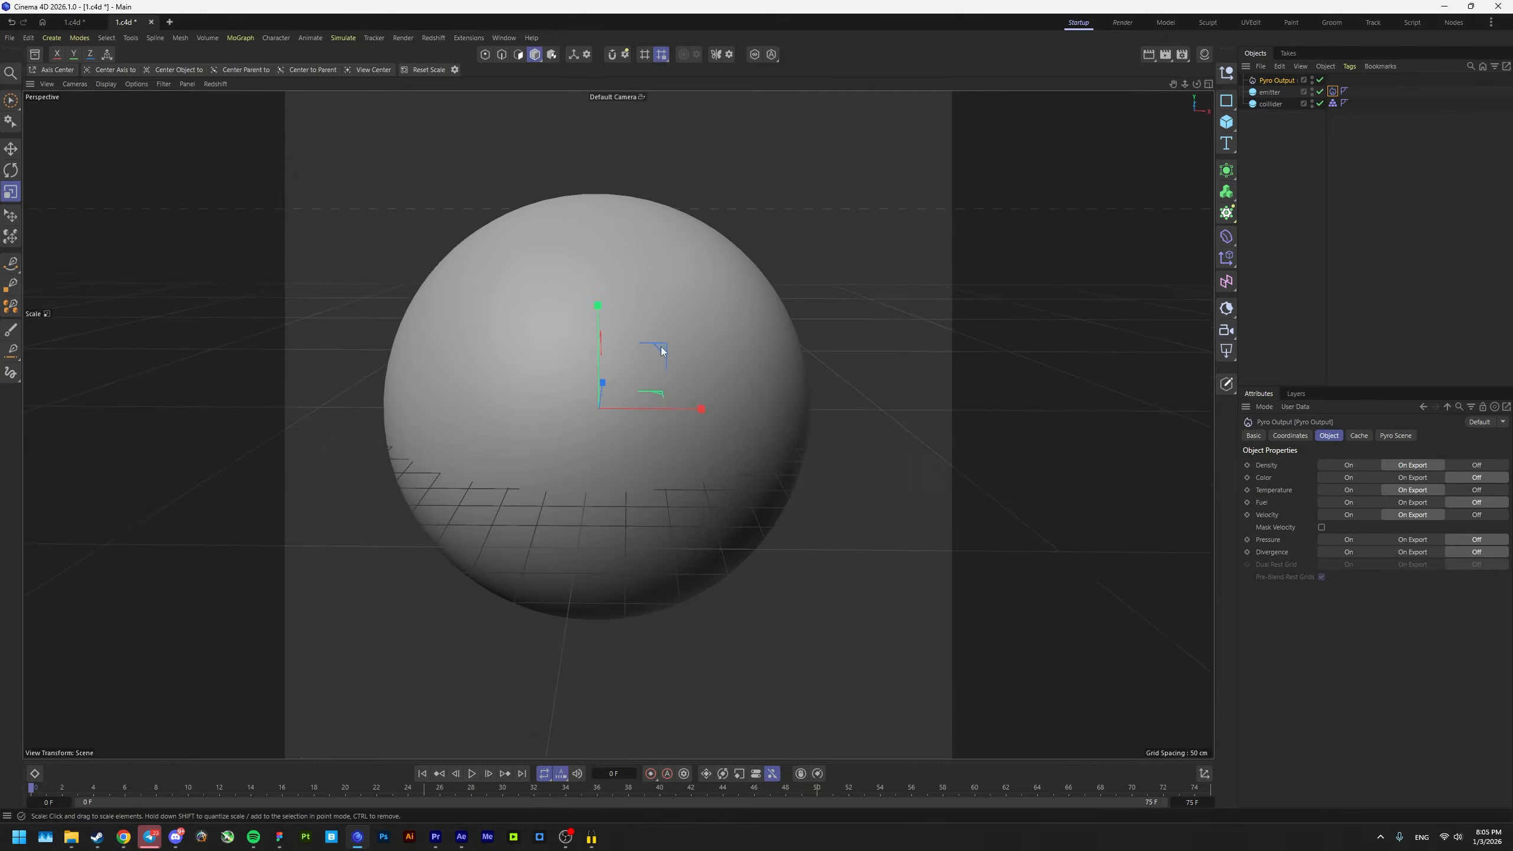
{"action": "left_click", "coordinate": [661, 346]}
Step: Add a Display render tag to the collider sphere
{"action": "left_click", "coordinate": [1279, 93]}
{"action": "left_click", "coordinate": [1269, 104]}
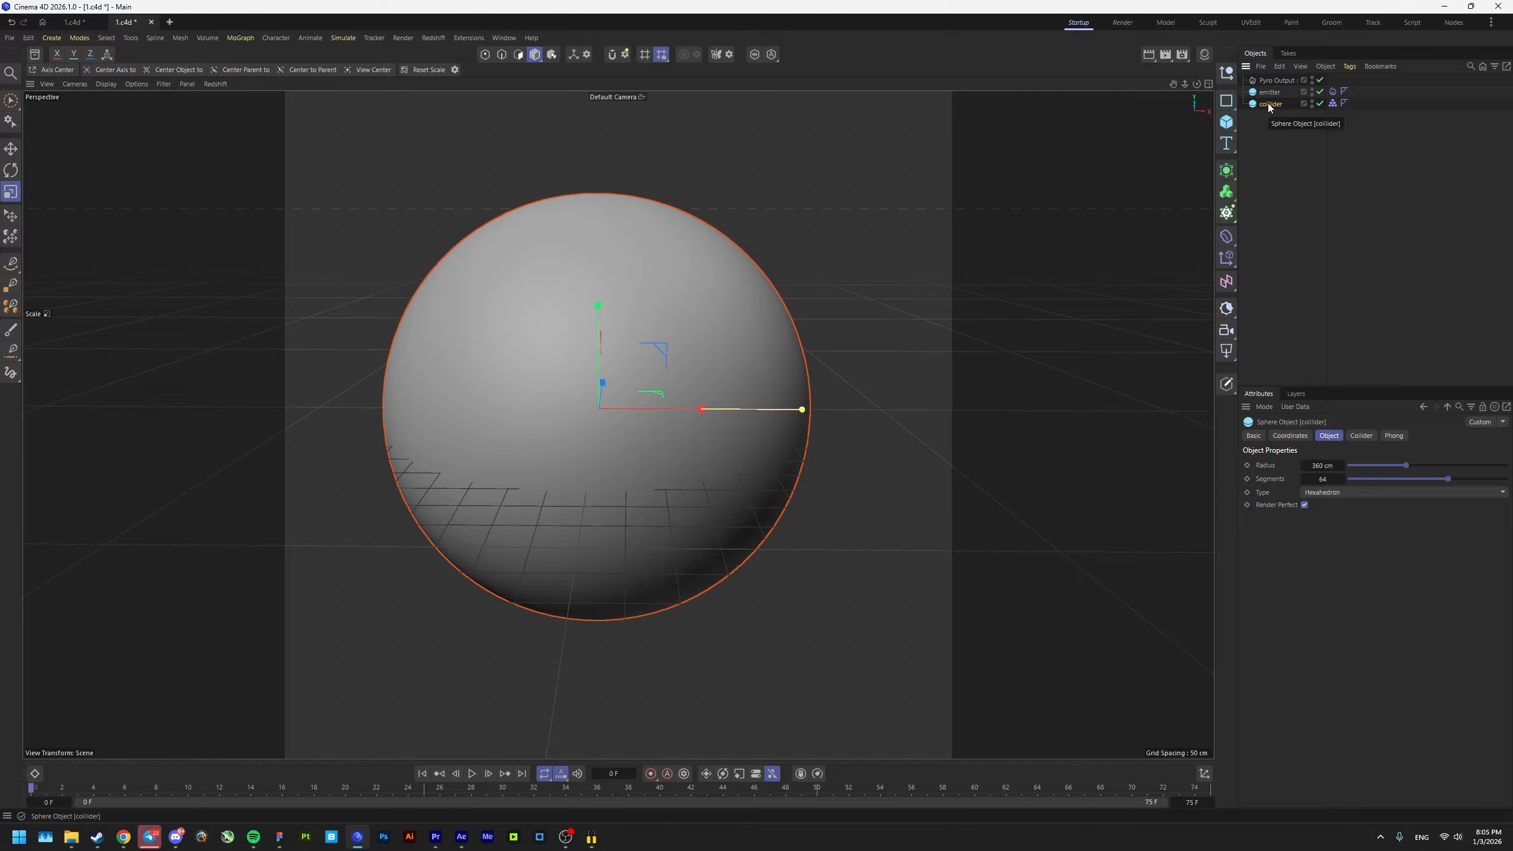
{"action": "right_click", "coordinate": [1270, 106]}
{"action": "mouse_move", "coordinate": [1319, 250]}
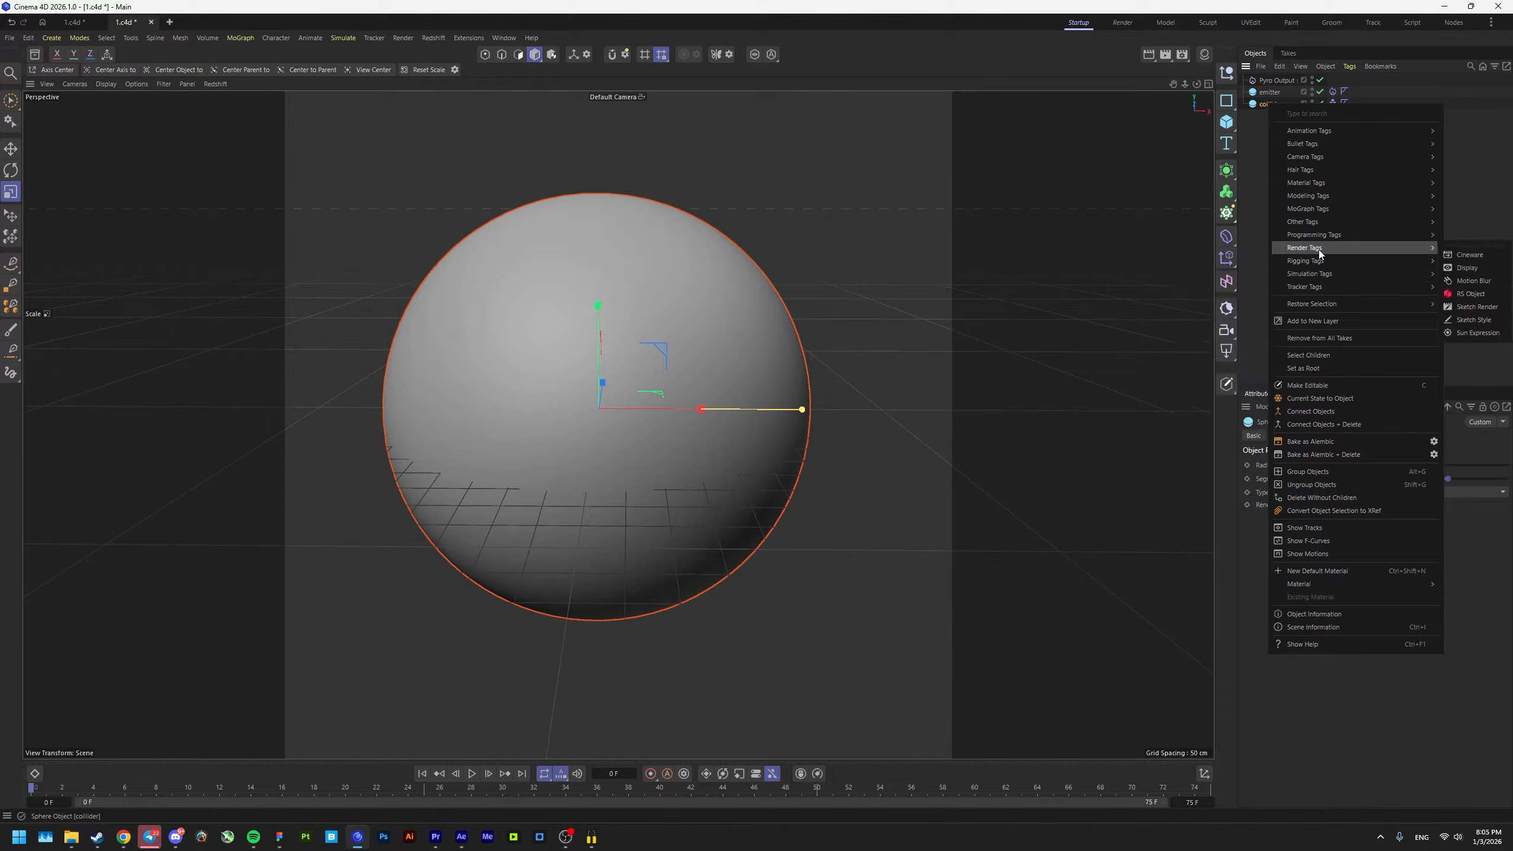
{"action": "left_click", "coordinate": [1466, 268]}
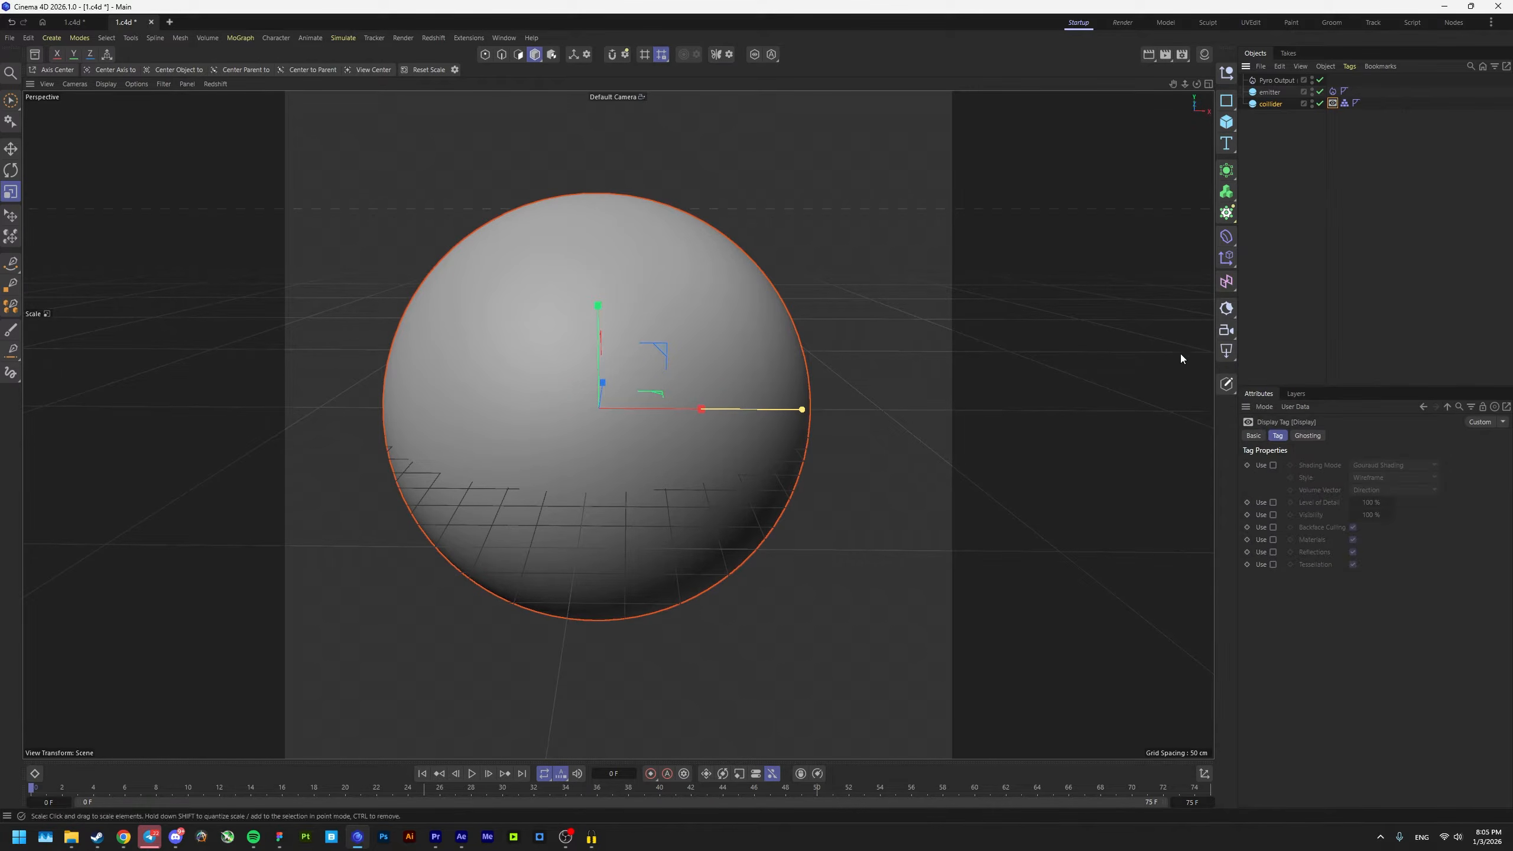
Step: Enable the Display tag's shading override for the collider, with Lines as shading mode and Isoparms as style
{"action": "left_click", "coordinate": [1273, 465]}
{"action": "left_click", "coordinate": [1388, 466]}
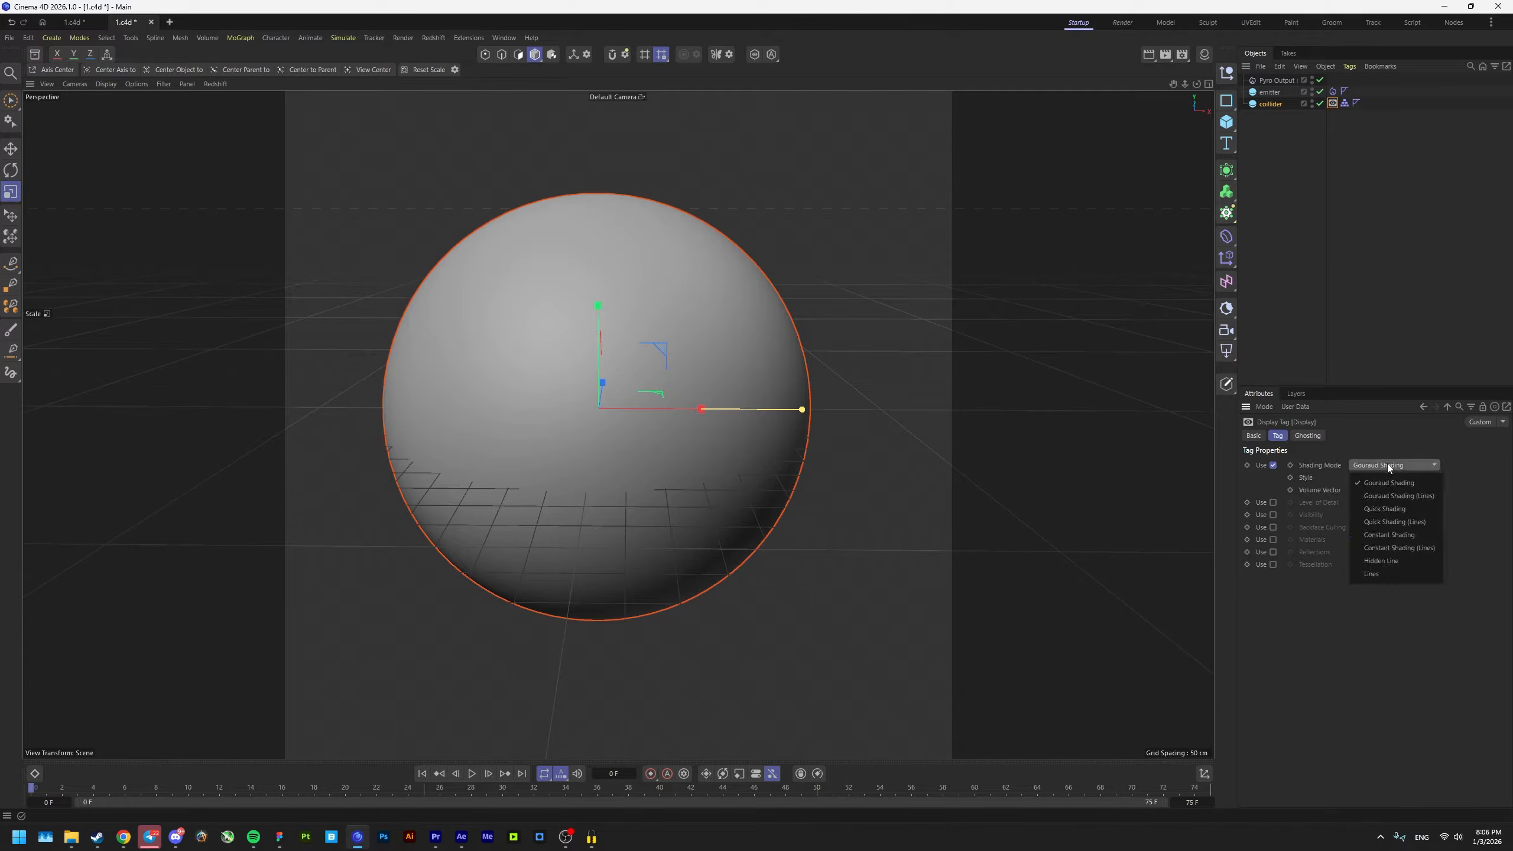
{"action": "left_click", "coordinate": [1375, 576]}
{"action": "left_click", "coordinate": [1369, 477]}
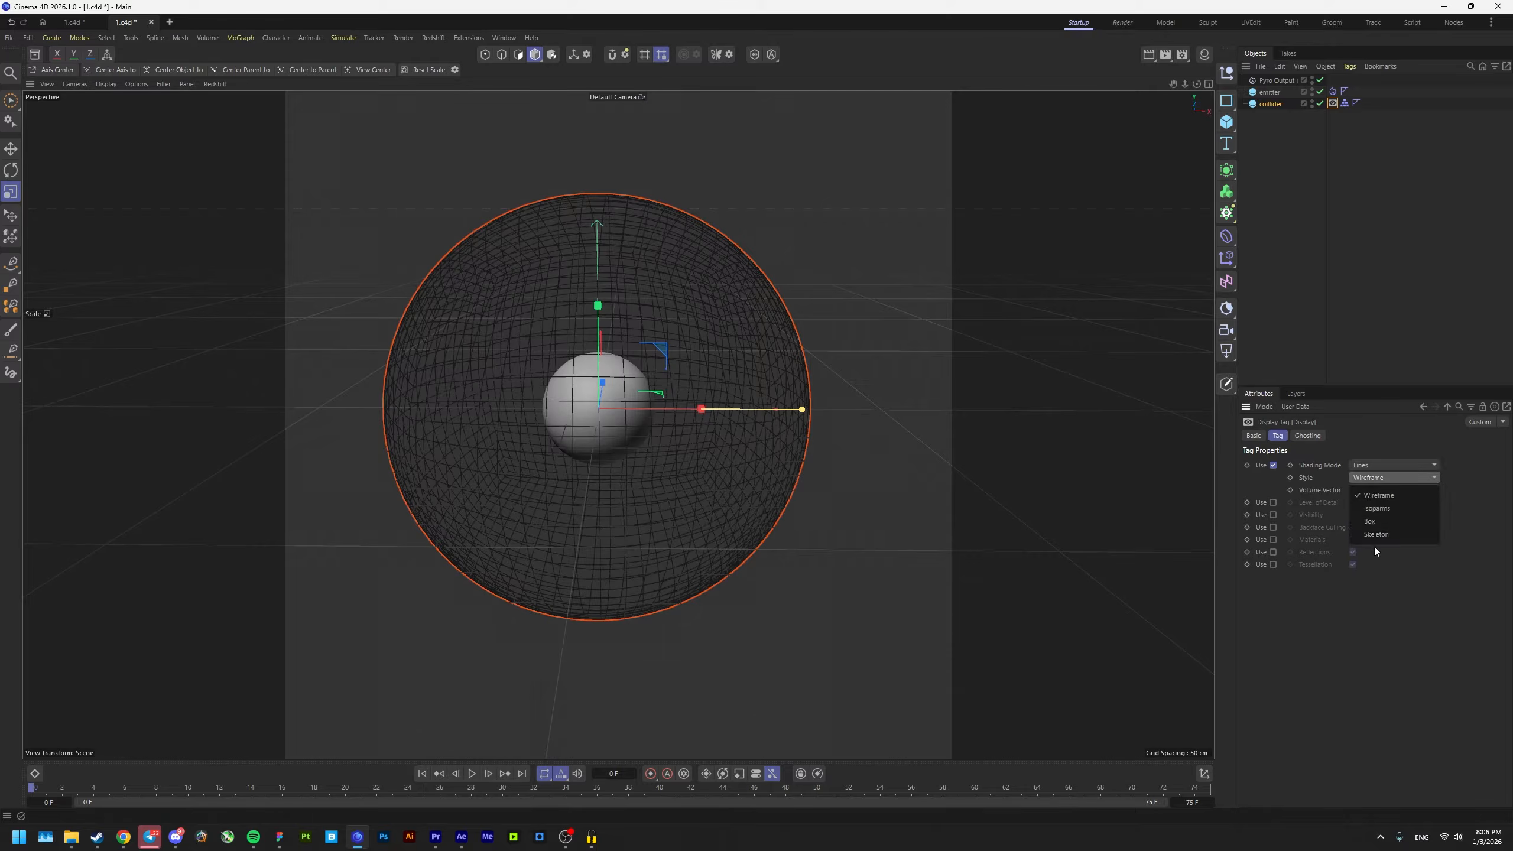
{"action": "left_click", "coordinate": [1382, 510]}
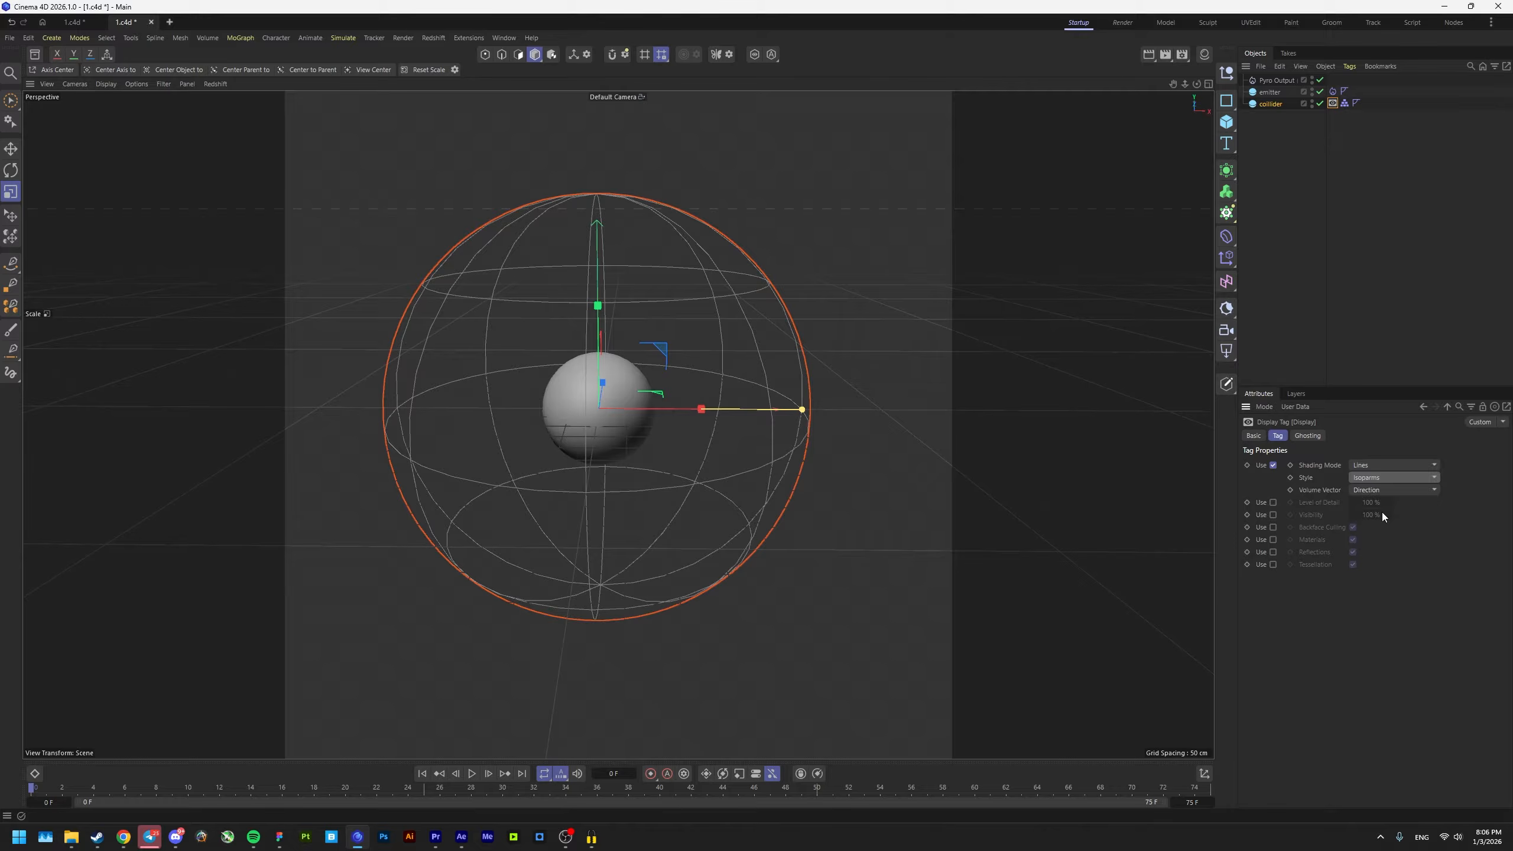
Step: Play the Pyro simulation briefly from the first frame and stop it
{"action": "left_click", "coordinate": [764, 504]}
{"action": "left_click_drag", "start_coordinate": [764, 503], "coordinate": [932, 363], "text": "alt"}
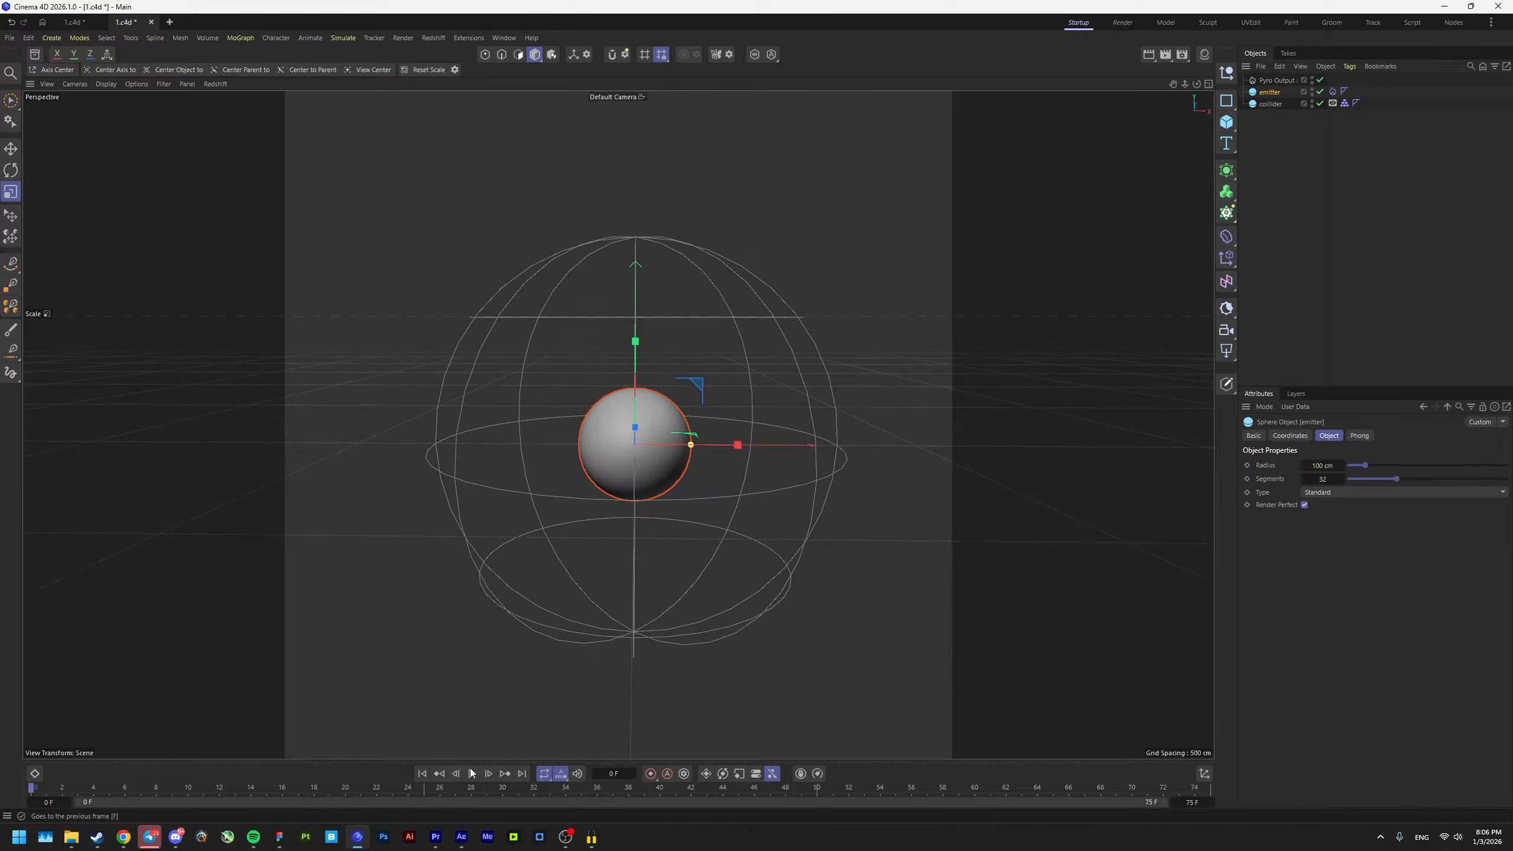
{"action": "left_click", "coordinate": [470, 773]}
{"action": "left_click", "coordinate": [473, 774]}
Step: Set the project's end frame to 700
{"action": "double_click", "coordinate": [1190, 804]}
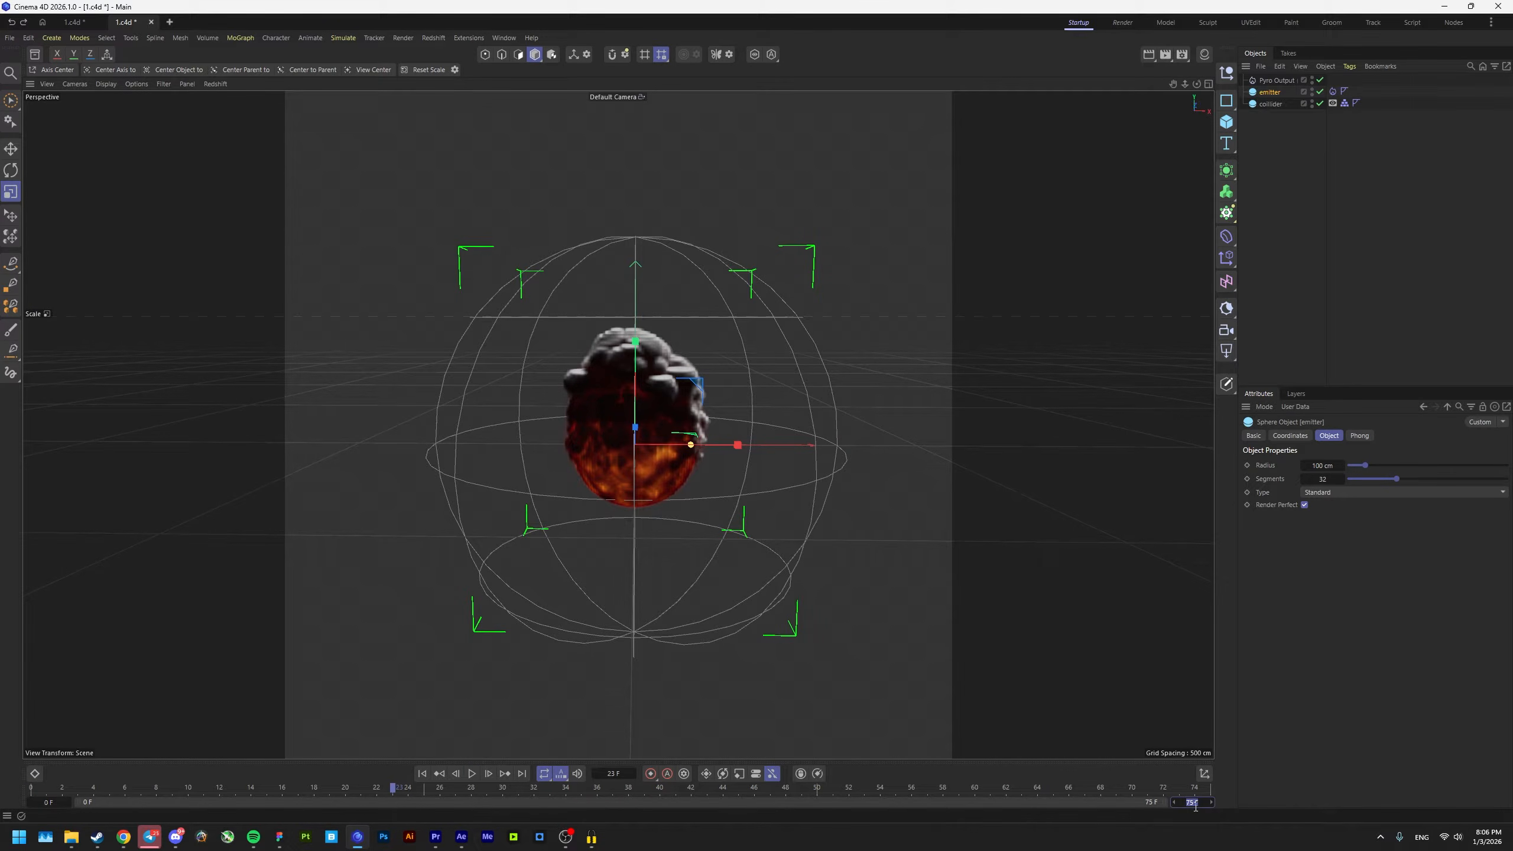
{"action": "type", "text": "700"}
{"action": "key", "text": "Return"}
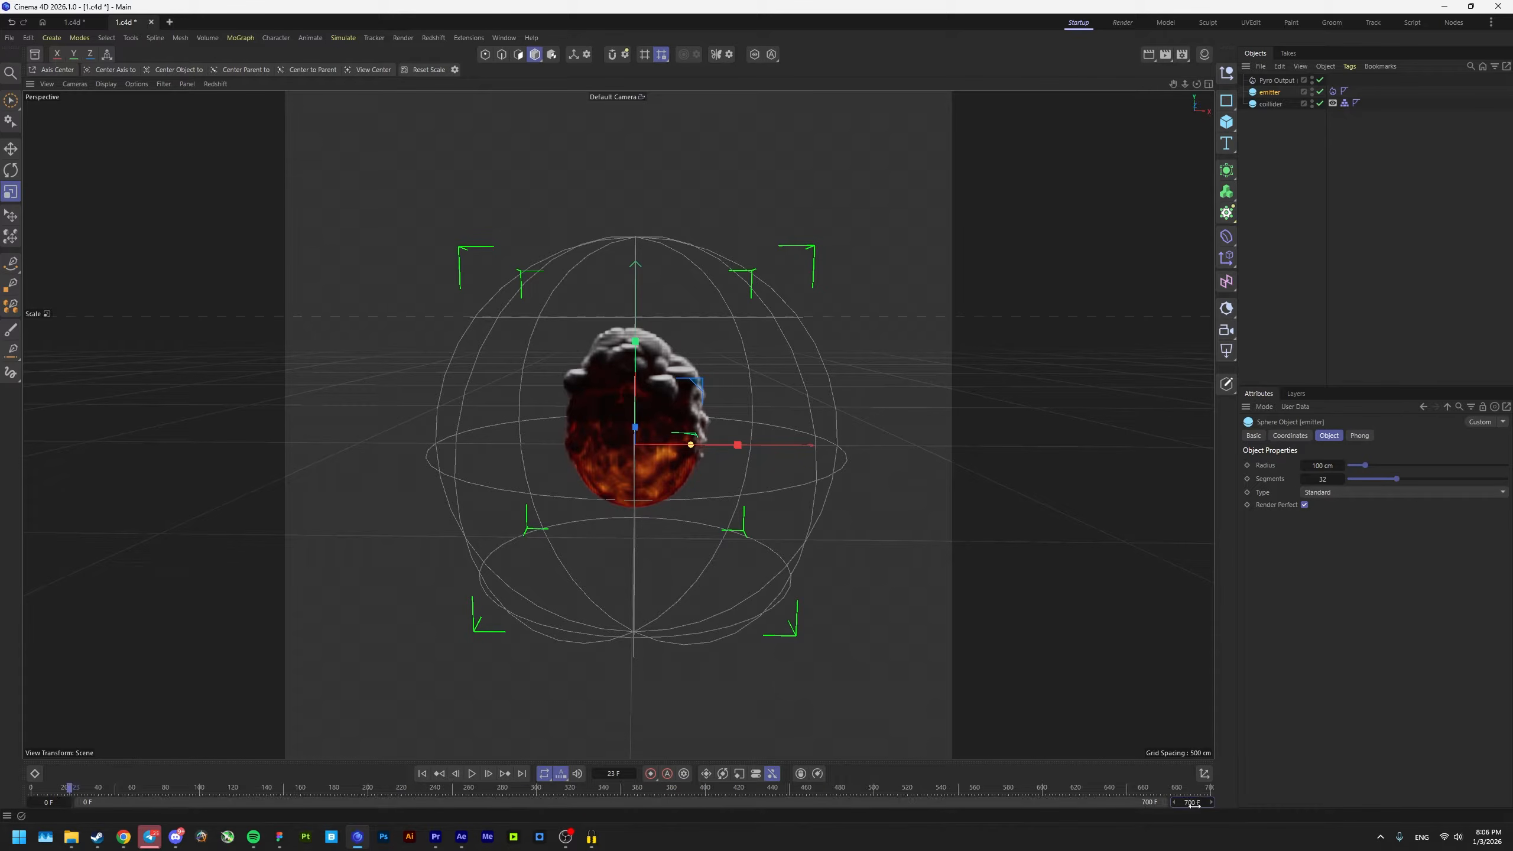
Step: Rewind to the start and play the smoke simulation until it spreads against the collider sphere
{"action": "left_click", "coordinate": [425, 773]}
{"action": "left_click", "coordinate": [471, 773]}
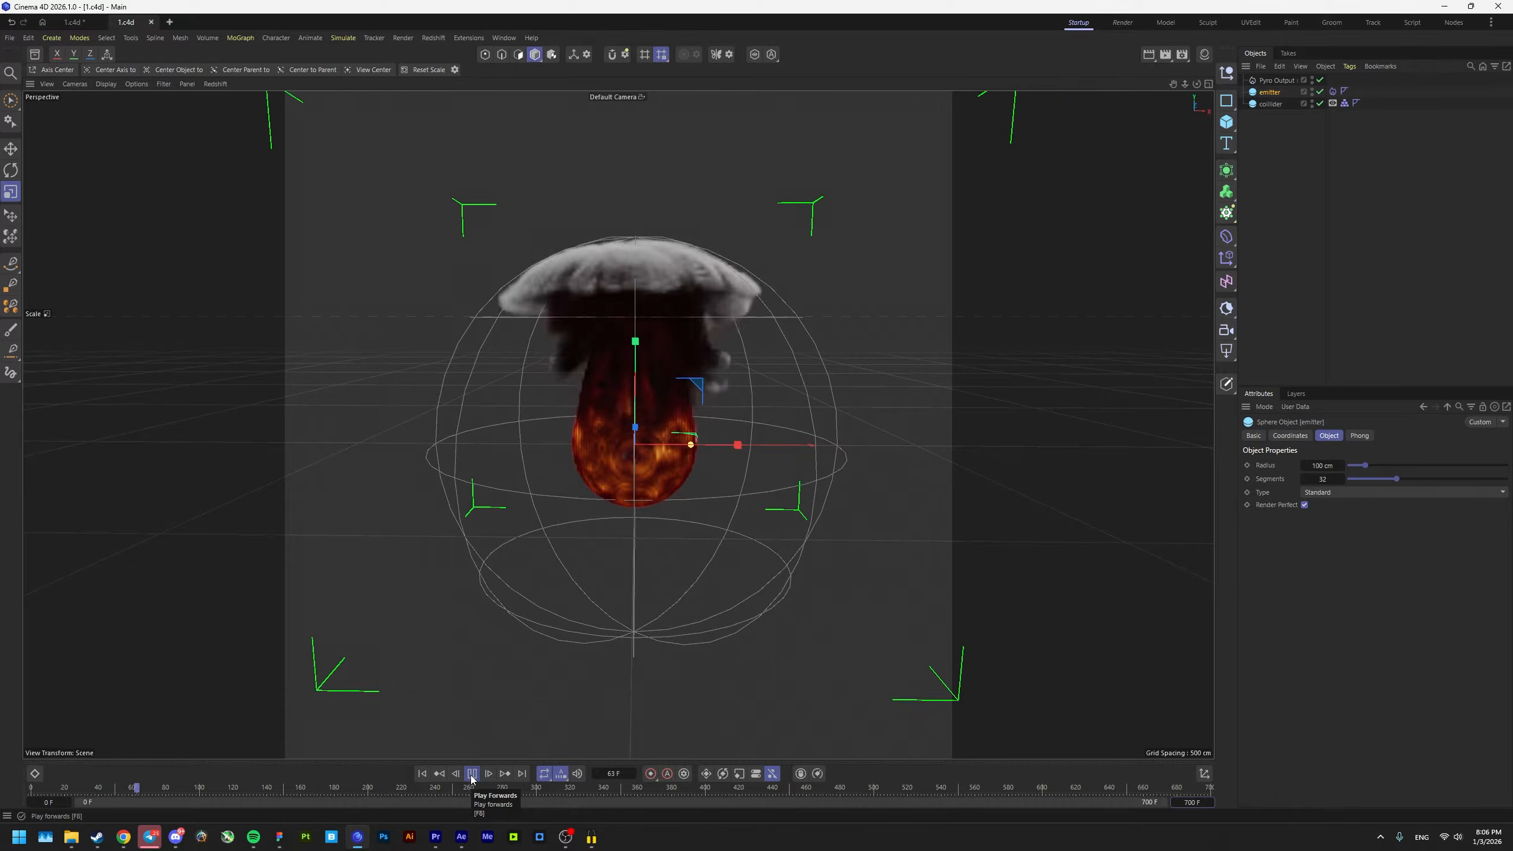
{"action": "left_click", "coordinate": [472, 773]}
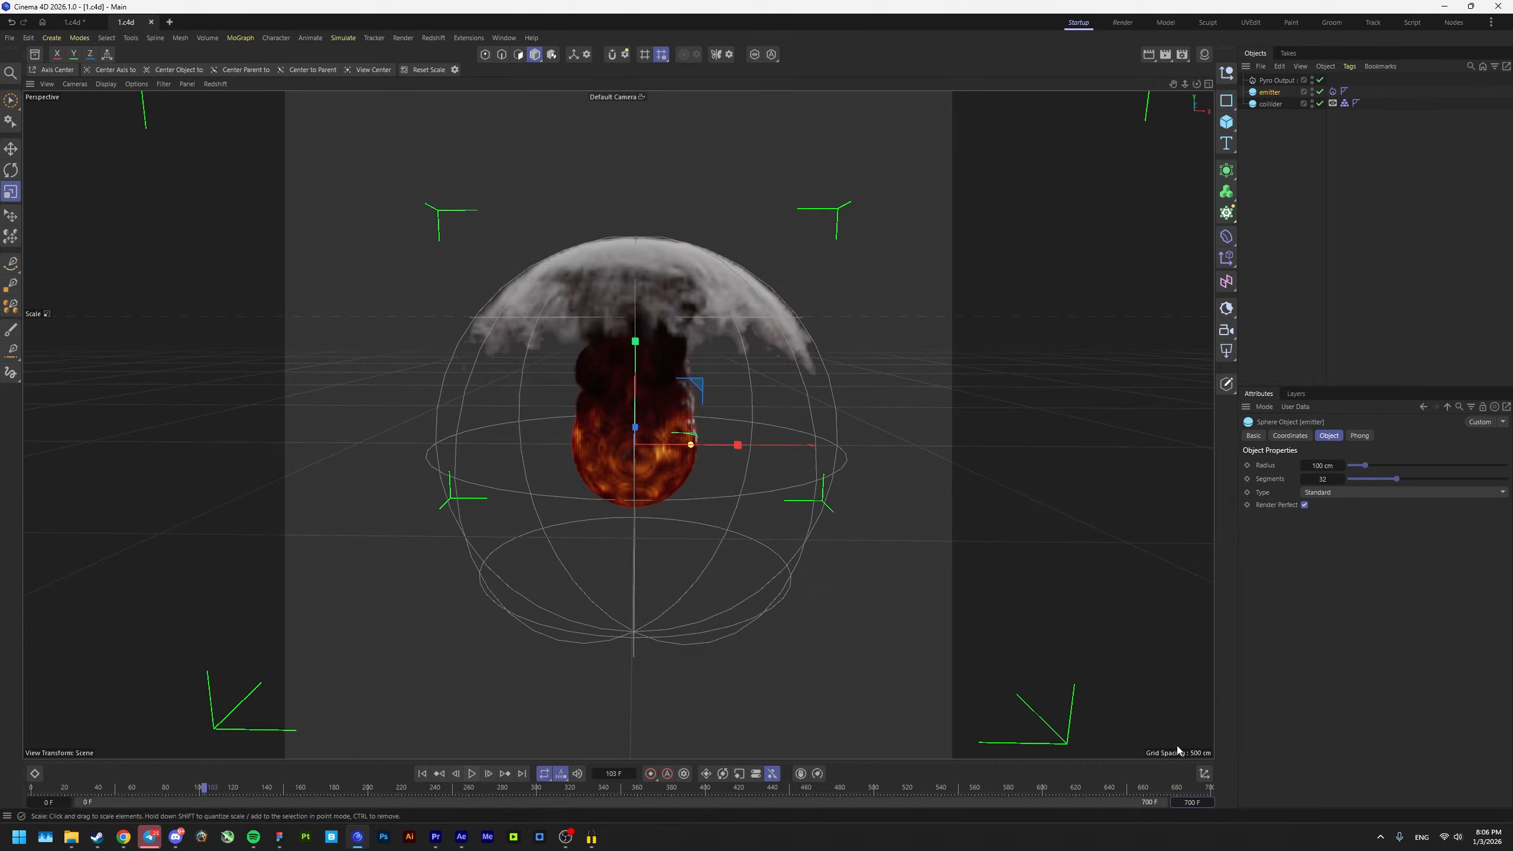
Step: Set the project's end frame to 300
{"action": "left_click", "coordinate": [1194, 802]}
{"action": "type", "text": "300"}
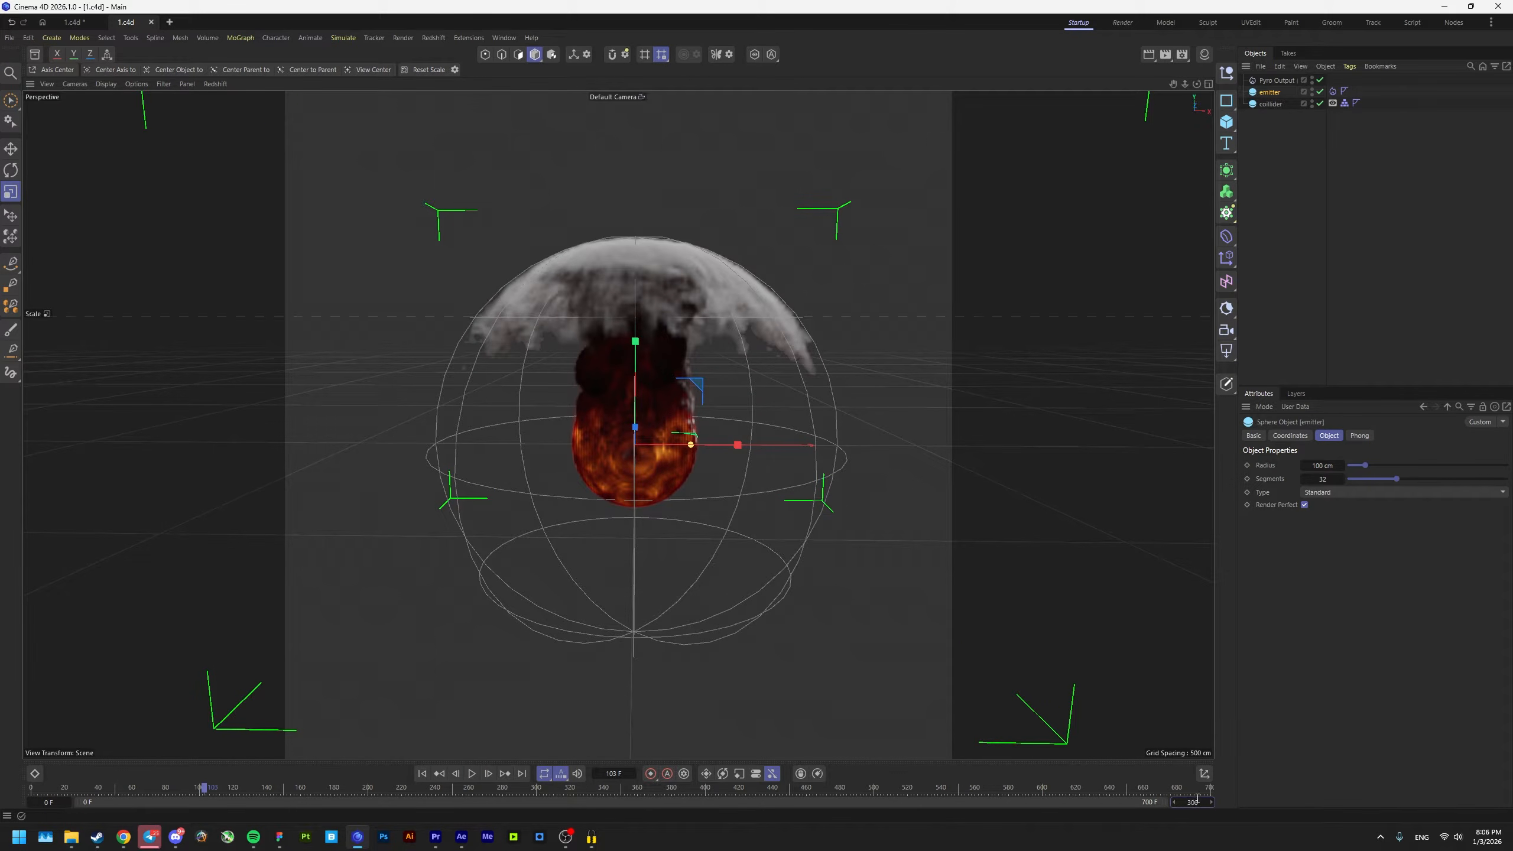
{"action": "key", "text": "Return"}
Step: Set the scene's simulation gravity to 0 cm in the project settings
{"action": "left_click_drag", "start_coordinate": [730, 523], "coordinate": [704, 449], "text": "alt"}
{"action": "middle_click_drag", "start_coordinate": [703, 449], "coordinate": [684, 434], "text": "alt"}
{"action": "scroll", "coordinate": [683, 462], "scroll_direction": "up", "scroll_amount": 2}
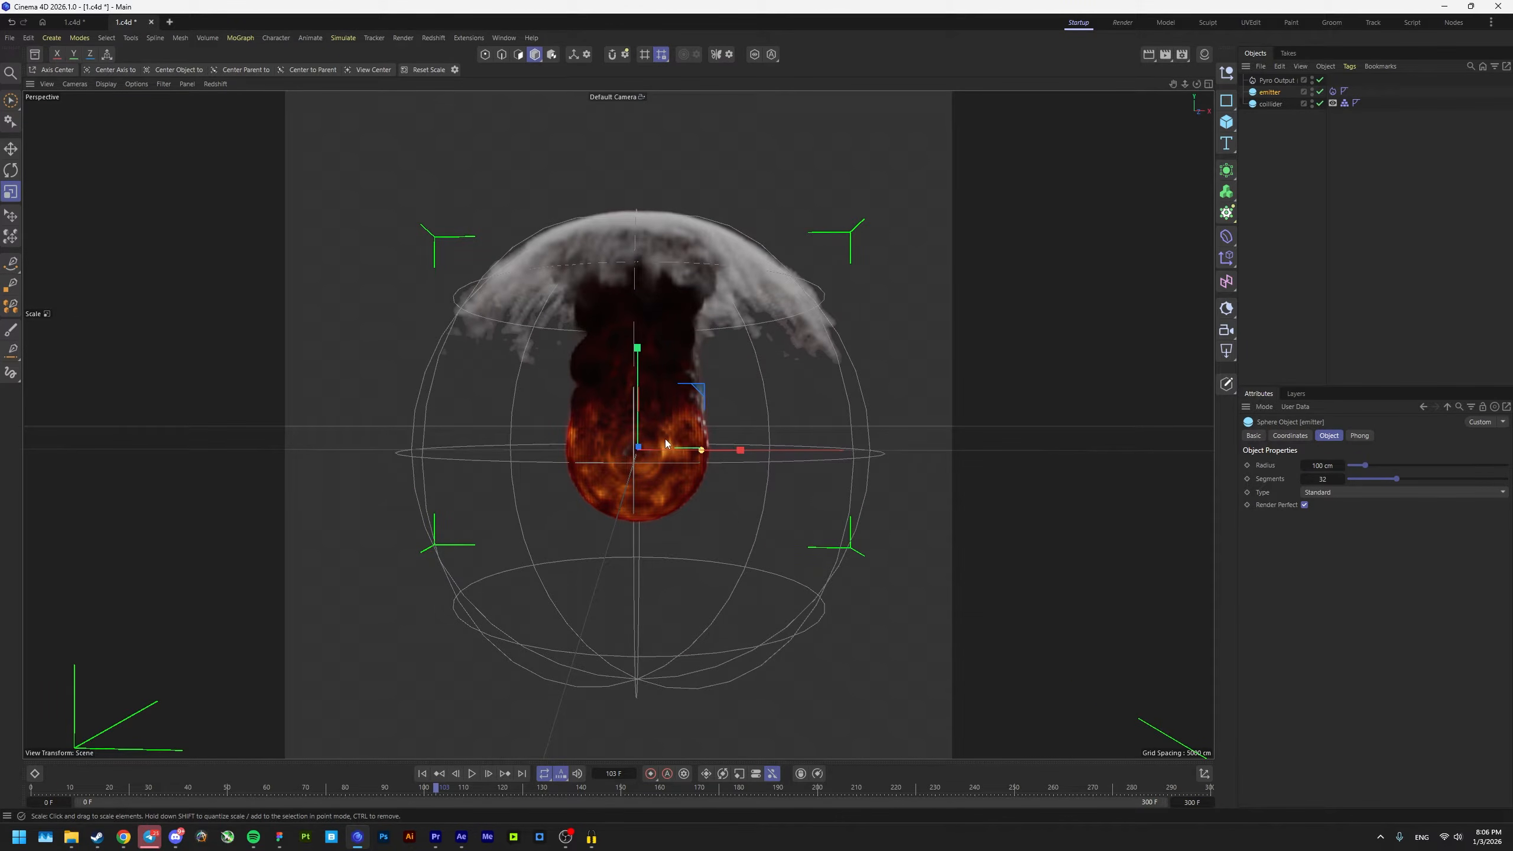
{"action": "key", "text": "ctrl+d"}
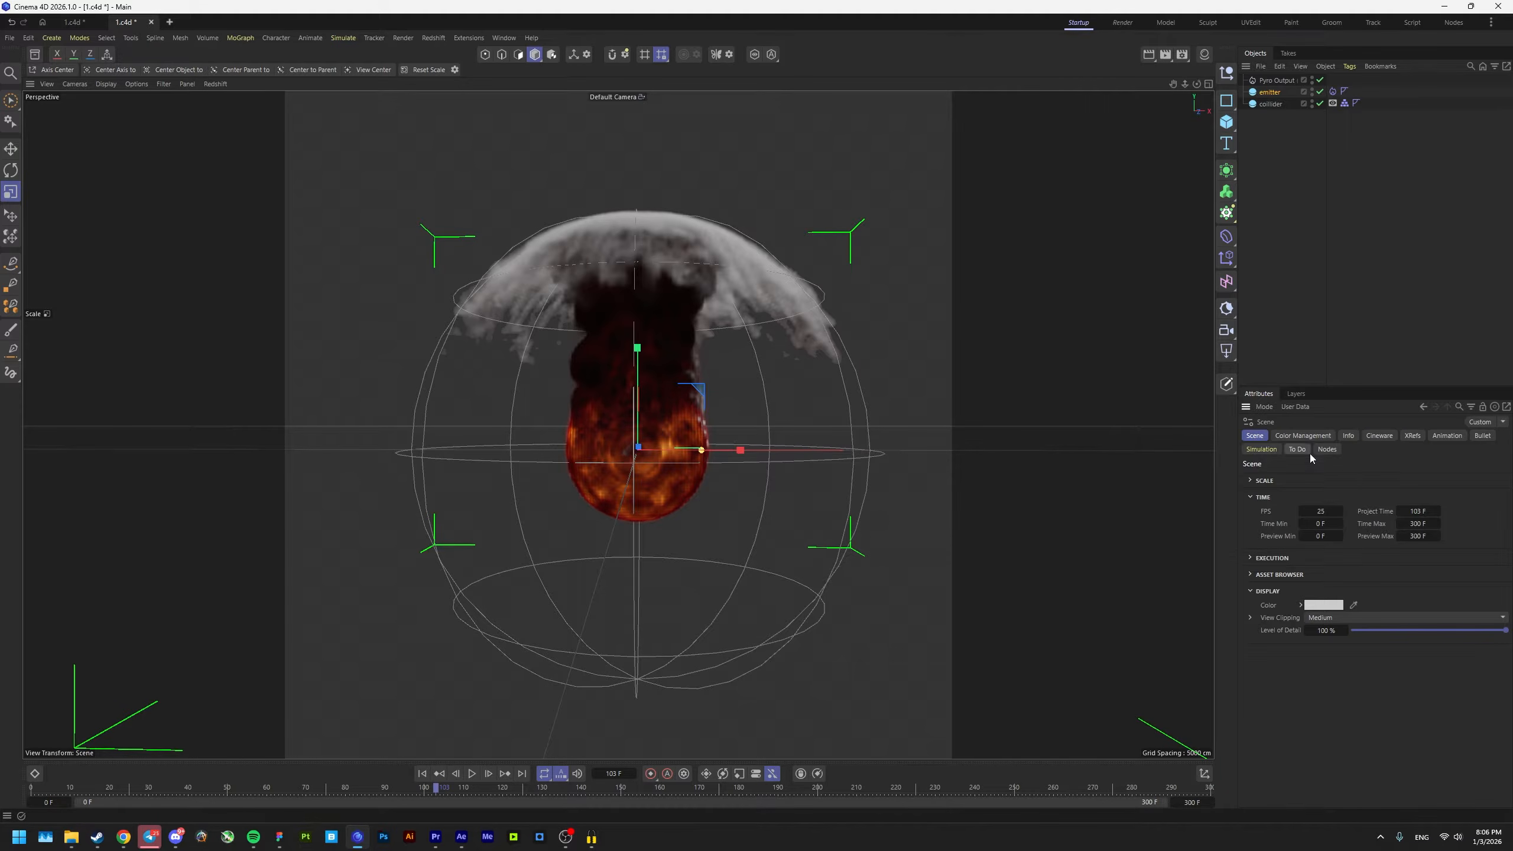
{"action": "left_click", "coordinate": [1264, 450]}
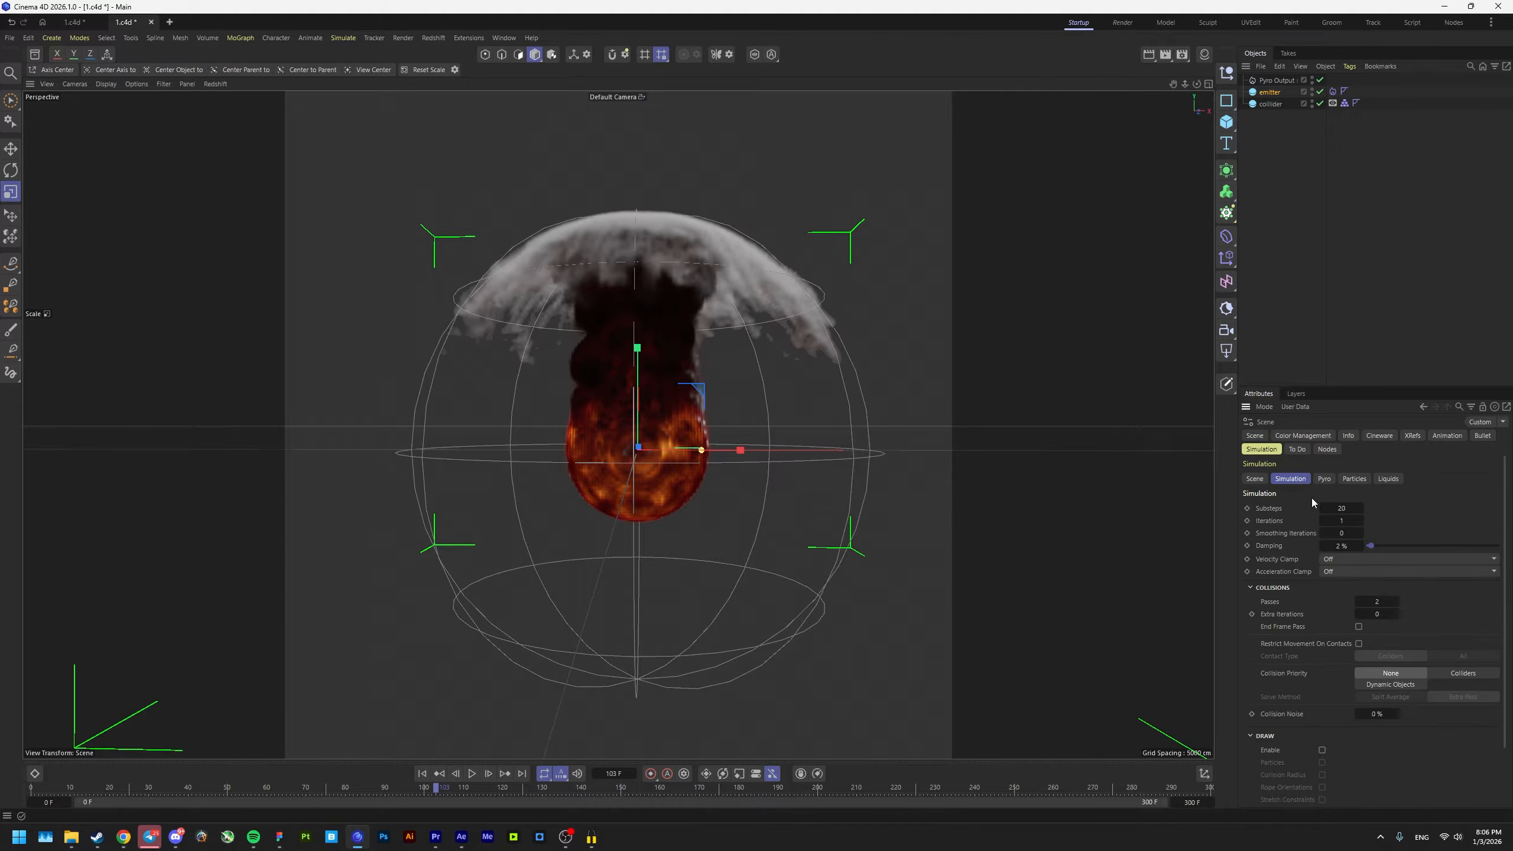
{"action": "left_click", "coordinate": [1255, 480]}
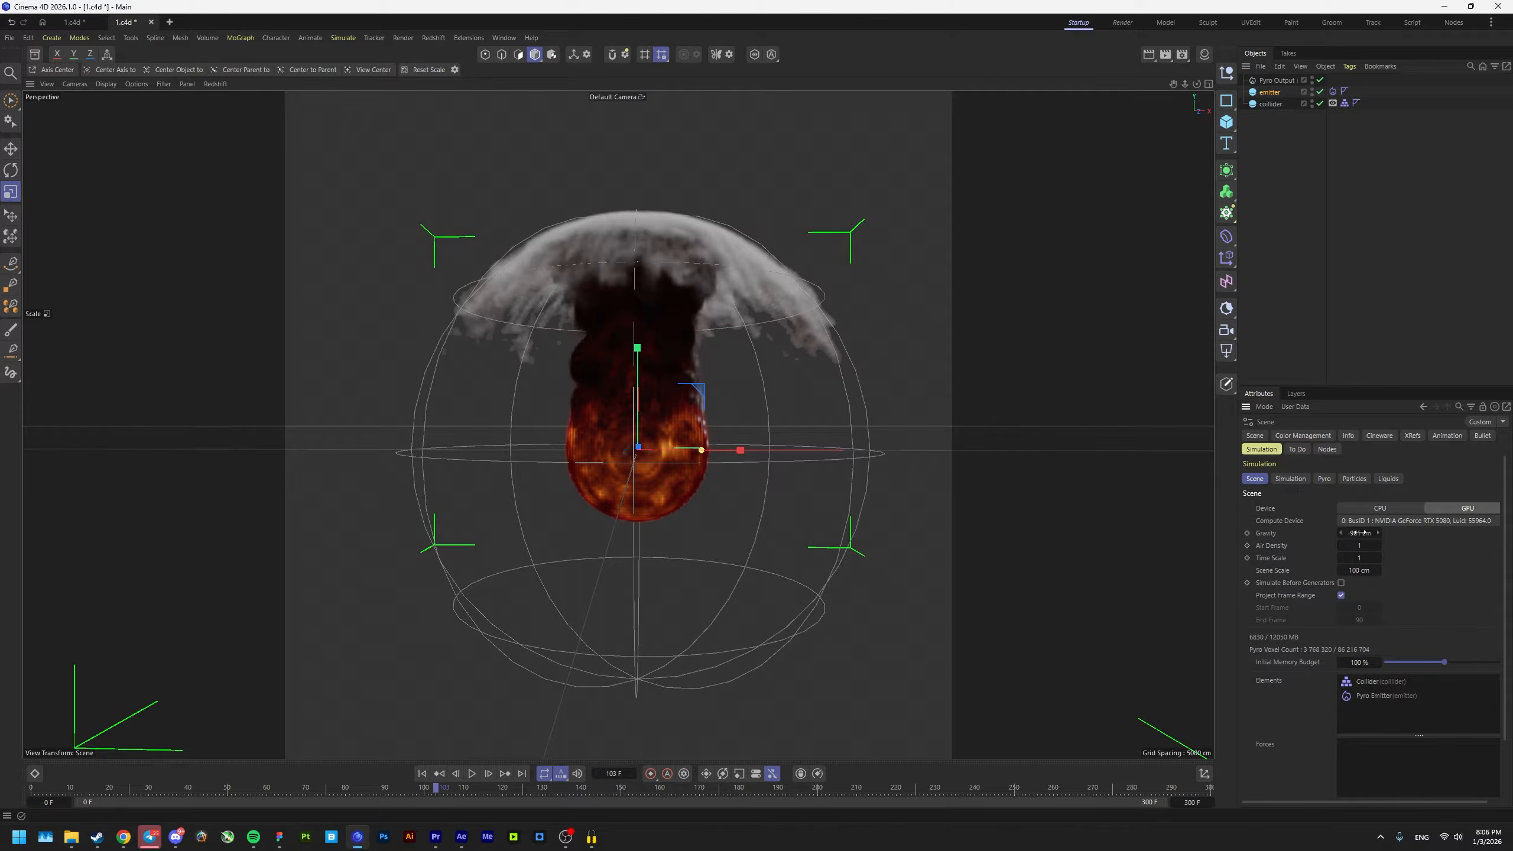
{"action": "left_click_drag", "start_coordinate": [1345, 534], "coordinate": [1410, 544]}
{"action": "type", "text": "0"}
{"action": "key", "text": "Return"}
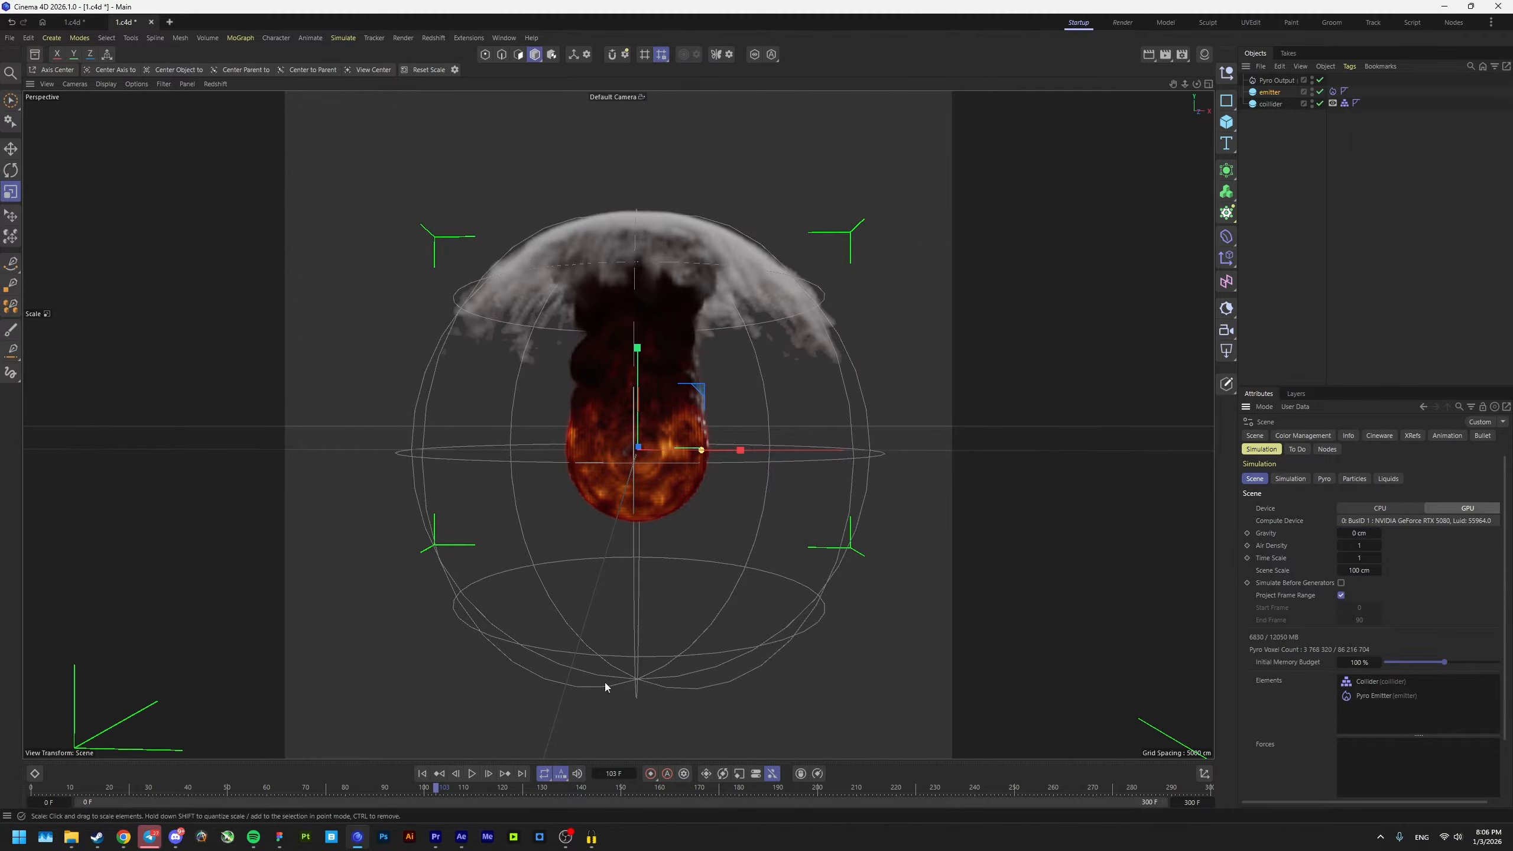
Step: Play the zero-gravity Pyro simulation from the first frame and stop it after a while
{"action": "left_click", "coordinate": [423, 775]}
{"action": "left_click", "coordinate": [472, 775]}
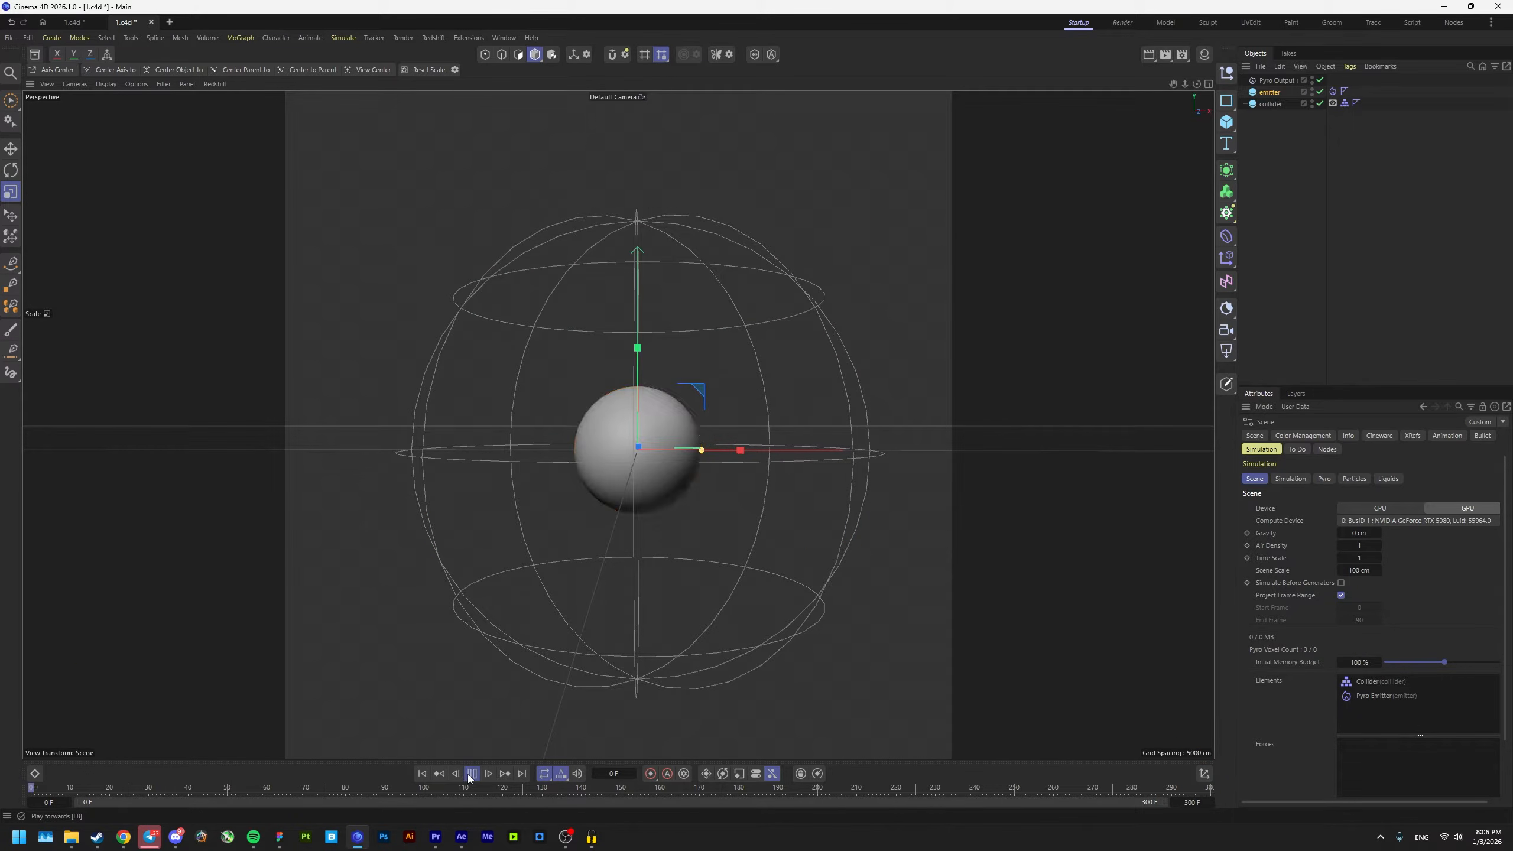
{"action": "scroll", "coordinate": [682, 422], "scroll_direction": "up", "scroll_amount": 5}
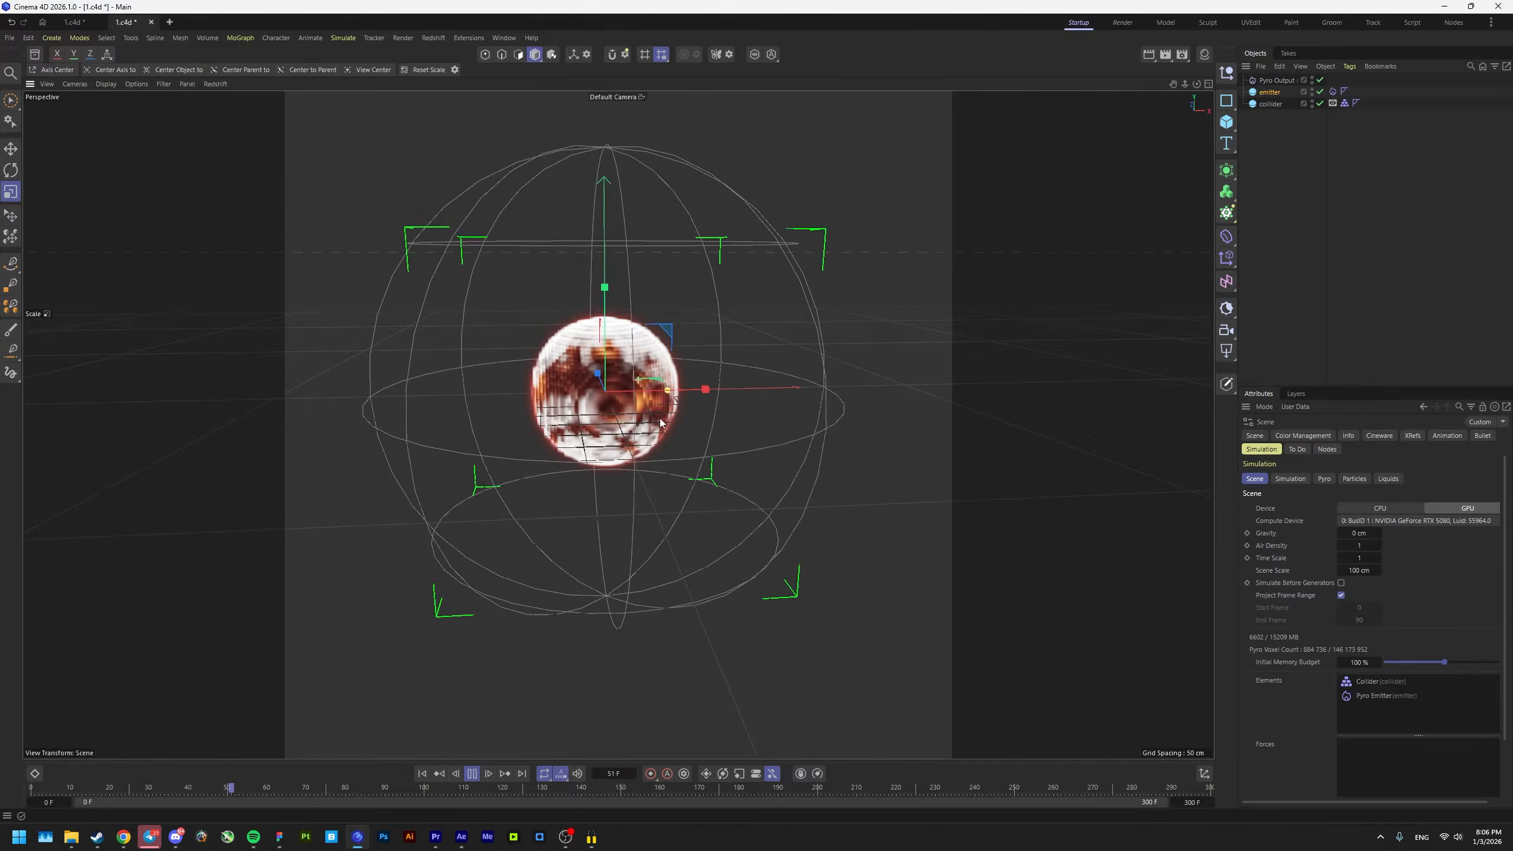
{"action": "left_click", "coordinate": [475, 776]}
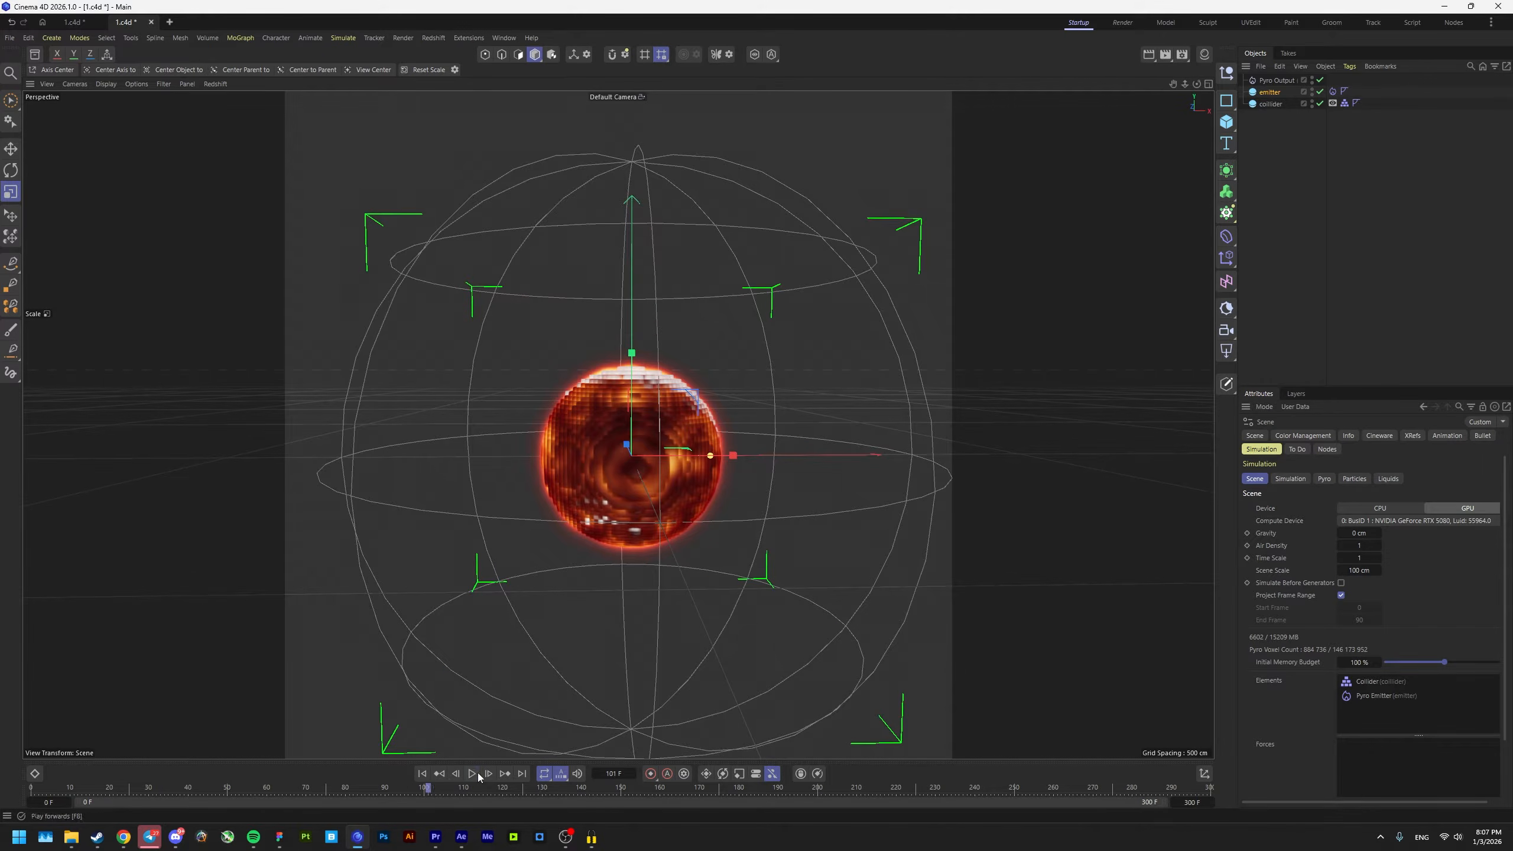
Step: Deselect the emitter and add a Turbulence force to the scene
{"action": "left_click_drag", "start_coordinate": [620, 573], "coordinate": [697, 446], "text": "alt"}
{"action": "scroll", "coordinate": [745, 443], "scroll_direction": "down", "scroll_amount": 1}
{"action": "left_click", "coordinate": [790, 439]}
{"action": "left_click", "coordinate": [350, 39]}
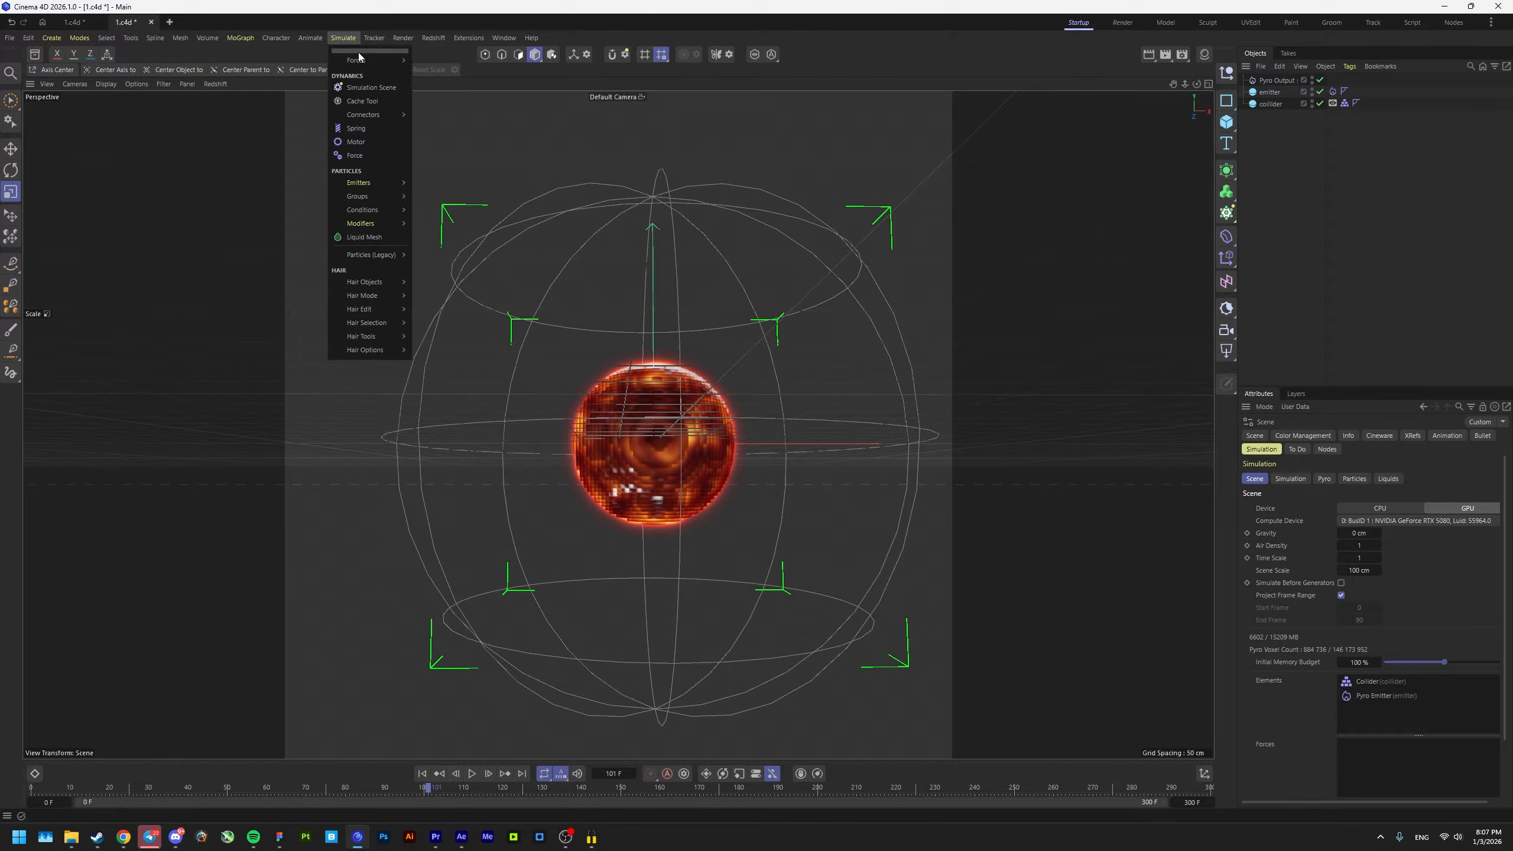
{"action": "mouse_move", "coordinate": [359, 60]}
{"action": "left_click", "coordinate": [444, 165]}
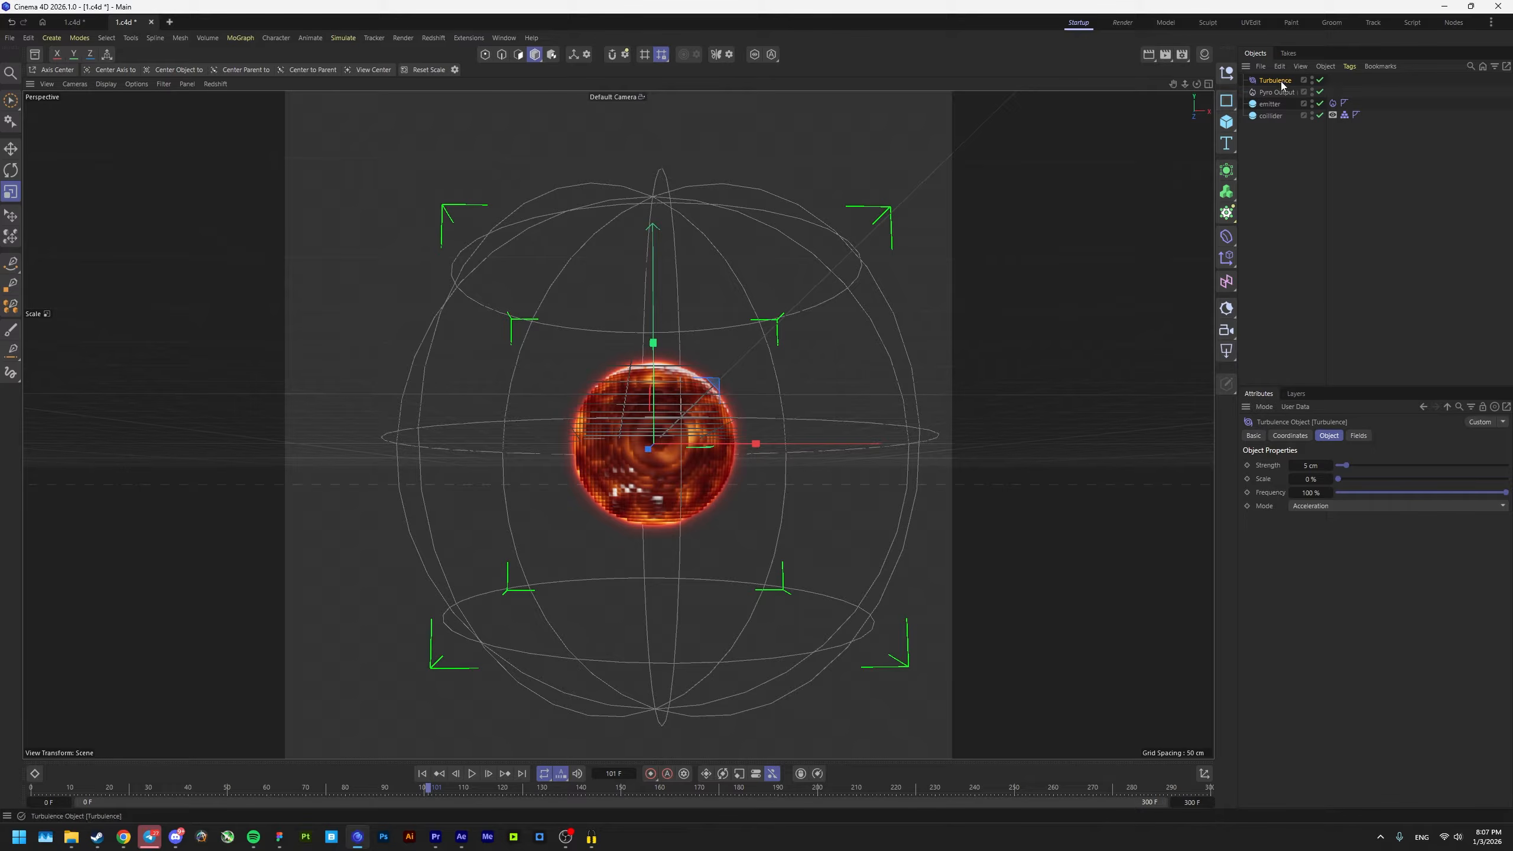
Step: Set the Turbulence force's scale to 500 % and its strength to 500 cm
{"action": "left_click", "coordinate": [1308, 481]}
{"action": "type", "text": "300"}
{"action": "key", "text": "Return"}
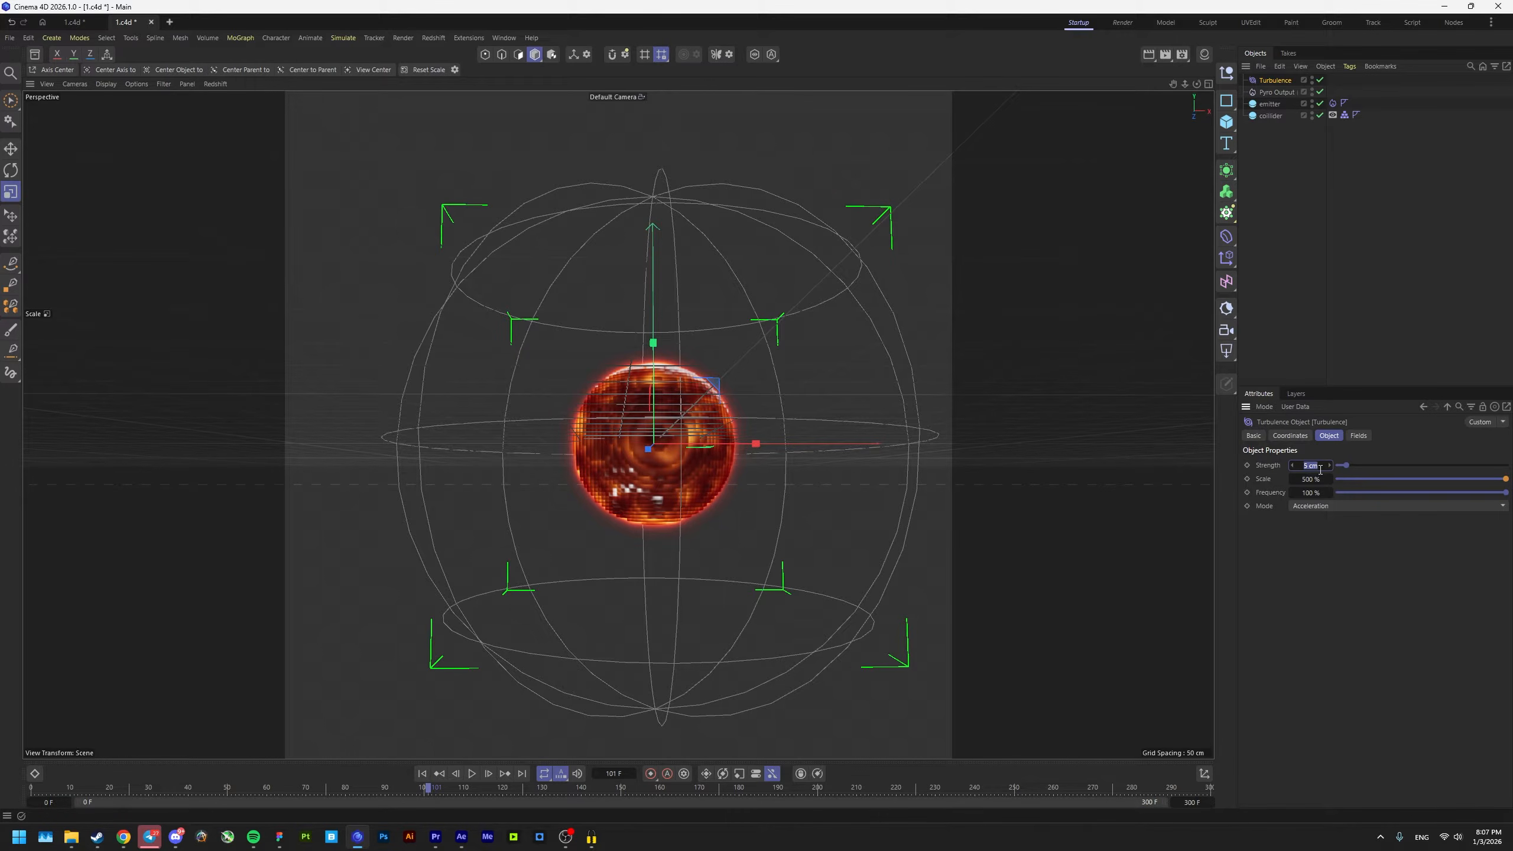
{"action": "type", "text": "500"}
{"action": "key", "text": "Return"}
Step: Play the simulation from the first frame to check the turbulence on the smoke, and stop it
{"action": "left_click", "coordinate": [423, 773]}
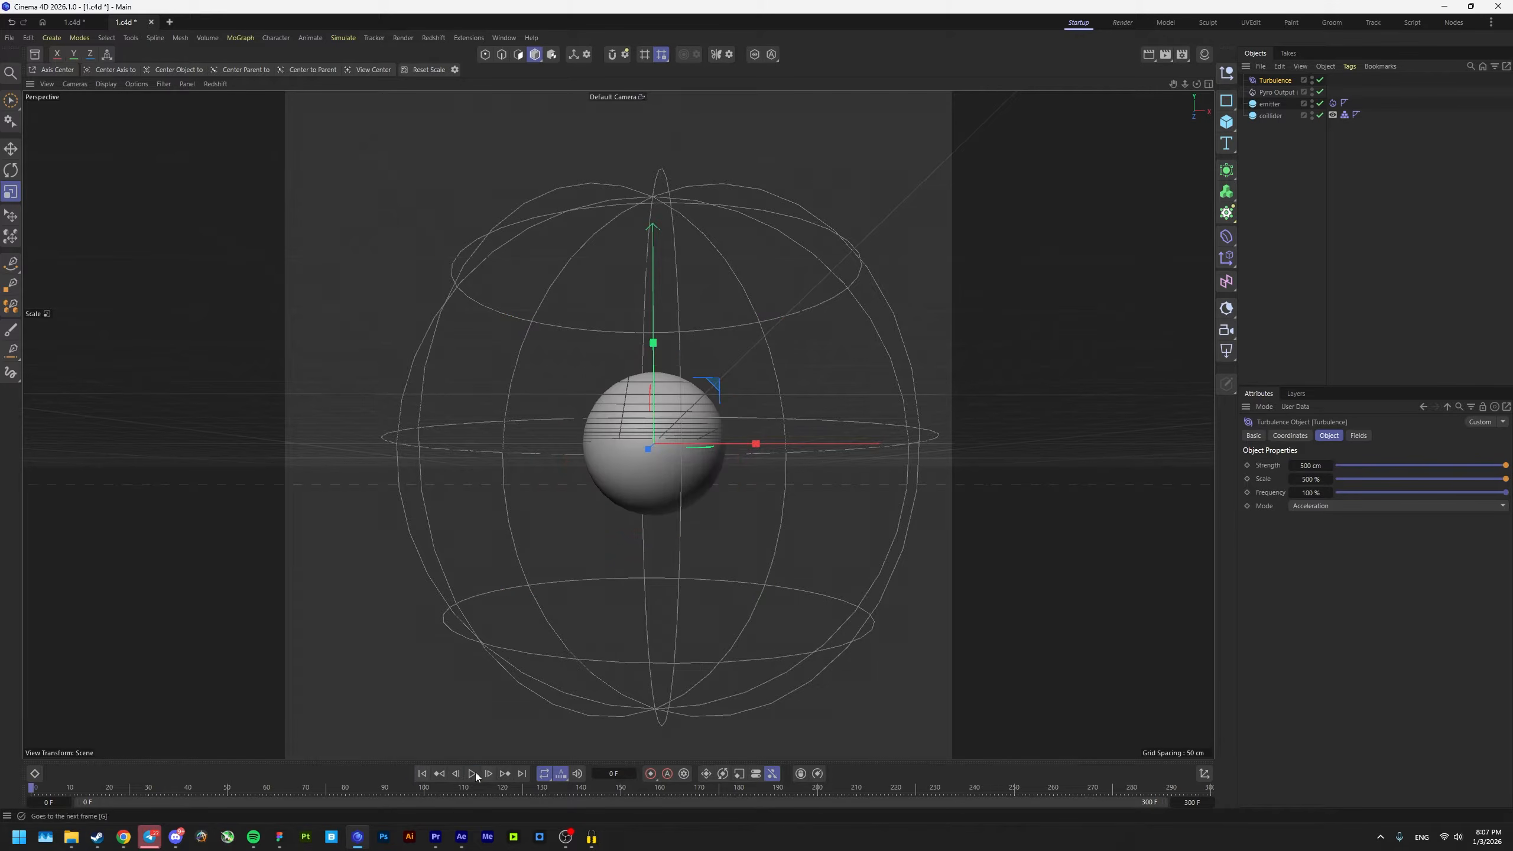
{"action": "left_click", "coordinate": [472, 773]}
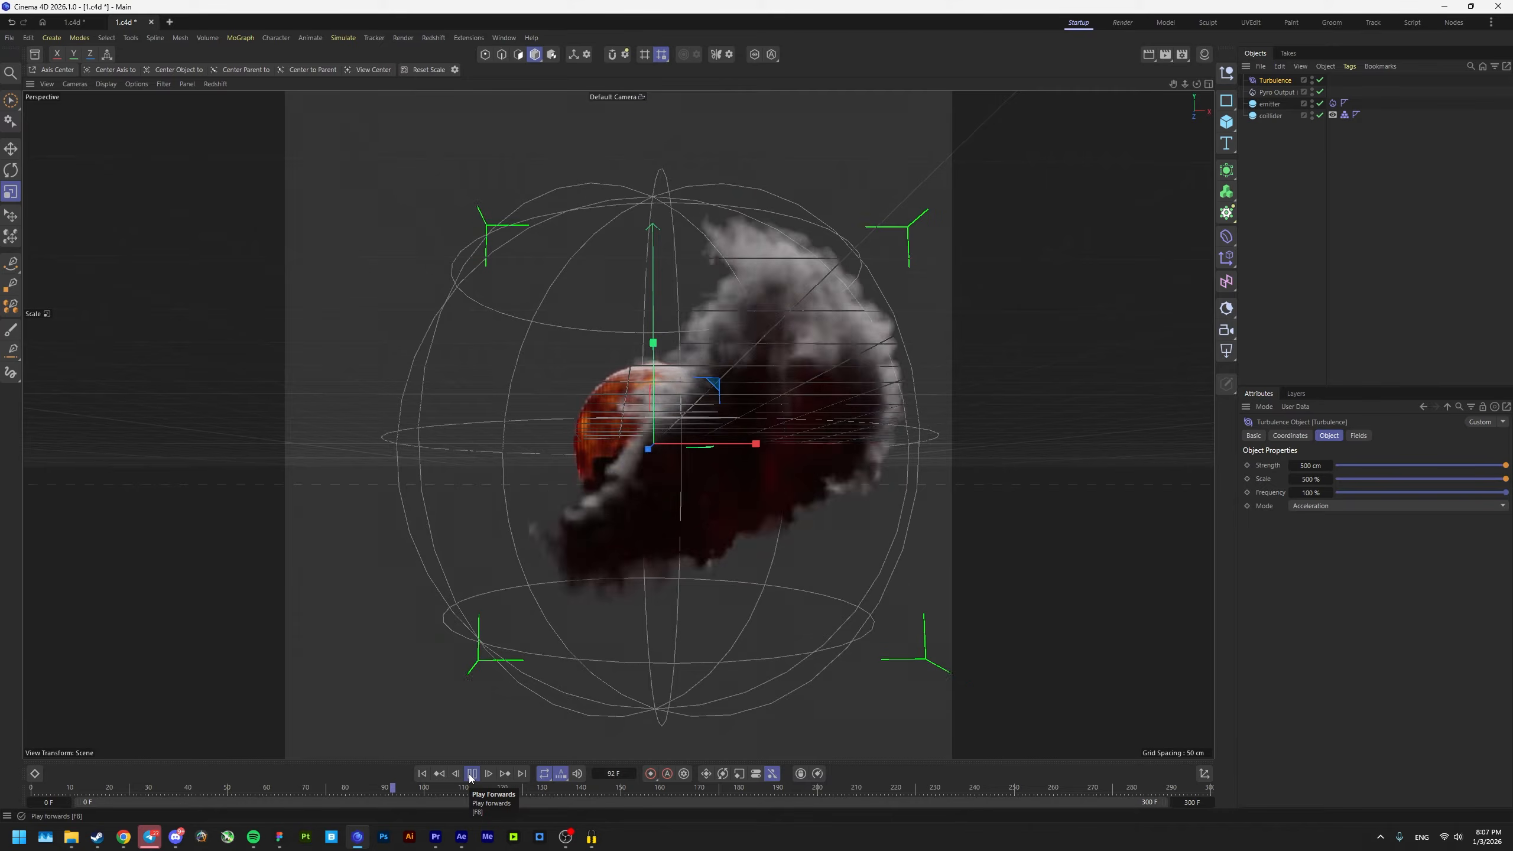
{"action": "left_click", "coordinate": [472, 773]}
Step: Set the Turbulence force's strength to 1200 cm and replay the simulation from the first frame
{"action": "left_click", "coordinate": [1314, 472]}
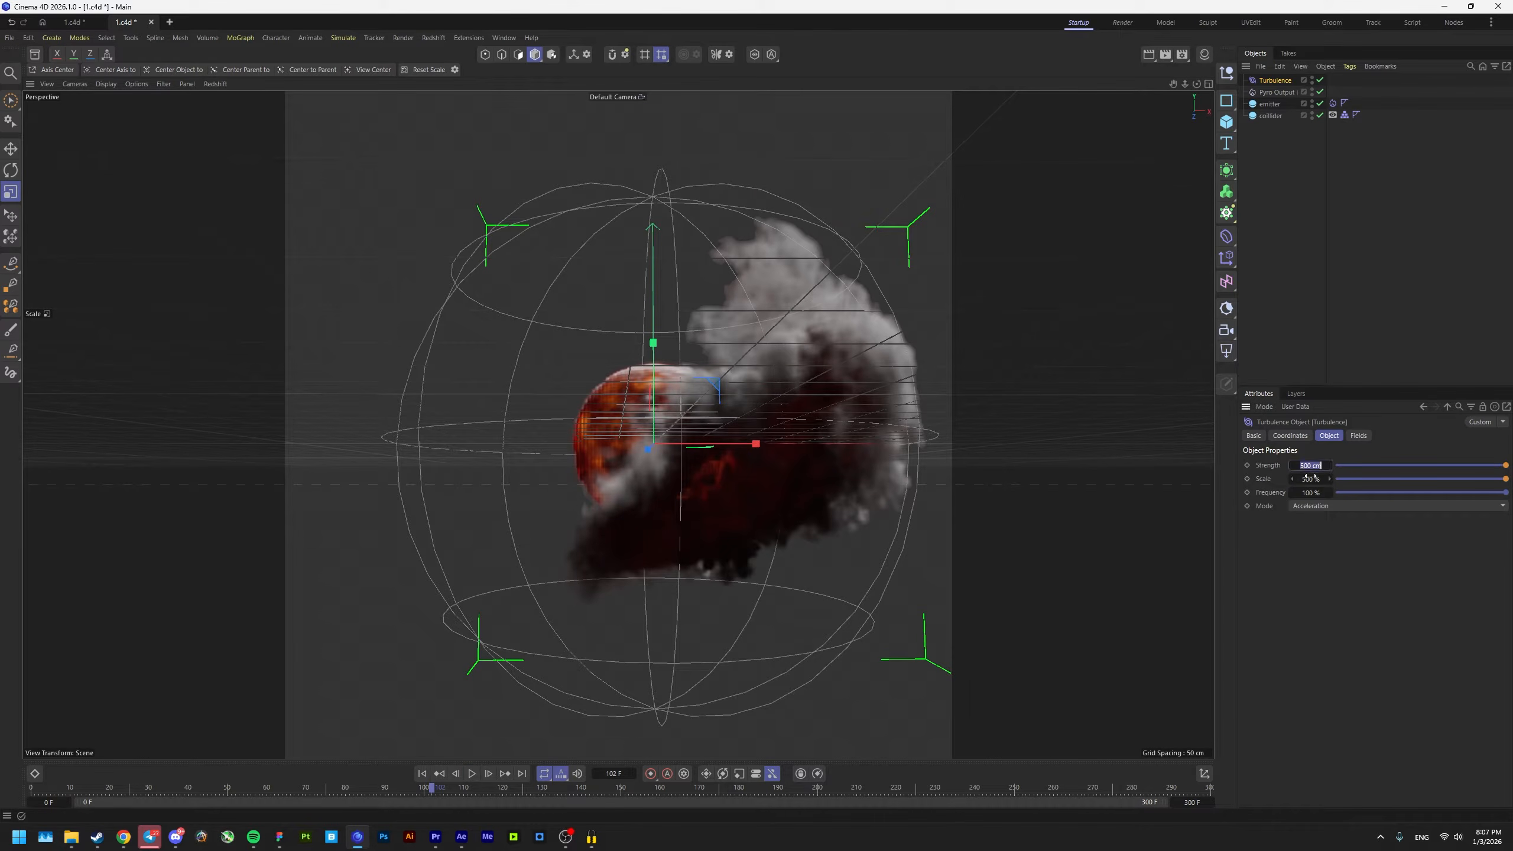
{"action": "type", "text": "1200"}
{"action": "key", "text": "Return"}
{"action": "left_click", "coordinate": [422, 773]}
{"action": "left_click", "coordinate": [471, 773]}
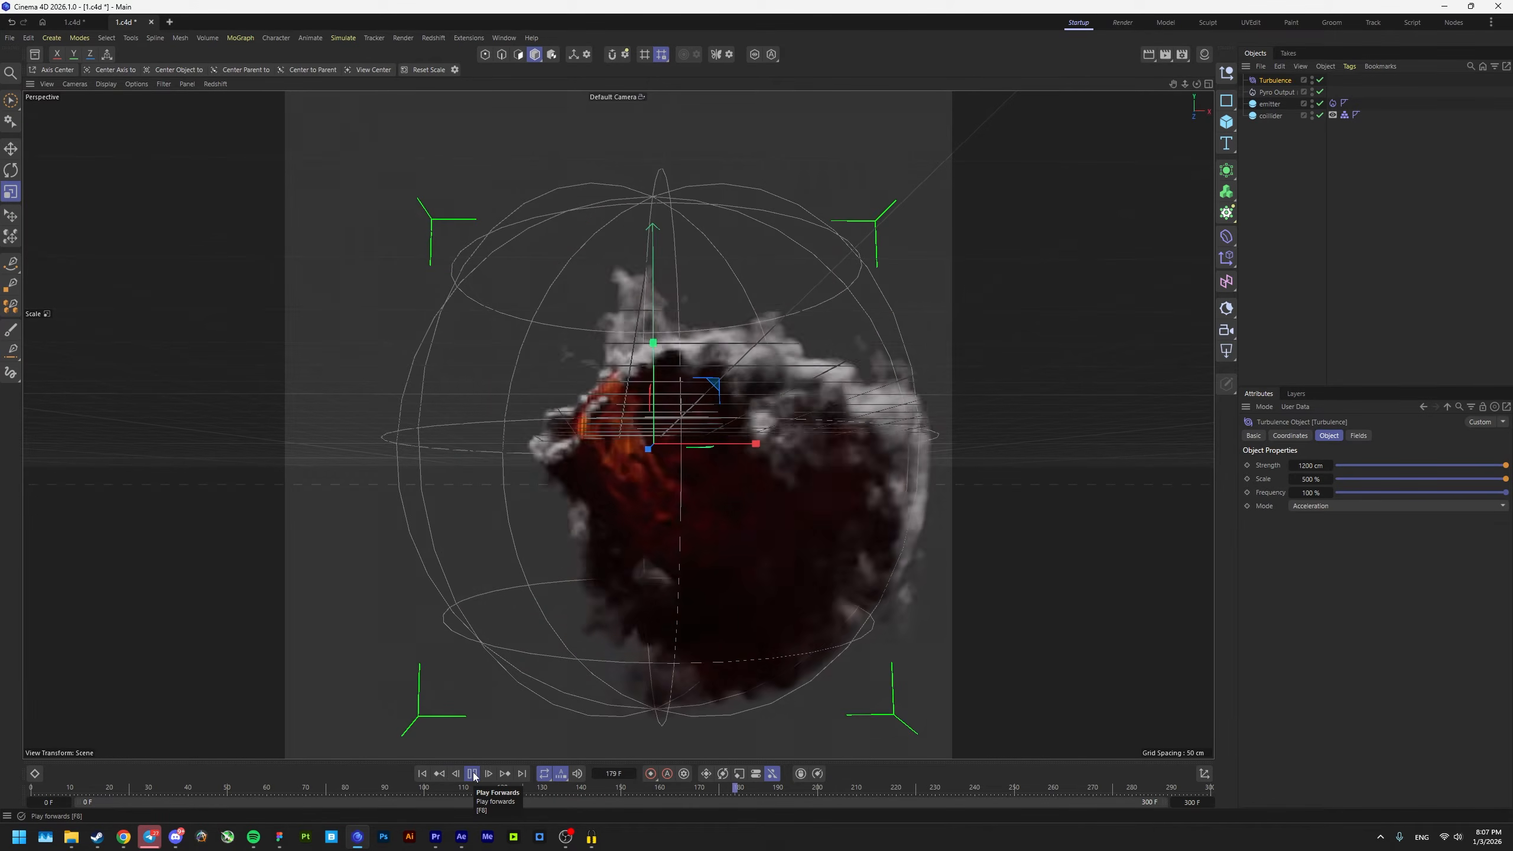
{"action": "left_click", "coordinate": [474, 777]}
{"action": "middle_click_drag", "start_coordinate": [682, 542], "coordinate": [701, 543], "text": "alt"}
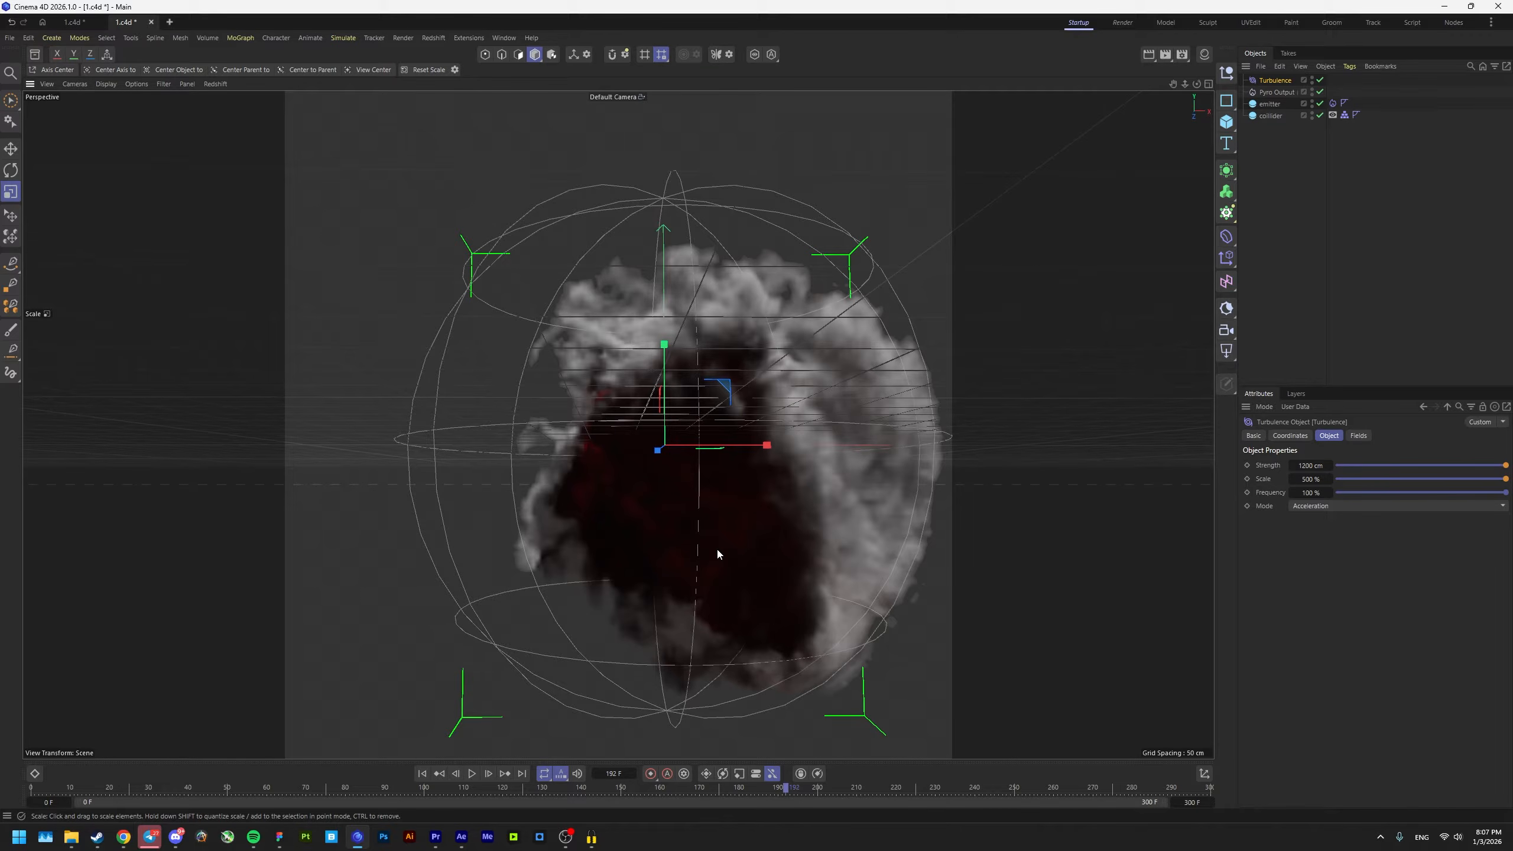
Step: Open the project's Pyro simulation settings at the Density parameters
{"action": "key", "text": "ctrl+d"}
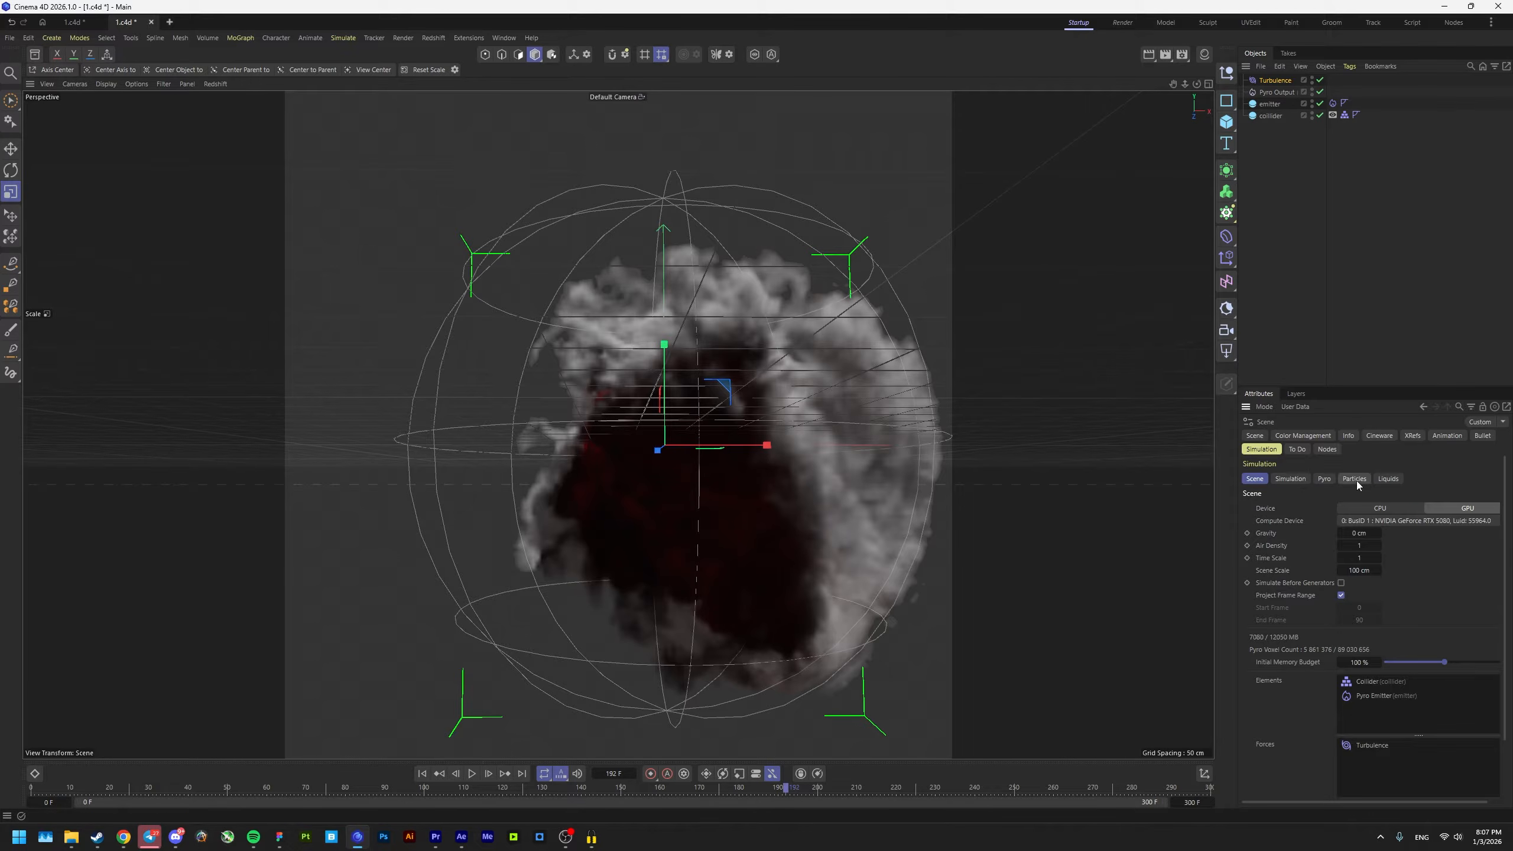
{"action": "left_click", "coordinate": [1389, 479]}
{"action": "left_click", "coordinate": [1282, 482]}
{"action": "left_click", "coordinate": [1257, 480]}
{"action": "left_click", "coordinate": [1323, 478]}
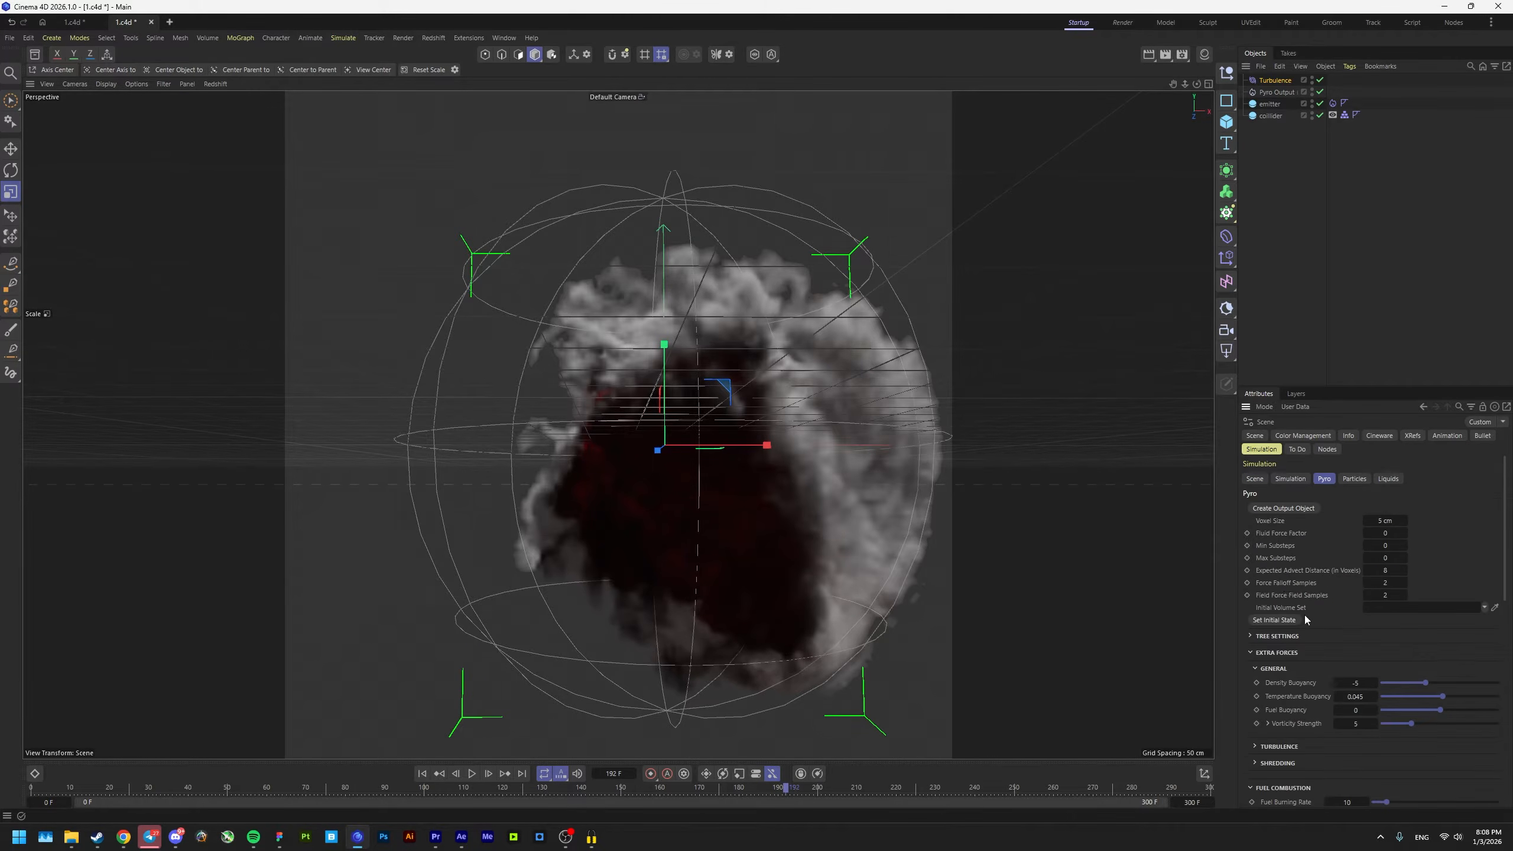
{"action": "scroll", "coordinate": [1306, 618], "scroll_direction": "down", "scroll_amount": 3}
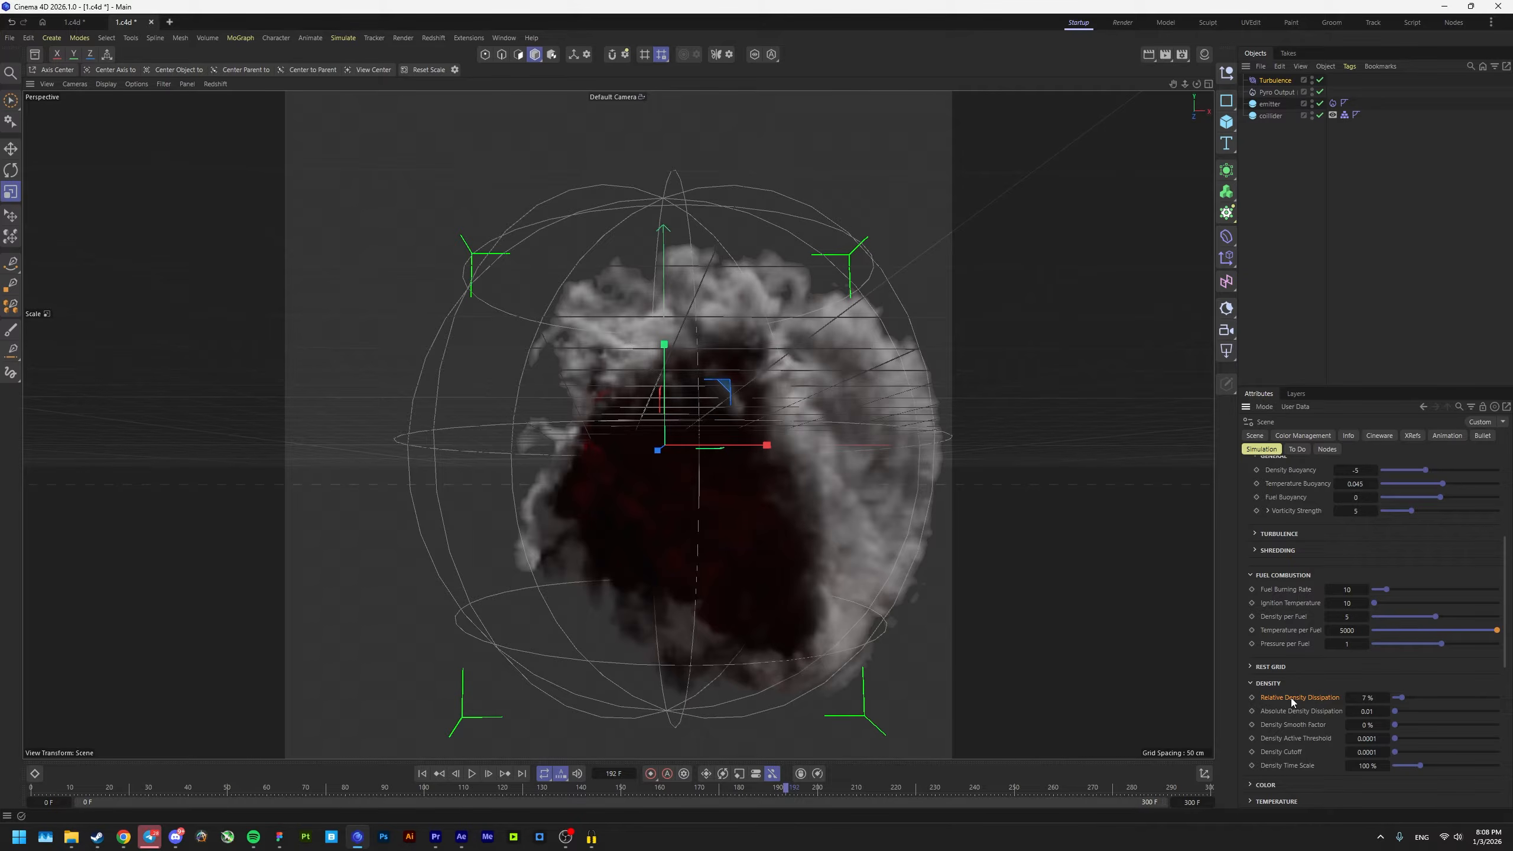
Step: Set Relative Density Dissipation to 25 % and replay the simulation from the first frame
{"action": "left_click", "coordinate": [1368, 697]}
{"action": "type", "text": "25"}
{"action": "key", "text": "Return"}
{"action": "left_click", "coordinate": [422, 773]}
{"action": "left_click", "coordinate": [471, 774]}
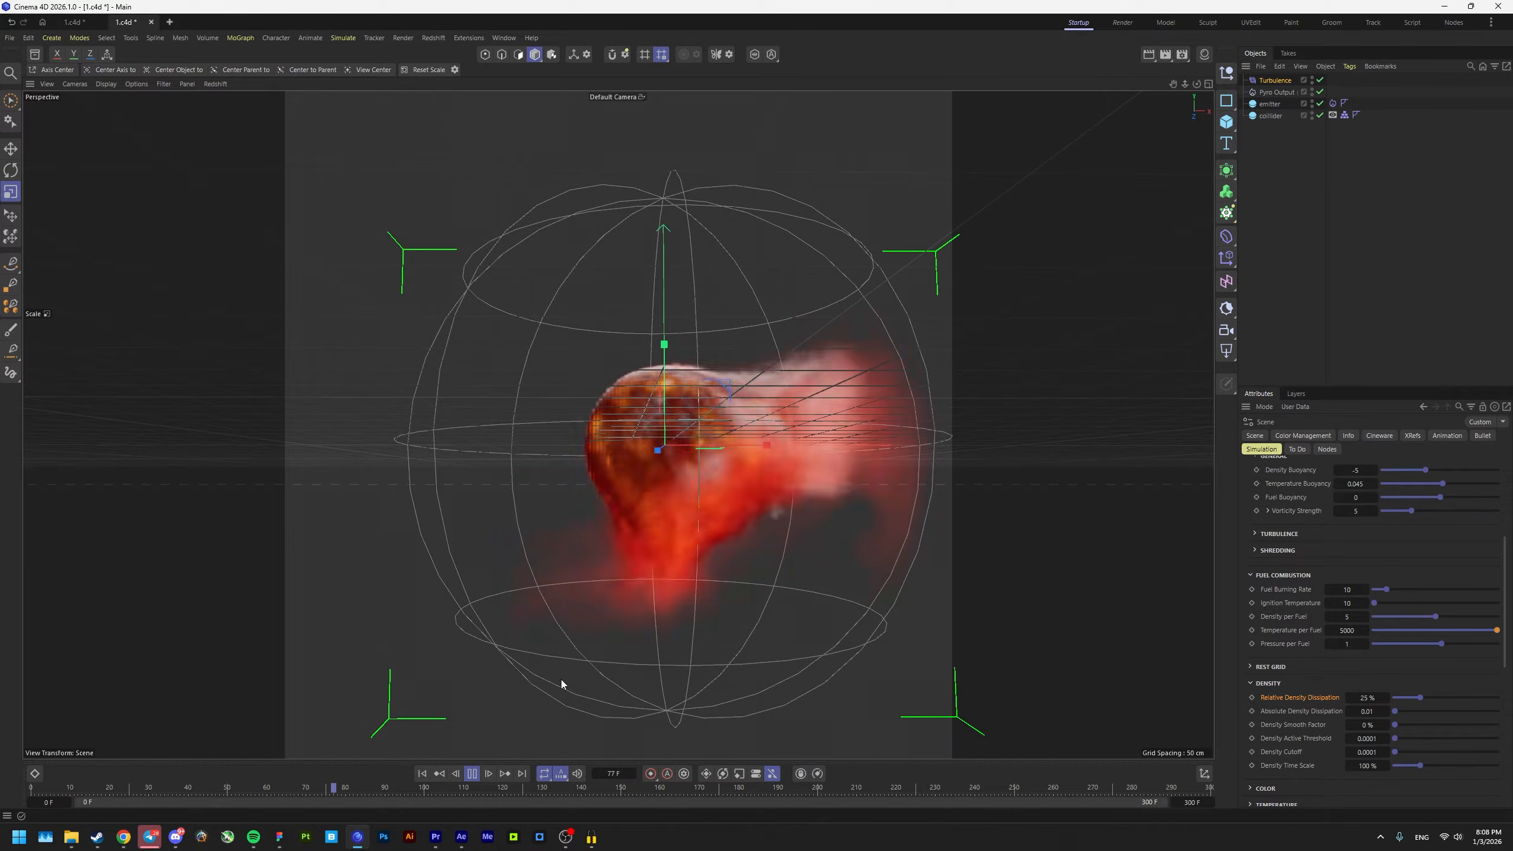
{"action": "left_click", "coordinate": [474, 774]}
Step: Raise Relative Density Dissipation to 90 % and replay the simulation from the first frame
{"action": "left_click_drag", "start_coordinate": [1368, 700], "coordinate": [1461, 700]}
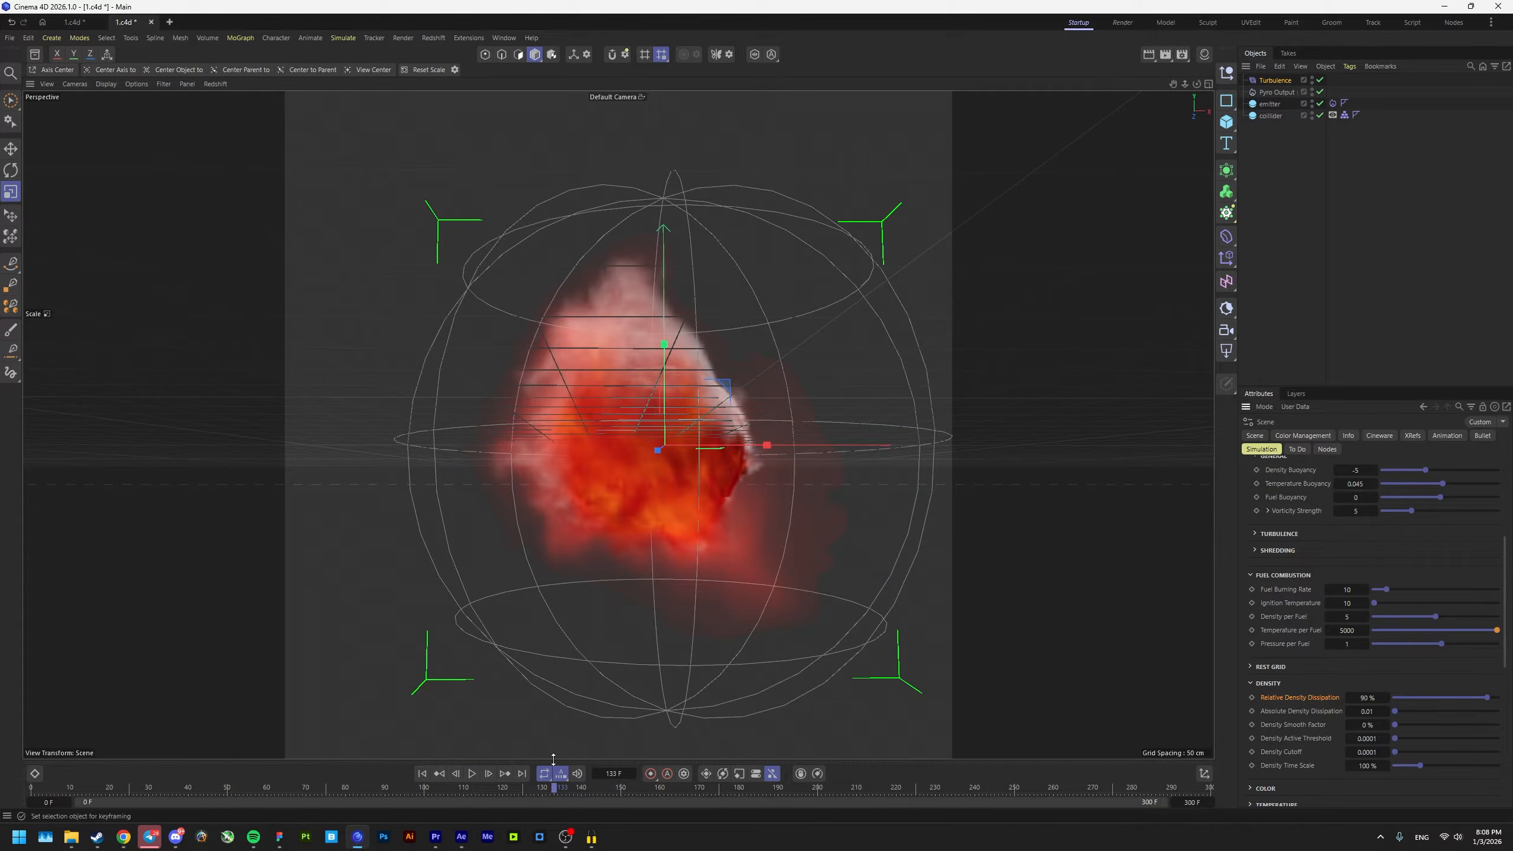
{"action": "left_click", "coordinate": [423, 774]}
{"action": "left_click", "coordinate": [472, 774]}
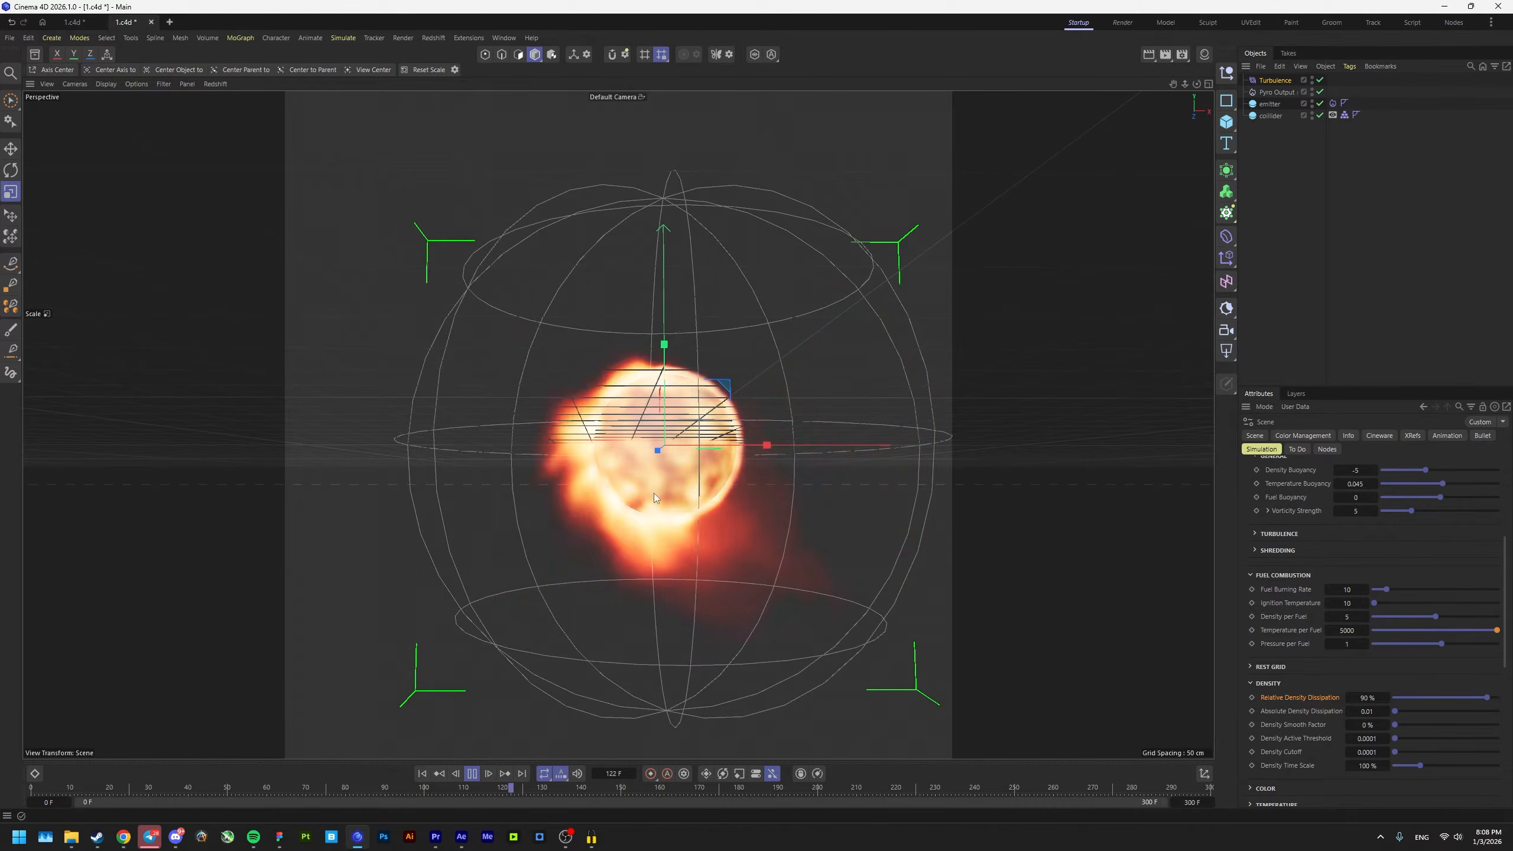
{"action": "left_click", "coordinate": [472, 774]}
Step: Set Relative Density Dissipation to 2 % and replay the simulation to see how the smoke fills the collider sphere
{"action": "double_click", "coordinate": [1365, 697]}
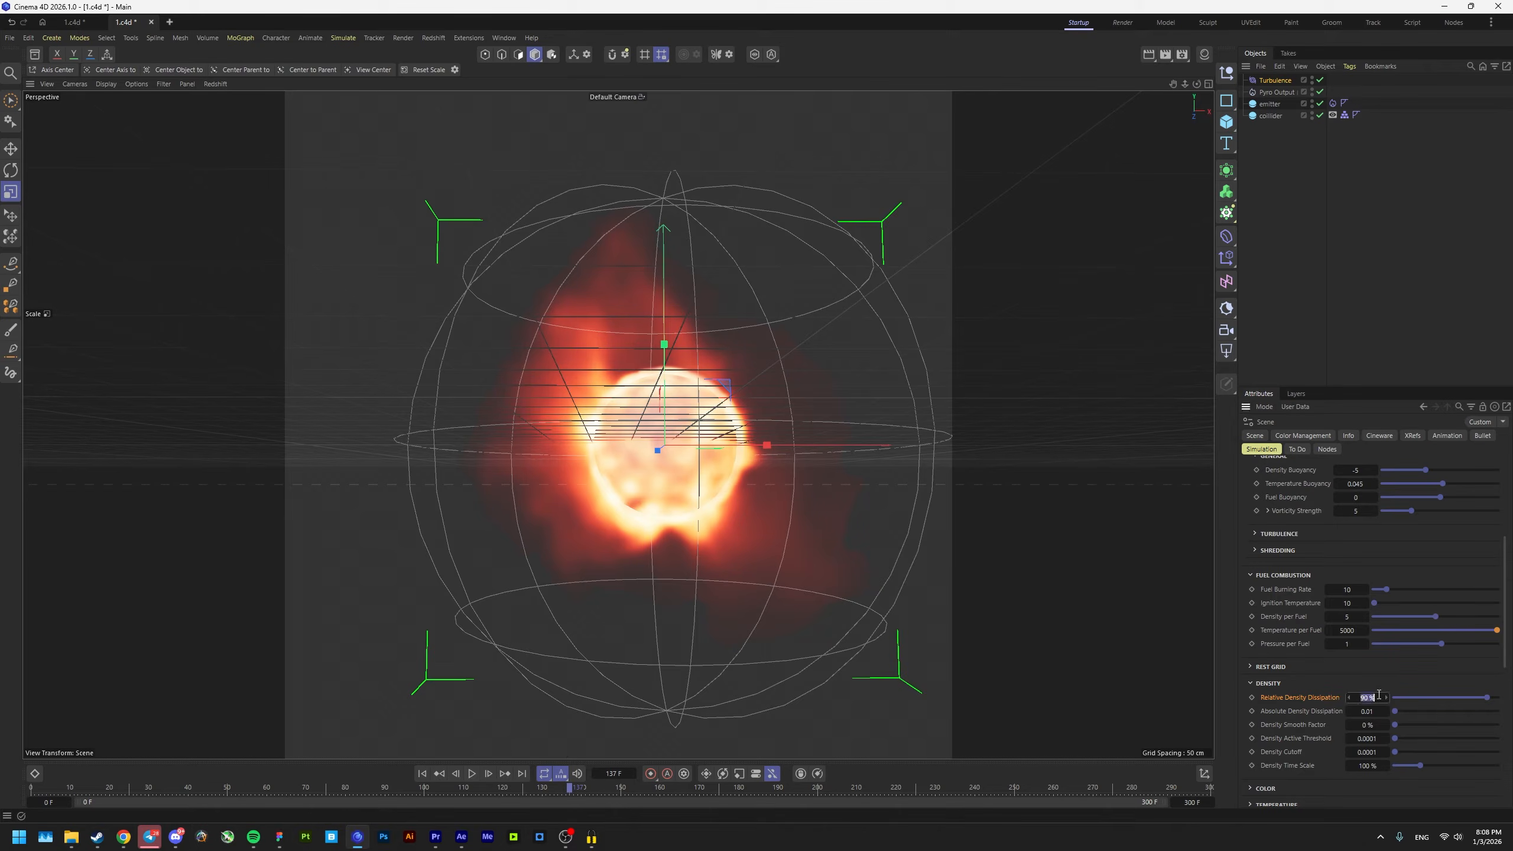
{"action": "type", "text": "2"}
{"action": "key", "text": "Return"}
{"action": "left_click", "coordinate": [423, 774]}
{"action": "left_click", "coordinate": [472, 774]}
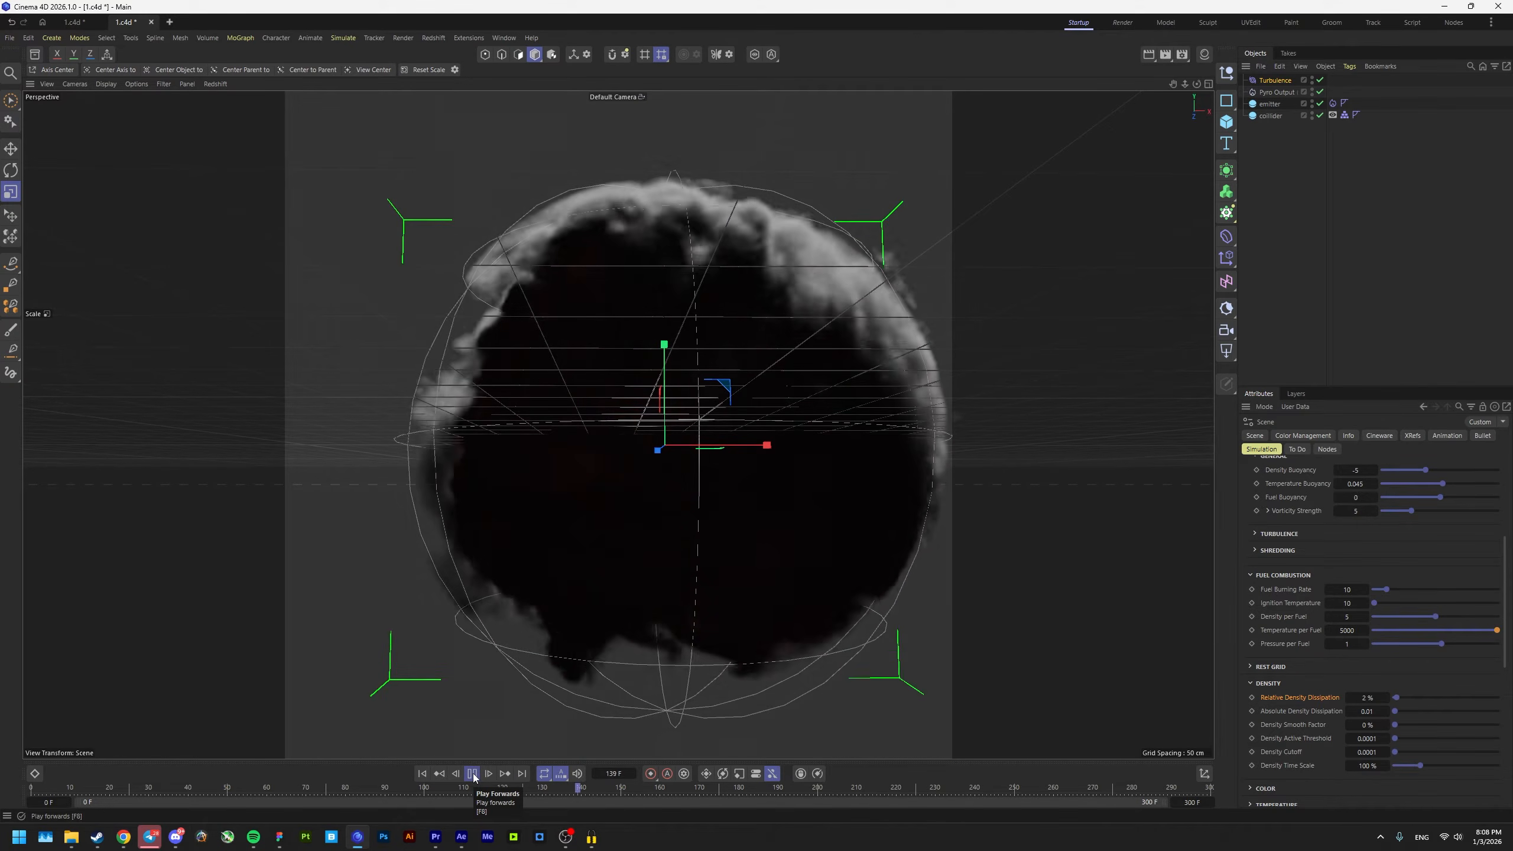
{"action": "left_click", "coordinate": [473, 773]}
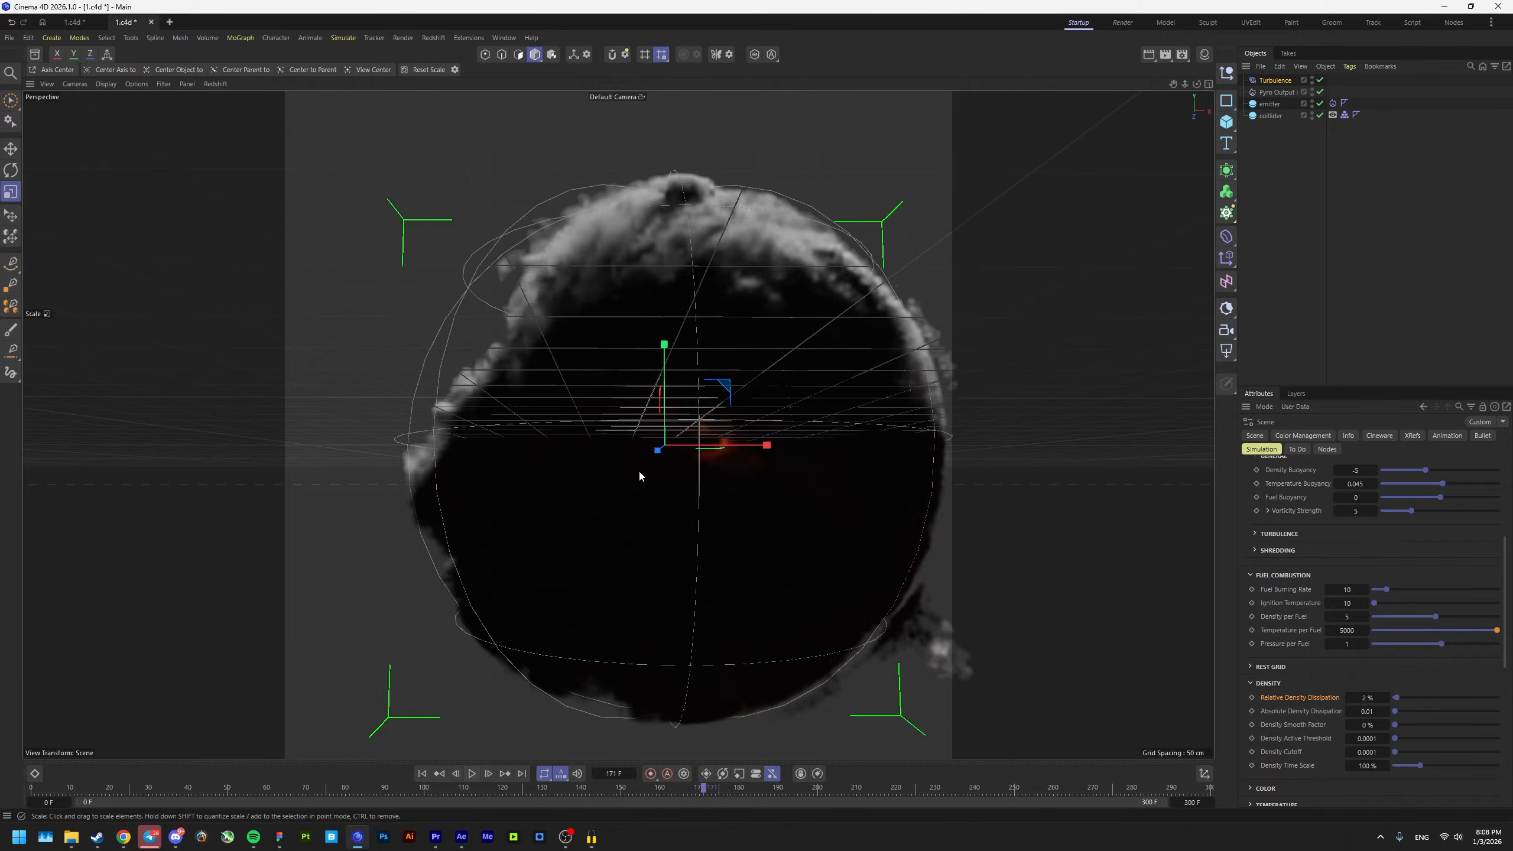
{"action": "left_click_drag", "start_coordinate": [638, 469], "coordinate": [595, 429], "text": "alt"}
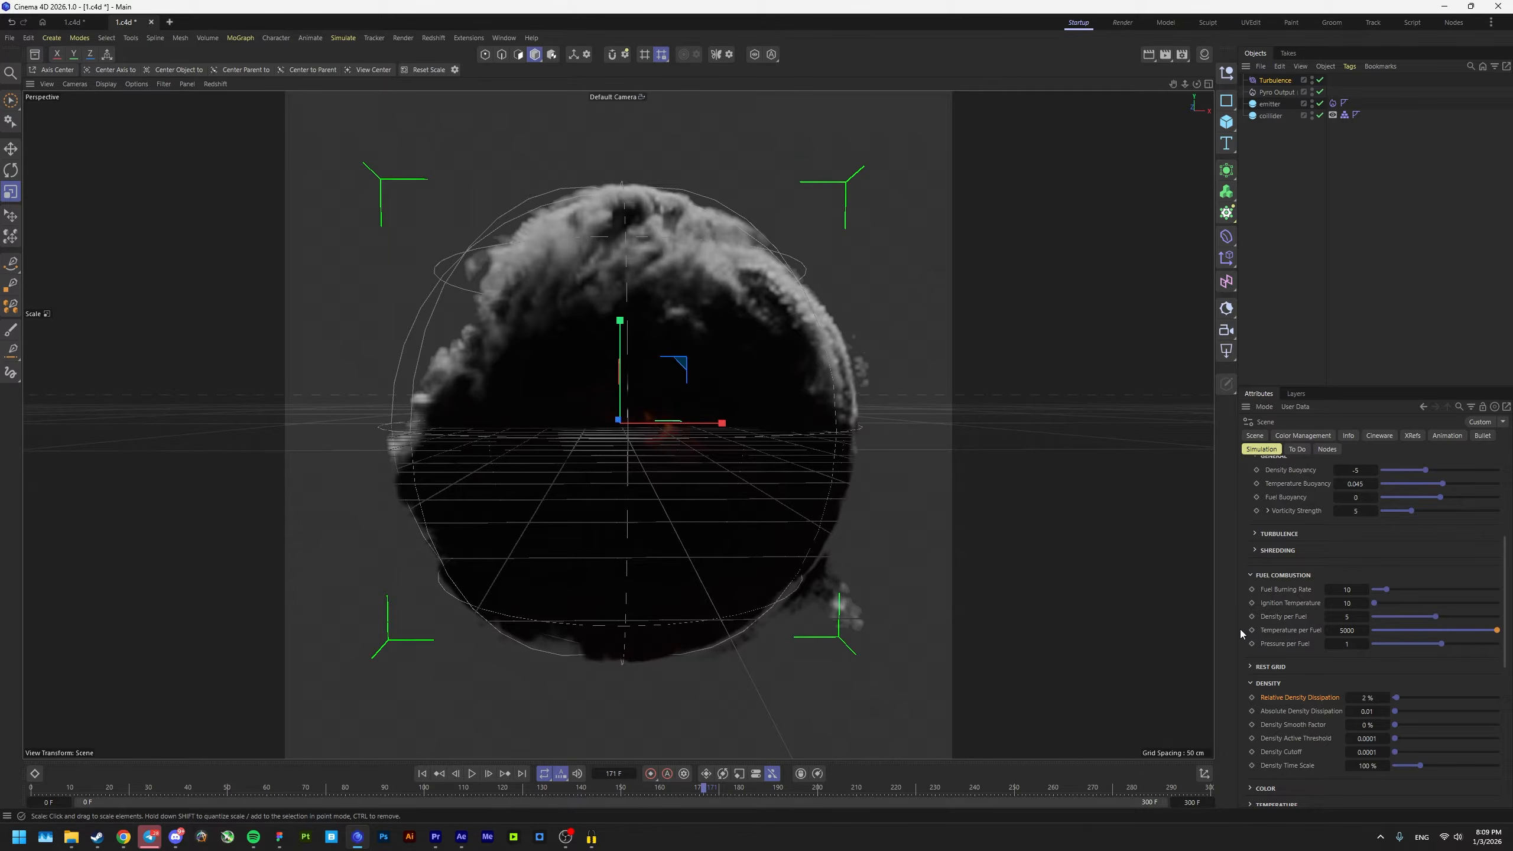
Step: Inspect the smoke at the collider's lower edge and set the Pyro Min Substeps to 15
{"action": "left_click_drag", "start_coordinate": [1013, 587], "coordinate": [769, 490], "text": "alt"}
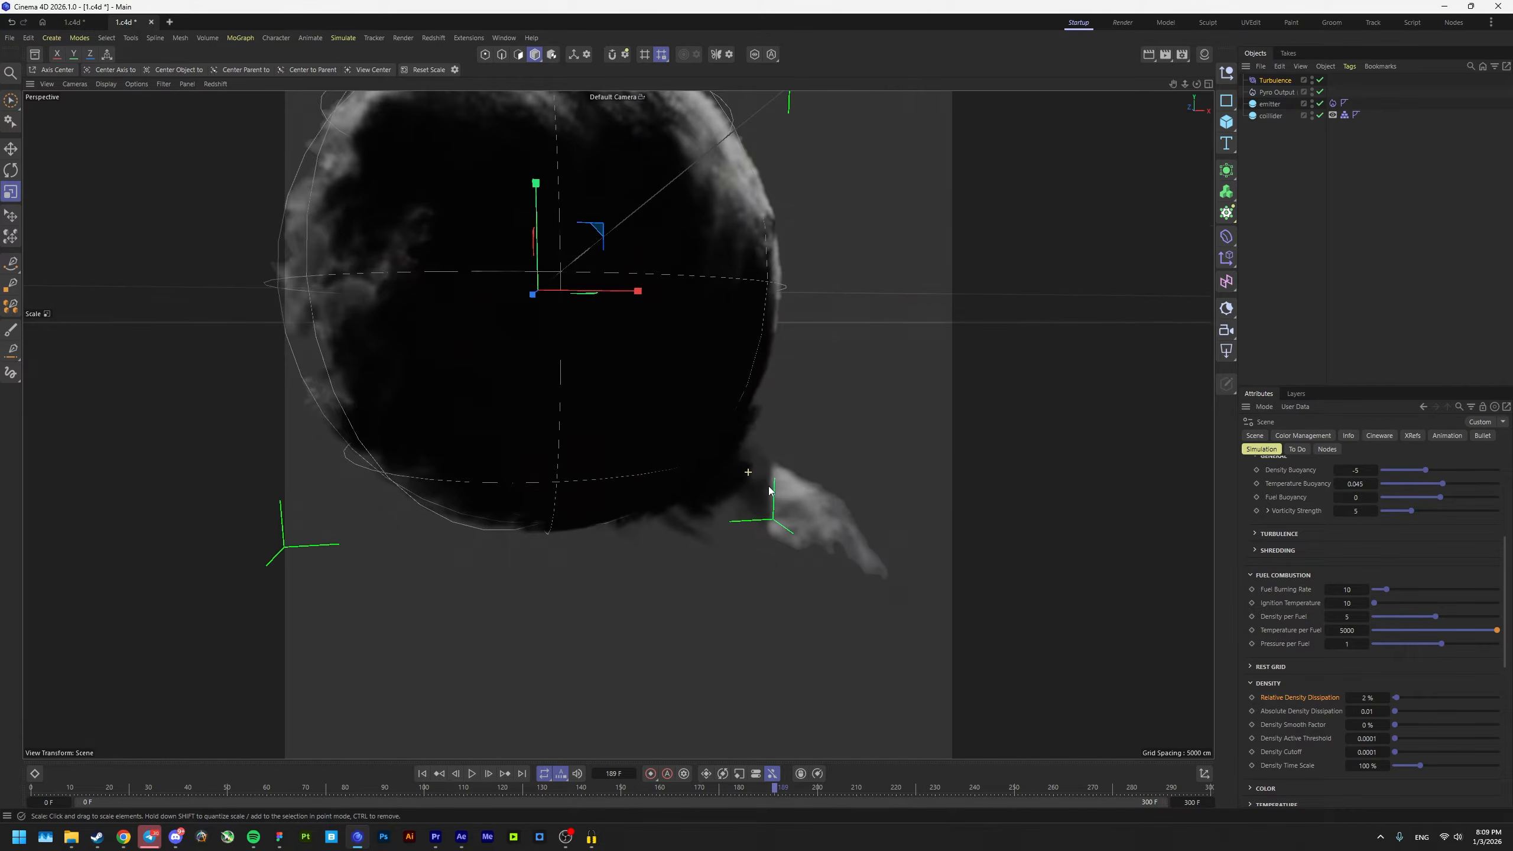
{"action": "left_click_drag", "start_coordinate": [665, 436], "coordinate": [754, 543], "text": "alt"}
{"action": "scroll", "coordinate": [1459, 547], "scroll_direction": "up", "scroll_amount": 4}
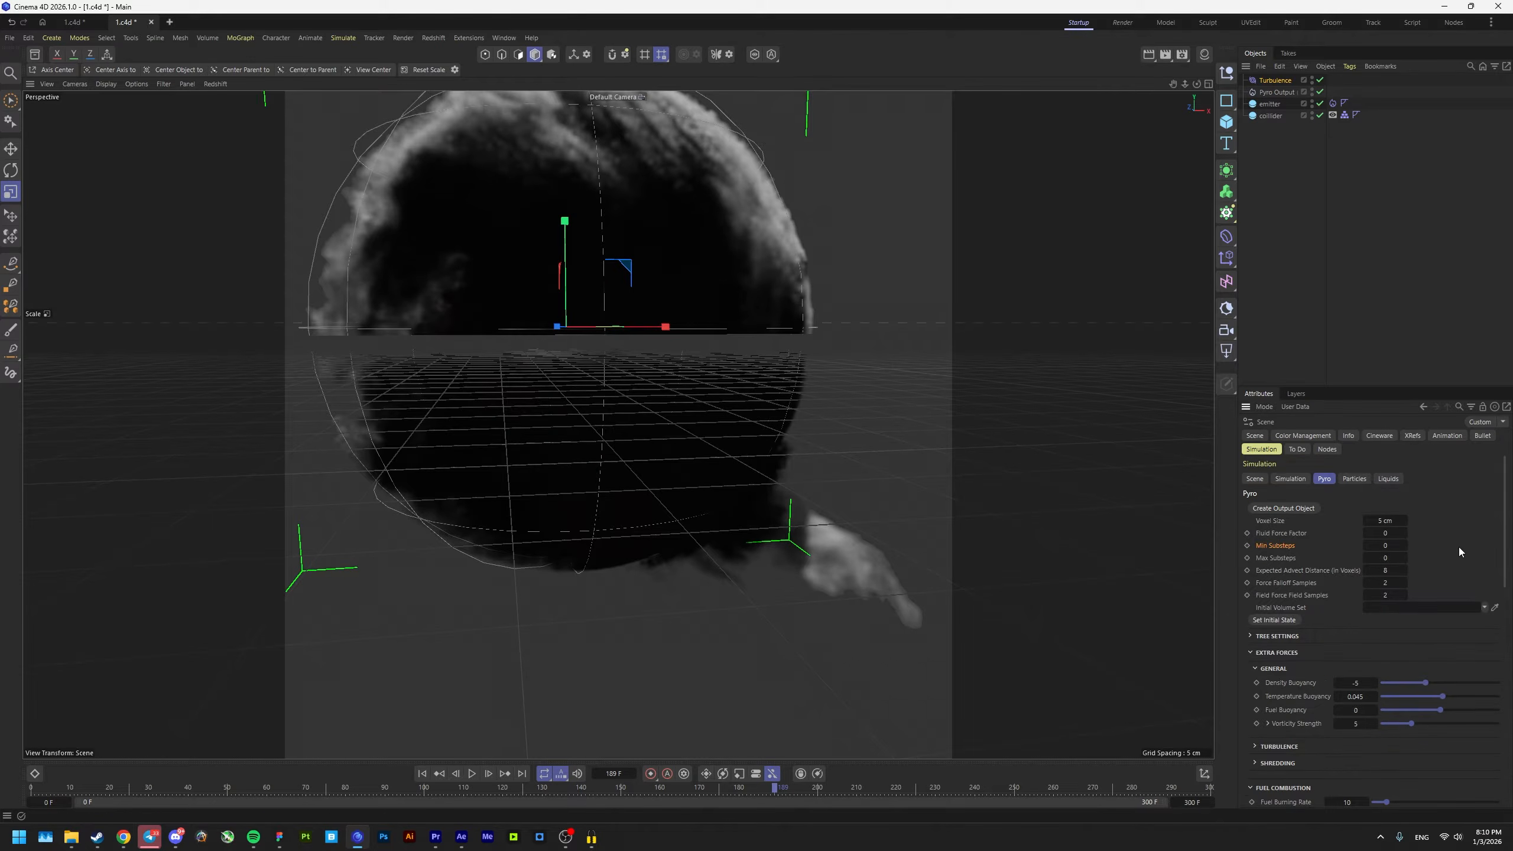
{"action": "left_click", "coordinate": [1389, 547]}
{"action": "type", "text": "15"}
{"action": "key", "text": "Return"}
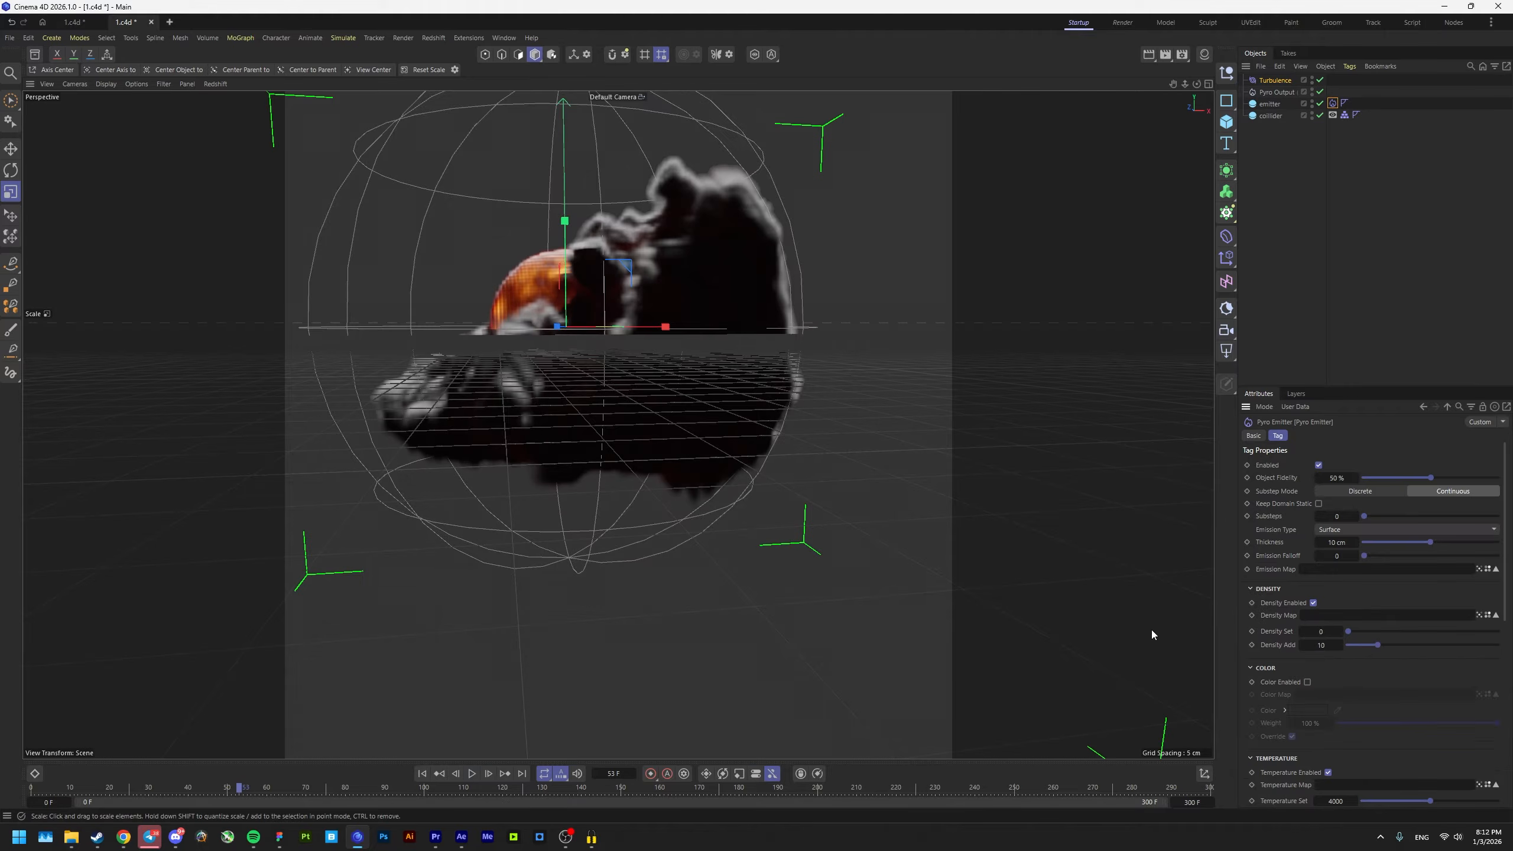
Step: Try 0.5 as the Density Set value of the emitter's Pyro Emitter tag
{"action": "double_click", "coordinate": [1320, 633]}
{"action": "type", "text": "0.5"}
{"action": "key", "text": "Return"}
Step: Set the Pyro Emitter's Density Set to 1 and Density Add to 20, and replay the simulation from the first frame
{"action": "double_click", "coordinate": [1323, 635]}
{"action": "type", "text": "1"}
{"action": "key", "text": "Return"}
{"action": "double_click", "coordinate": [1322, 645]}
{"action": "type", "text": "20"}
{"action": "key", "text": "Return"}
{"action": "left_click", "coordinate": [1286, 633]}
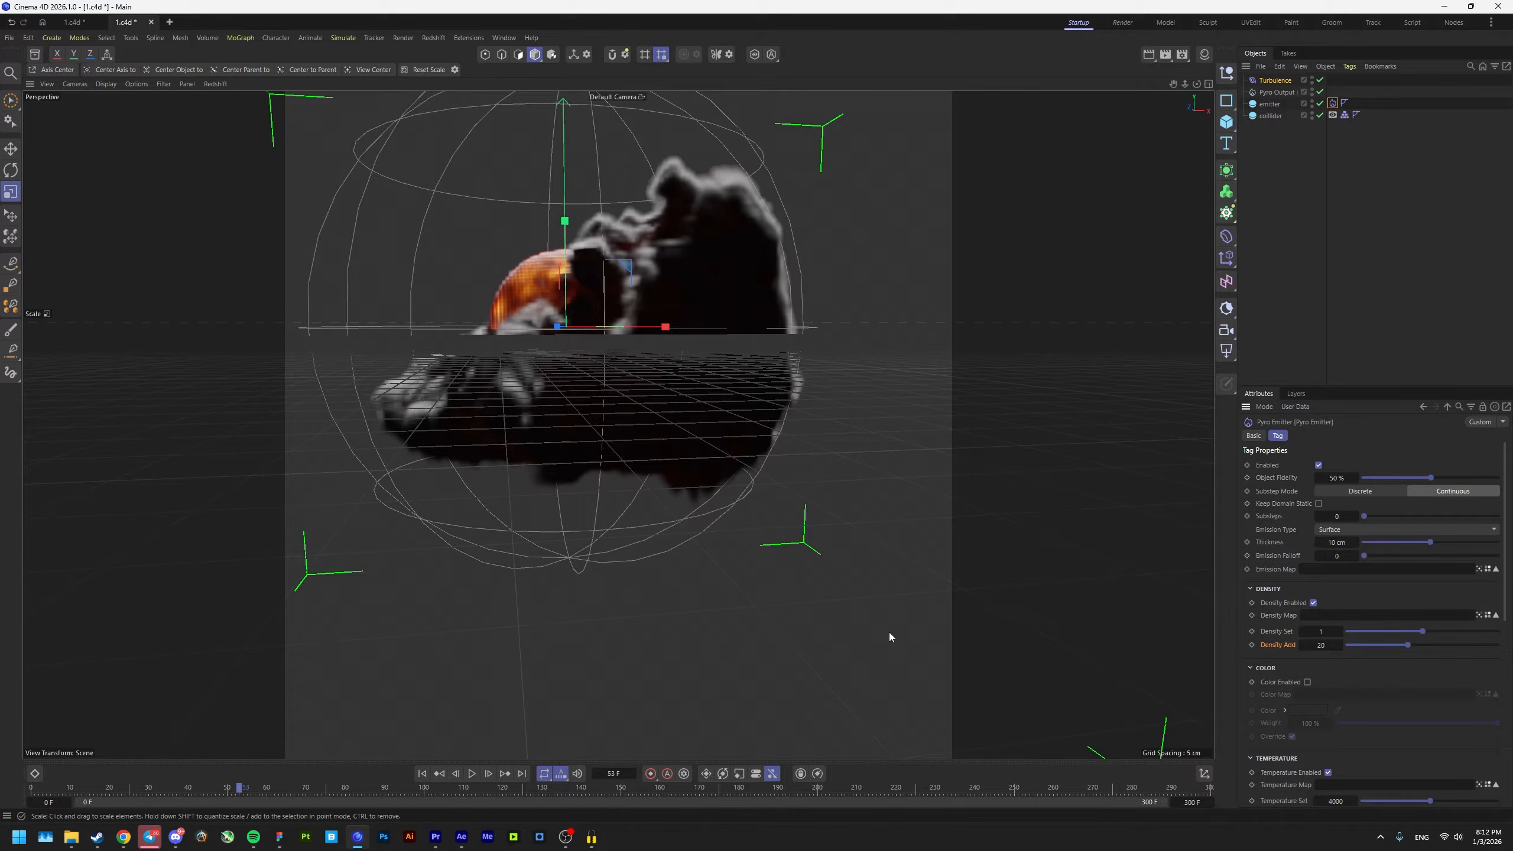
{"action": "left_click", "coordinate": [423, 774]}
{"action": "left_click", "coordinate": [475, 778]}
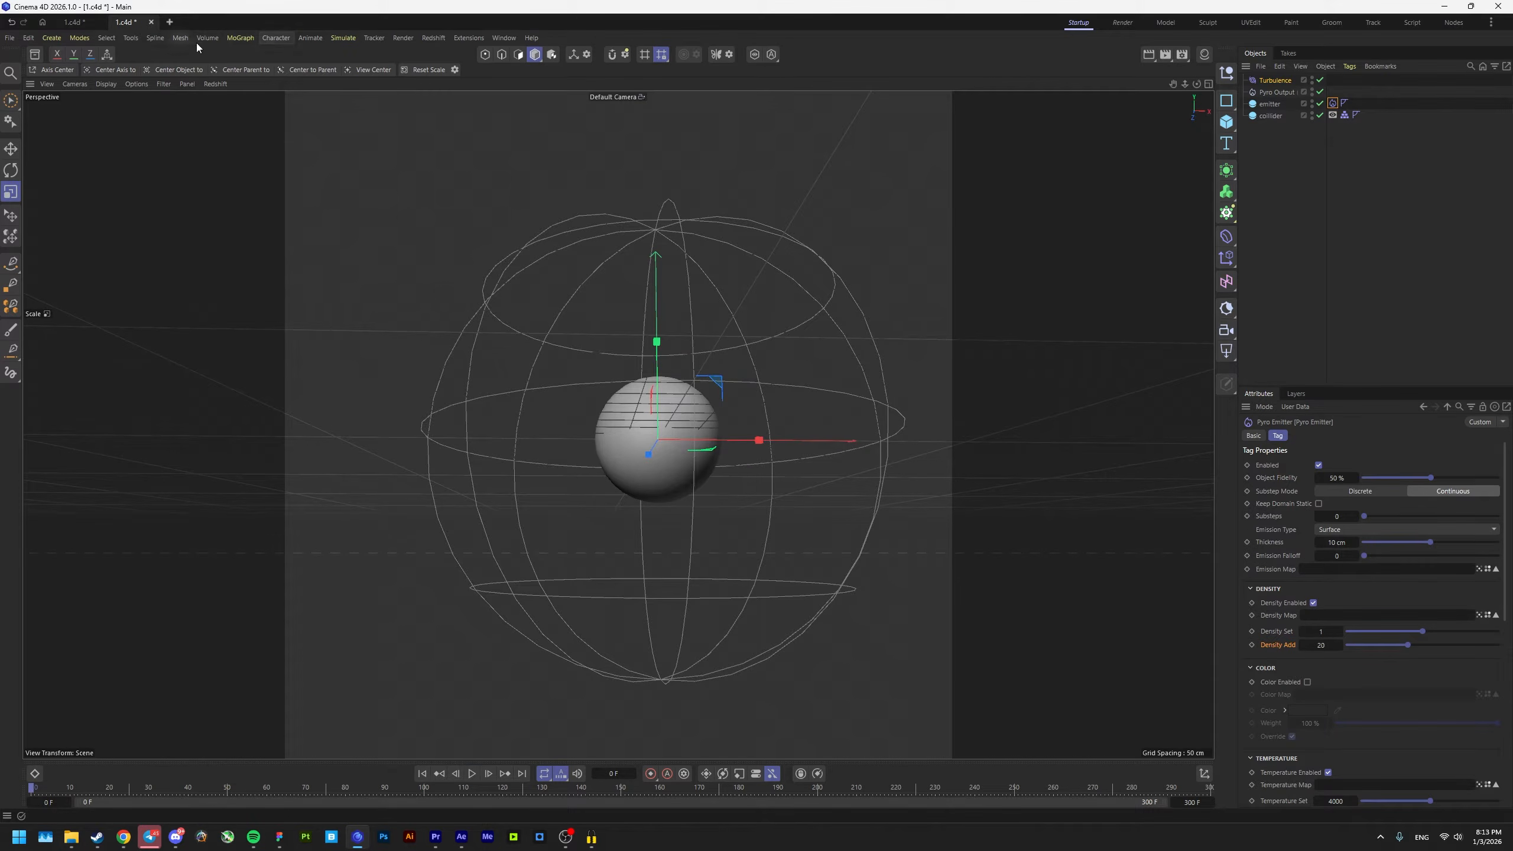
Step: Add a Rotation force to the scene
{"action": "left_click", "coordinate": [343, 38]}
{"action": "mouse_move", "coordinate": [369, 60]}
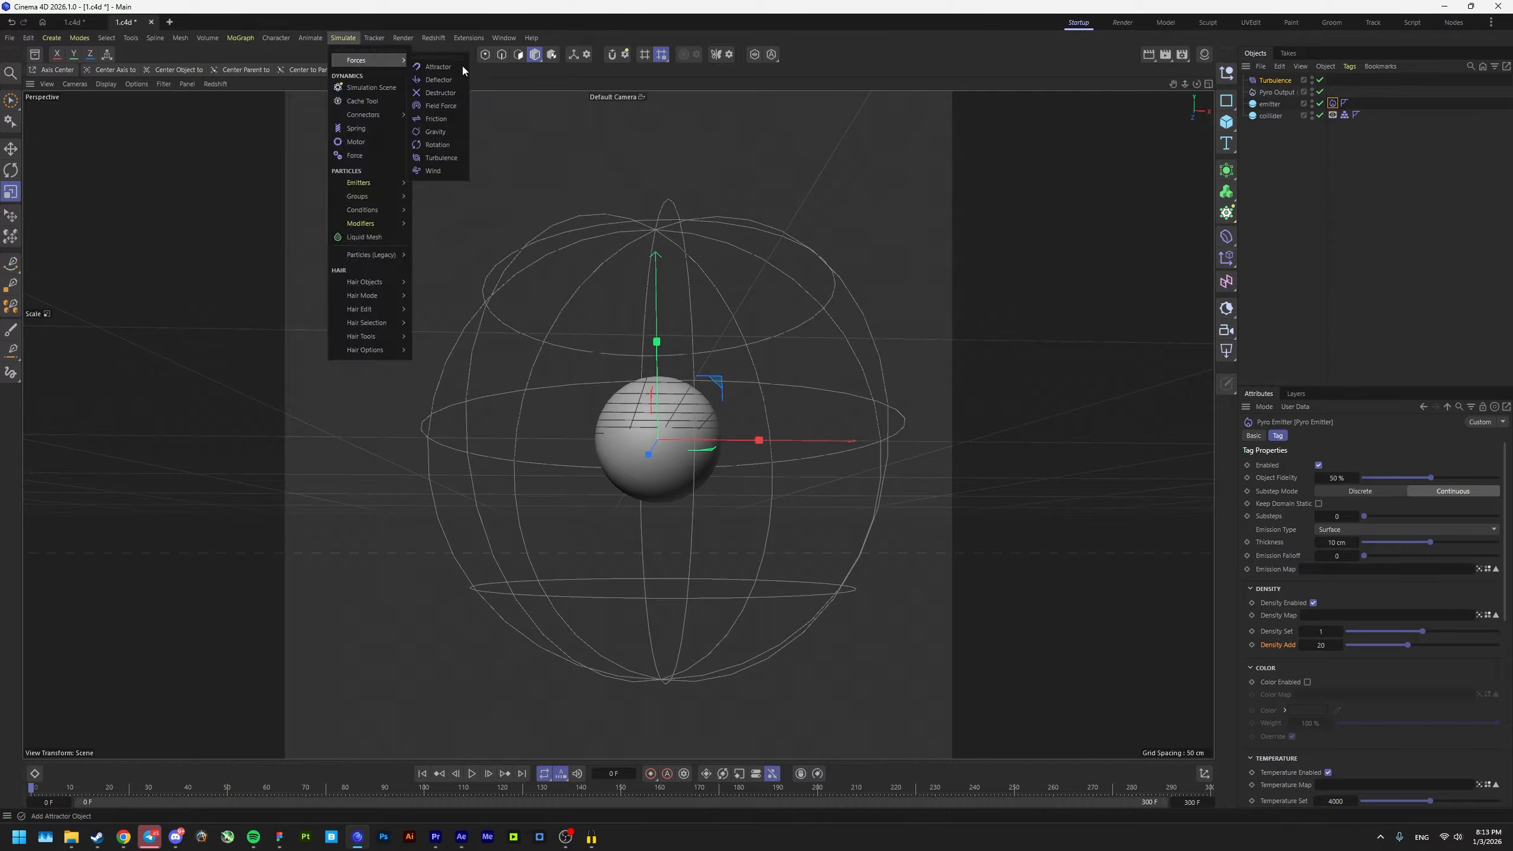
{"action": "left_click", "coordinate": [438, 145]}
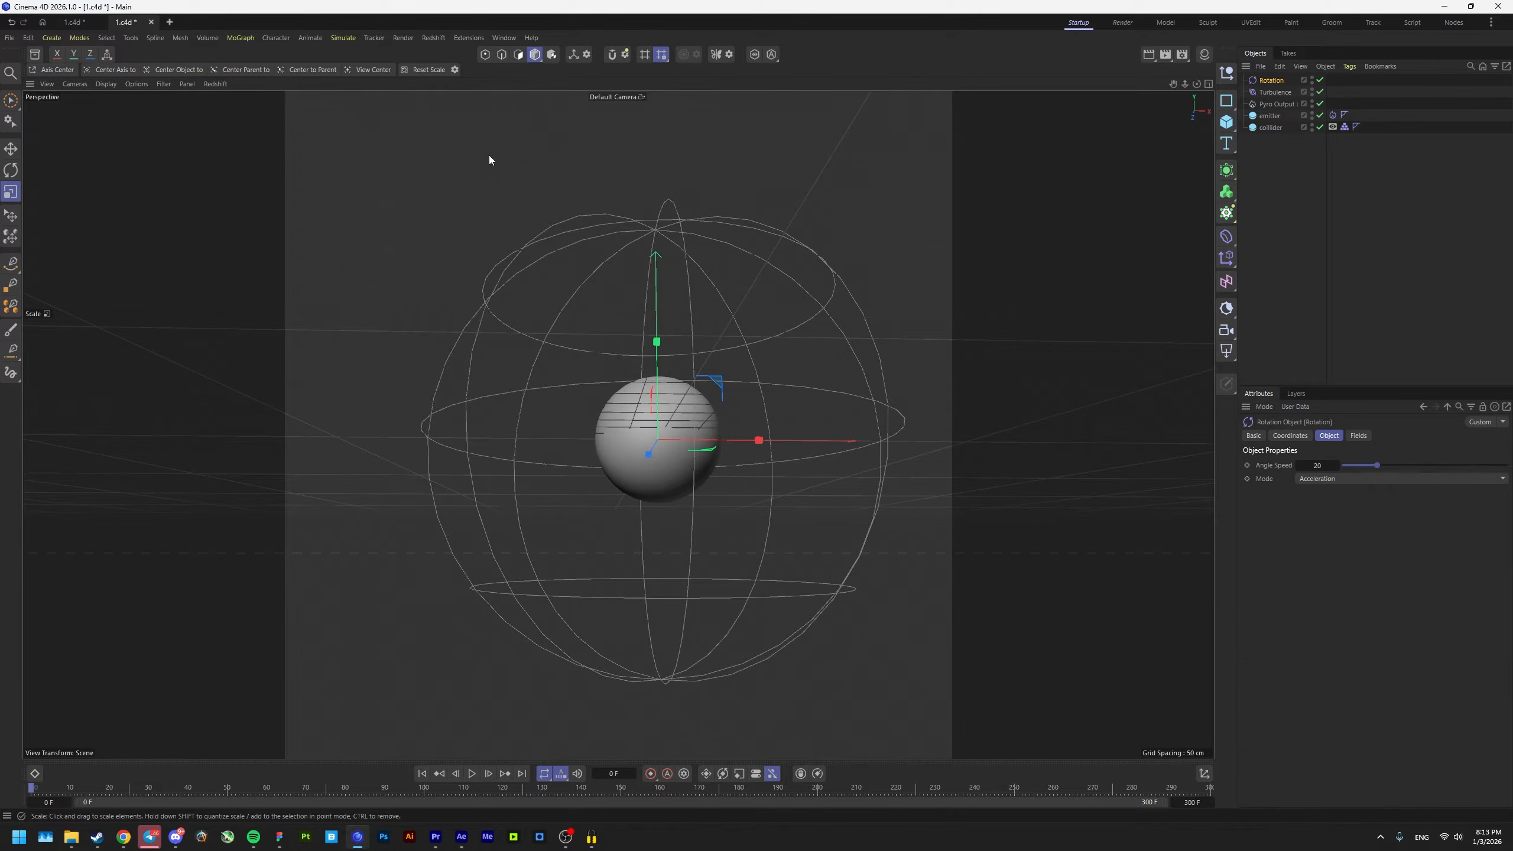
{"action": "left_click_drag", "start_coordinate": [706, 390], "coordinate": [750, 445], "text": "alt"}
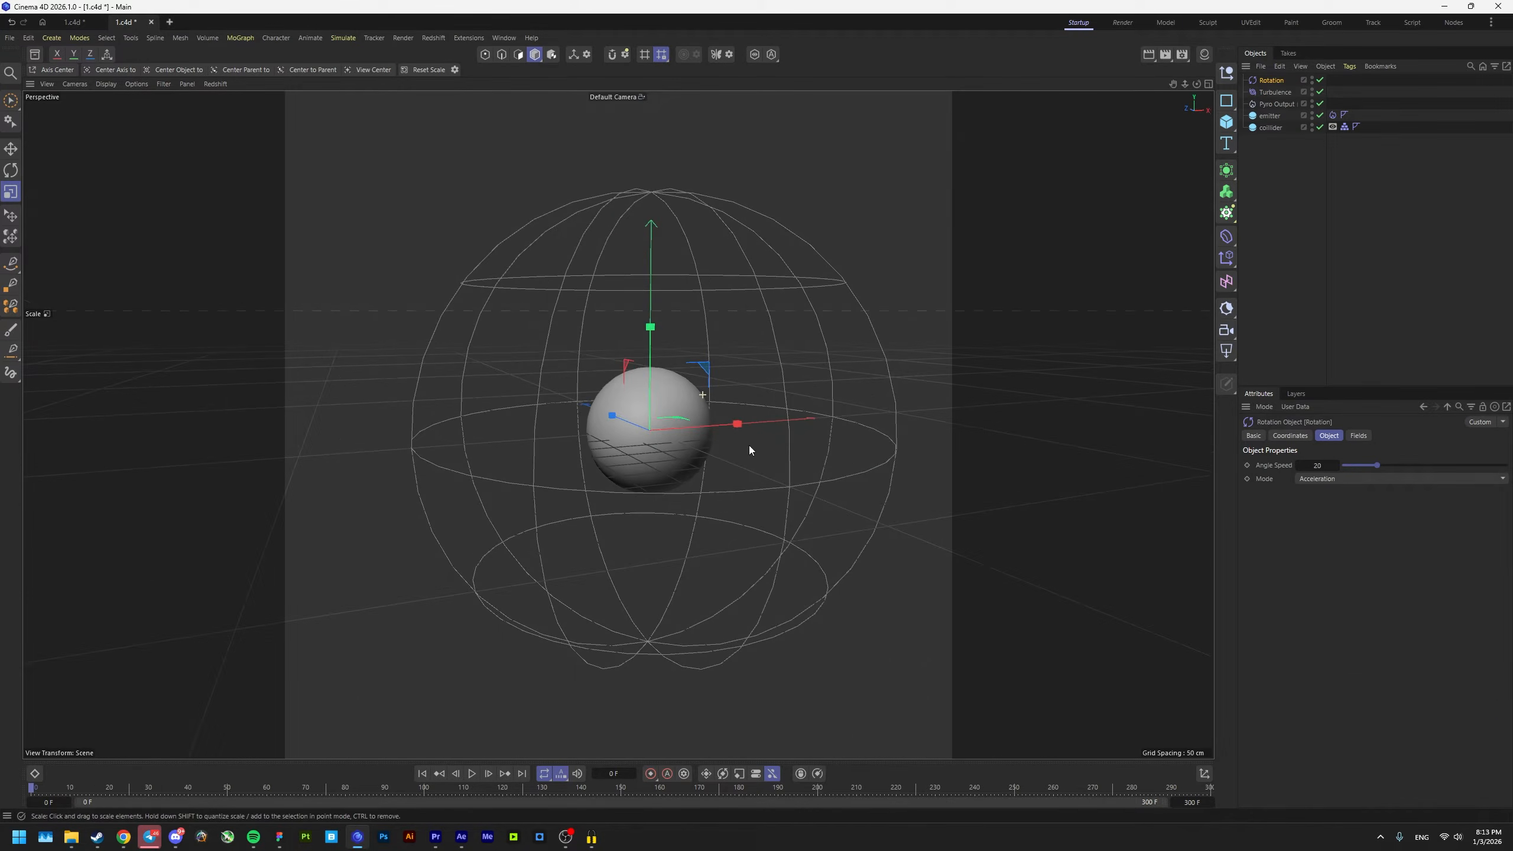
Step: Add a Spherical Field to the Rotation force to limit its area of influence
{"action": "left_click", "coordinate": [1358, 436]}
{"action": "left_click", "coordinate": [1269, 553]}
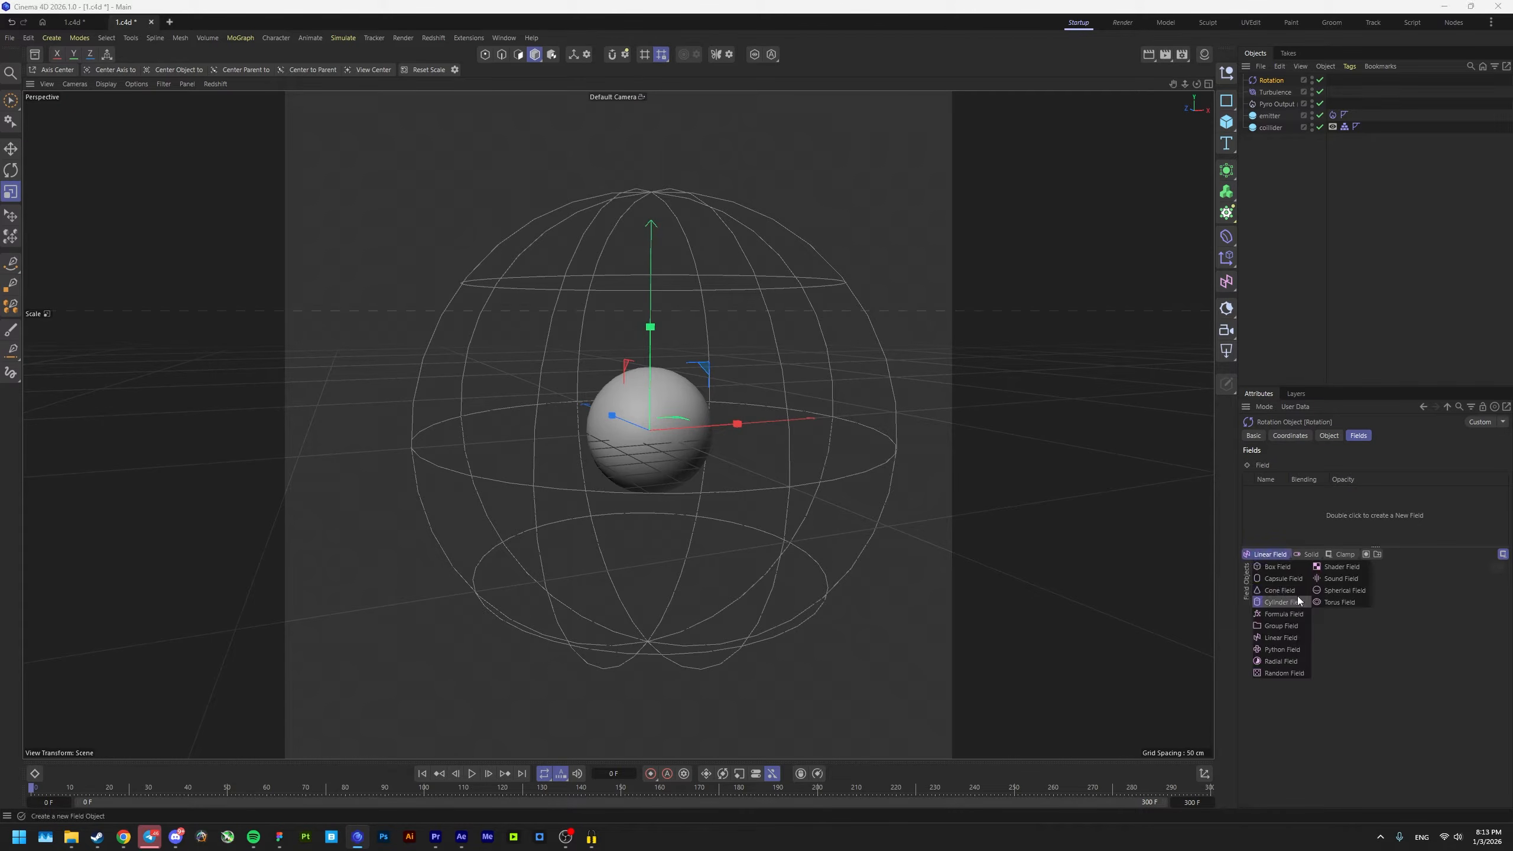
{"action": "left_click", "coordinate": [1345, 593]}
{"action": "left_click_drag", "start_coordinate": [715, 477], "coordinate": [920, 422], "text": "alt"}
{"action": "right_click_drag", "start_coordinate": [805, 422], "coordinate": [755, 435], "text": "alt"}
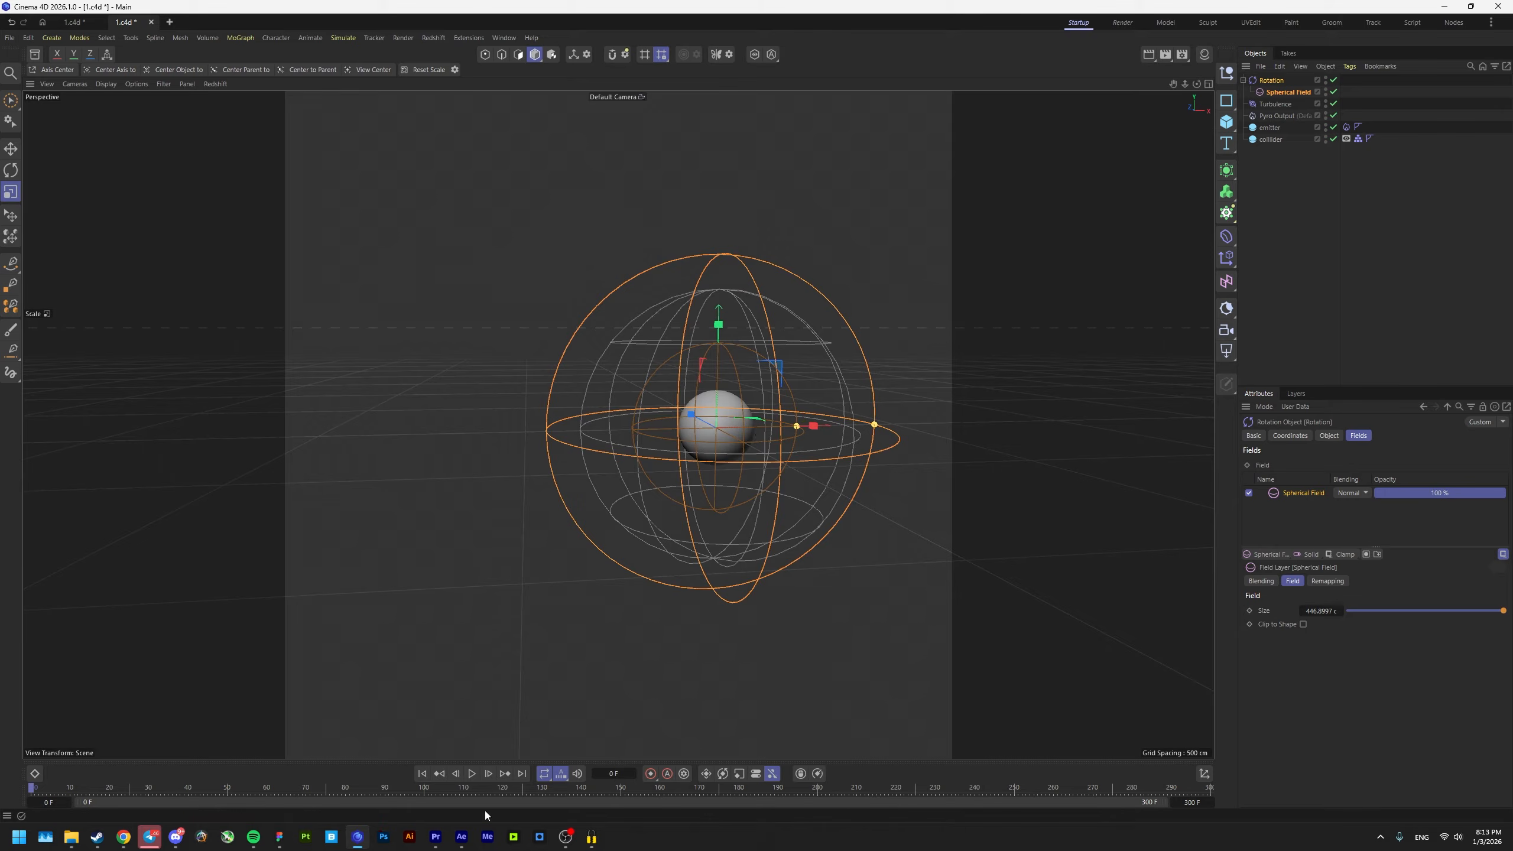
Step: Play the simulation and try 2000 as the Rotation force's Angle Speed
{"action": "left_click", "coordinate": [472, 774]}
{"action": "scroll", "coordinate": [718, 443], "scroll_direction": "up", "scroll_amount": 3}
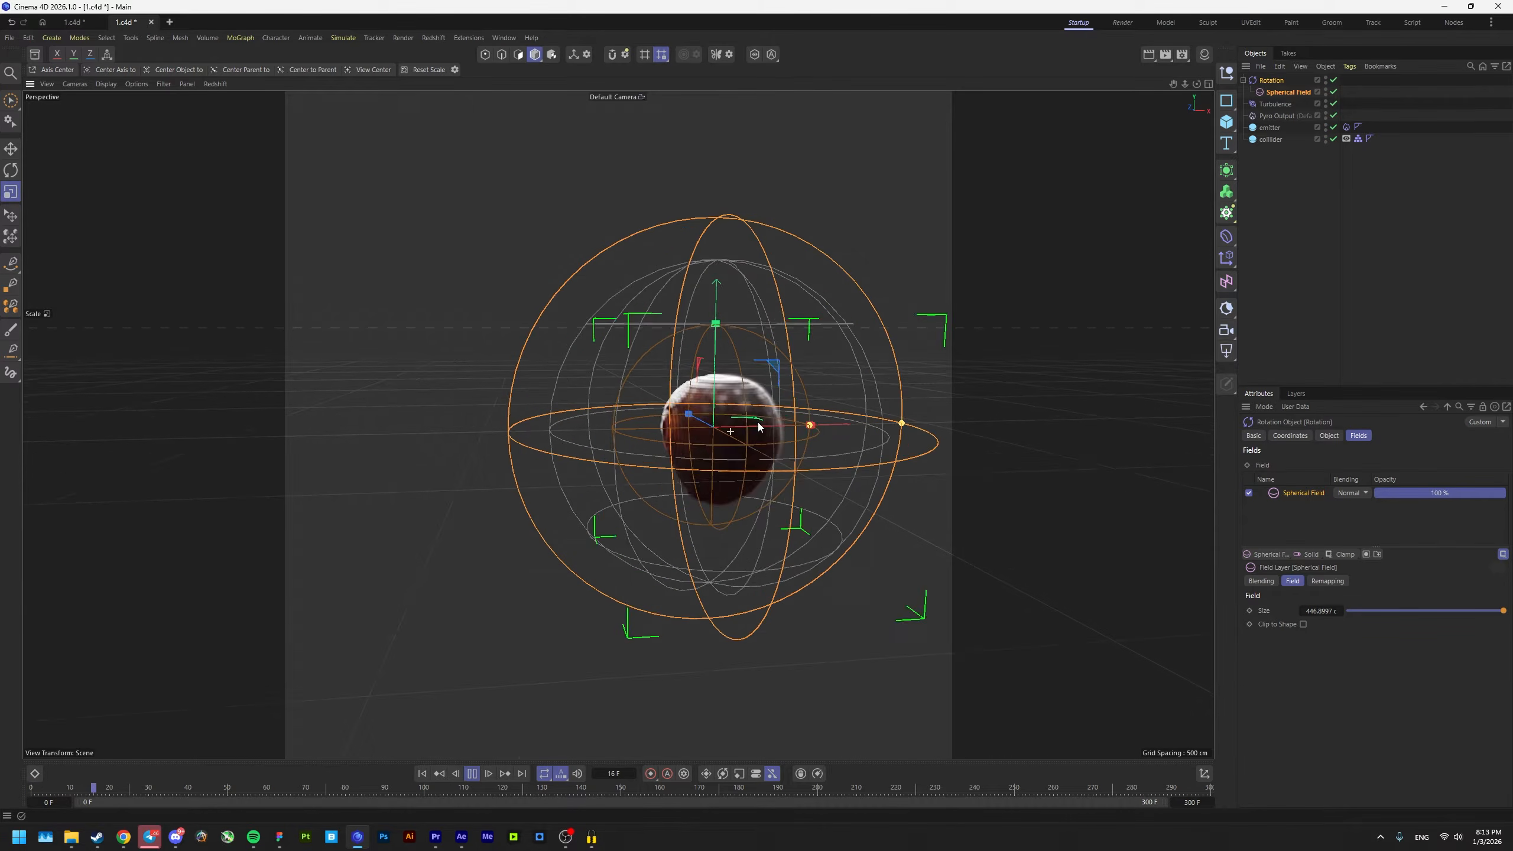
{"action": "left_click", "coordinate": [1330, 435]}
{"action": "double_click", "coordinate": [1320, 465]}
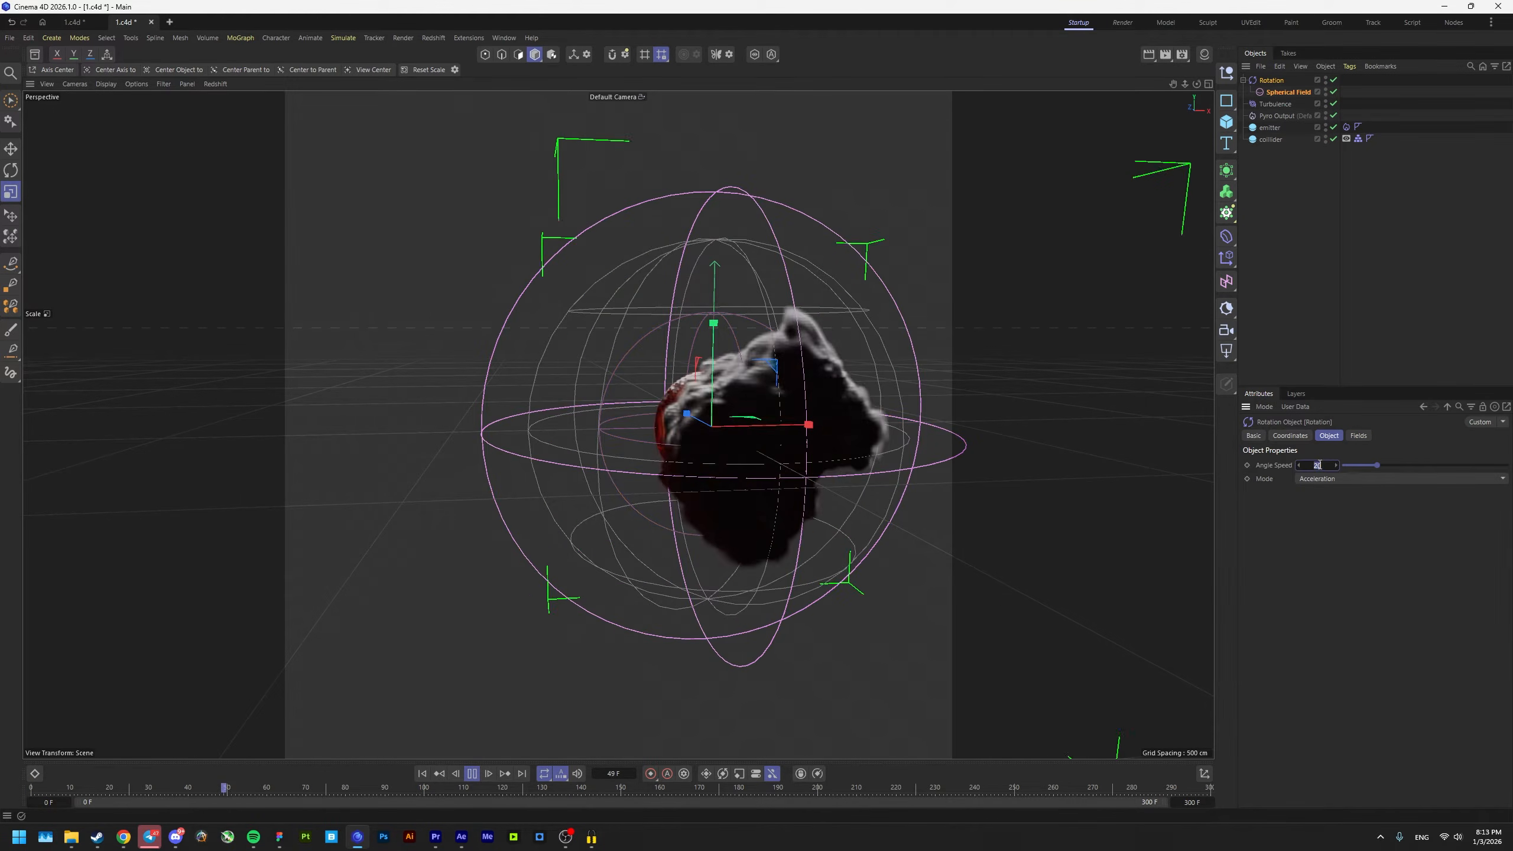
{"action": "type", "text": "2000"}
{"action": "key", "text": "Return"}
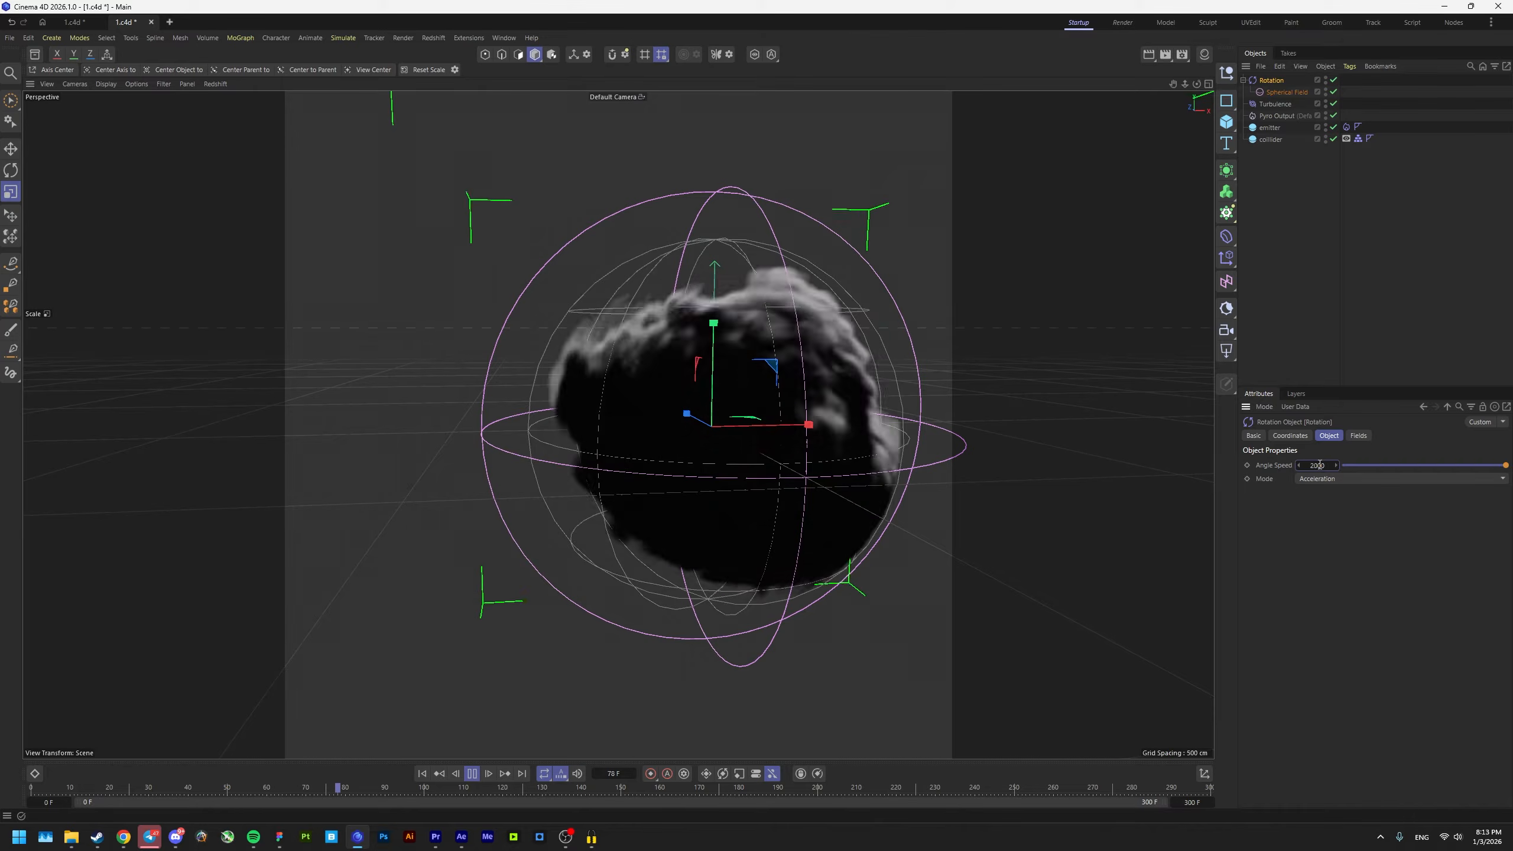
Step: Try 200 as the Rotation force's Angle Speed, replay the simulation from the first frame and examine the smoke
{"action": "left_click", "coordinate": [473, 774]}
{"action": "double_click", "coordinate": [1316, 466]}
{"action": "type", "text": "2"}
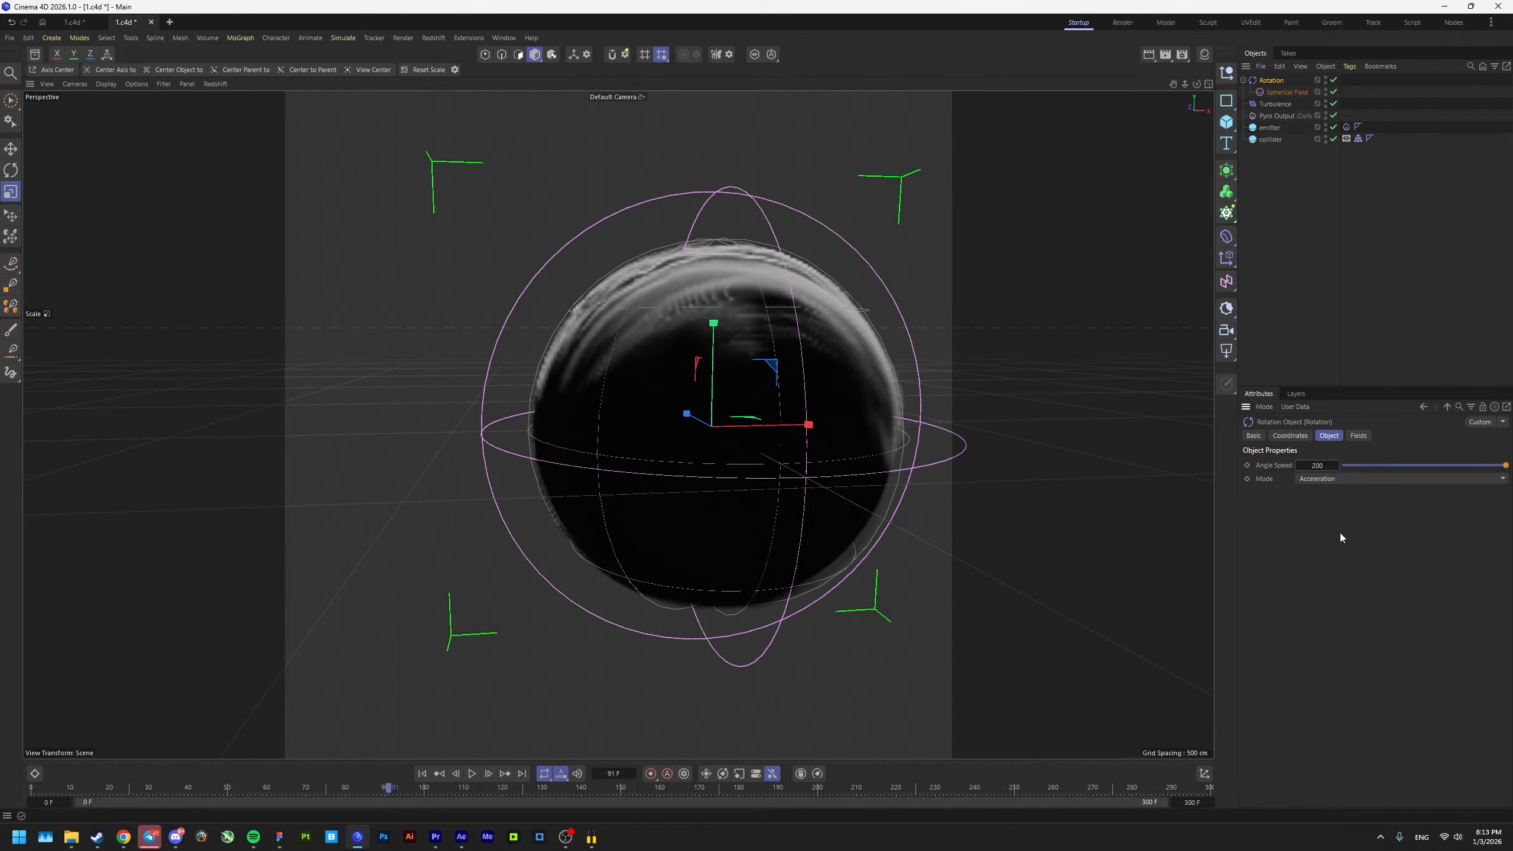
{"action": "left_click", "coordinate": [422, 775]}
{"action": "left_click", "coordinate": [472, 774]}
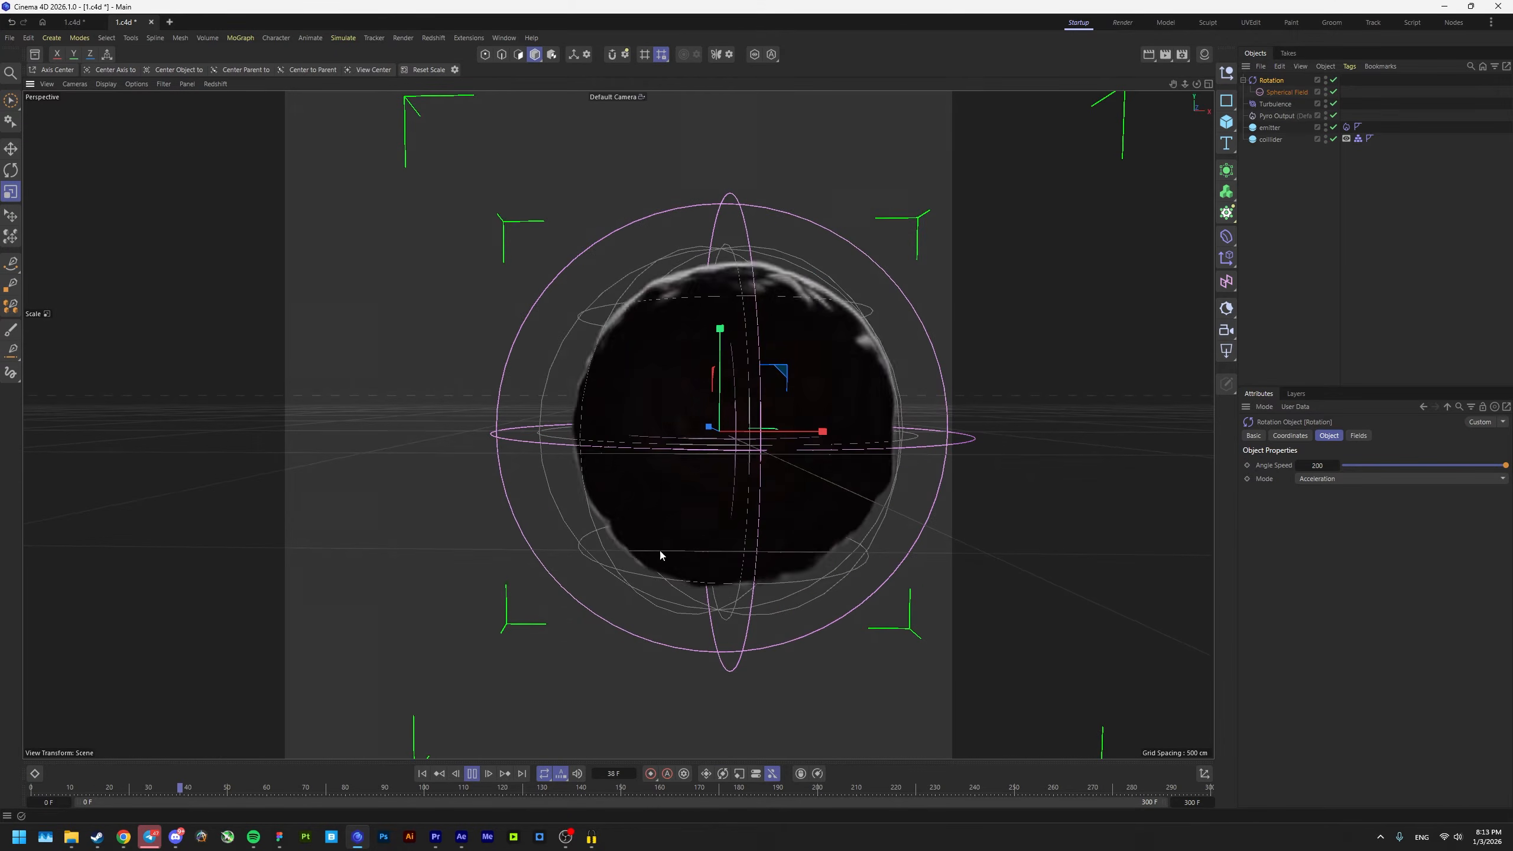
{"action": "left_click", "coordinate": [483, 773]}
{"action": "left_click_drag", "start_coordinate": [820, 468], "coordinate": [882, 482], "text": "alt"}
Step: Set the Rotation force to Force mode with an Angle Speed of 8
{"action": "double_click", "coordinate": [1317, 466]}
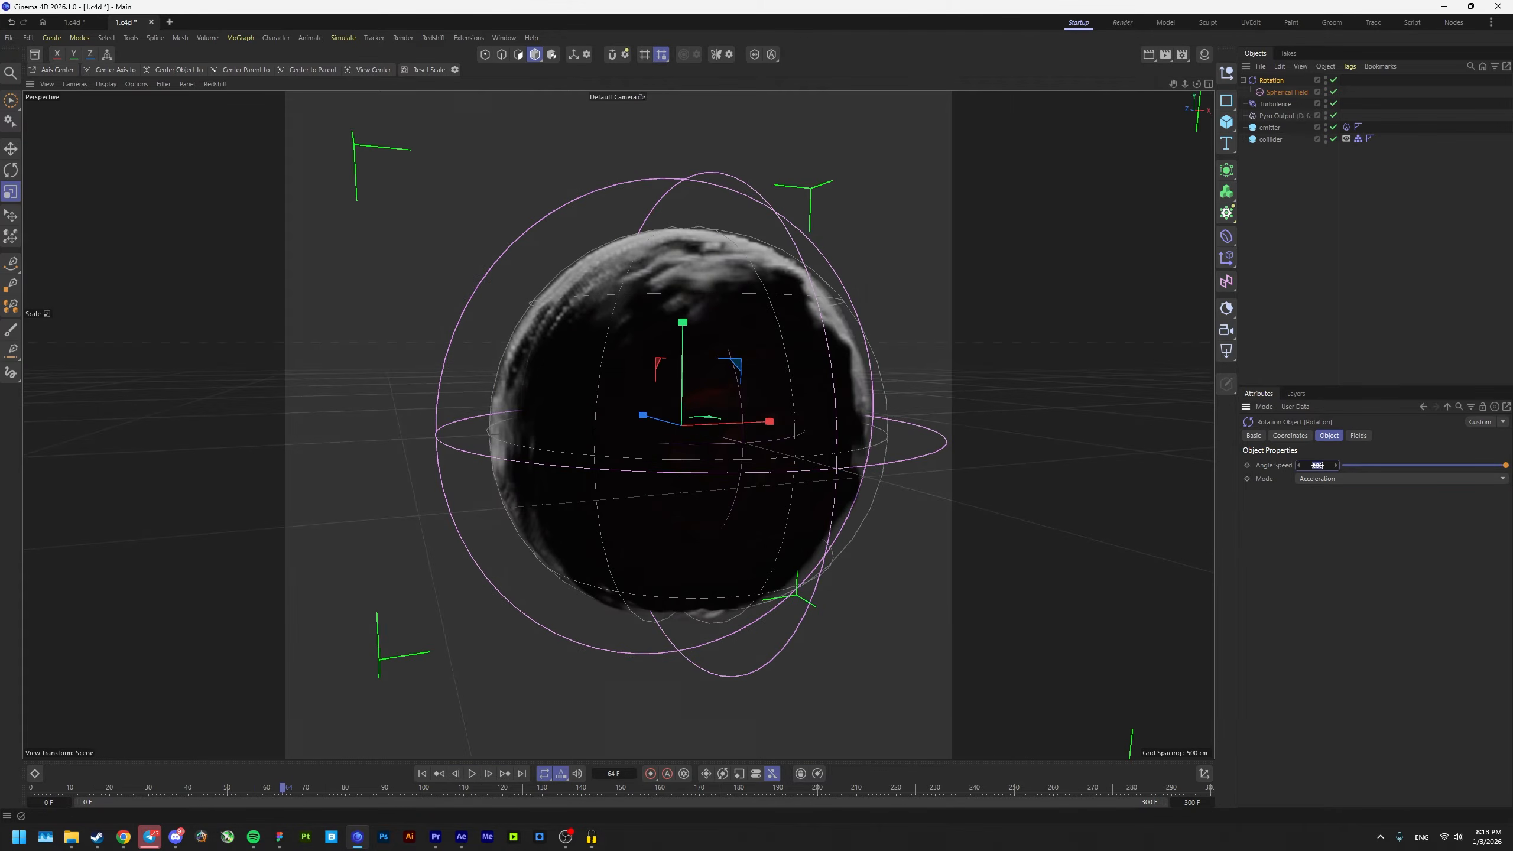
{"action": "type", "text": "35"}
{"action": "key", "text": "Return"}
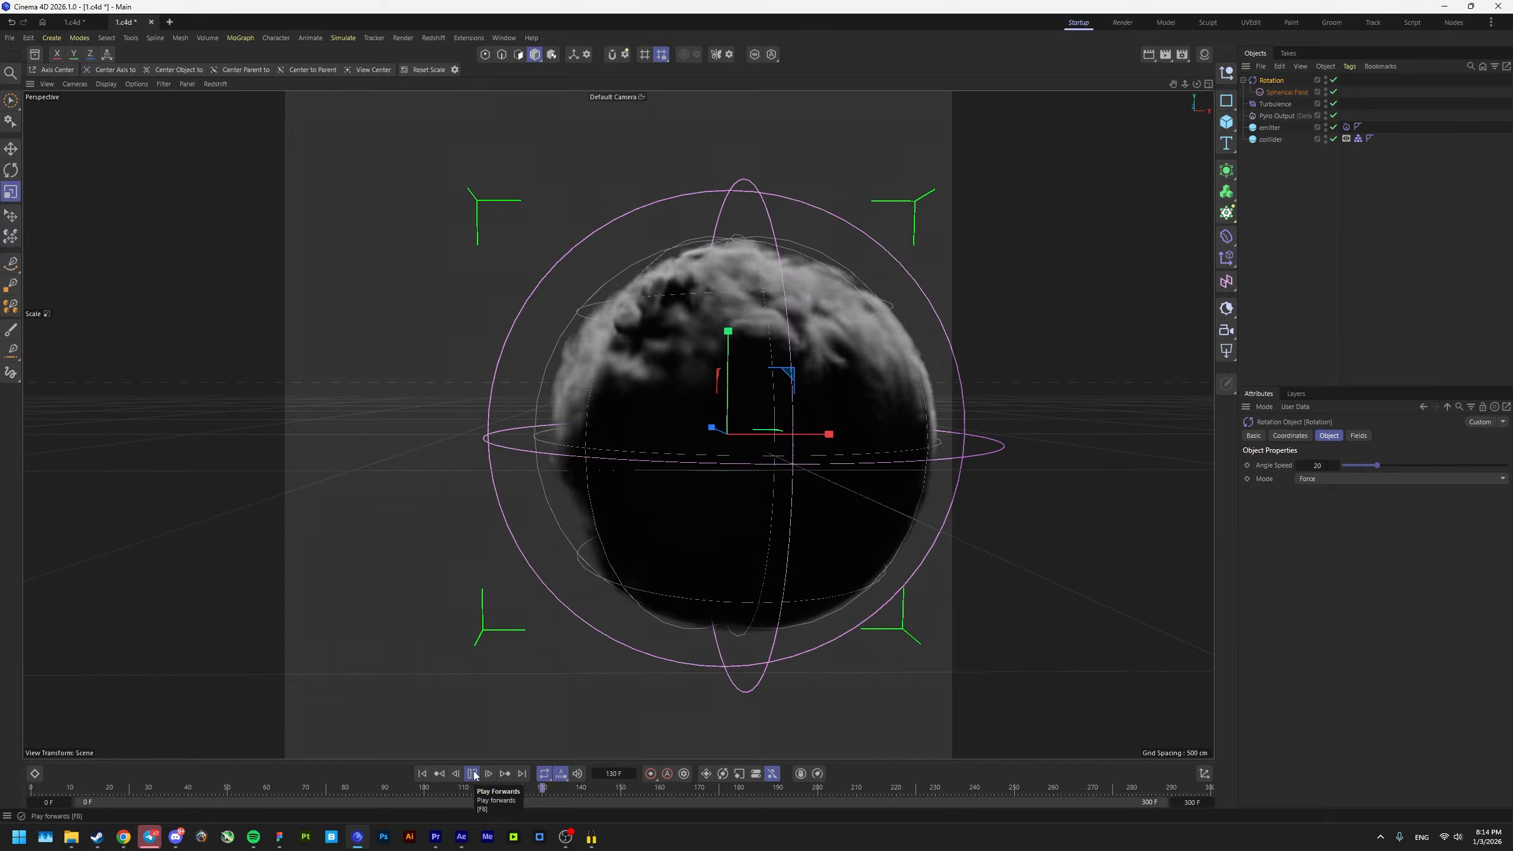
{"action": "left_click", "coordinate": [472, 774]}
{"action": "double_click", "coordinate": [1317, 466]}
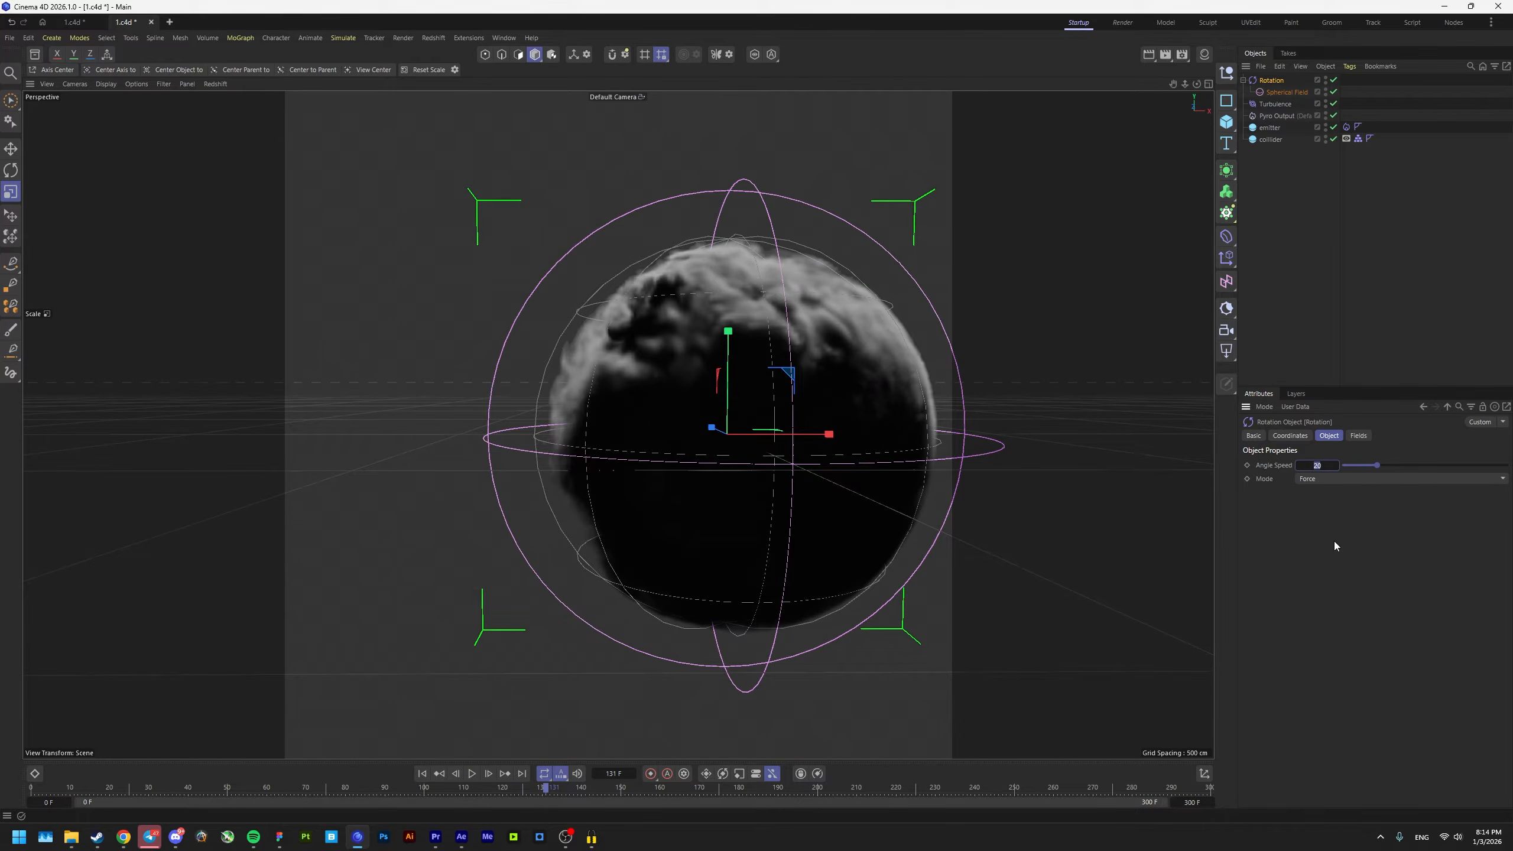
{"action": "type", "text": "8"}
{"action": "key", "text": "Return"}
Step: Save the project and replay the simulation from the first frame
{"action": "key", "text": "ctrl+s"}
{"action": "left_click", "coordinate": [424, 773]}
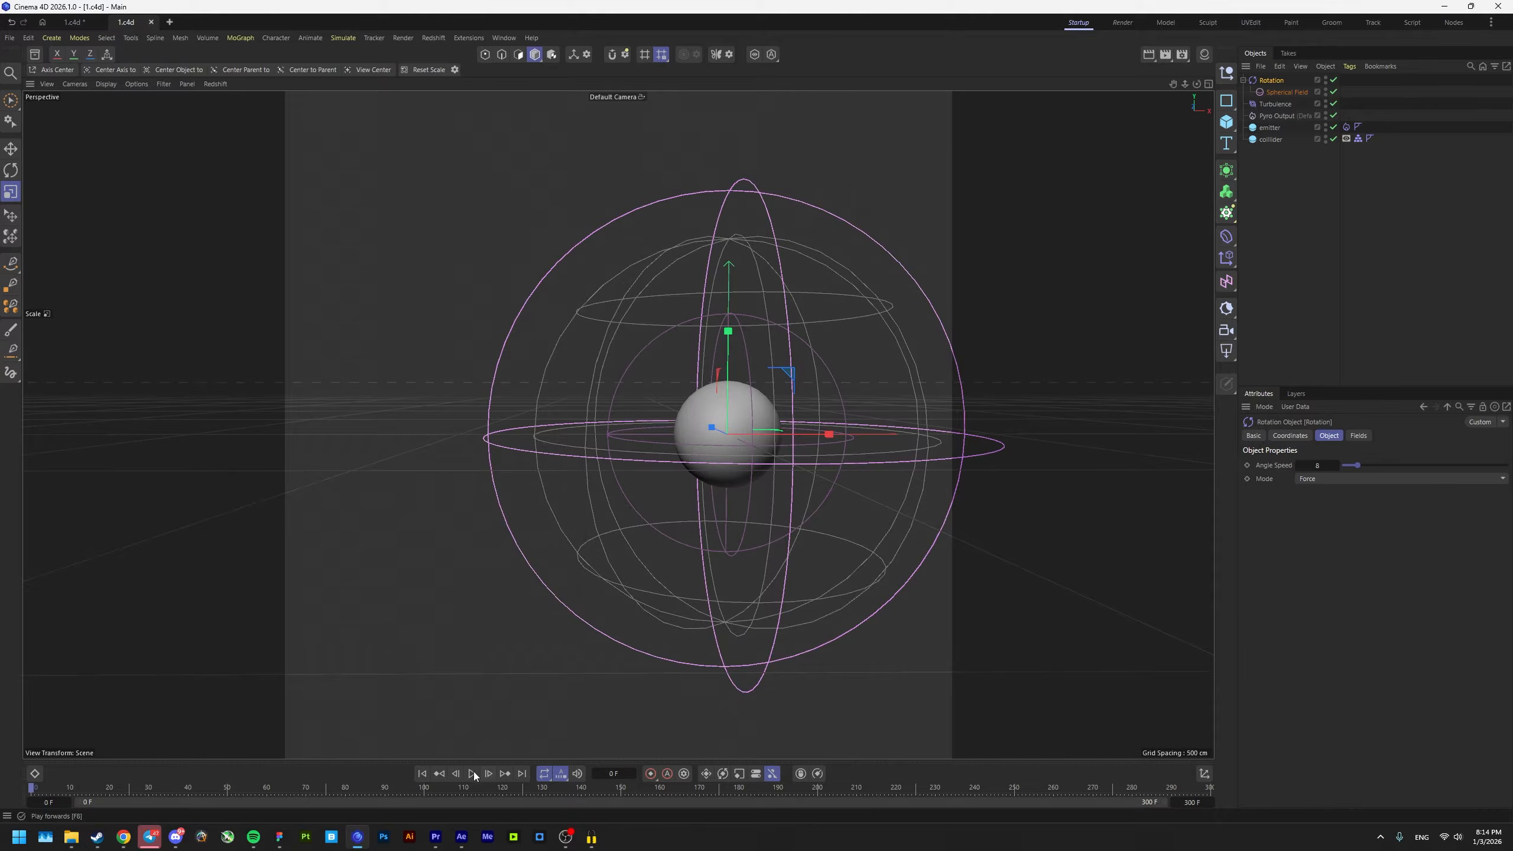
{"action": "left_click", "coordinate": [472, 773]}
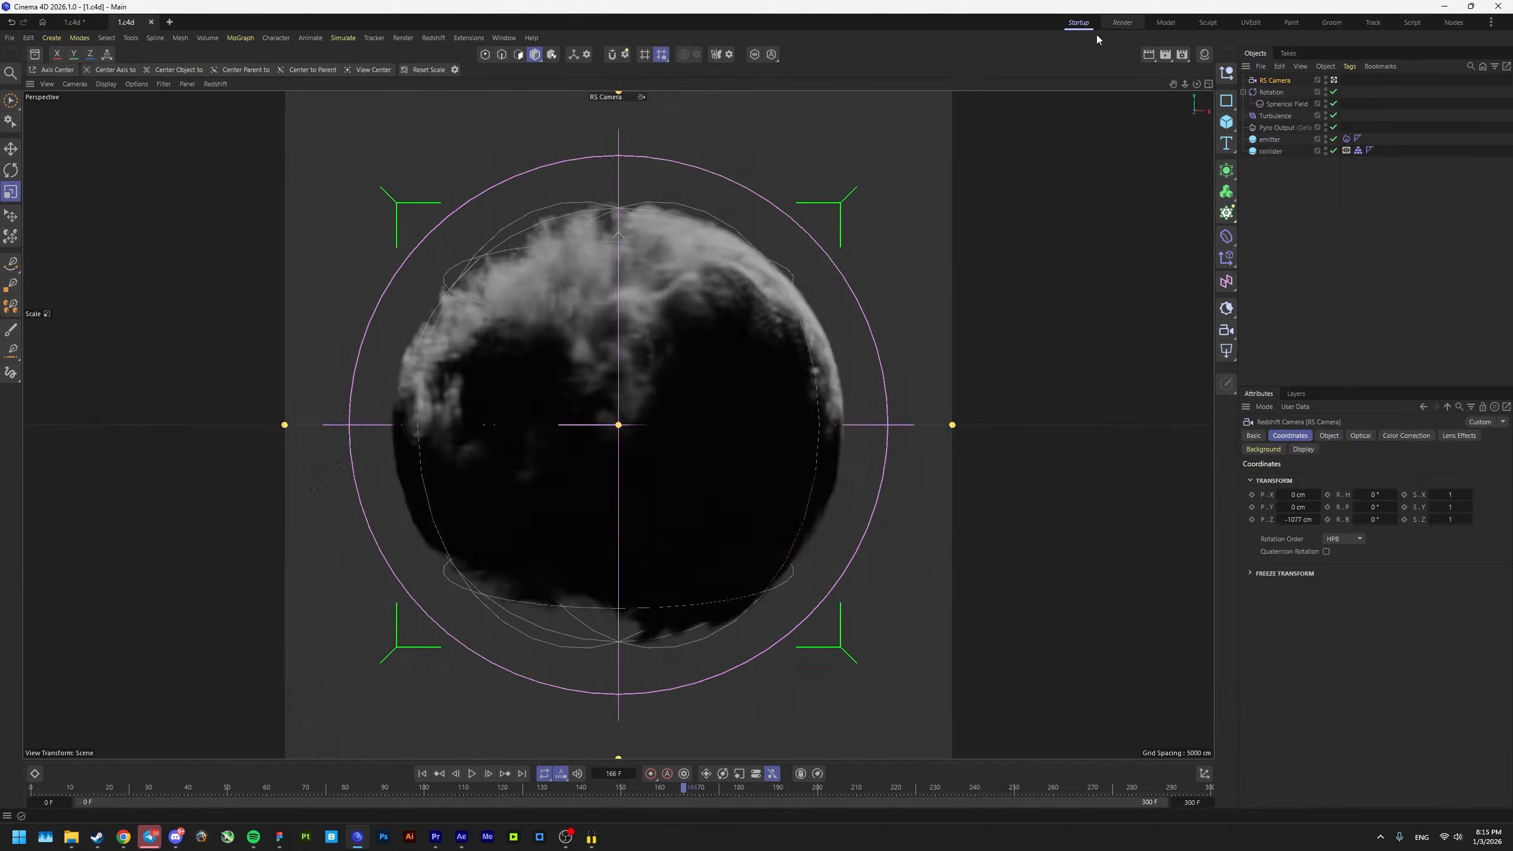
Step: Switch to the Render layout, start the live Redshift render and hide the collider sphere from the render
{"action": "left_click", "coordinate": [1123, 23]}
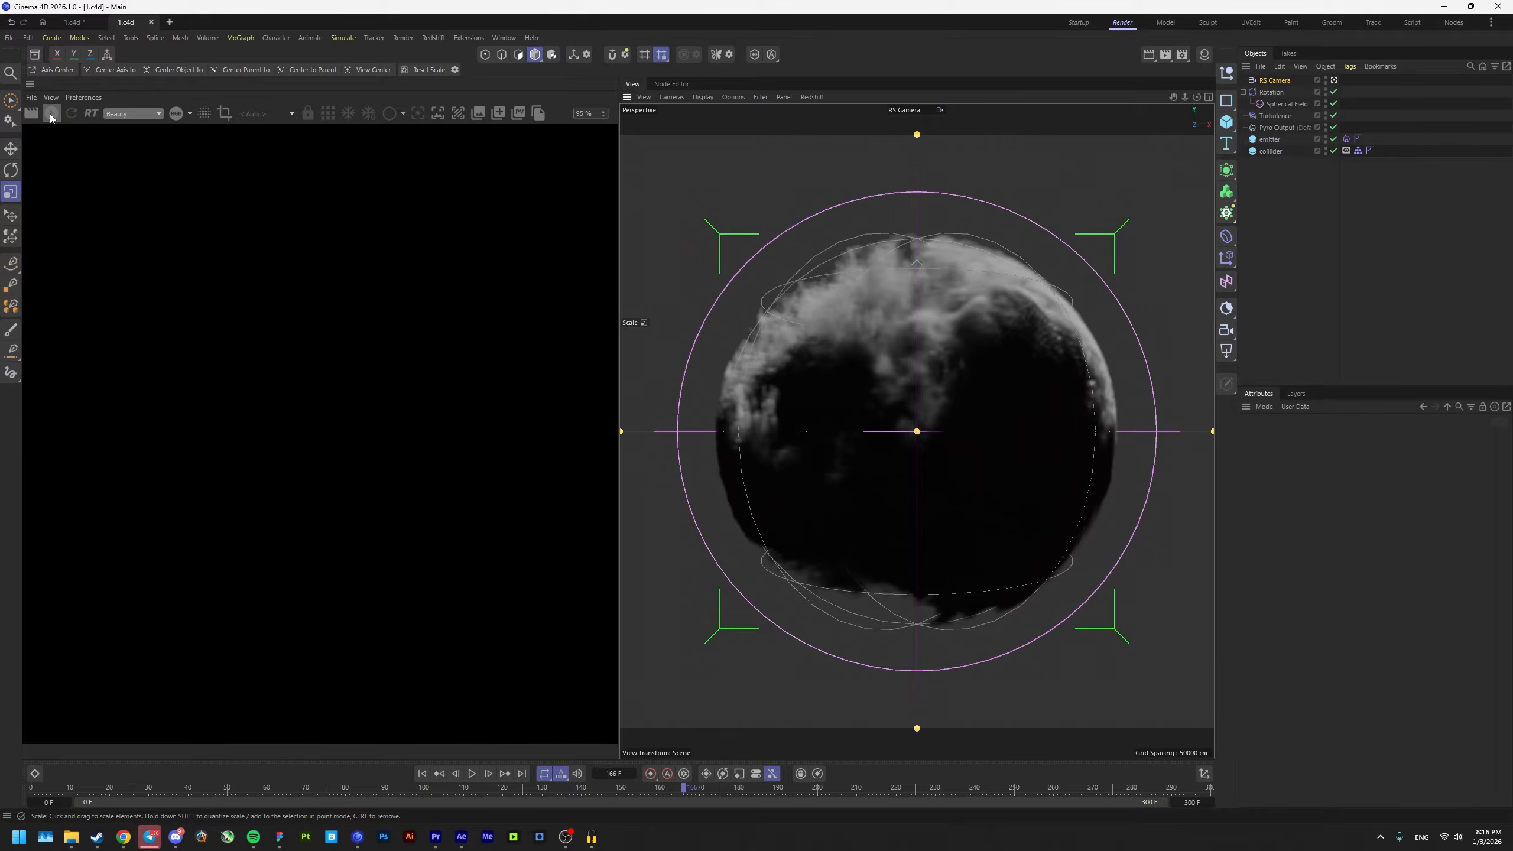
{"action": "left_click", "coordinate": [52, 114]}
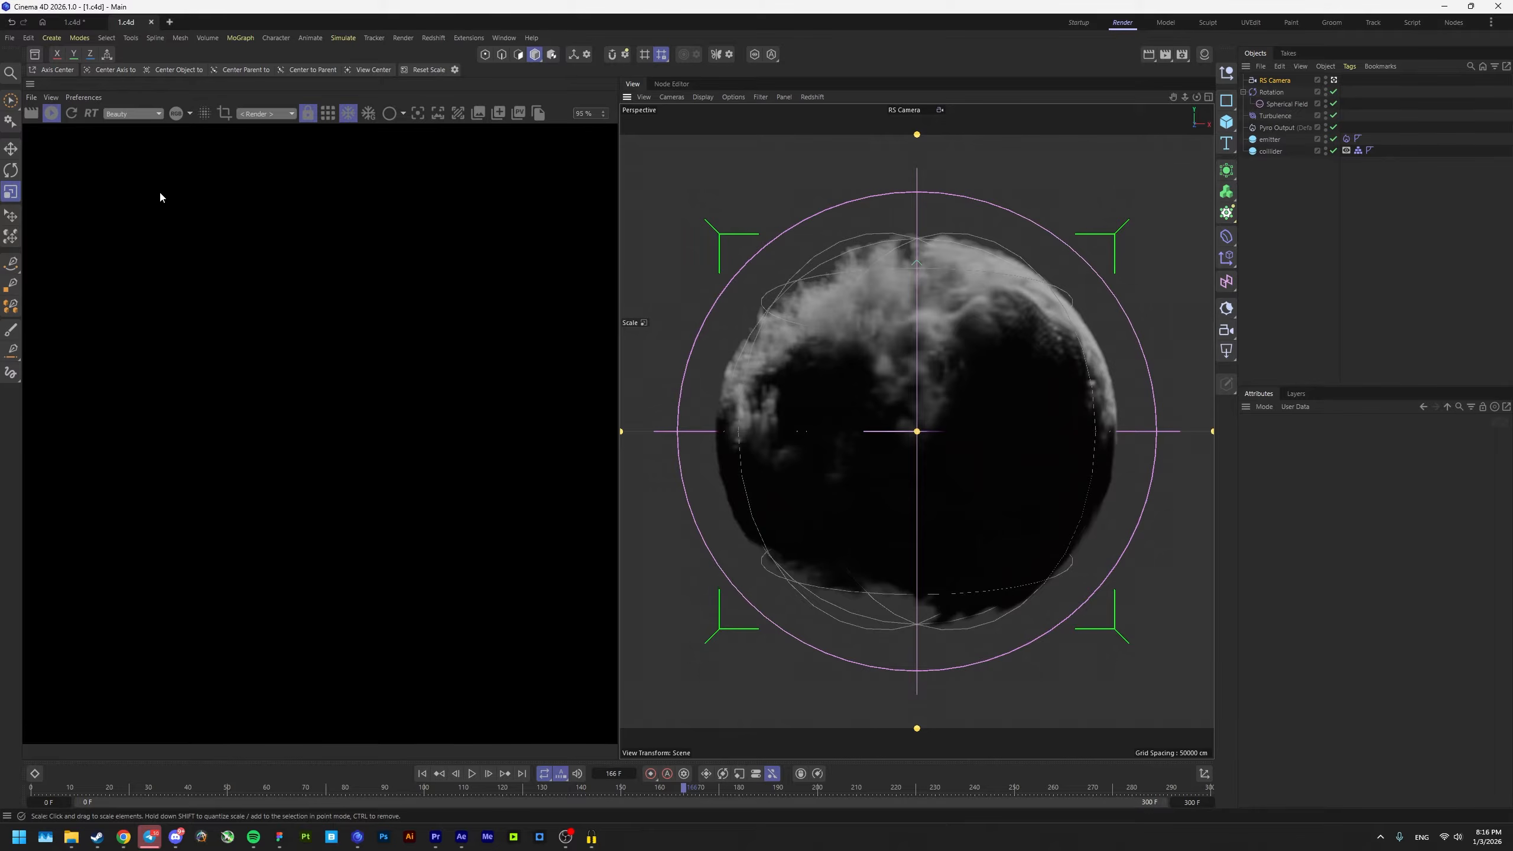
{"action": "scroll", "coordinate": [288, 349], "scroll_direction": "up", "scroll_amount": 1}
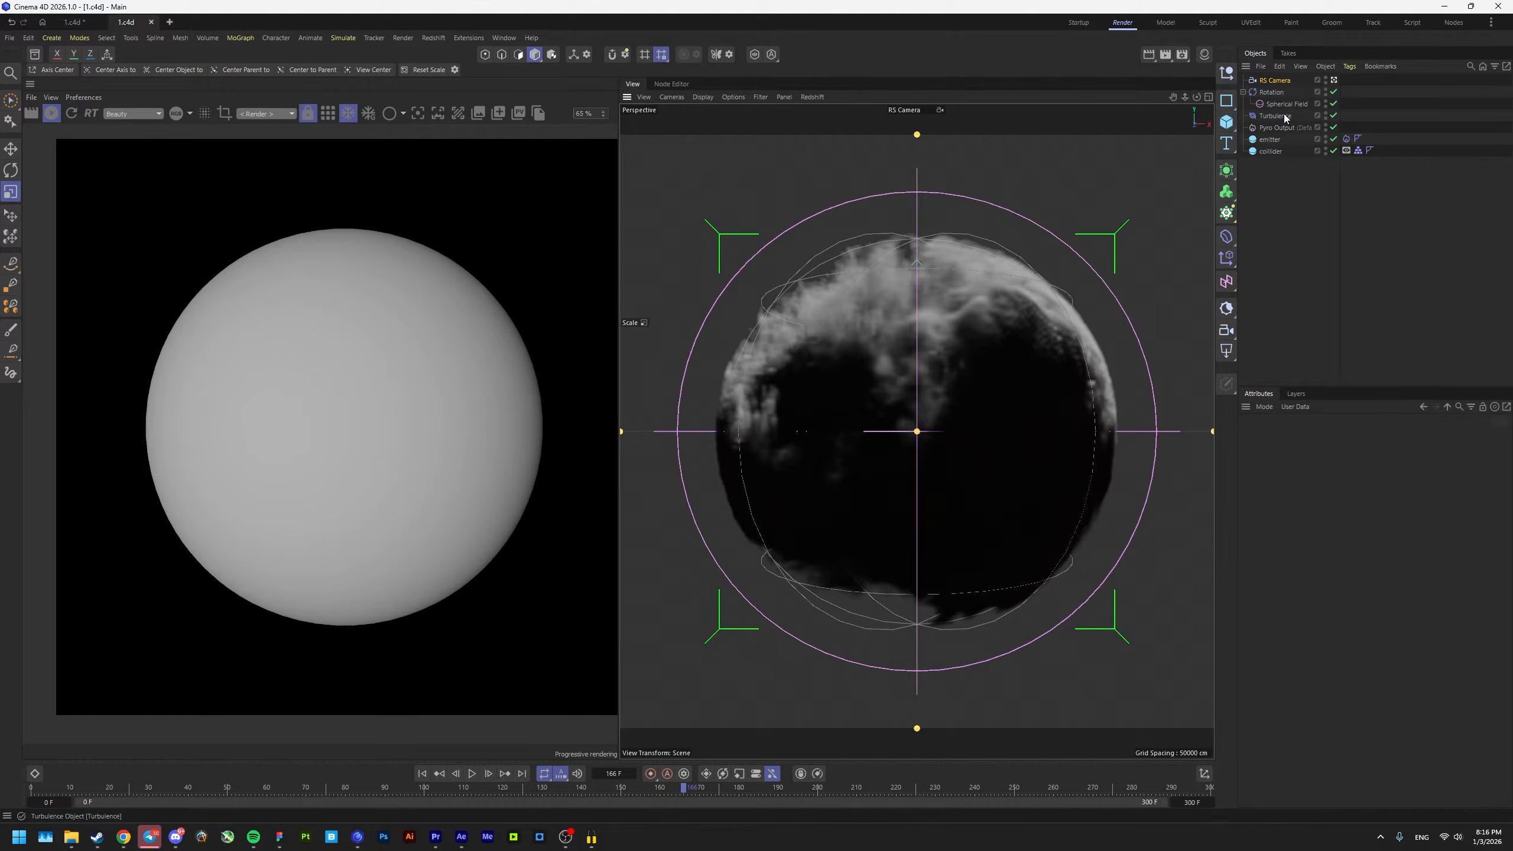
{"action": "left_click", "coordinate": [1270, 139]}
{"action": "left_click", "coordinate": [1271, 152]}
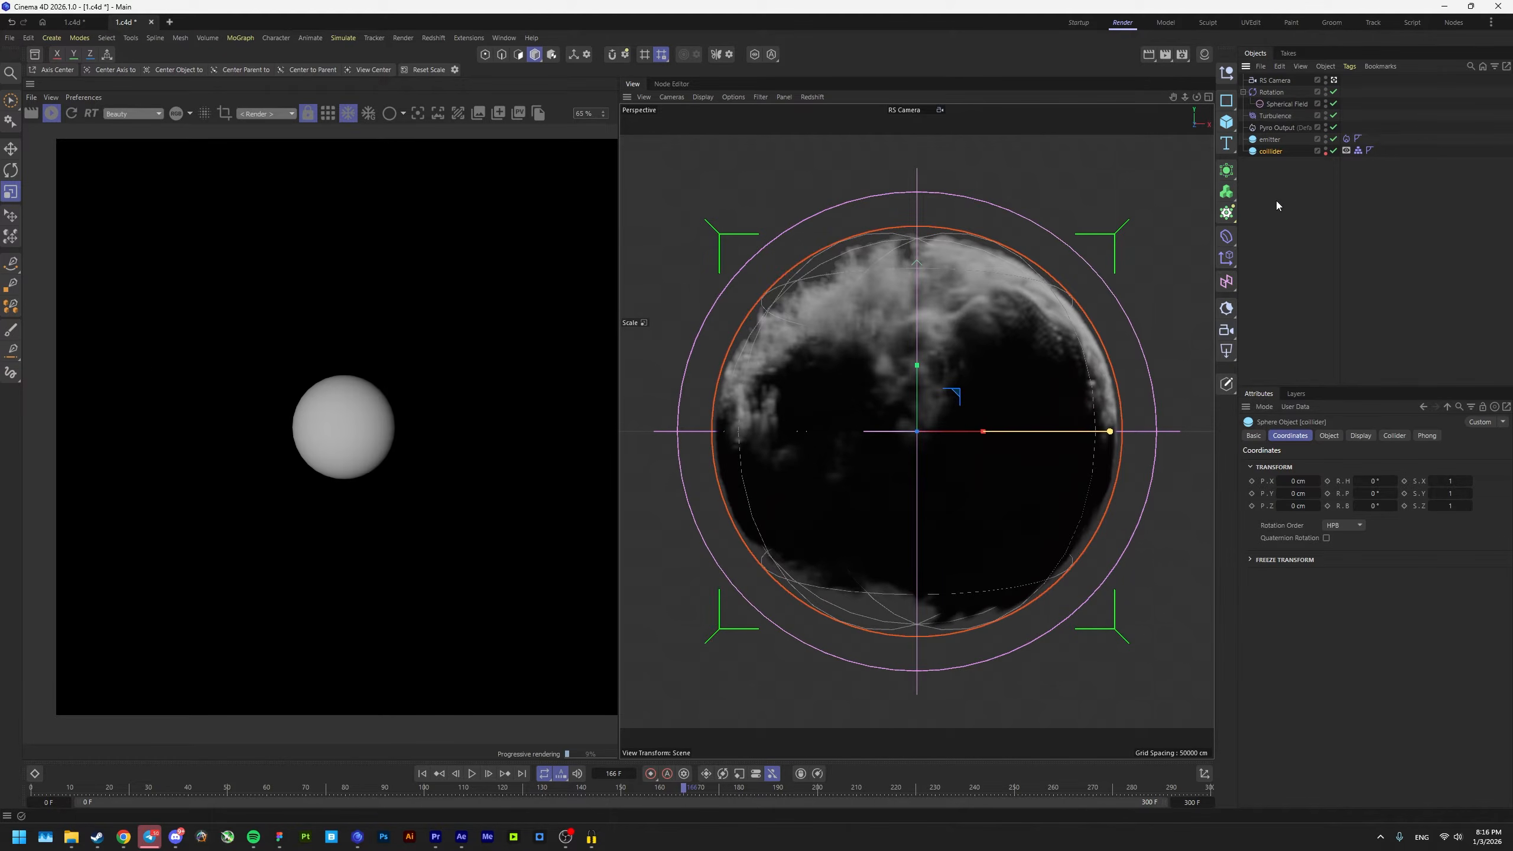
Step: Place a Redshift area light above the orb in the Front view, rotate it to shine down and enlarge it
{"action": "left_click", "coordinate": [1226, 350]}
{"action": "key", "text": "F4"}
{"action": "left_click_drag", "start_coordinate": [877, 382], "coordinate": [891, 93]}
{"action": "key", "text": "r"}
{"action": "left_click_drag", "start_coordinate": [892, 164], "coordinate": [892, 170]}
{"action": "scroll", "coordinate": [905, 203], "scroll_direction": "down", "scroll_amount": 5}
{"action": "scroll", "coordinate": [881, 240], "scroll_direction": "down", "scroll_amount": 2}
{"action": "key", "text": "t"}
Step: Duplicate the area light about 2500 cm downwards below the orb and rotate the copy to shine up at it
{"action": "left_click_drag", "start_coordinate": [889, 242], "coordinate": [916, 366]}
{"action": "key", "text": "e"}
{"action": "scroll", "coordinate": [915, 197], "scroll_direction": "down", "scroll_amount": 3}
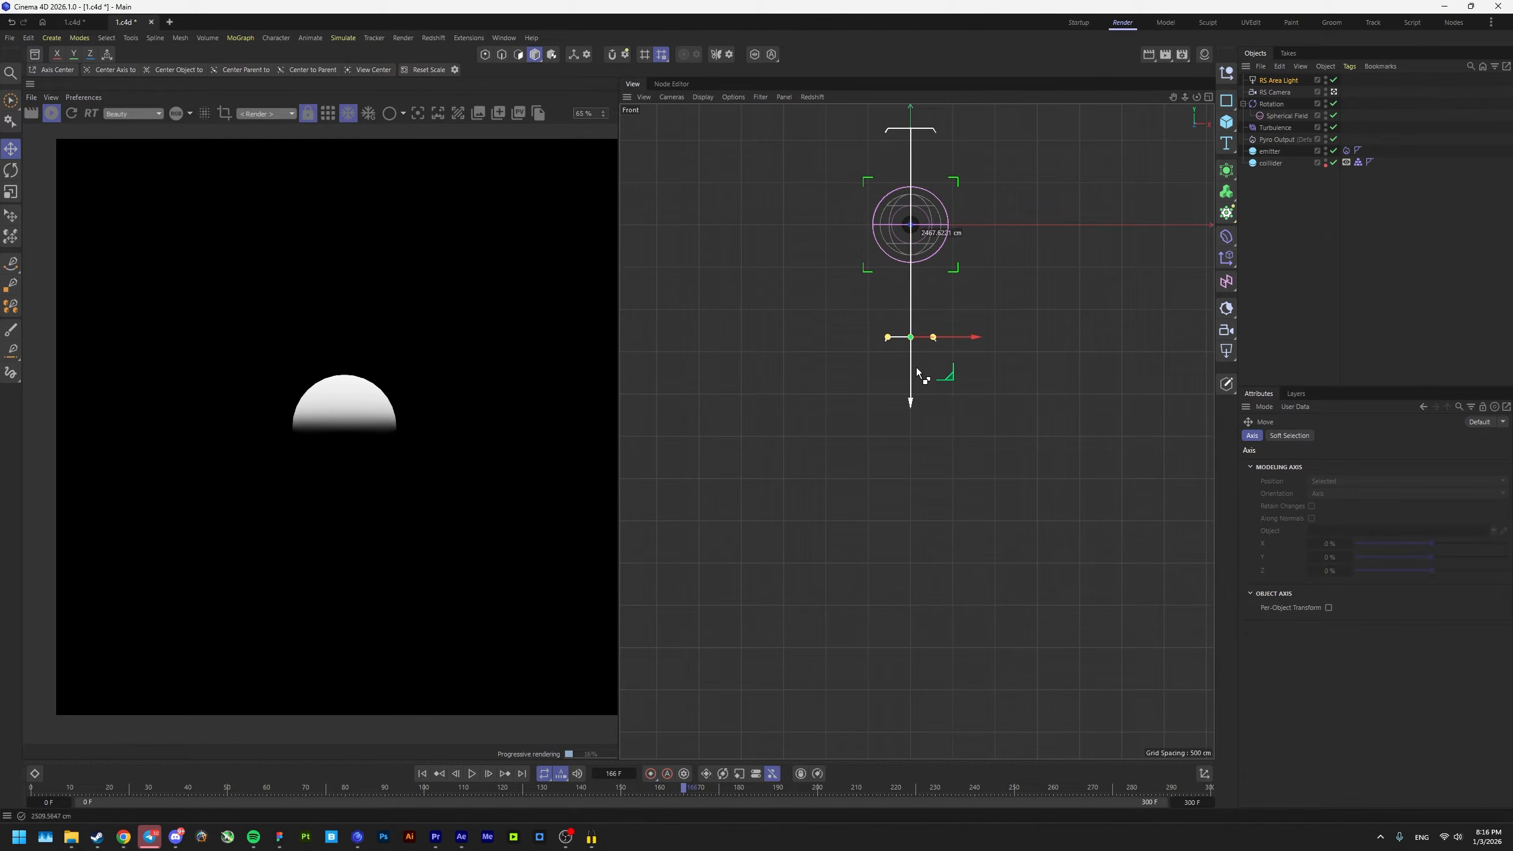
{"action": "key", "text": "r"}
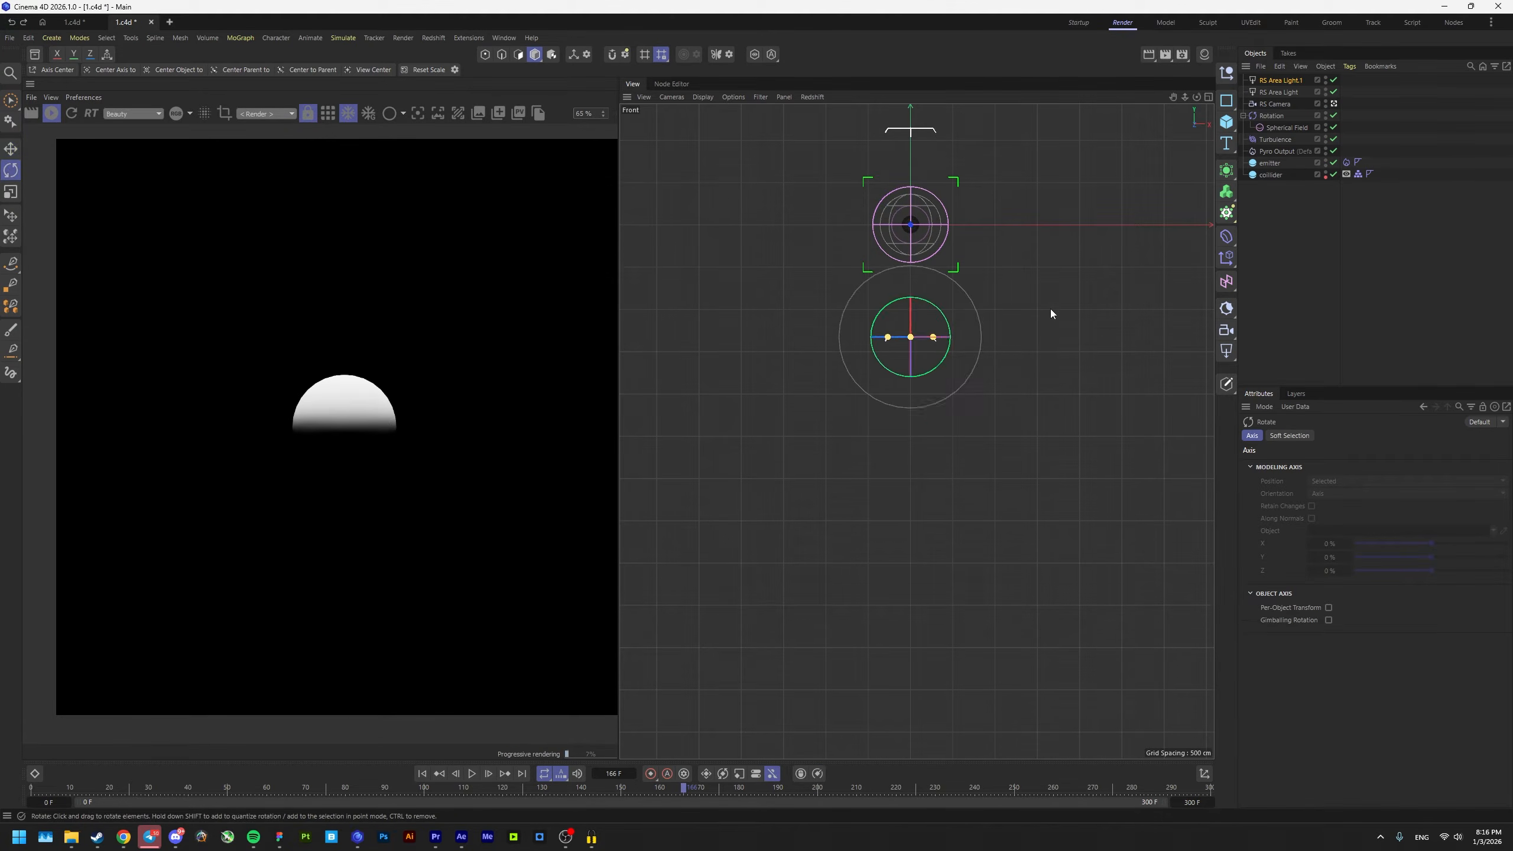
{"action": "left_click_drag", "start_coordinate": [1054, 314], "coordinate": [813, 409]}
{"action": "key", "text": "e"}
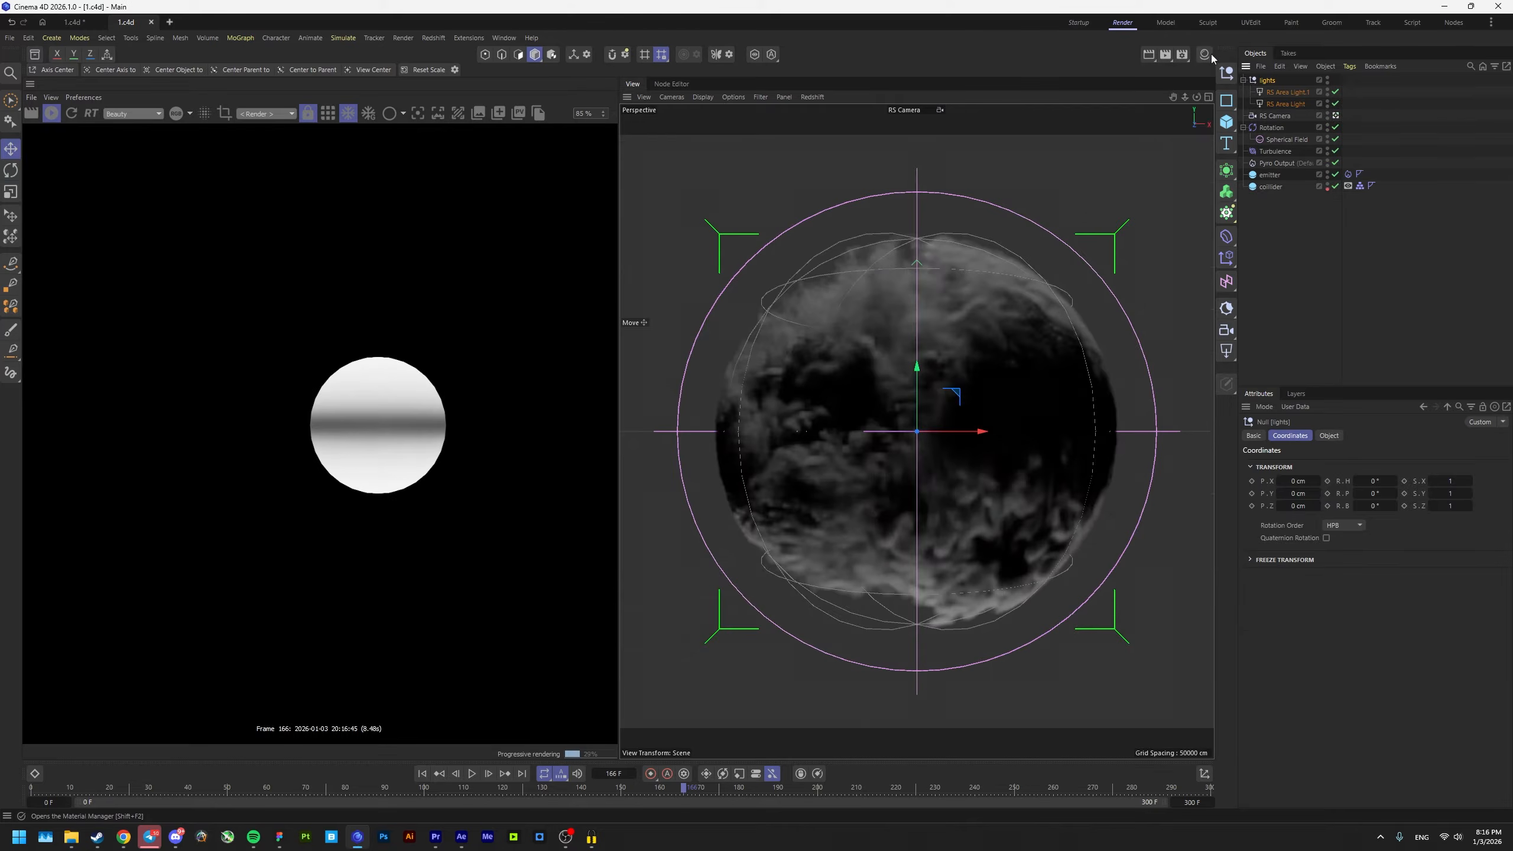
Step: Create a Redshift standard material and assign it to the Pyro Output object
{"action": "left_click", "coordinate": [1208, 55]}
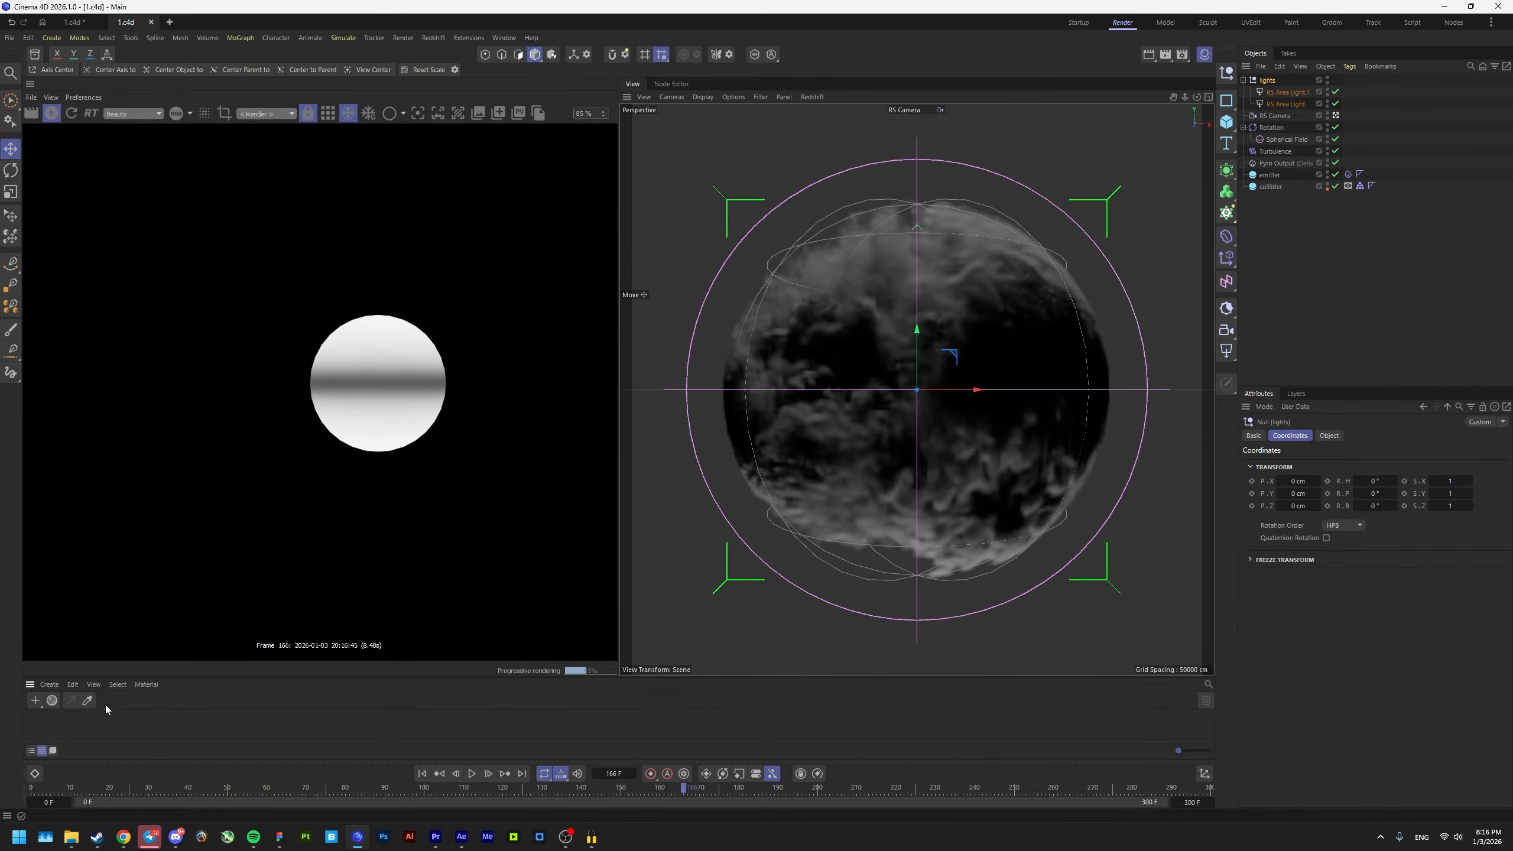
{"action": "left_click", "coordinate": [35, 701]}
{"action": "mouse_move", "coordinate": [99, 689]}
{"action": "left_click", "coordinate": [186, 694]}
{"action": "left_click_drag", "start_coordinate": [38, 723], "coordinate": [1271, 164]}
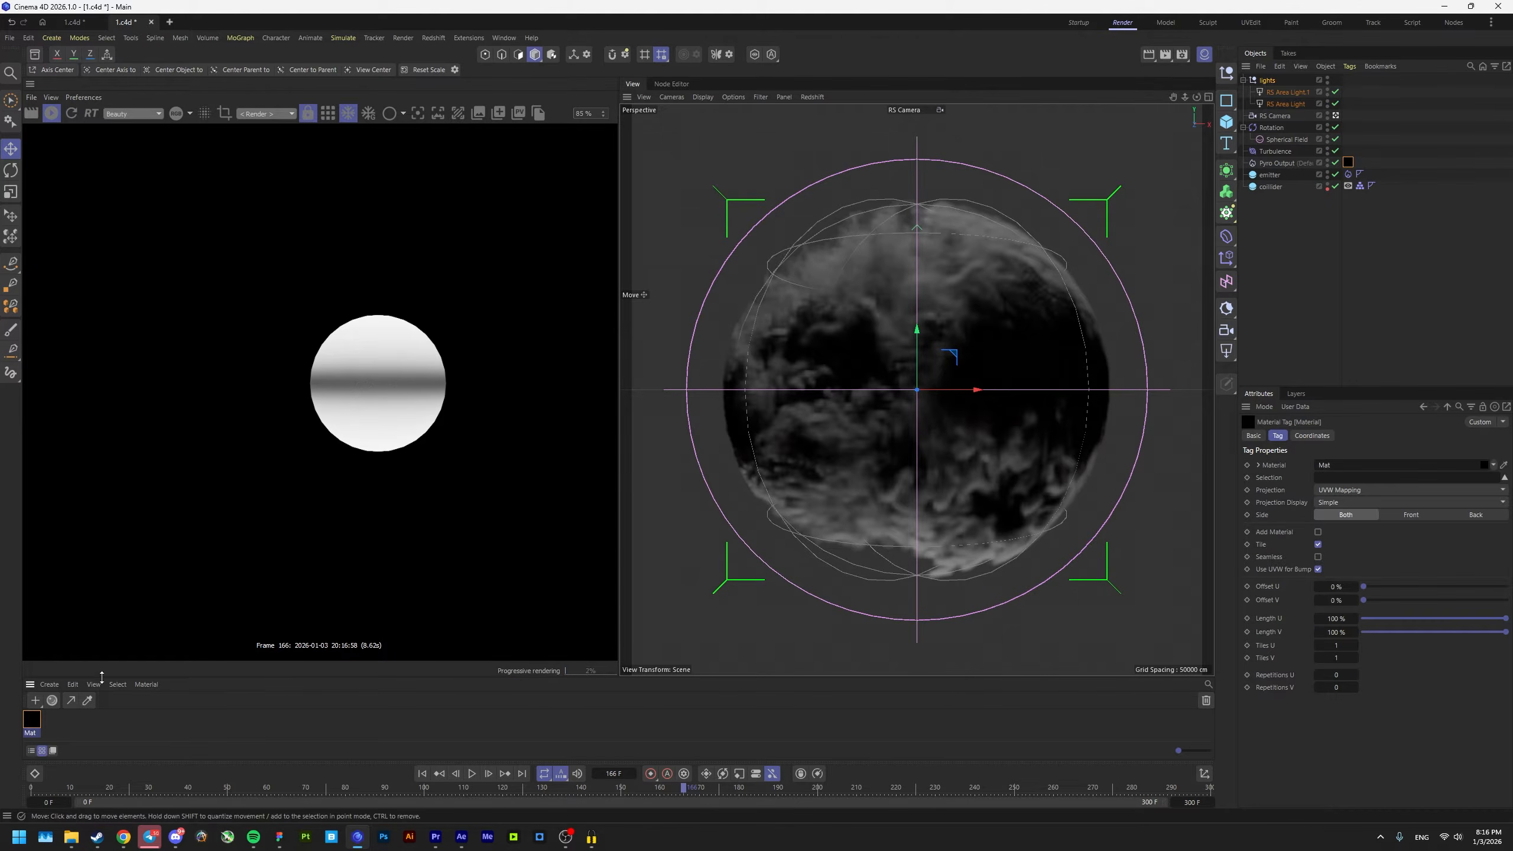
Step: Open the Pyro Output material's node graph and delete its RS Standard node
{"action": "double_click", "coordinate": [1349, 162]}
{"action": "middle_click_drag", "start_coordinate": [739, 430], "coordinate": [916, 419], "text": "alt"}
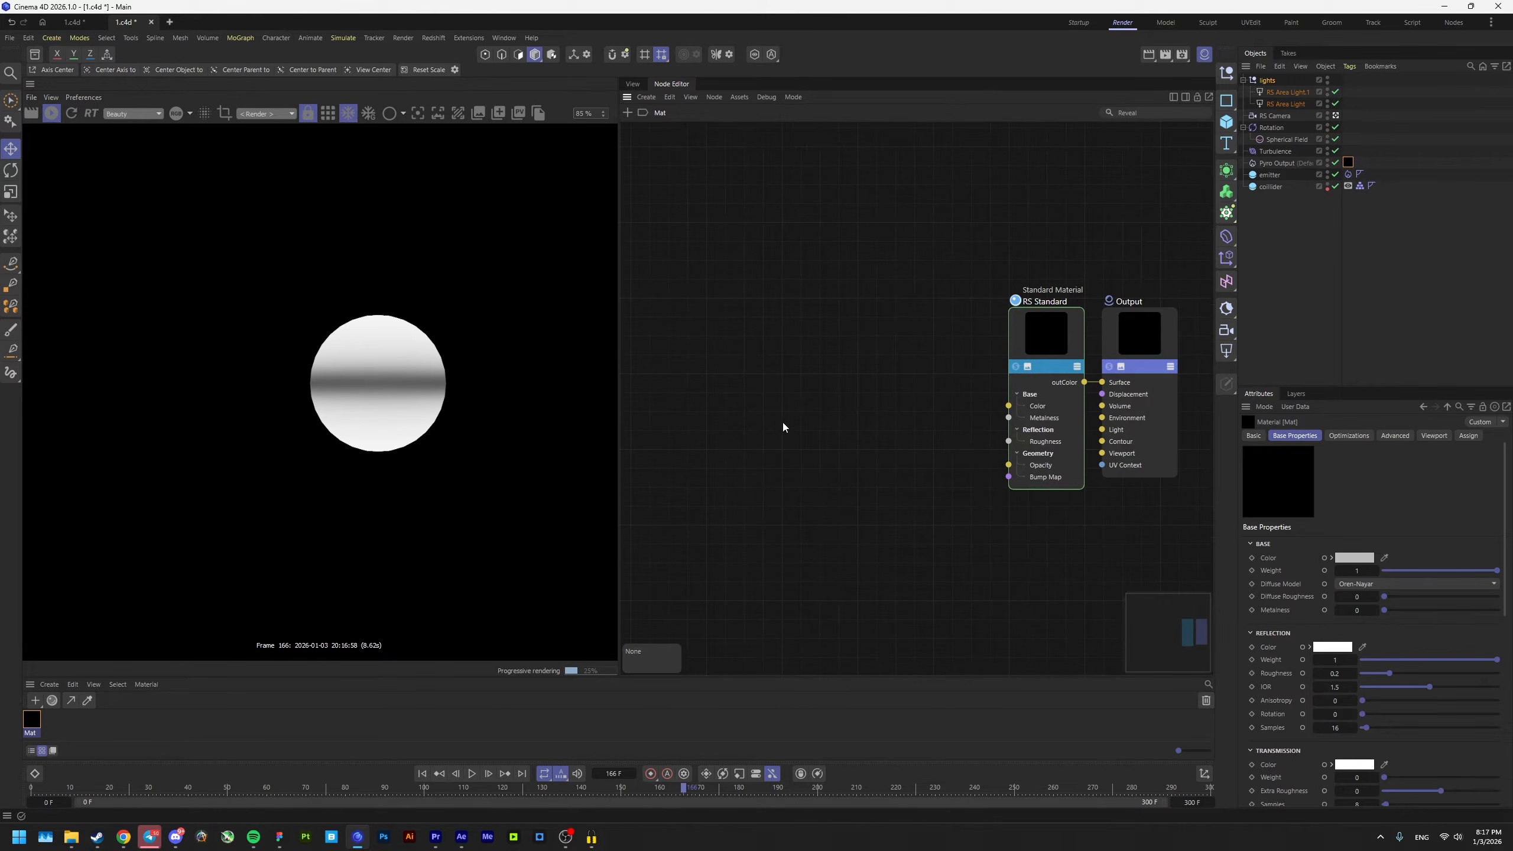
{"action": "left_click_drag", "start_coordinate": [938, 269], "coordinate": [1049, 394]}
{"action": "key", "text": "s"}
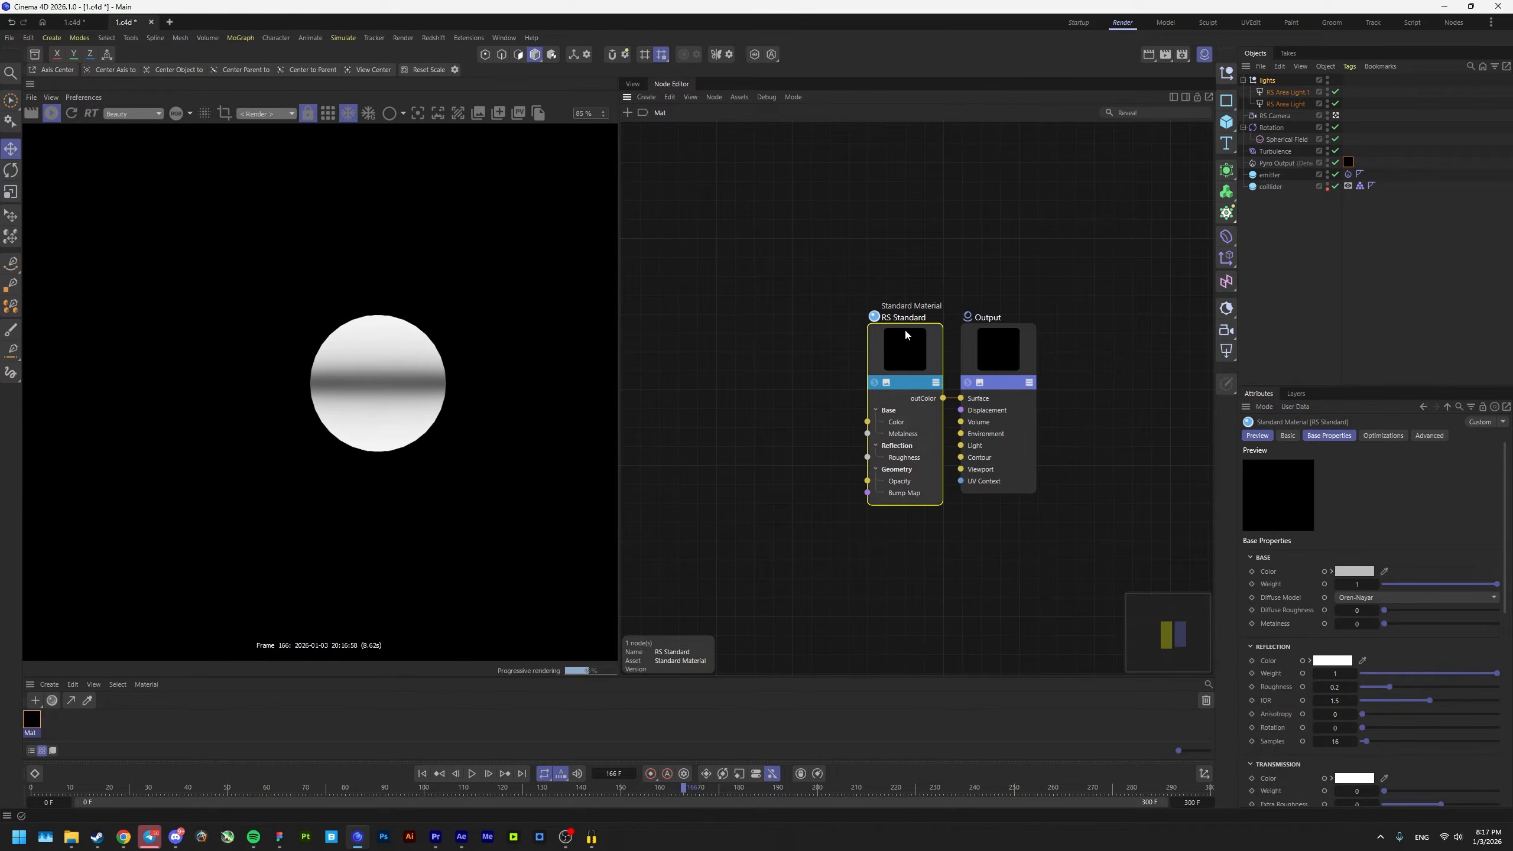
{"action": "key", "text": "Delete"}
Step: Add a Redshift Volume node and connect its outColor to the Output node's Volume input
{"action": "double_click", "coordinate": [813, 355]}
{"action": "type", "text": "vol"}
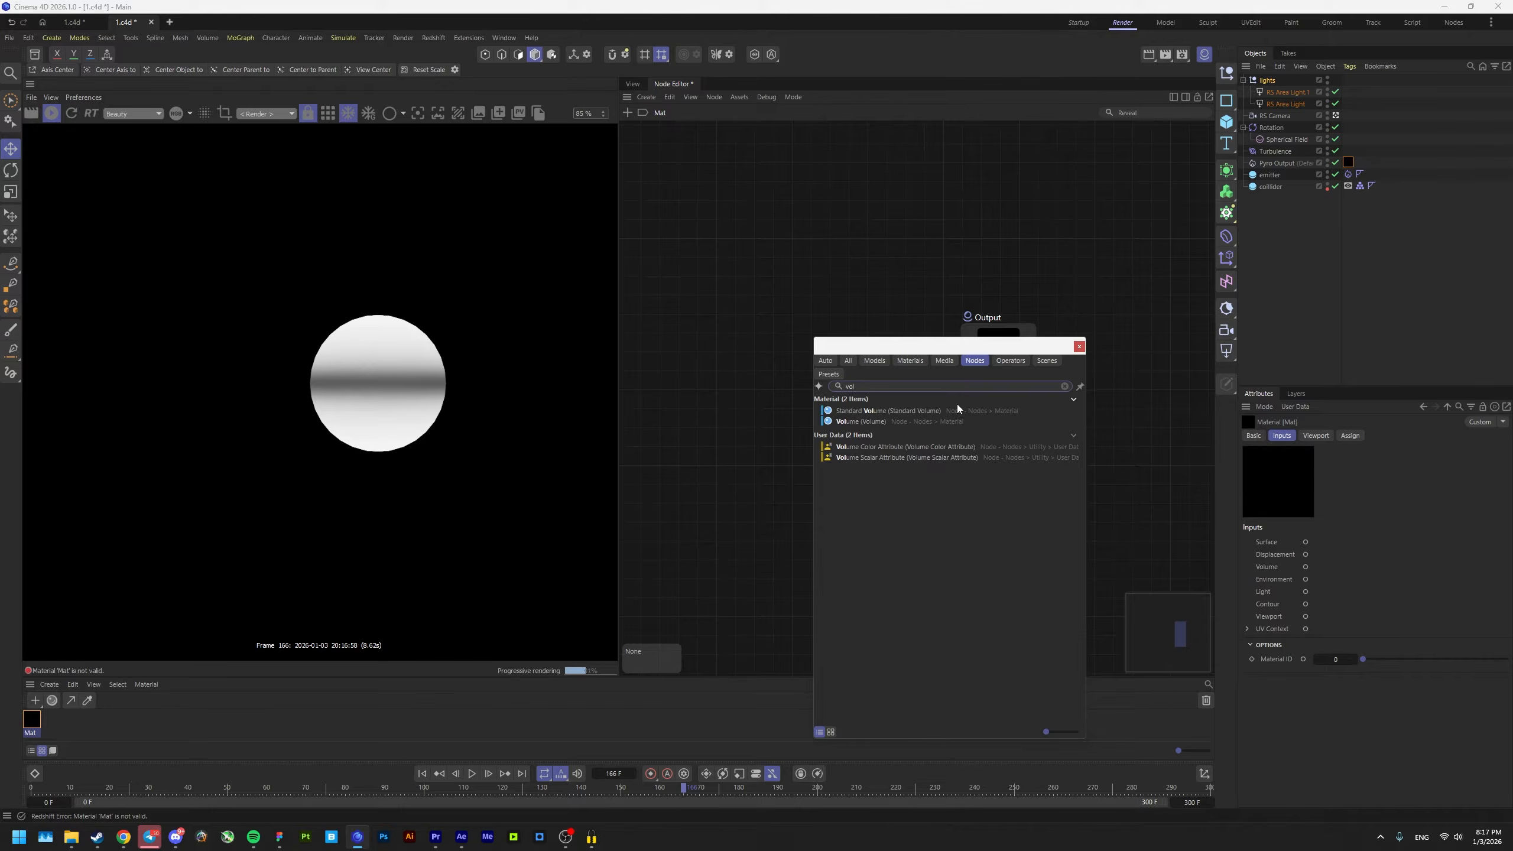
{"action": "double_click", "coordinate": [869, 422]}
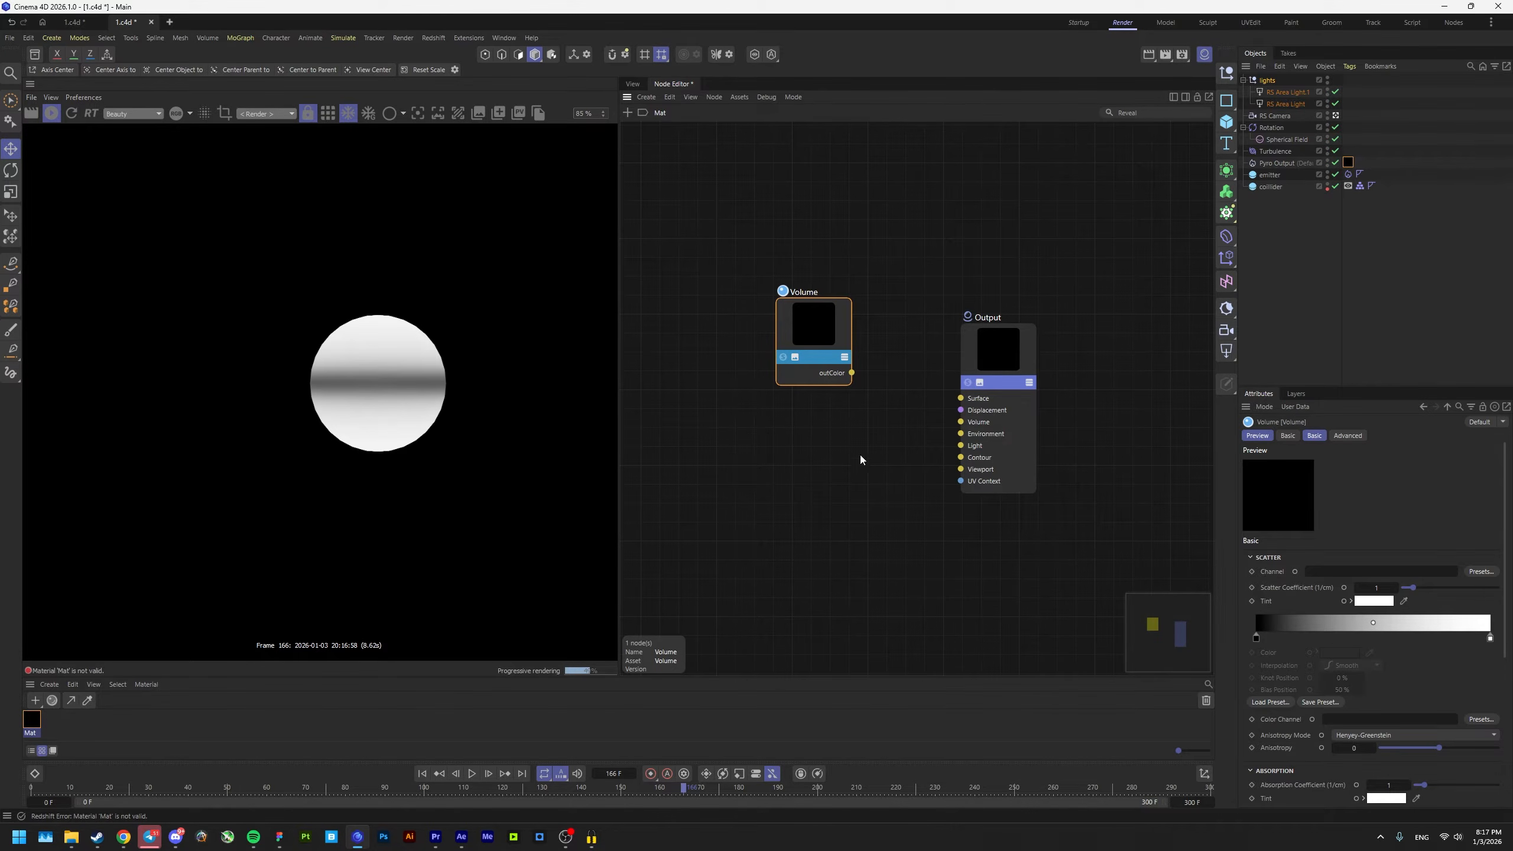
{"action": "left_click_drag", "start_coordinate": [852, 372], "coordinate": [960, 422]}
{"action": "left_click_drag", "start_coordinate": [817, 345], "coordinate": [843, 449]}
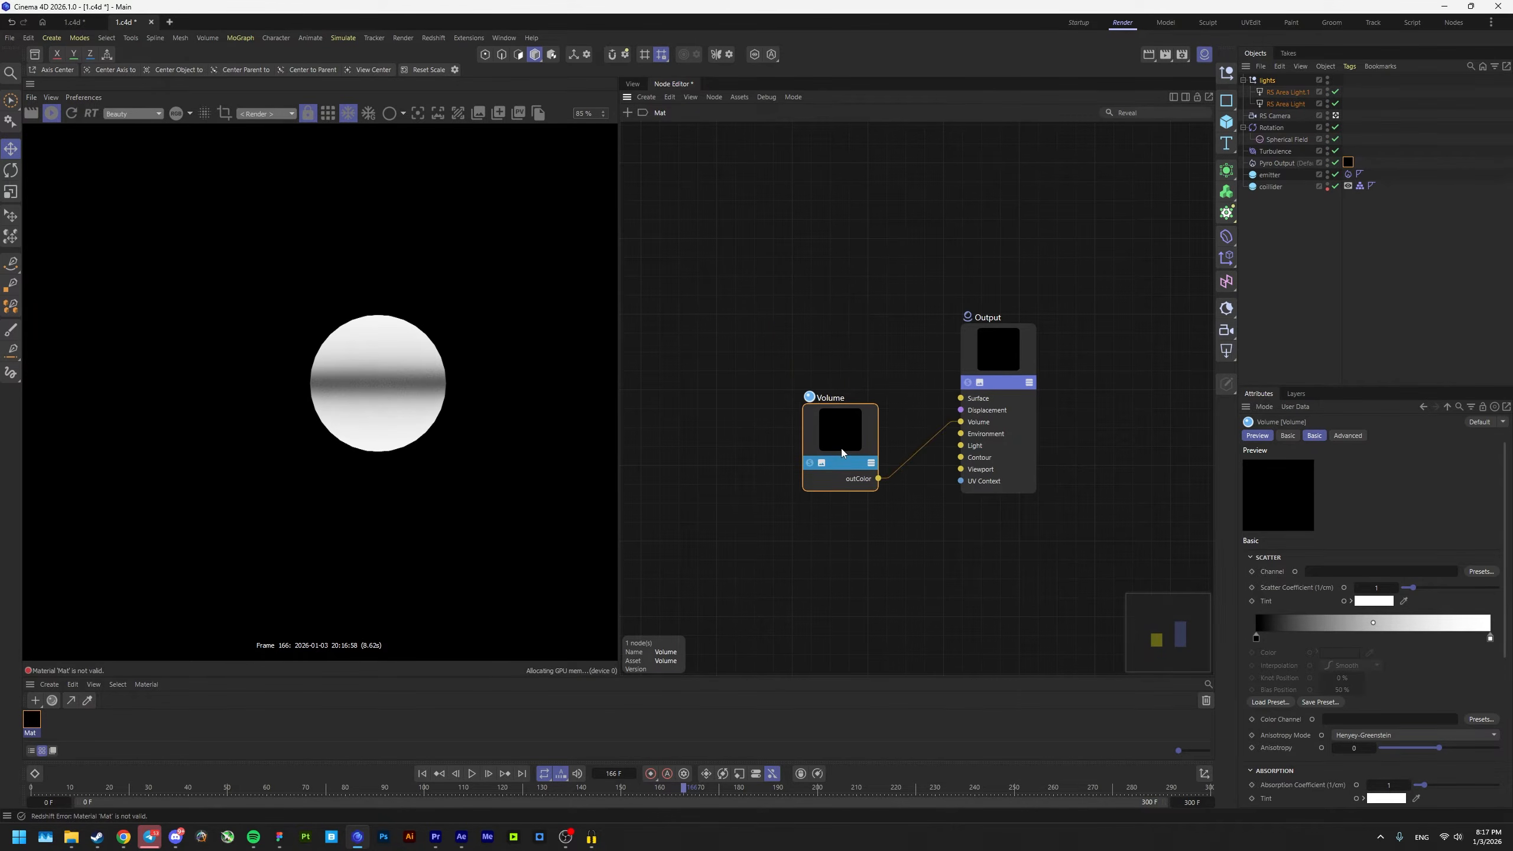
Step: Set the Volume node's Scatter channel to the Pyro Output density preset and check the rendered smoke
{"action": "scroll", "coordinate": [409, 400], "scroll_direction": "down", "scroll_amount": 2}
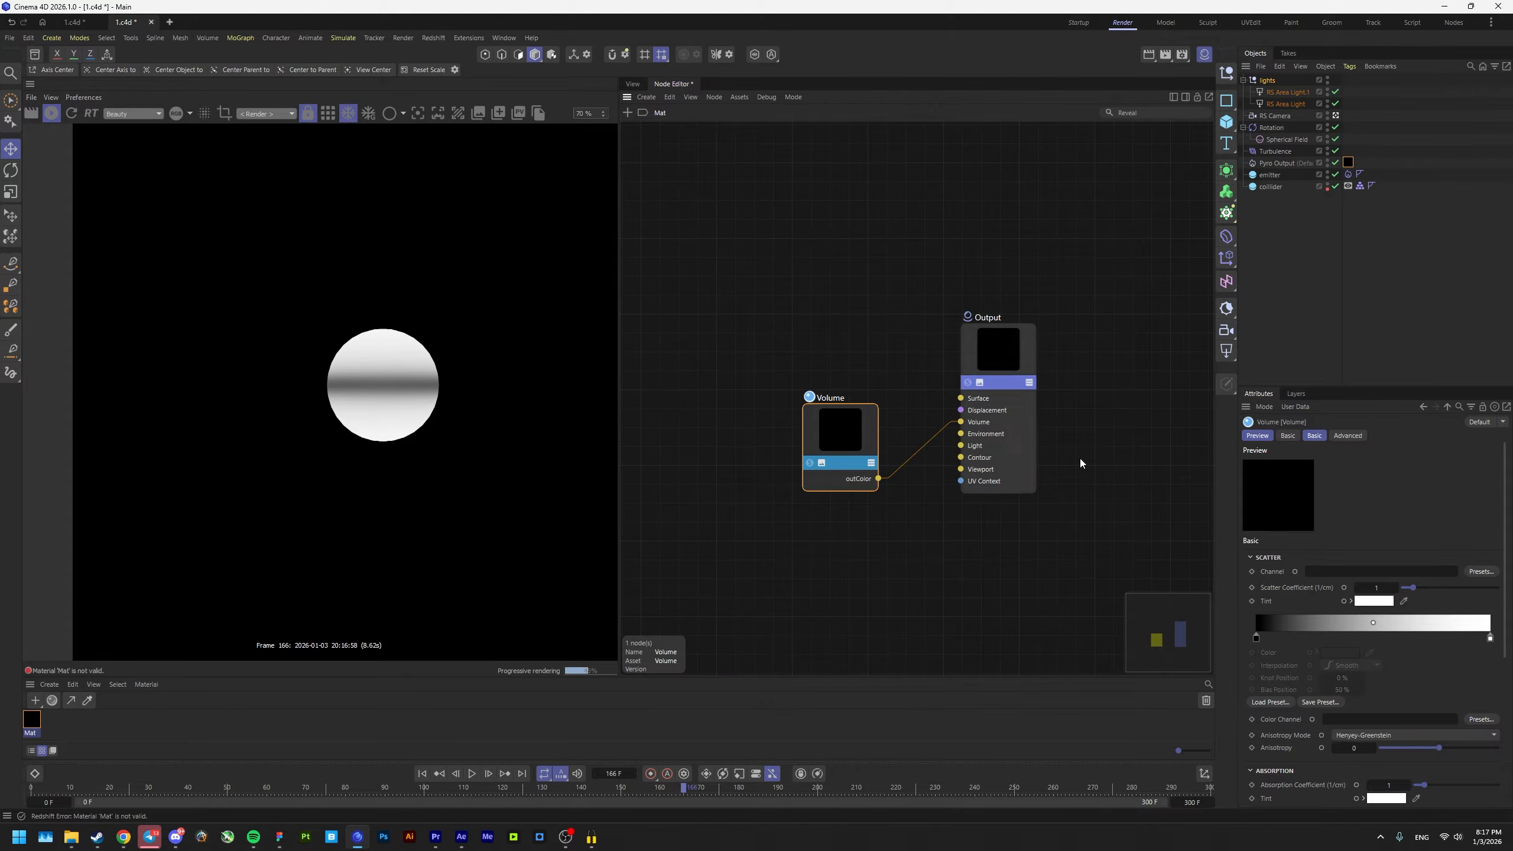
{"action": "left_click", "coordinate": [1482, 571]}
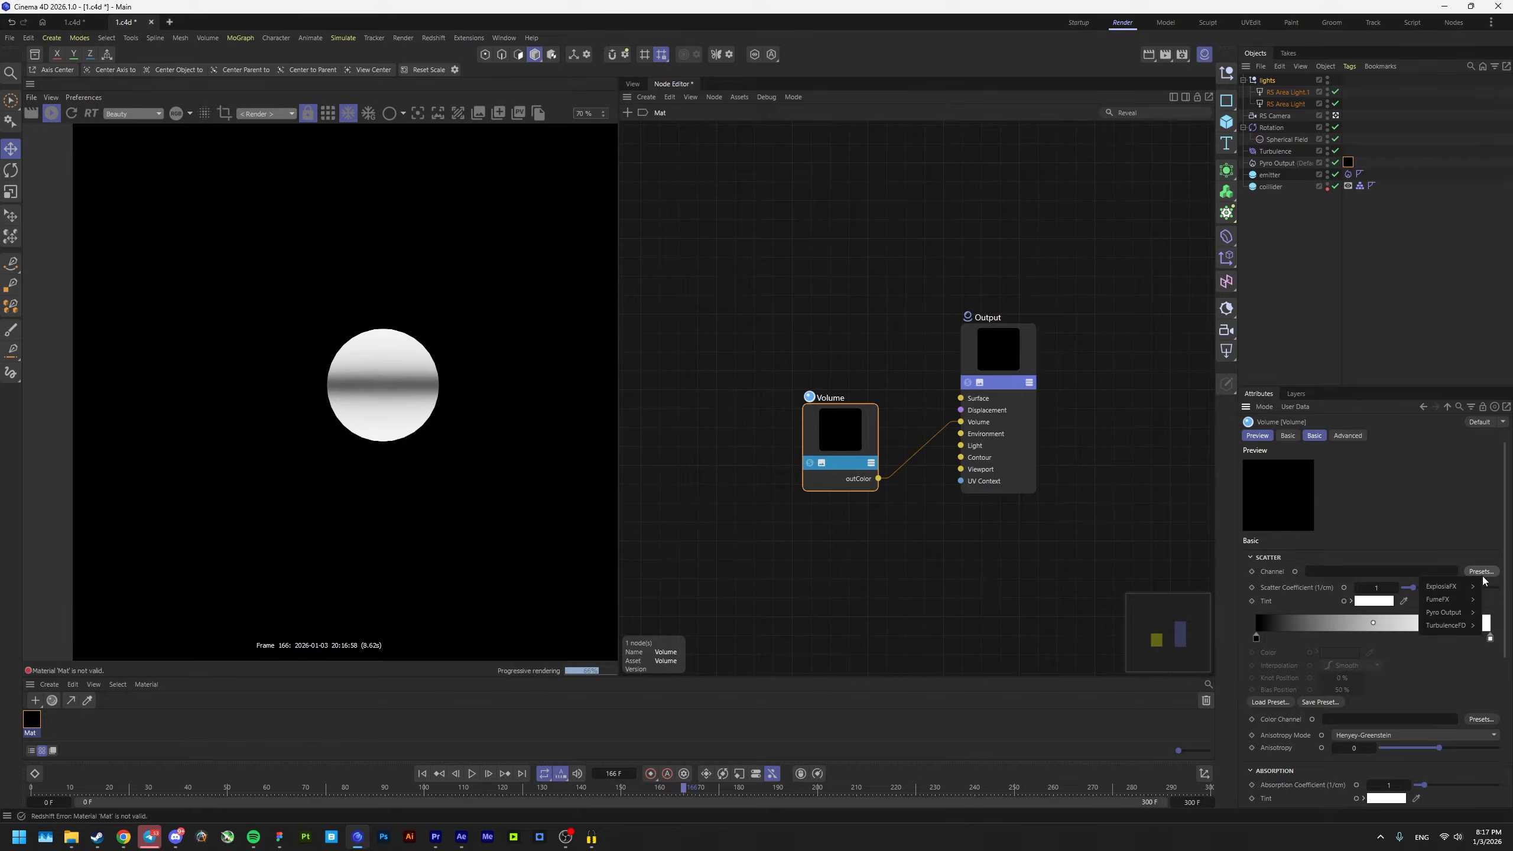
{"action": "mouse_move", "coordinate": [1443, 601]}
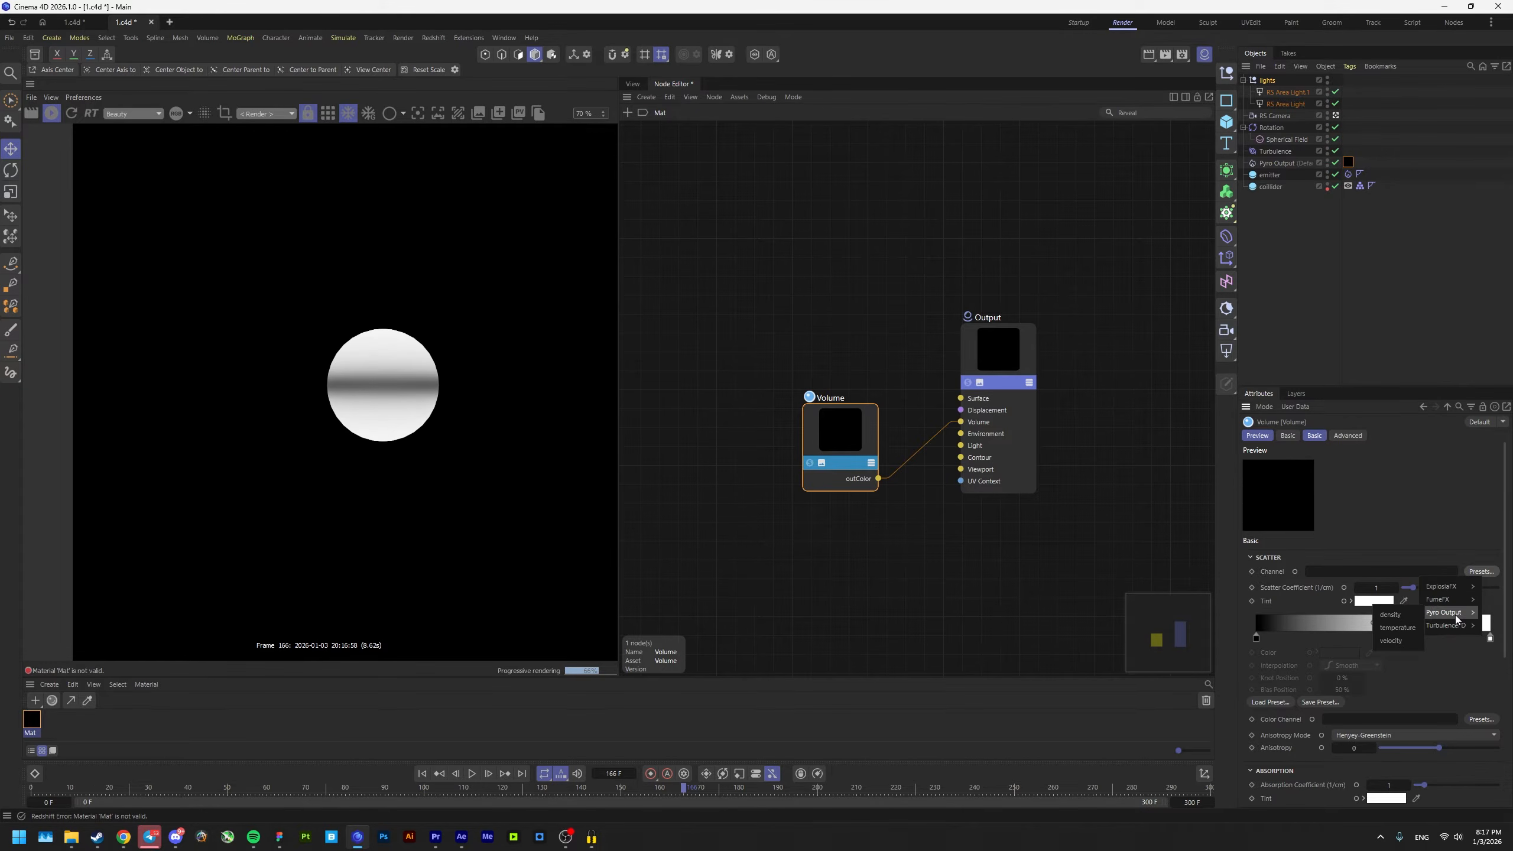
{"action": "left_click", "coordinate": [1407, 618]}
{"action": "scroll", "coordinate": [454, 399], "scroll_direction": "down", "scroll_amount": 2}
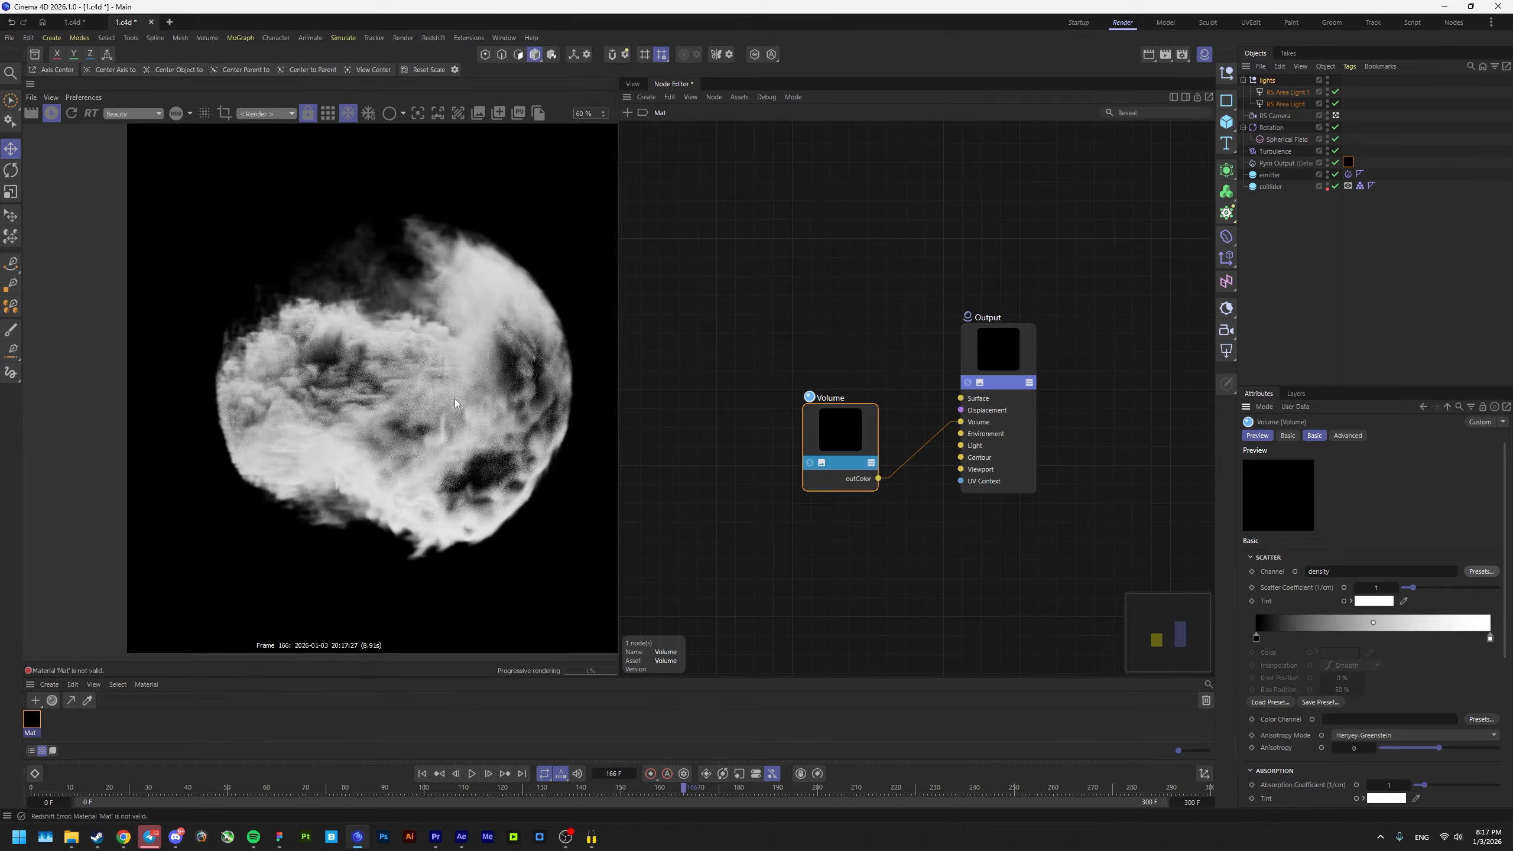
{"action": "scroll", "coordinate": [455, 398], "scroll_direction": "up", "scroll_amount": 2}
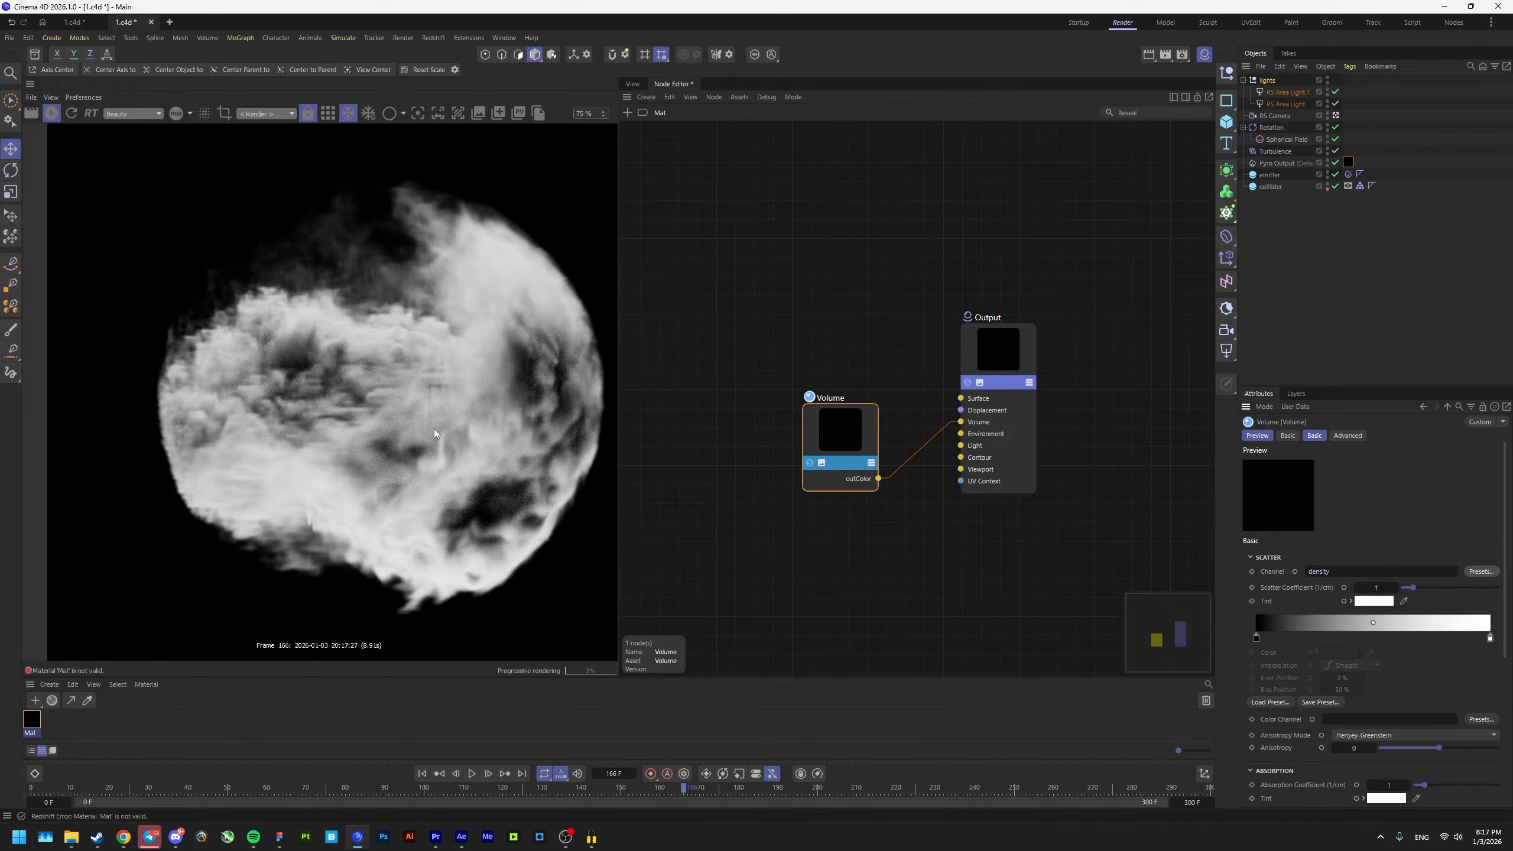
Step: Set the Volume node's Emission channel to the Pyro Output temperature preset
{"action": "scroll", "coordinate": [1307, 724], "scroll_direction": "down", "scroll_amount": 2}
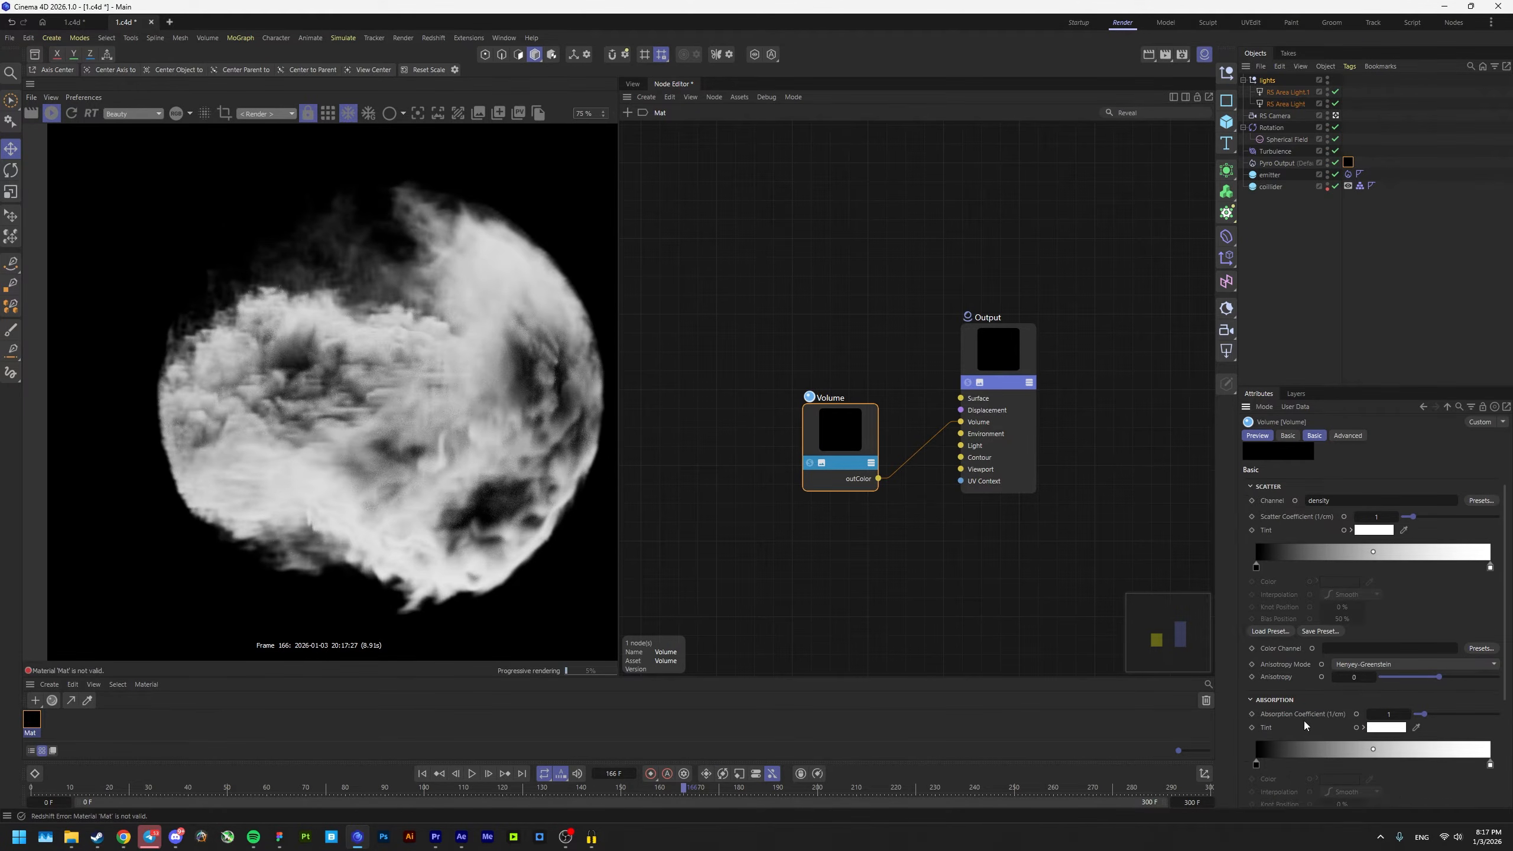
{"action": "scroll", "coordinate": [1323, 695], "scroll_direction": "down", "scroll_amount": 5}
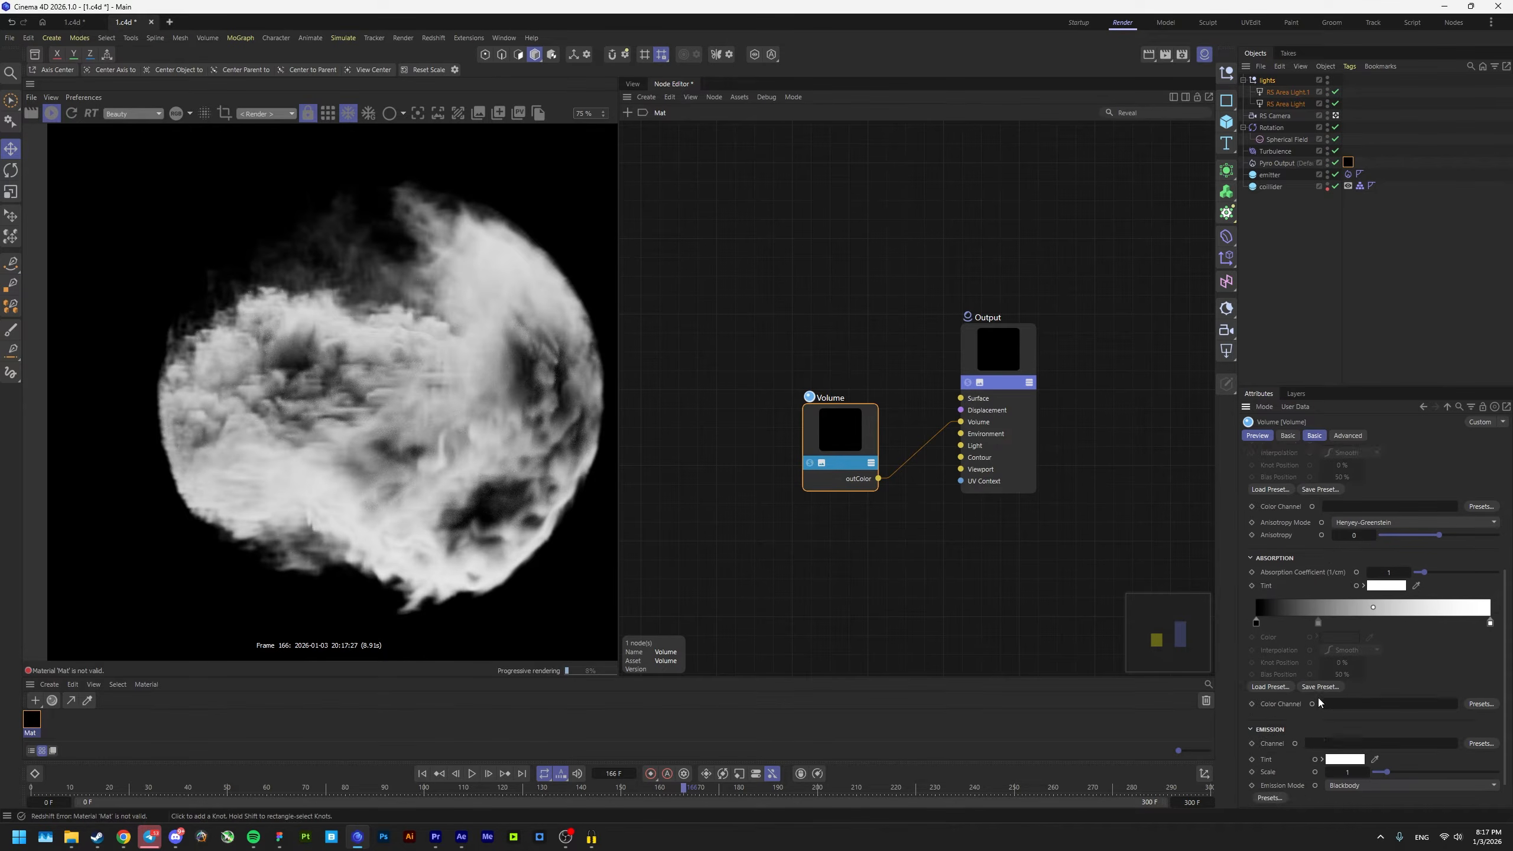
{"action": "left_click", "coordinate": [1484, 712]}
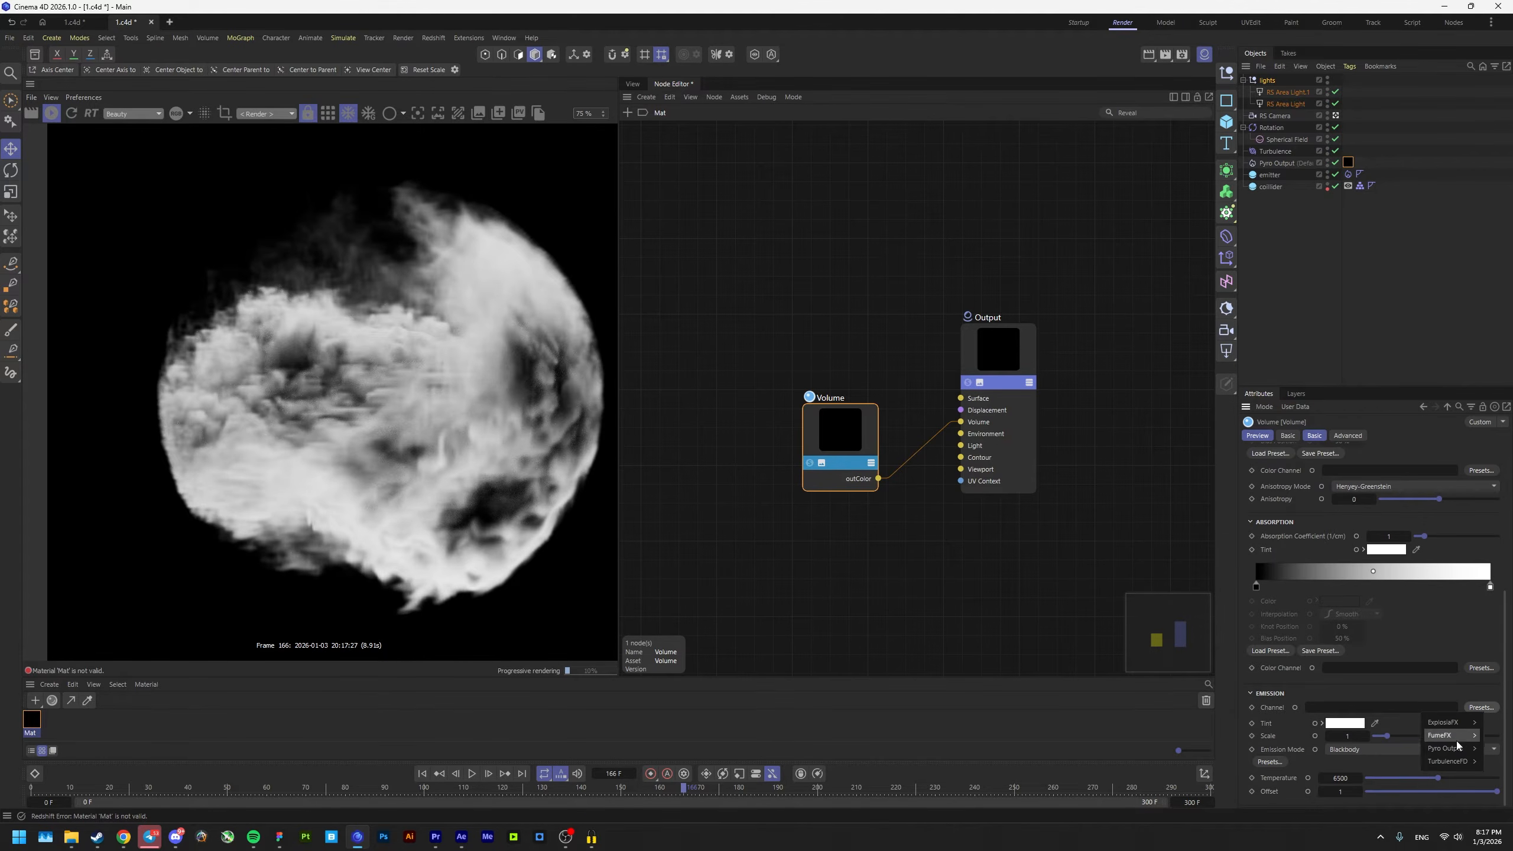
{"action": "mouse_move", "coordinate": [1448, 749]}
{"action": "left_click", "coordinate": [1400, 765]}
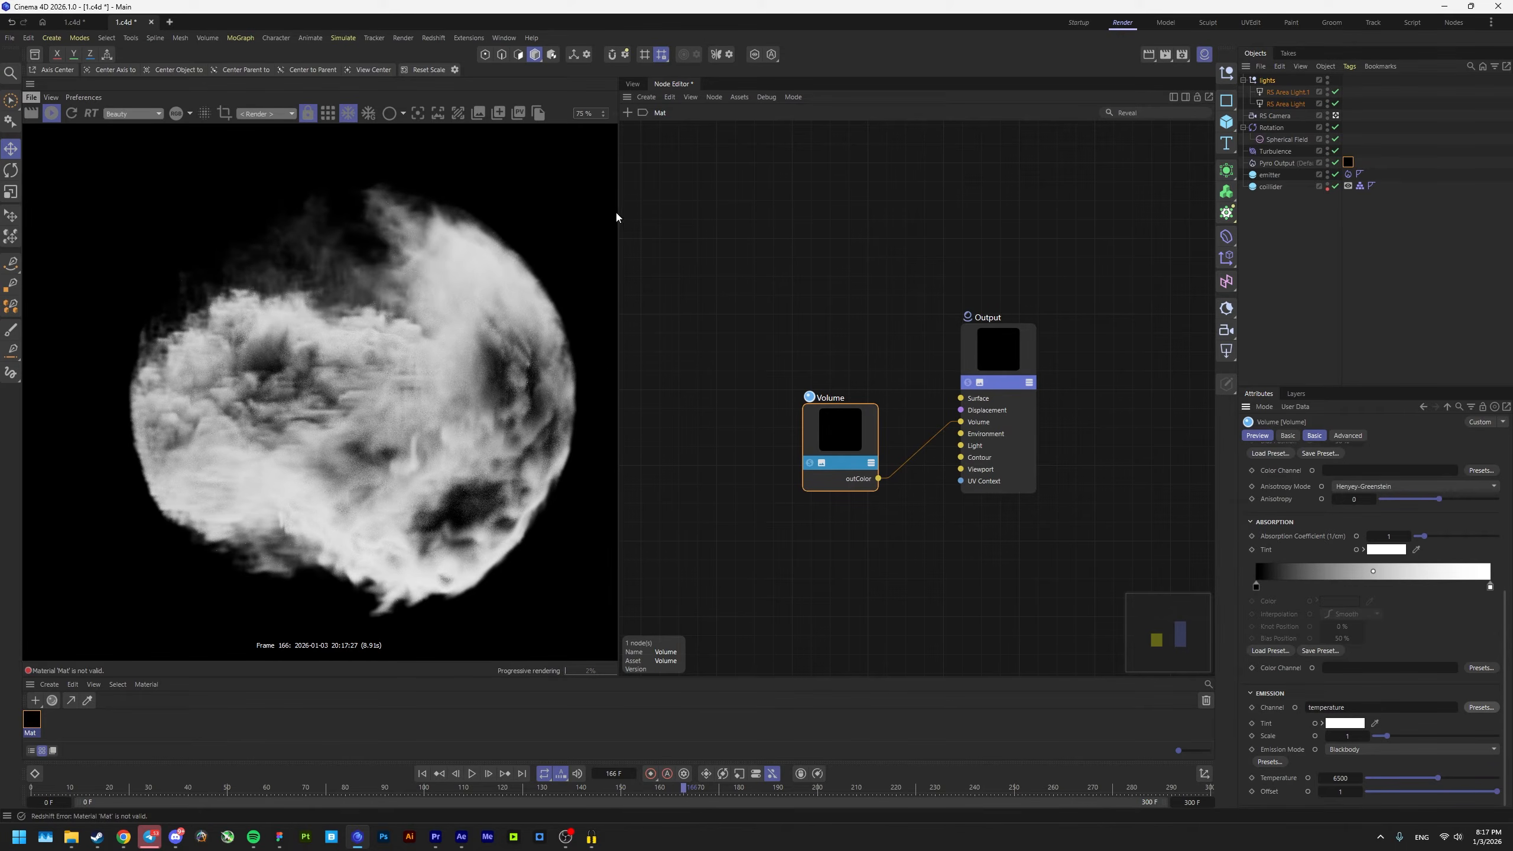
Step: Turn the Pyro Output object's Temperature property to On
{"action": "left_click", "coordinate": [633, 83]}
{"action": "left_click", "coordinate": [1280, 165]}
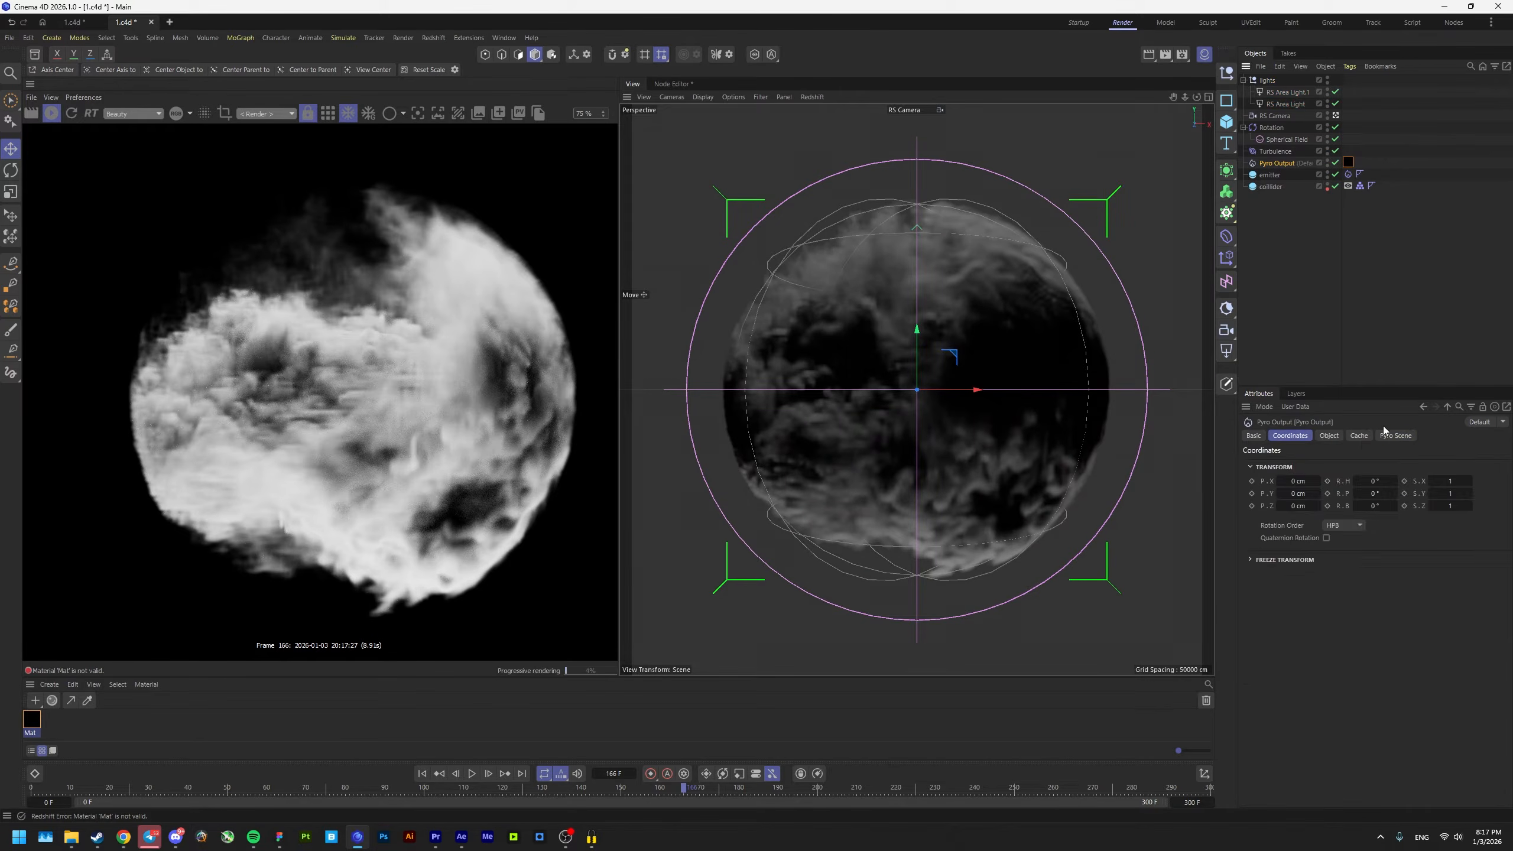
{"action": "left_click", "coordinate": [1330, 435]}
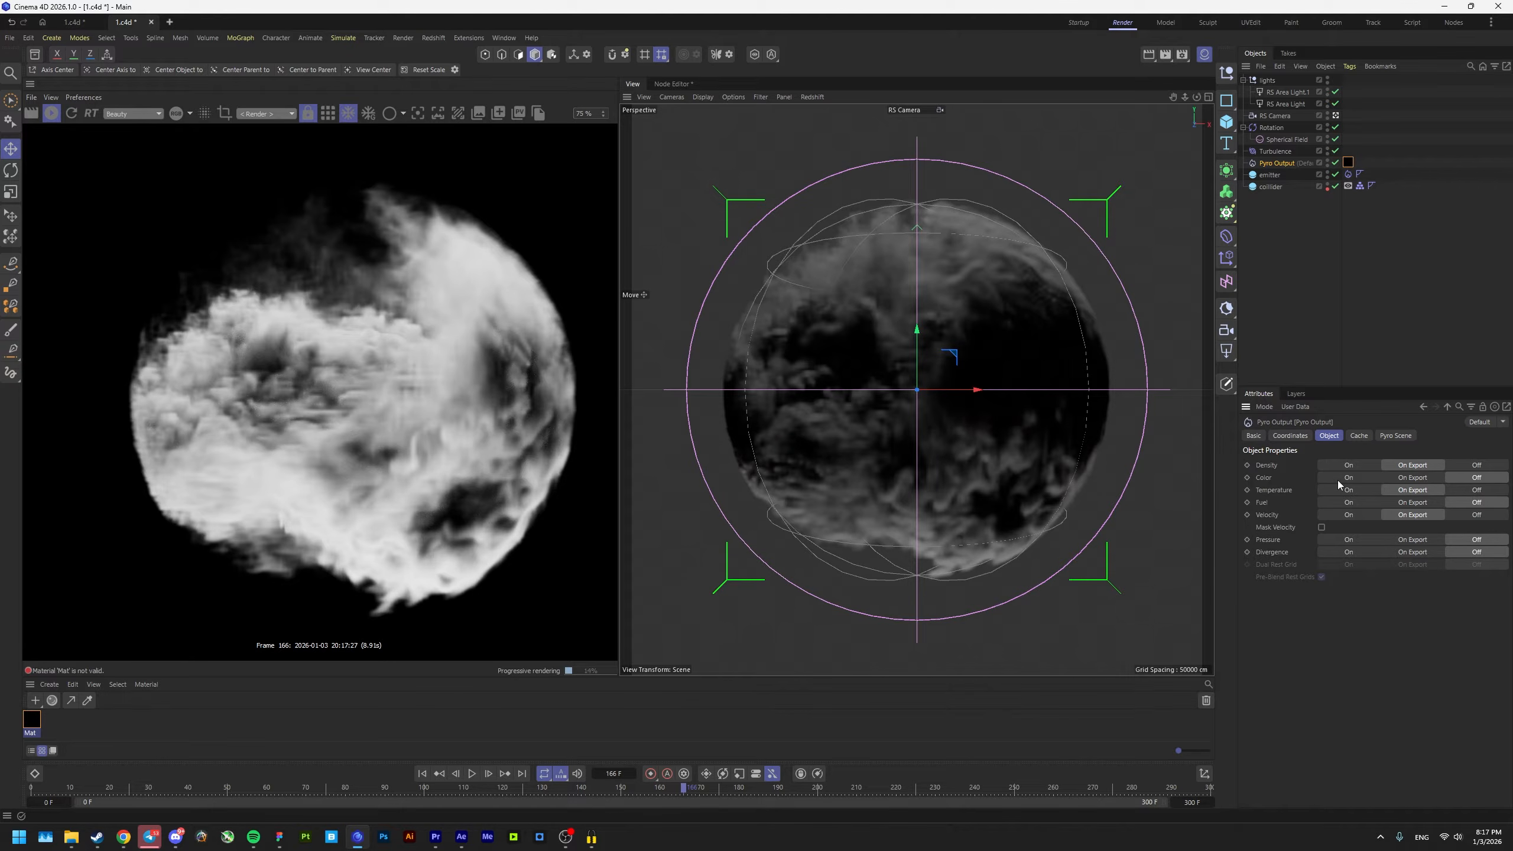
{"action": "left_click", "coordinate": [1350, 490]}
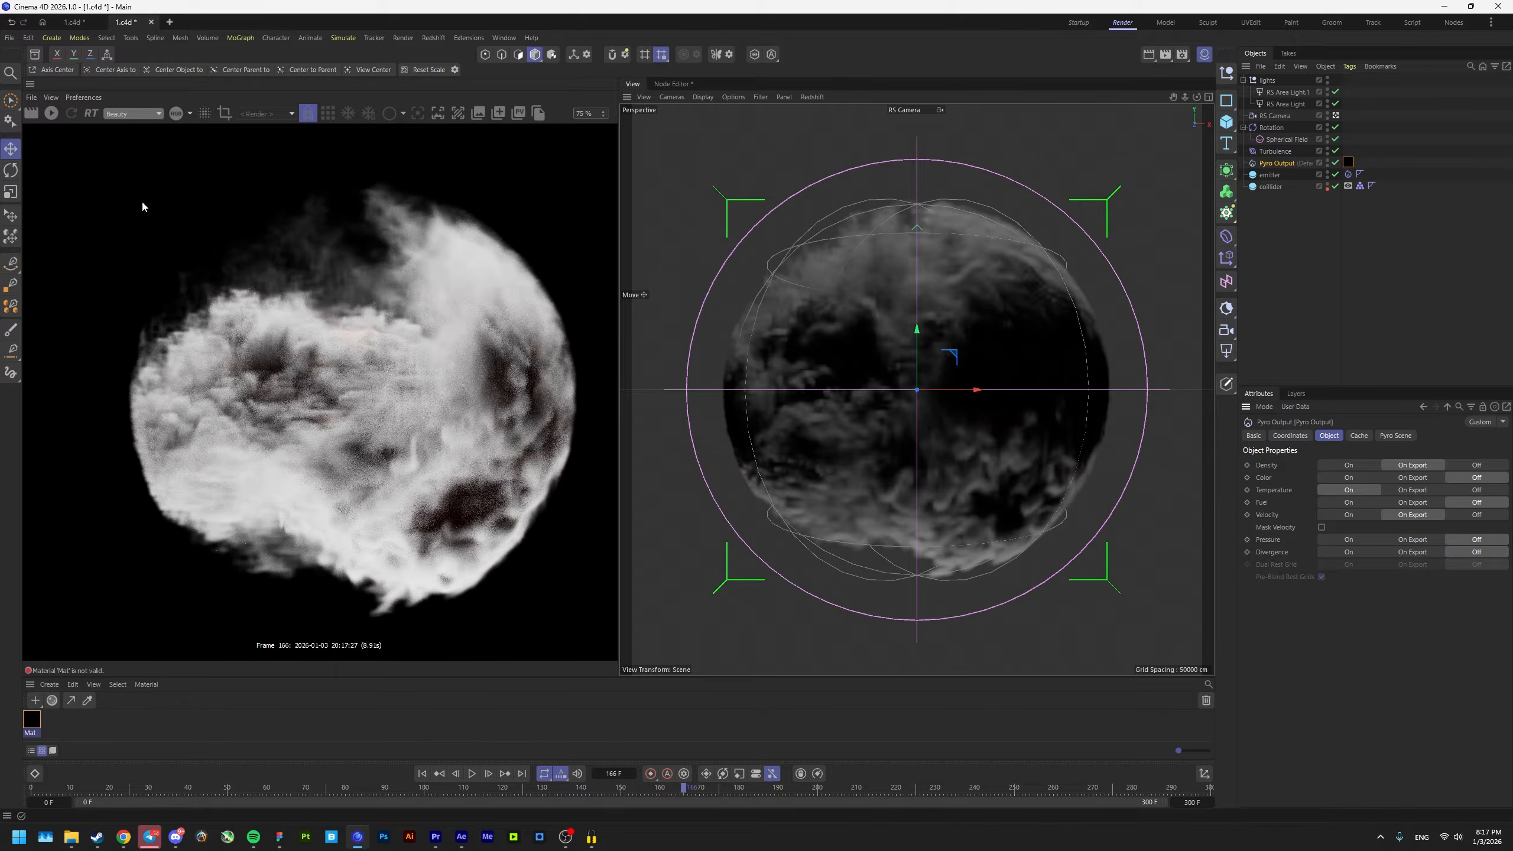
Step: Restart the live render and frame the smoke sphere with a render region
{"action": "left_click", "coordinate": [54, 113]}
{"action": "scroll", "coordinate": [409, 412], "scroll_direction": "up", "scroll_amount": 3}
{"action": "scroll", "coordinate": [409, 412], "scroll_direction": "down", "scroll_amount": 4}
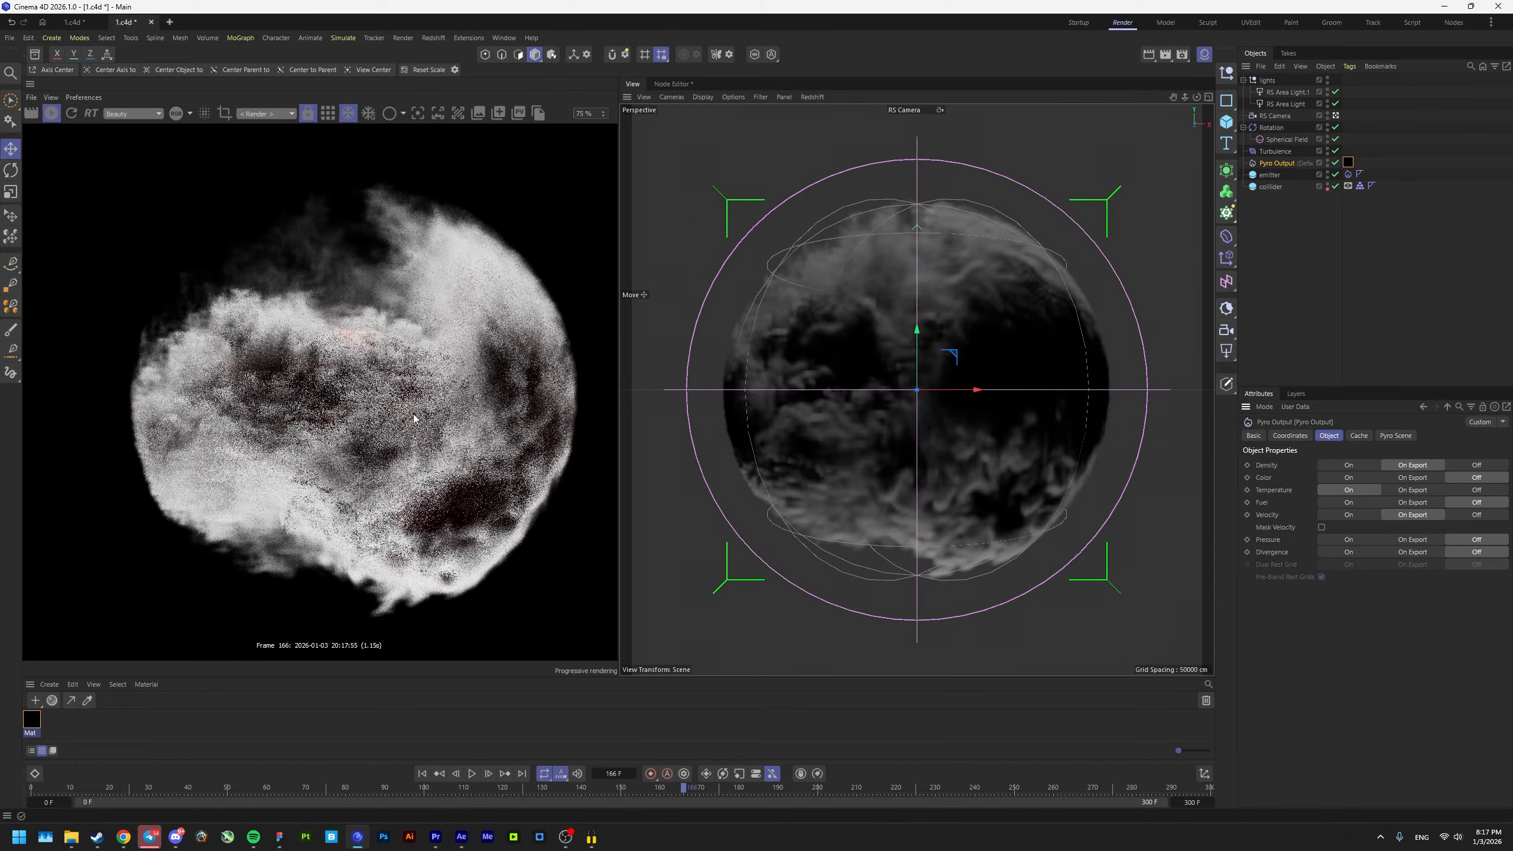
{"action": "left_click_drag", "start_coordinate": [122, 188], "coordinate": [560, 597]}
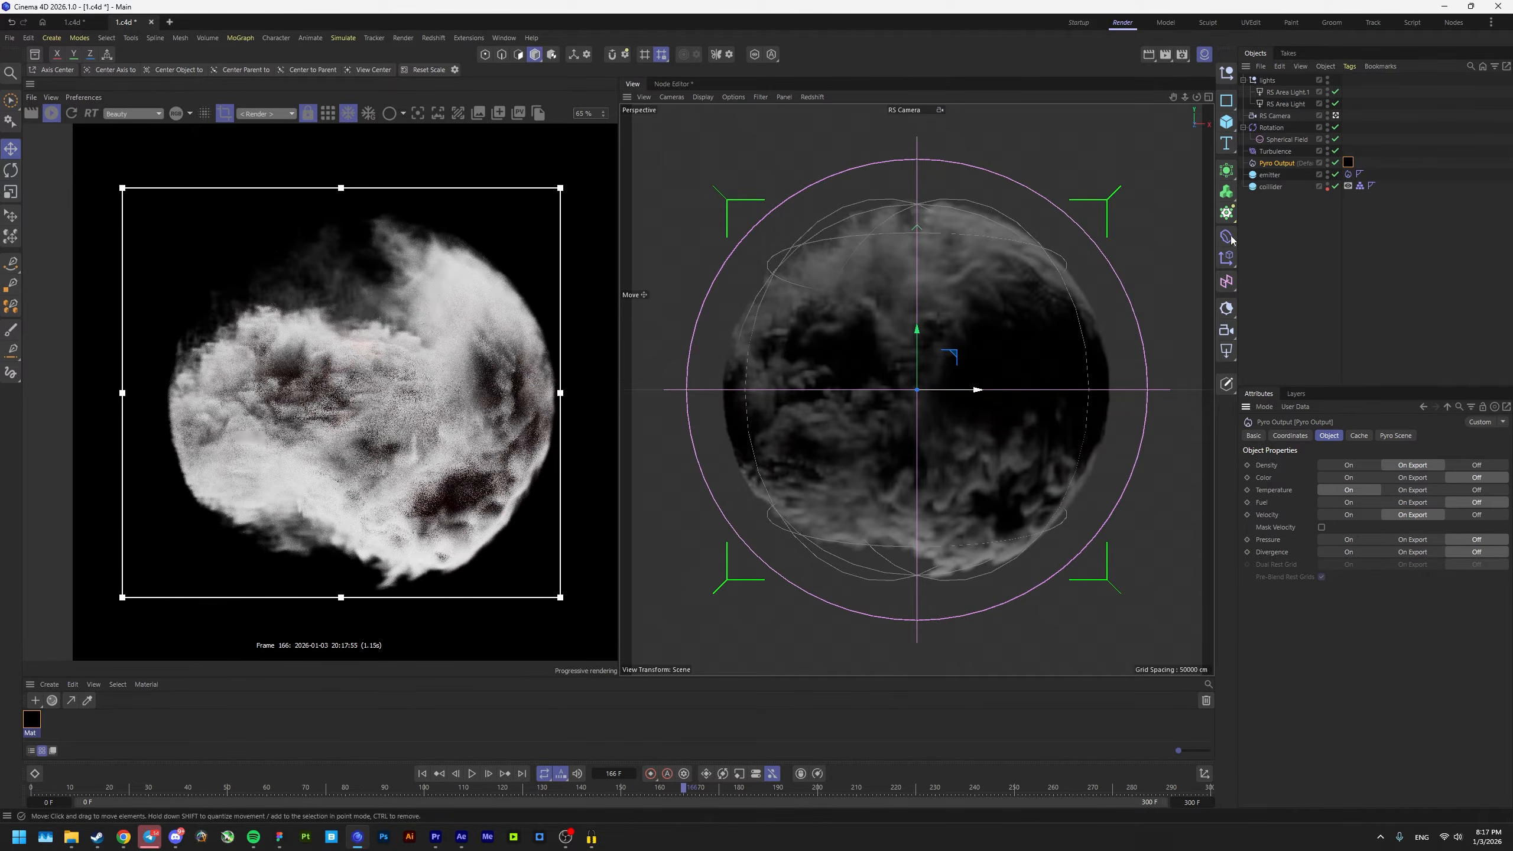
Step: Set the intensity of both RS area lights to 10
{"action": "left_click", "coordinate": [1302, 94]}
{"action": "left_click", "coordinate": [1299, 104], "text": "shift"}
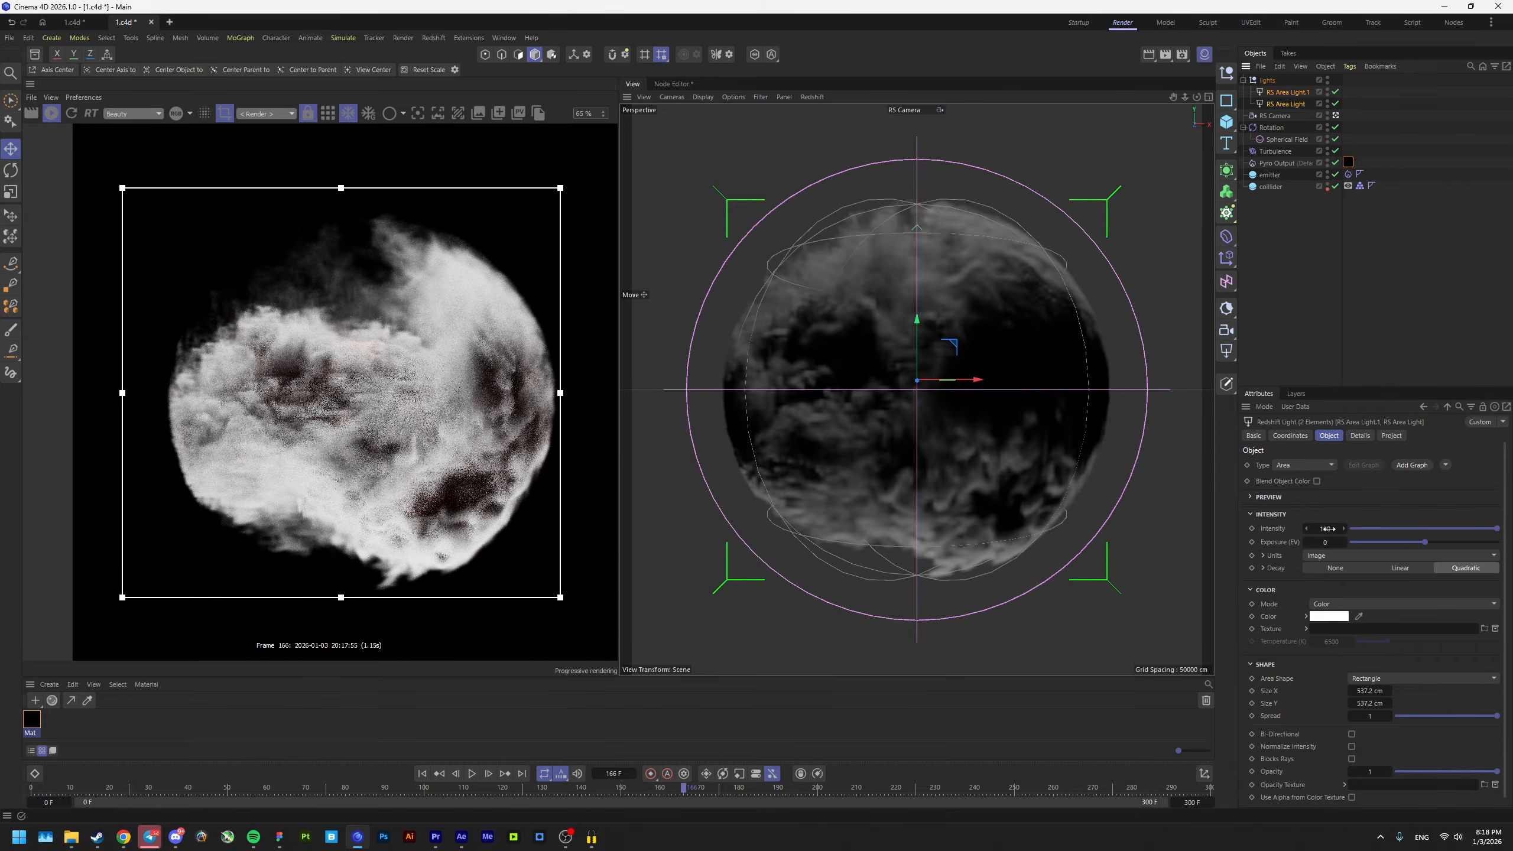
{"action": "double_click", "coordinate": [1328, 528]}
{"action": "type", "text": "10"}
{"action": "key", "text": "Return"}
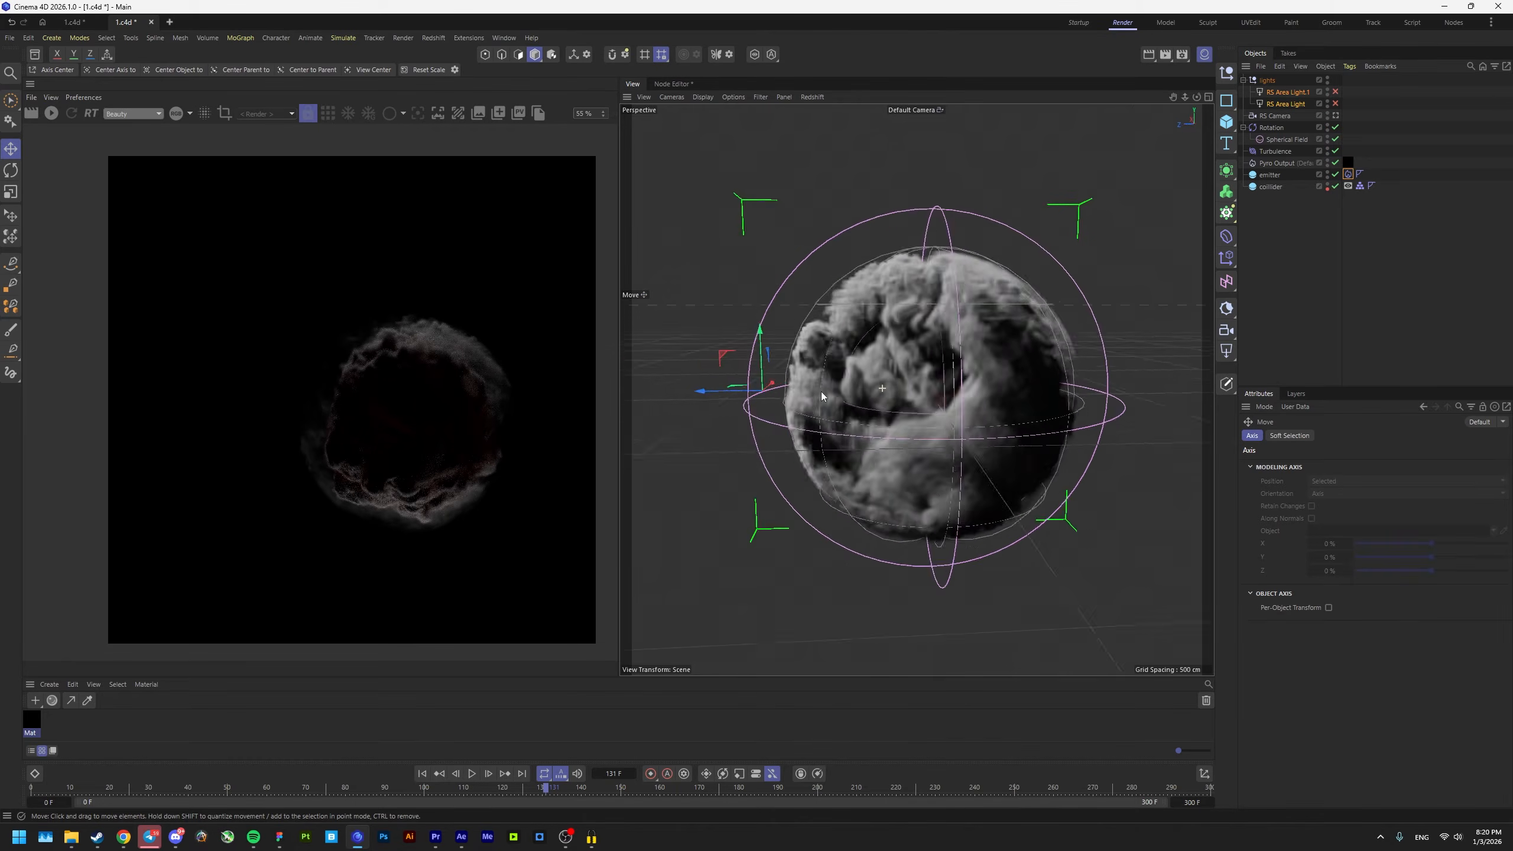
Step: Look through the RS Camera again and re-enable both area lights to check the rendered smoke
{"action": "left_click_drag", "start_coordinate": [820, 392], "coordinate": [824, 327], "text": "alt"}
{"action": "left_click", "coordinate": [1336, 116]}
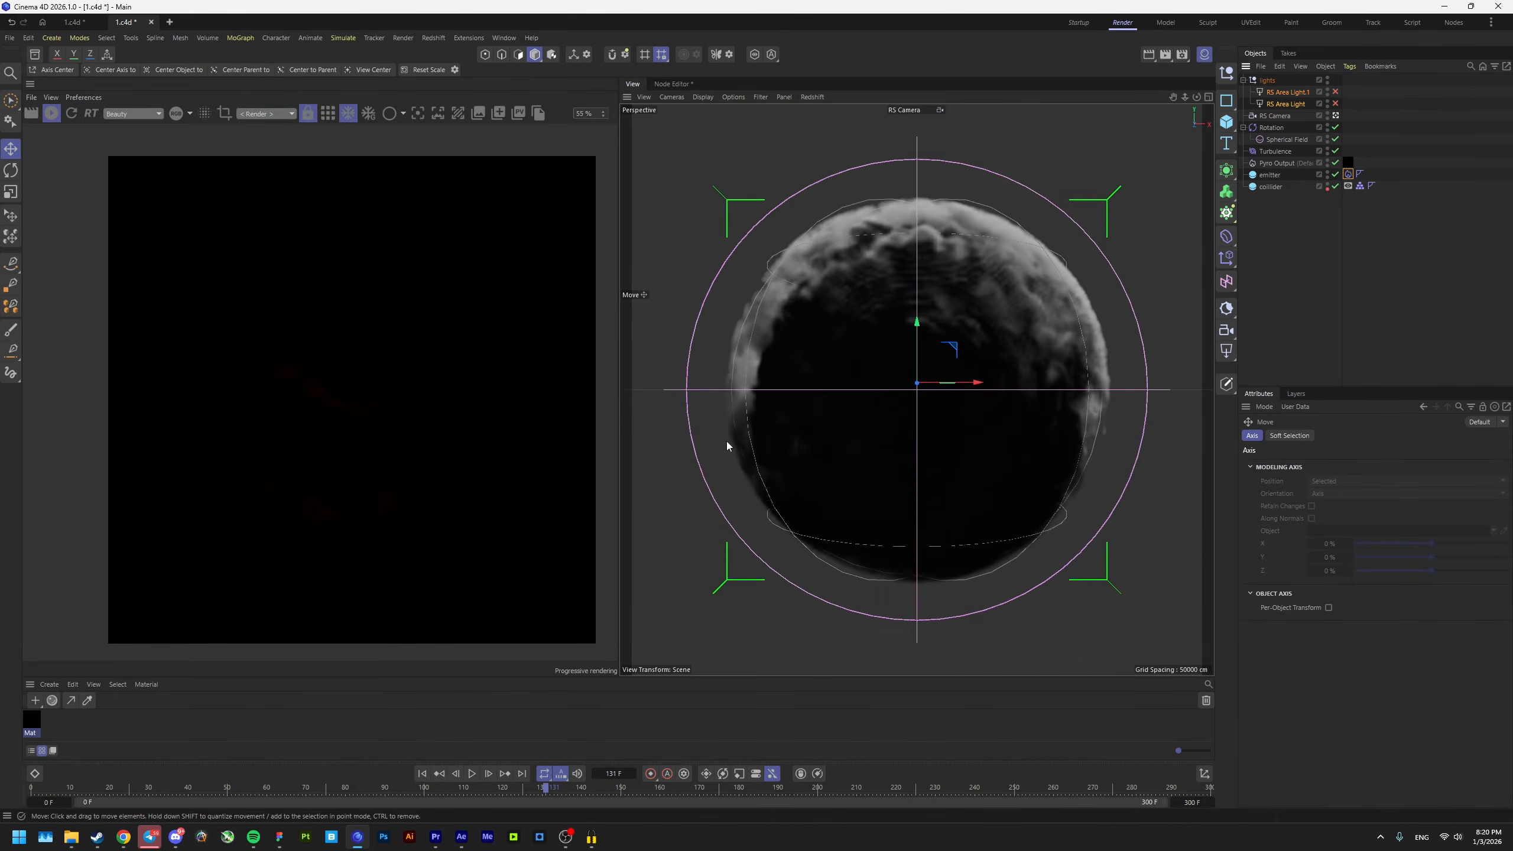
{"action": "left_click", "coordinate": [1336, 103]}
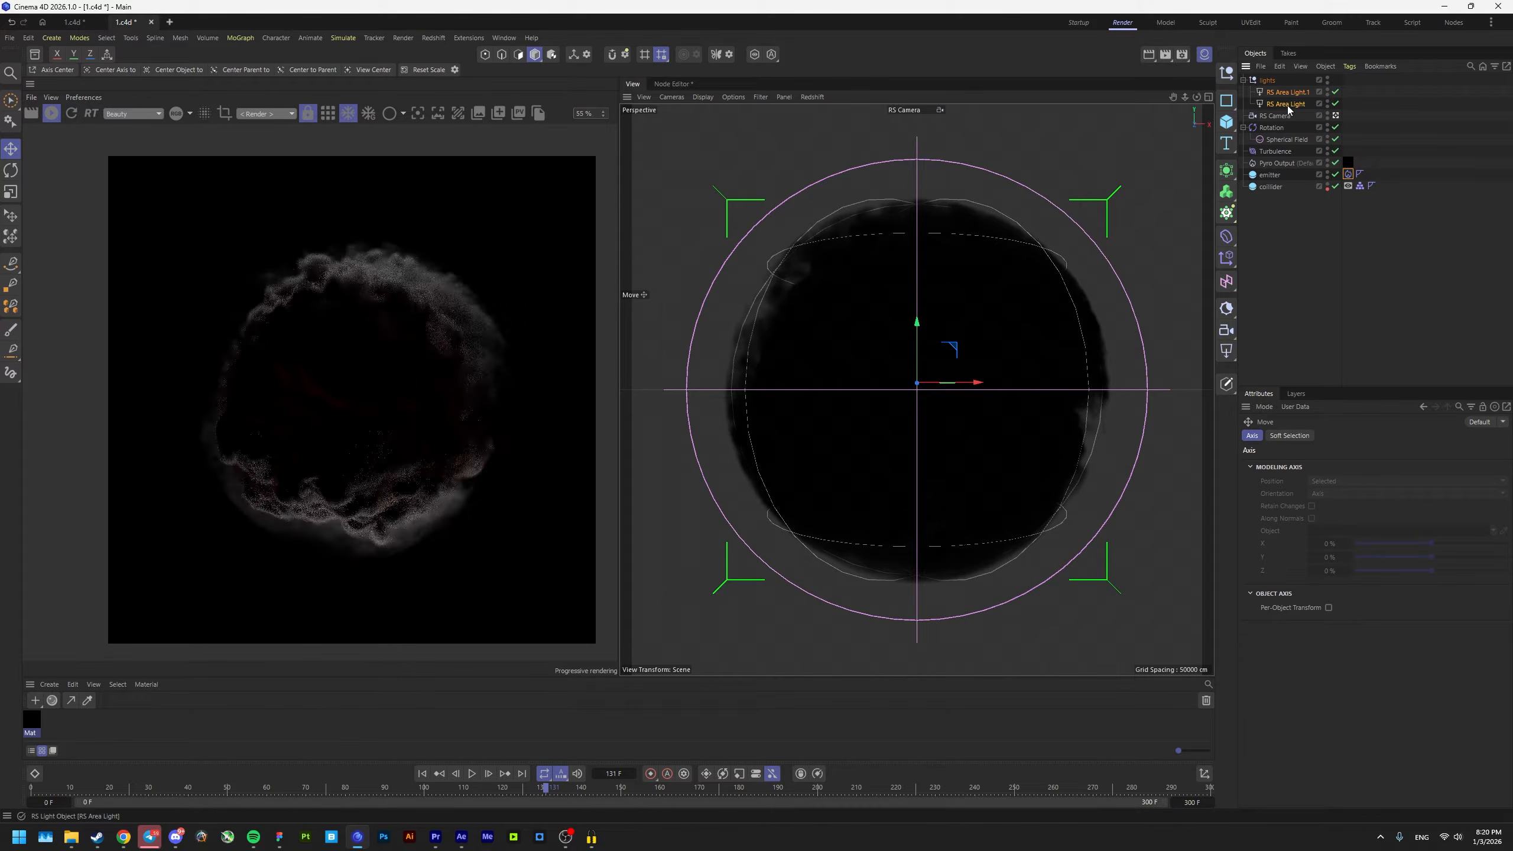
{"action": "scroll", "coordinate": [234, 353], "scroll_direction": "up", "scroll_amount": 2}
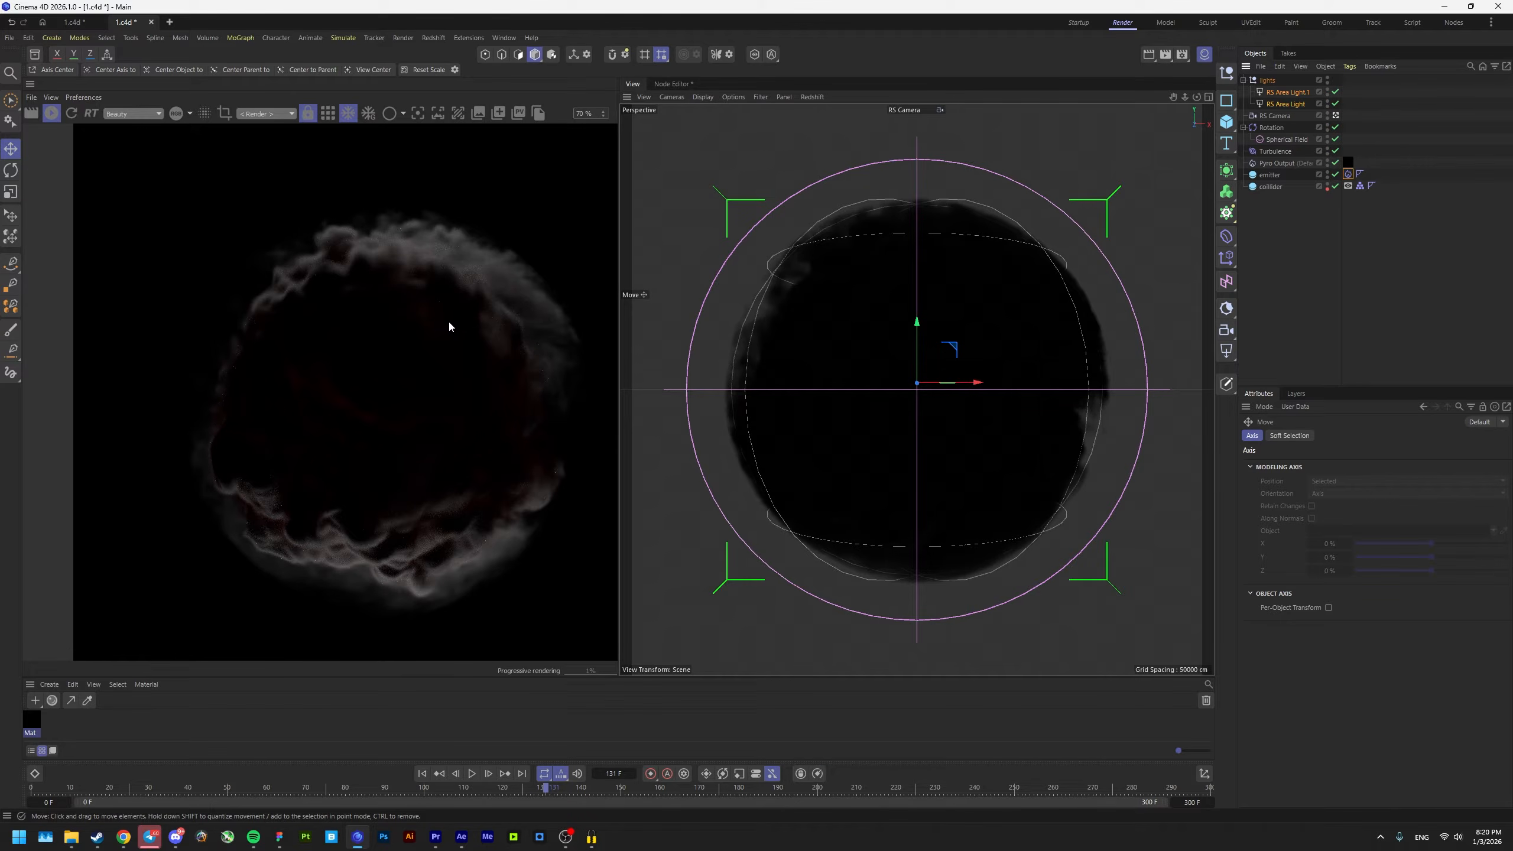
Step: Set the Relative Density Dissipation to 2% in the project's Pyro simulation settings
{"action": "key", "text": "ctrl+d"}
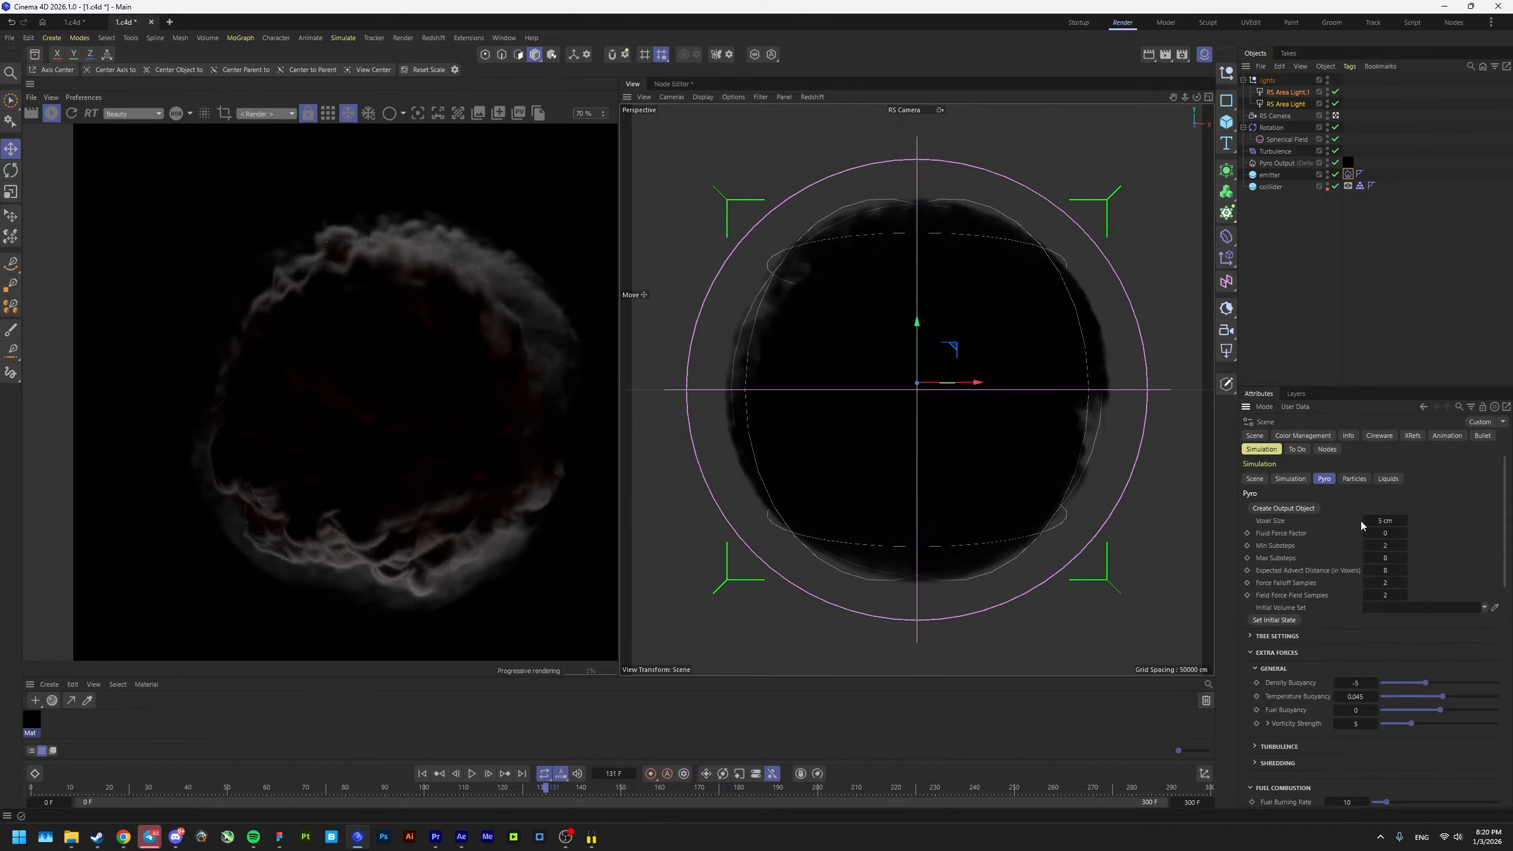
{"action": "double_click", "coordinate": [1356, 683]}
{"action": "scroll", "coordinate": [1348, 662], "scroll_direction": "down", "scroll_amount": 10}
{"action": "double_click", "coordinate": [1385, 555]}
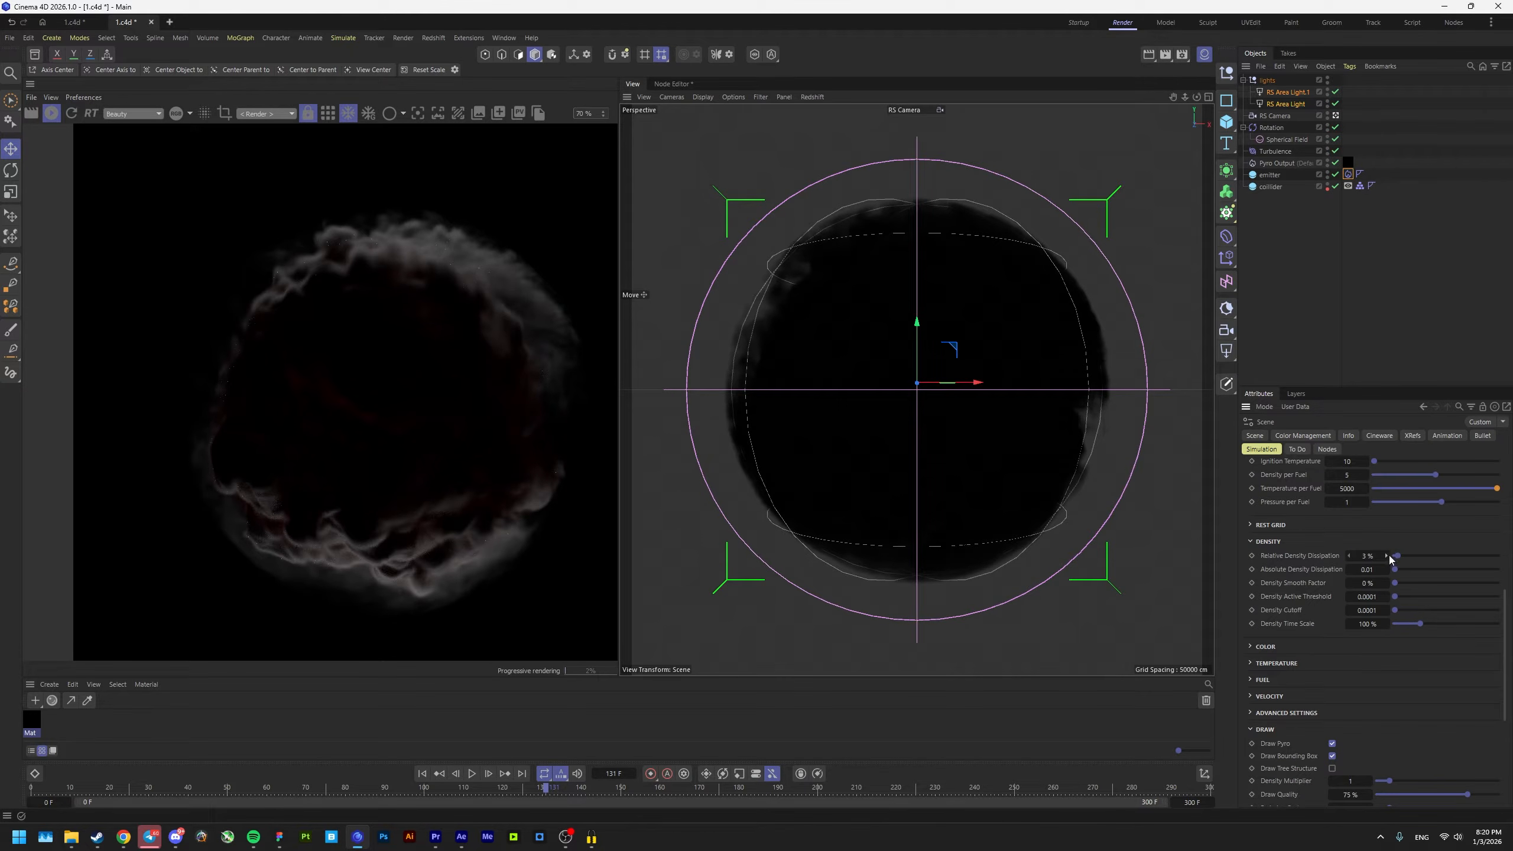
{"action": "type", "text": "2"}
{"action": "key", "text": "Return"}
Step: Save the project, stop the live render and replay the simulation from the first frame
{"action": "key", "text": "ctrl+s"}
{"action": "left_click", "coordinate": [51, 113]}
{"action": "left_click", "coordinate": [422, 773]}
{"action": "left_click", "coordinate": [472, 774]}
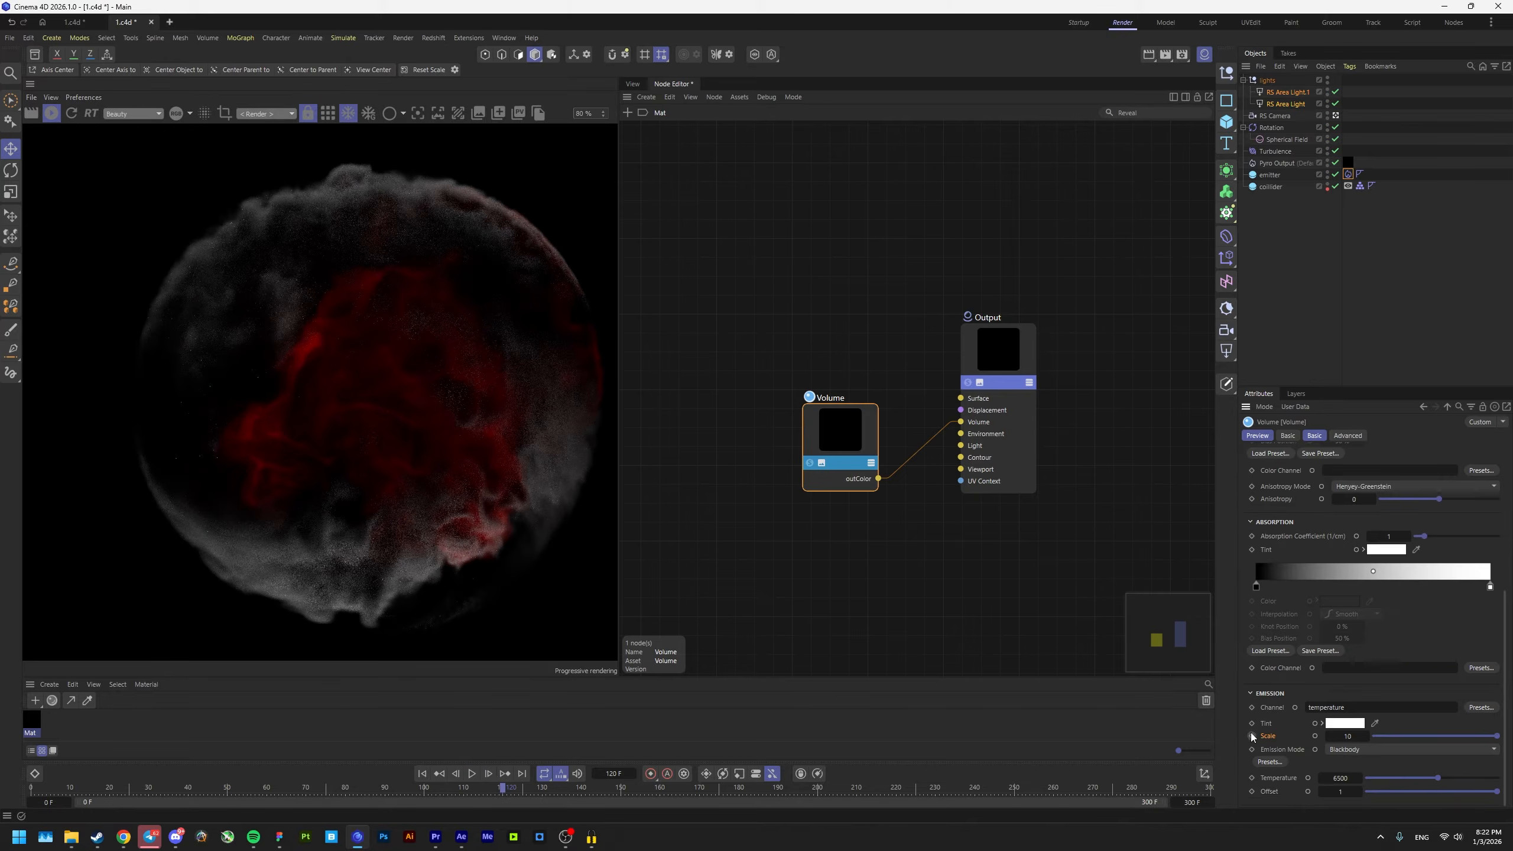
Step: Switch the Volume node's Emission Mode to Color Ramp, with a bright blue end knot shifted towards the ramp's dark end
{"action": "left_click", "coordinate": [1349, 750]}
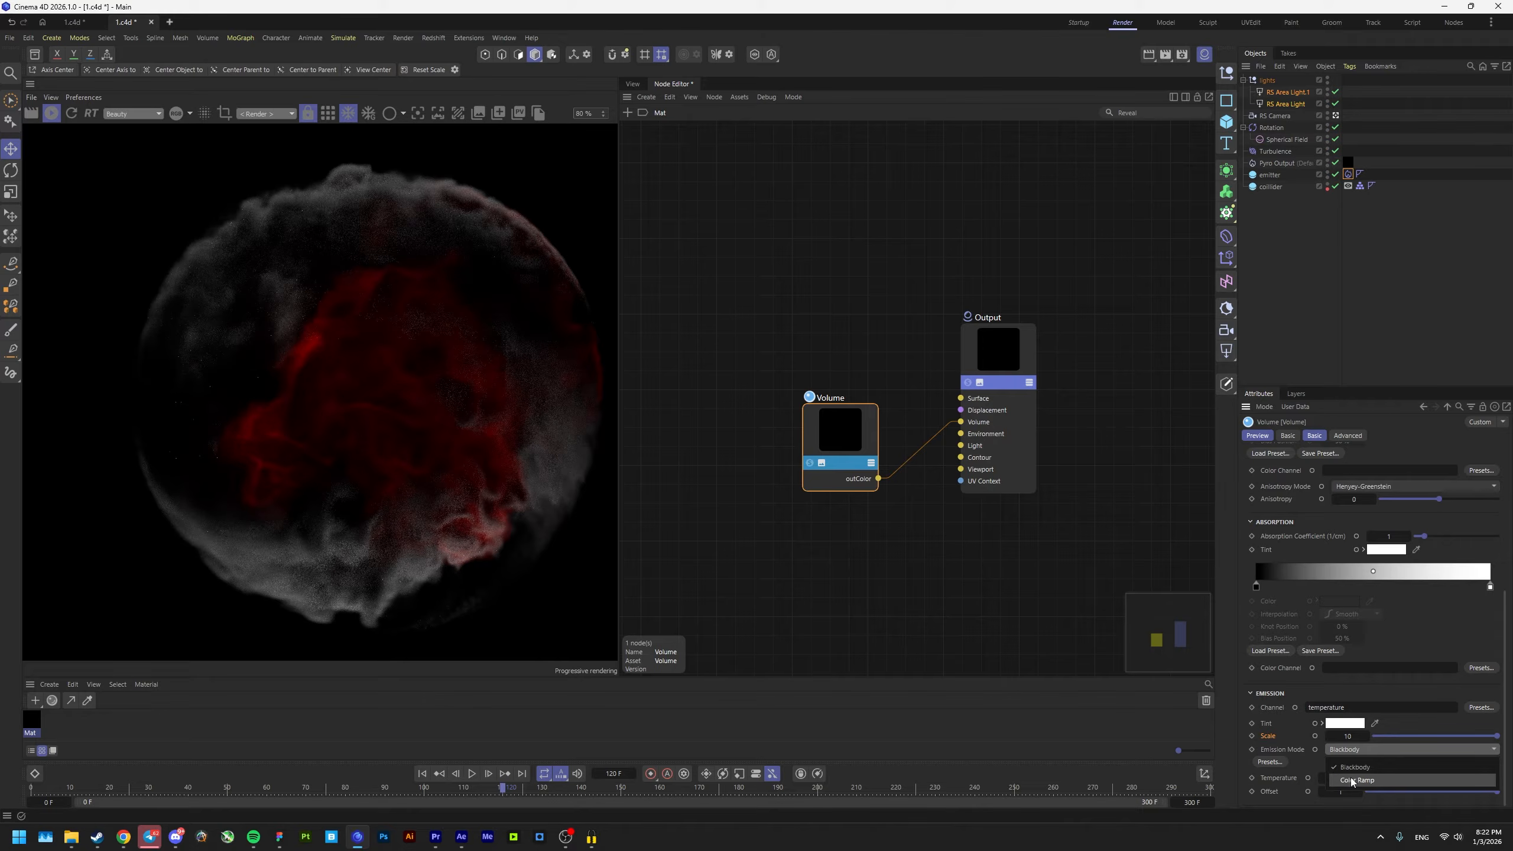
{"action": "left_click", "coordinate": [1351, 781]}
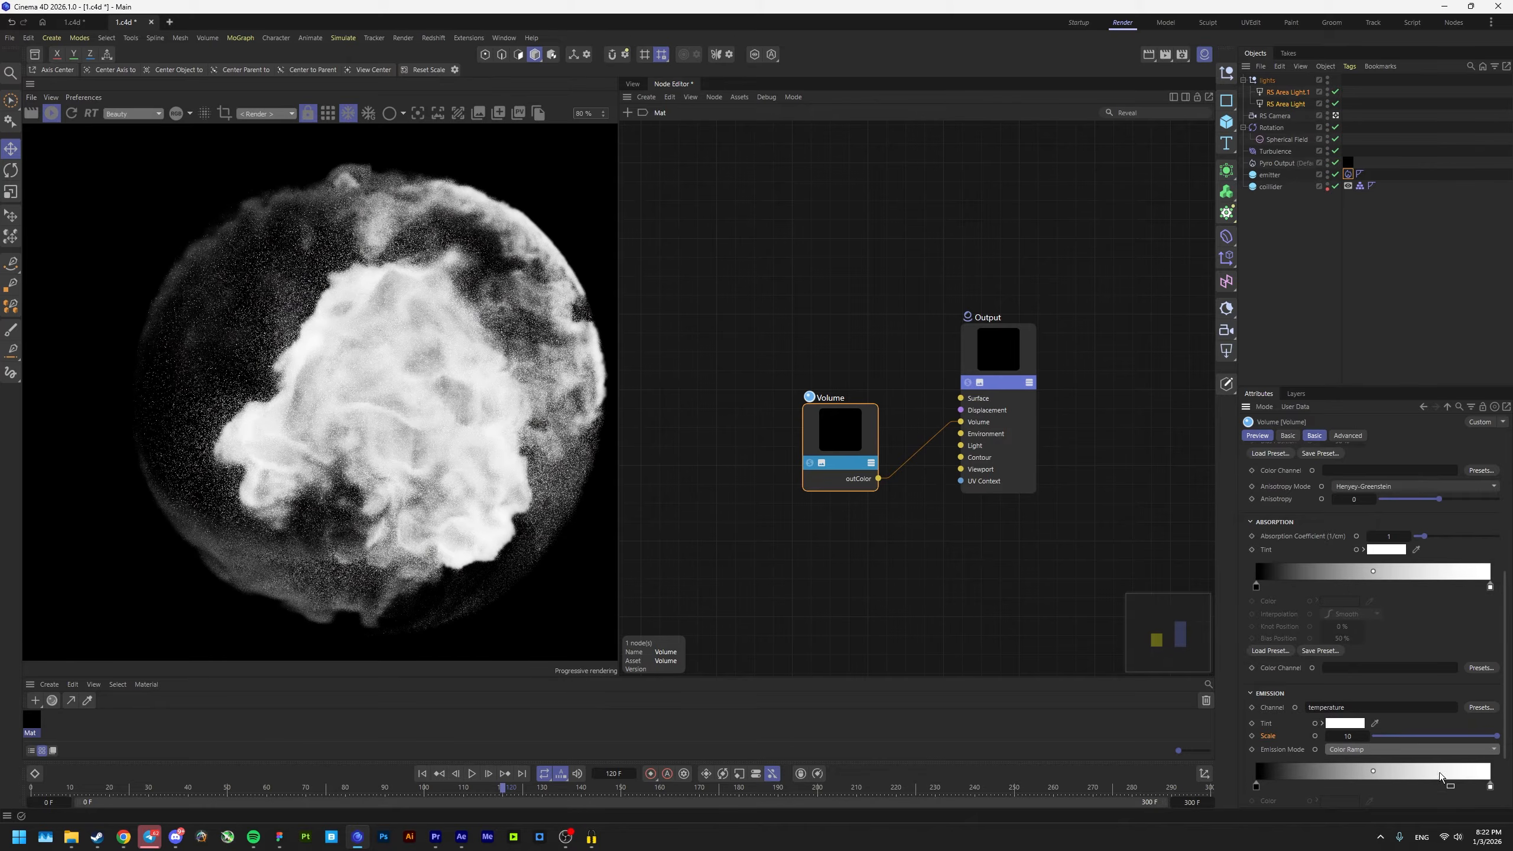
{"action": "scroll", "coordinate": [1440, 773], "scroll_direction": "down", "scroll_amount": 2}
{"action": "double_click", "coordinate": [1490, 714]}
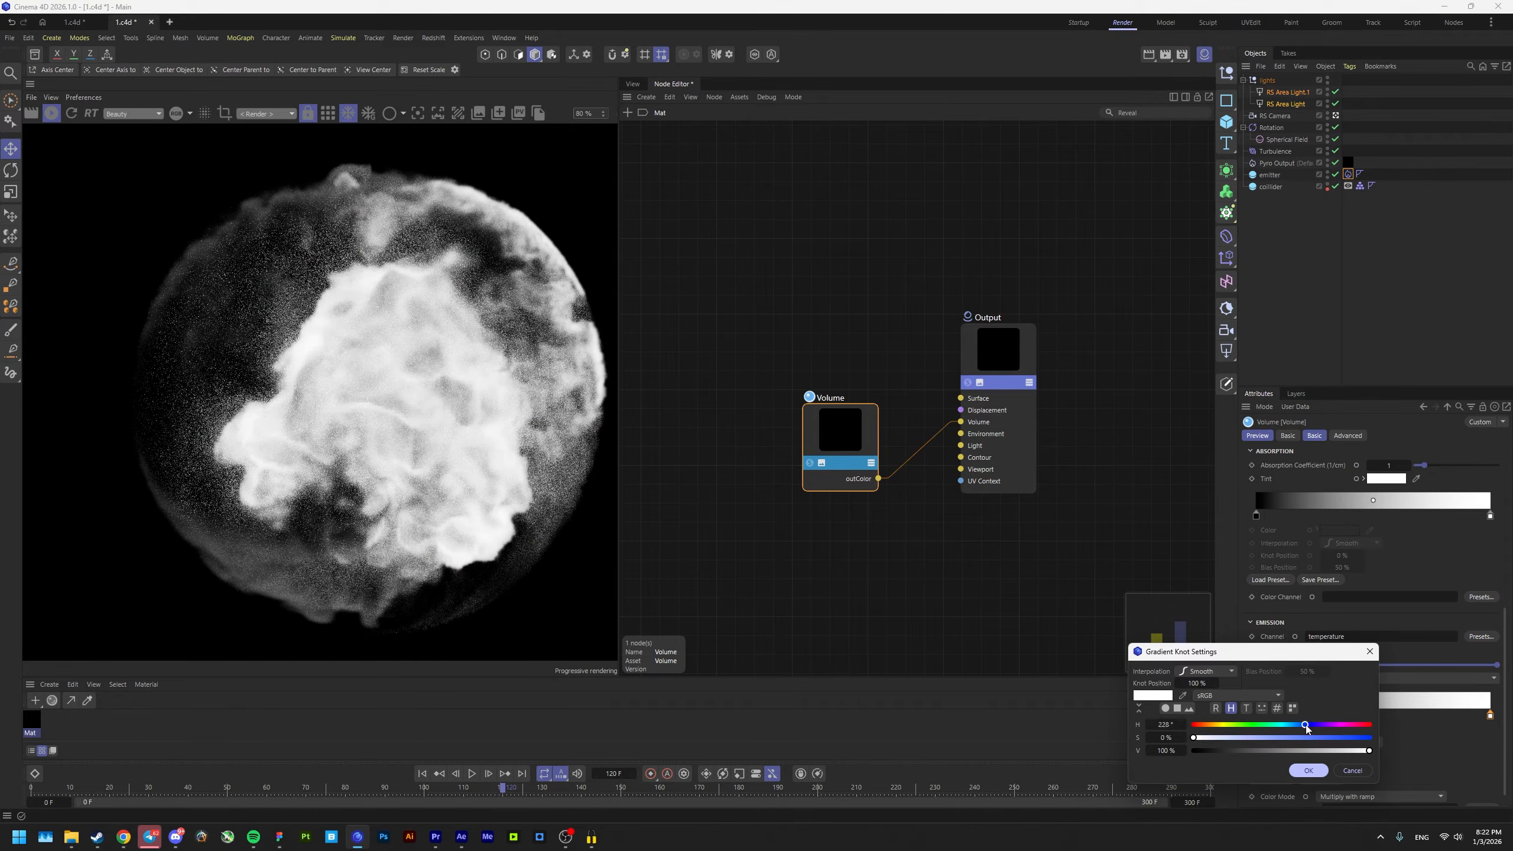
{"action": "left_click_drag", "start_coordinate": [1307, 737], "coordinate": [1331, 739]}
{"action": "left_click", "coordinate": [1308, 770]}
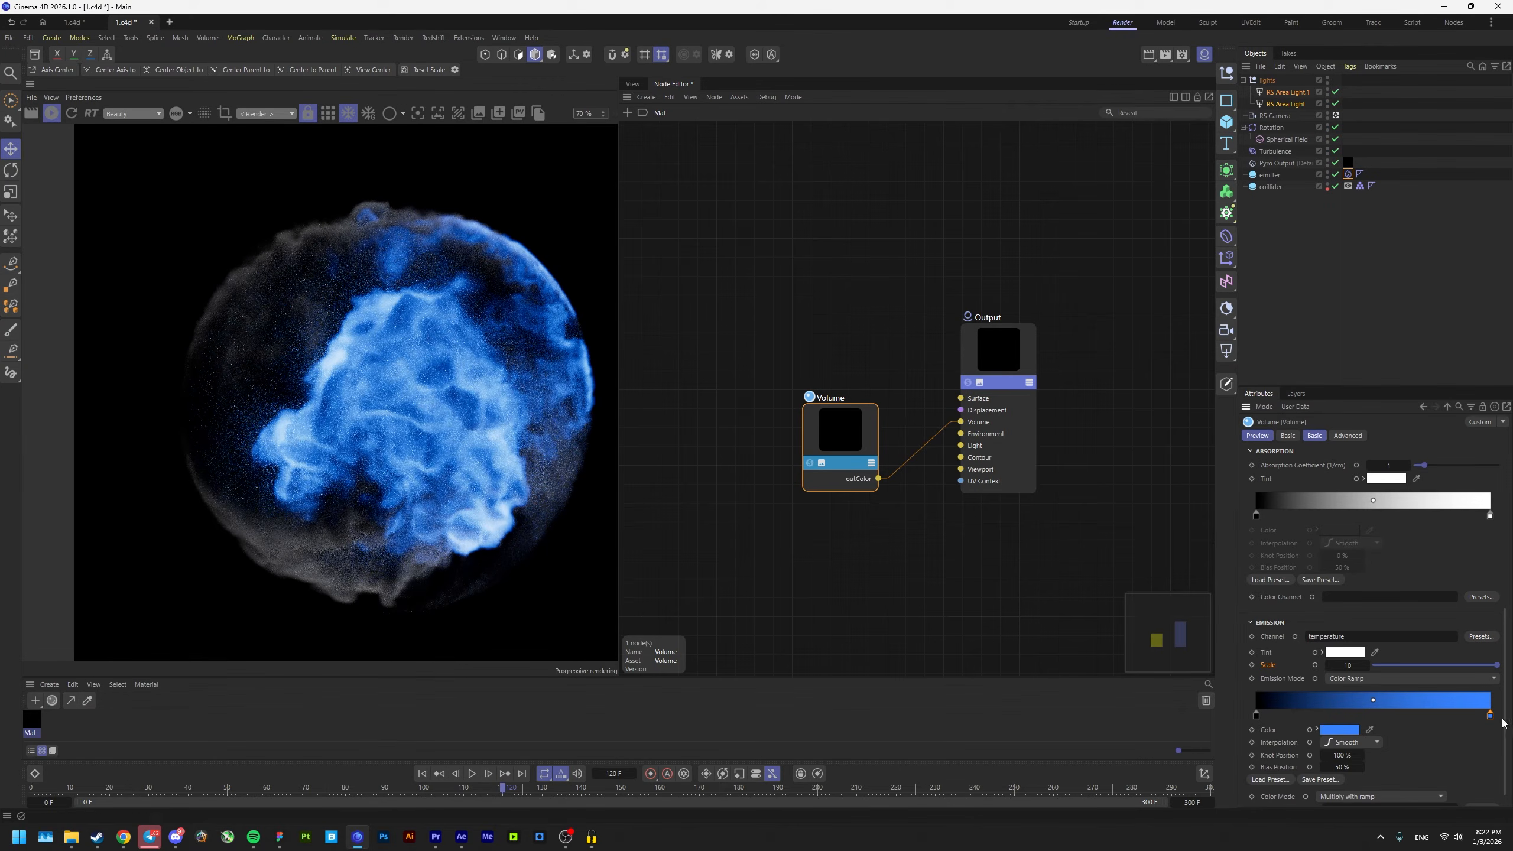
{"action": "left_click_drag", "start_coordinate": [1388, 715], "coordinate": [1349, 717]}
{"action": "scroll", "coordinate": [417, 325], "scroll_direction": "up", "scroll_amount": 3}
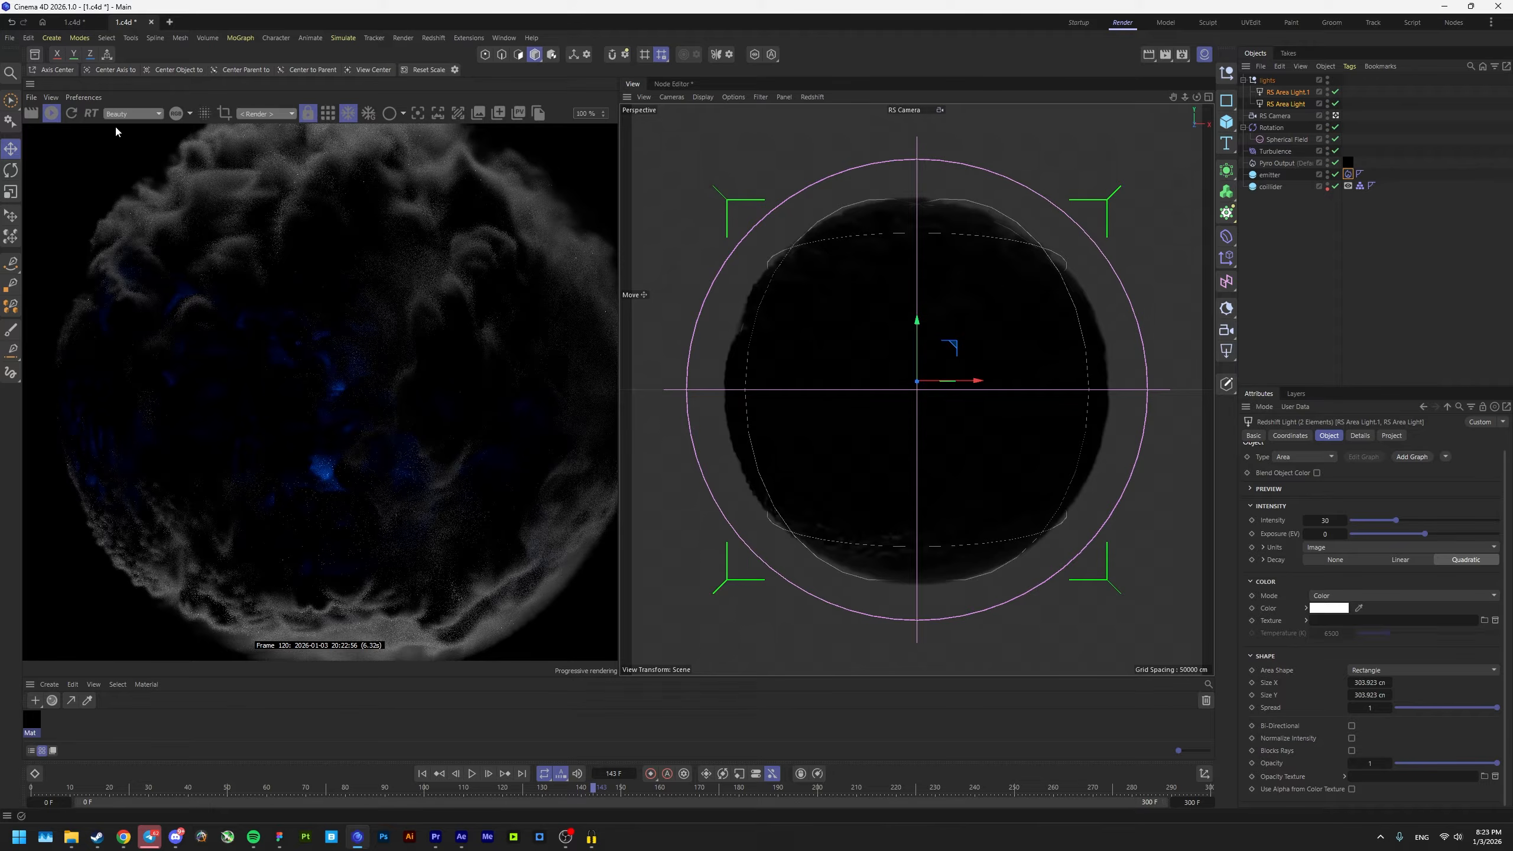
Step: Stop the live render and open the project's Pyro simulation settings
{"action": "left_click", "coordinate": [52, 114]}
{"action": "scroll", "coordinate": [223, 265], "scroll_direction": "down", "scroll_amount": 2}
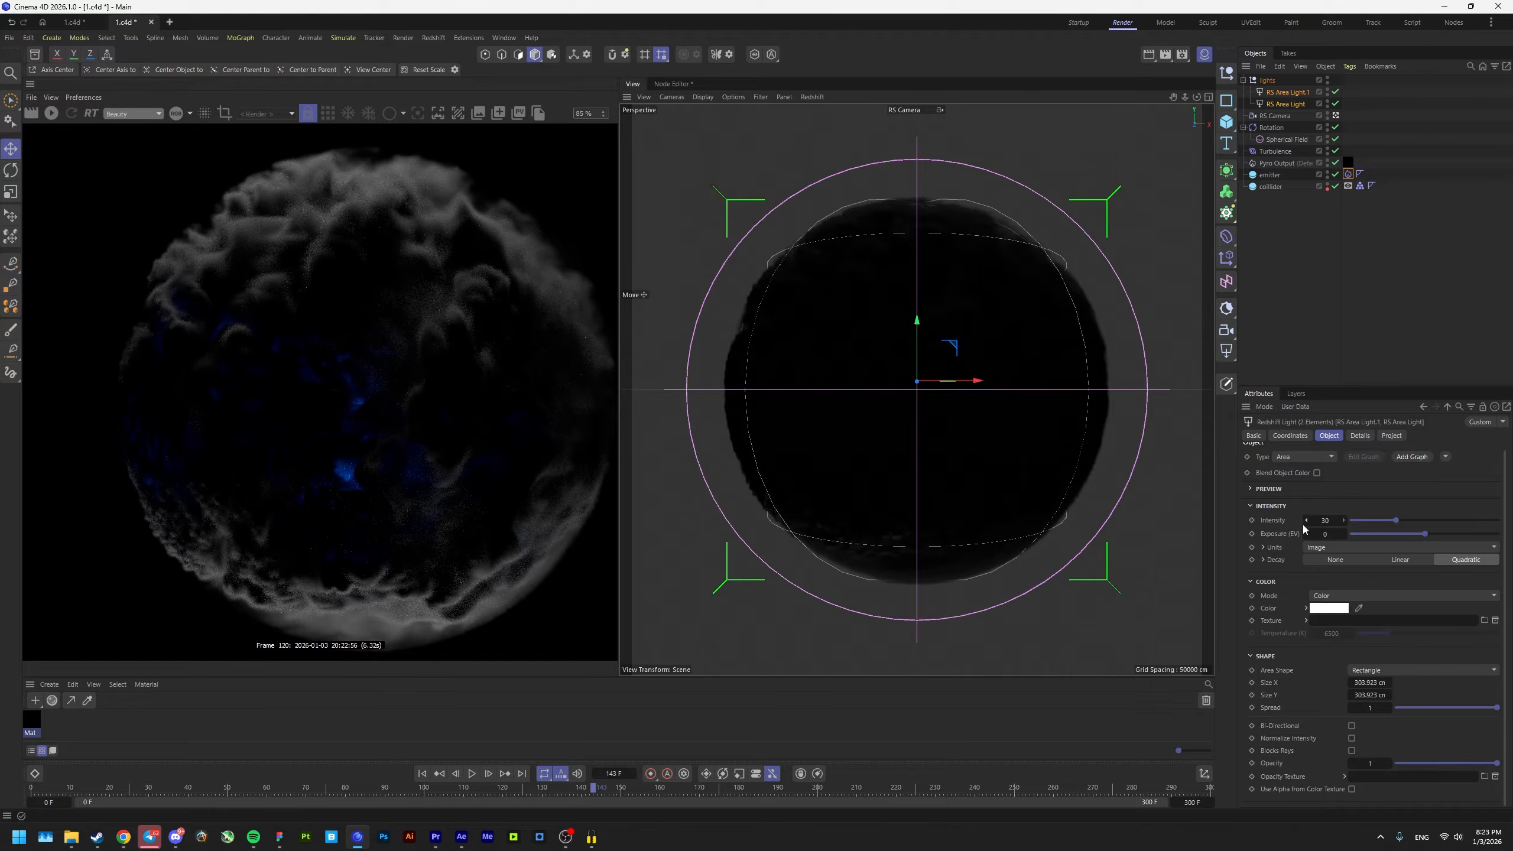
{"action": "key", "text": "ctrl+d"}
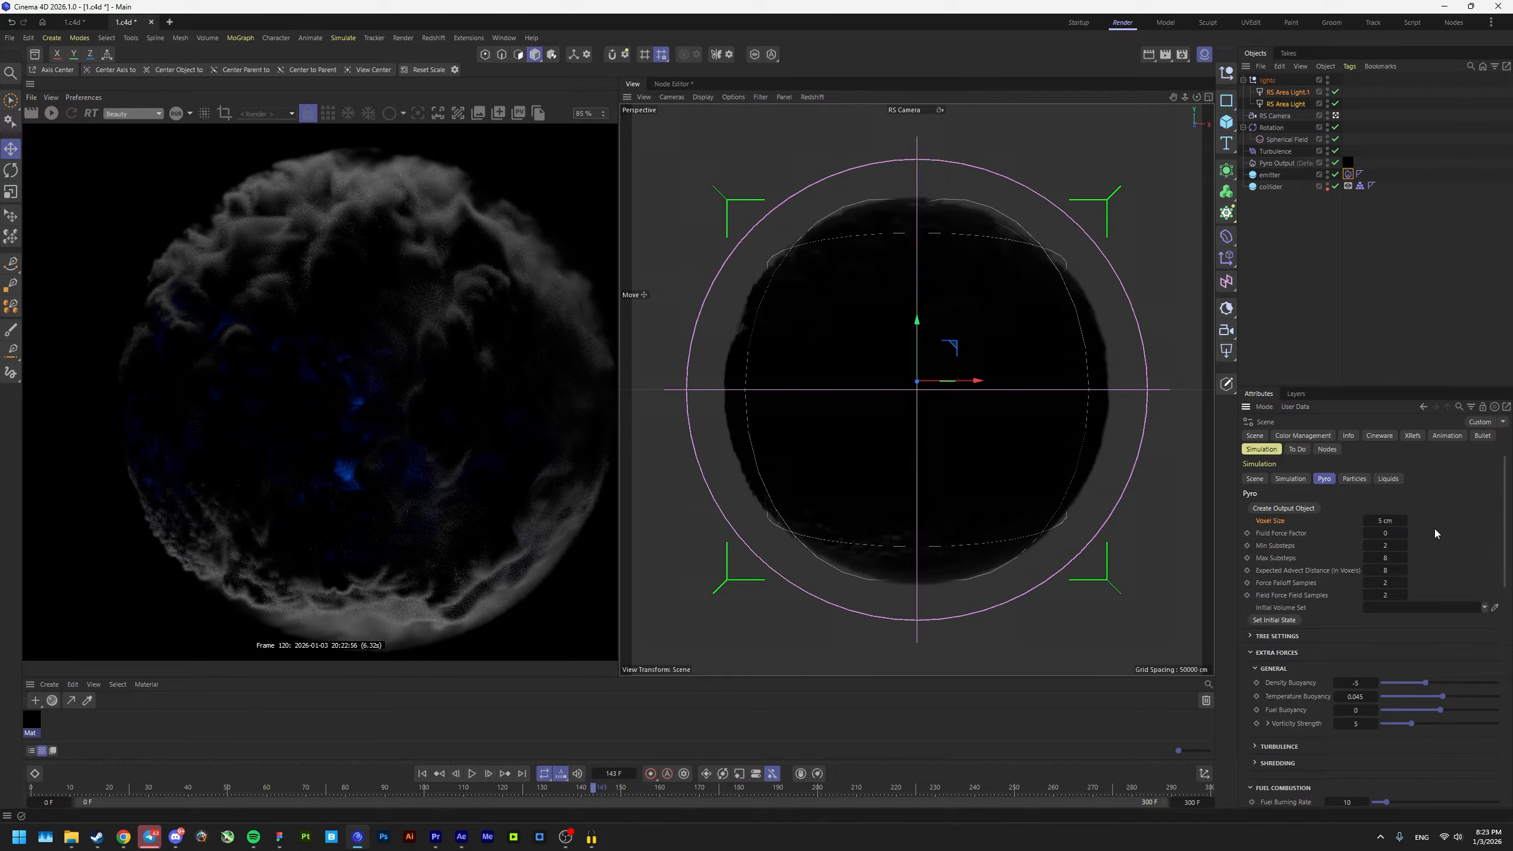
Step: Try an Upres Factor of 3 in the Pyro Output's cache settings
{"action": "left_click", "coordinate": [1277, 162]}
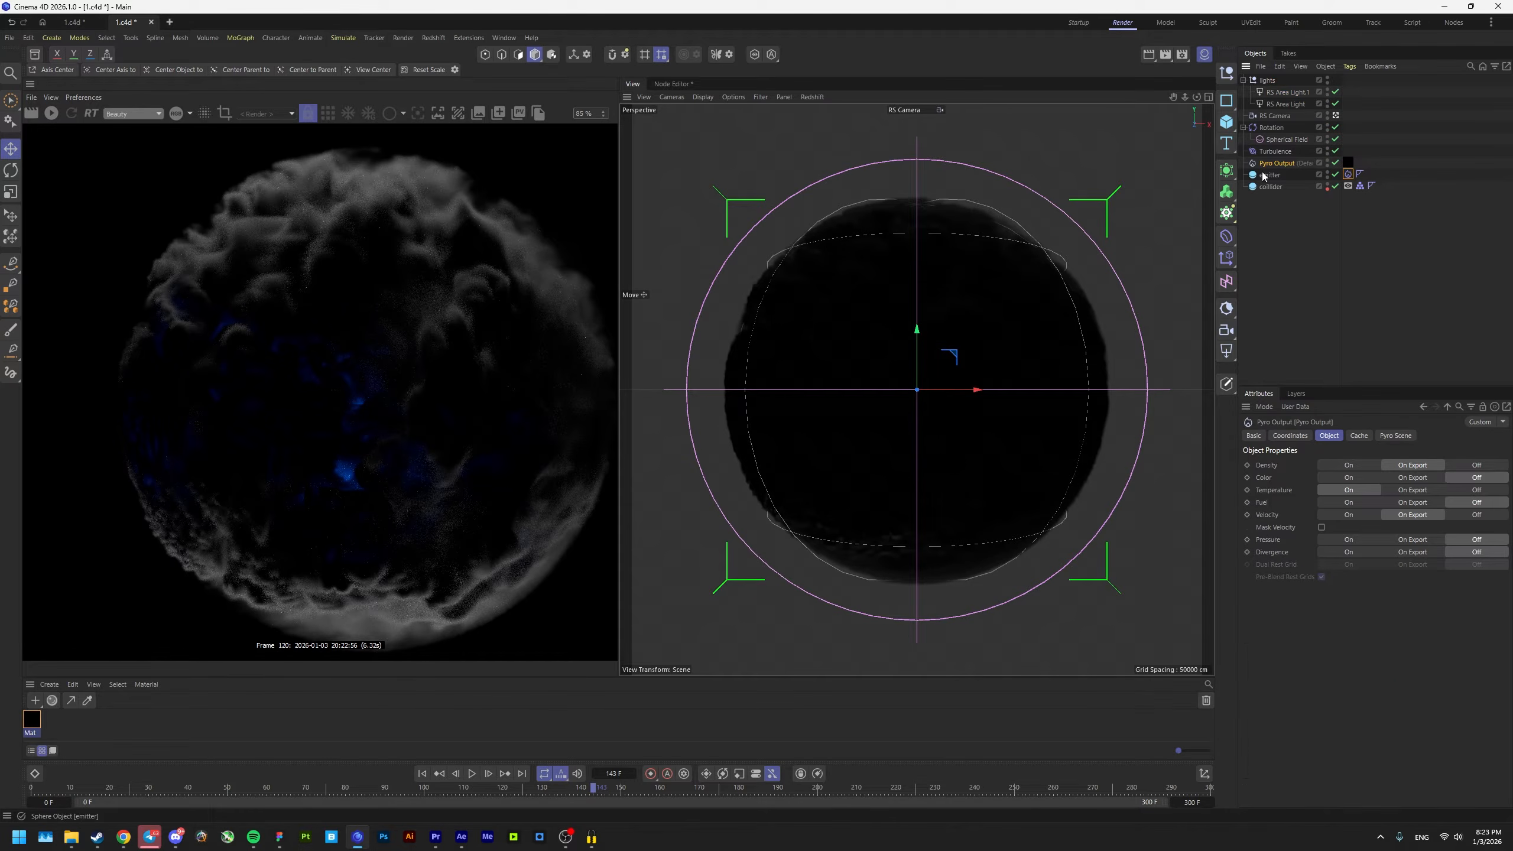
{"action": "left_click", "coordinate": [1350, 437]}
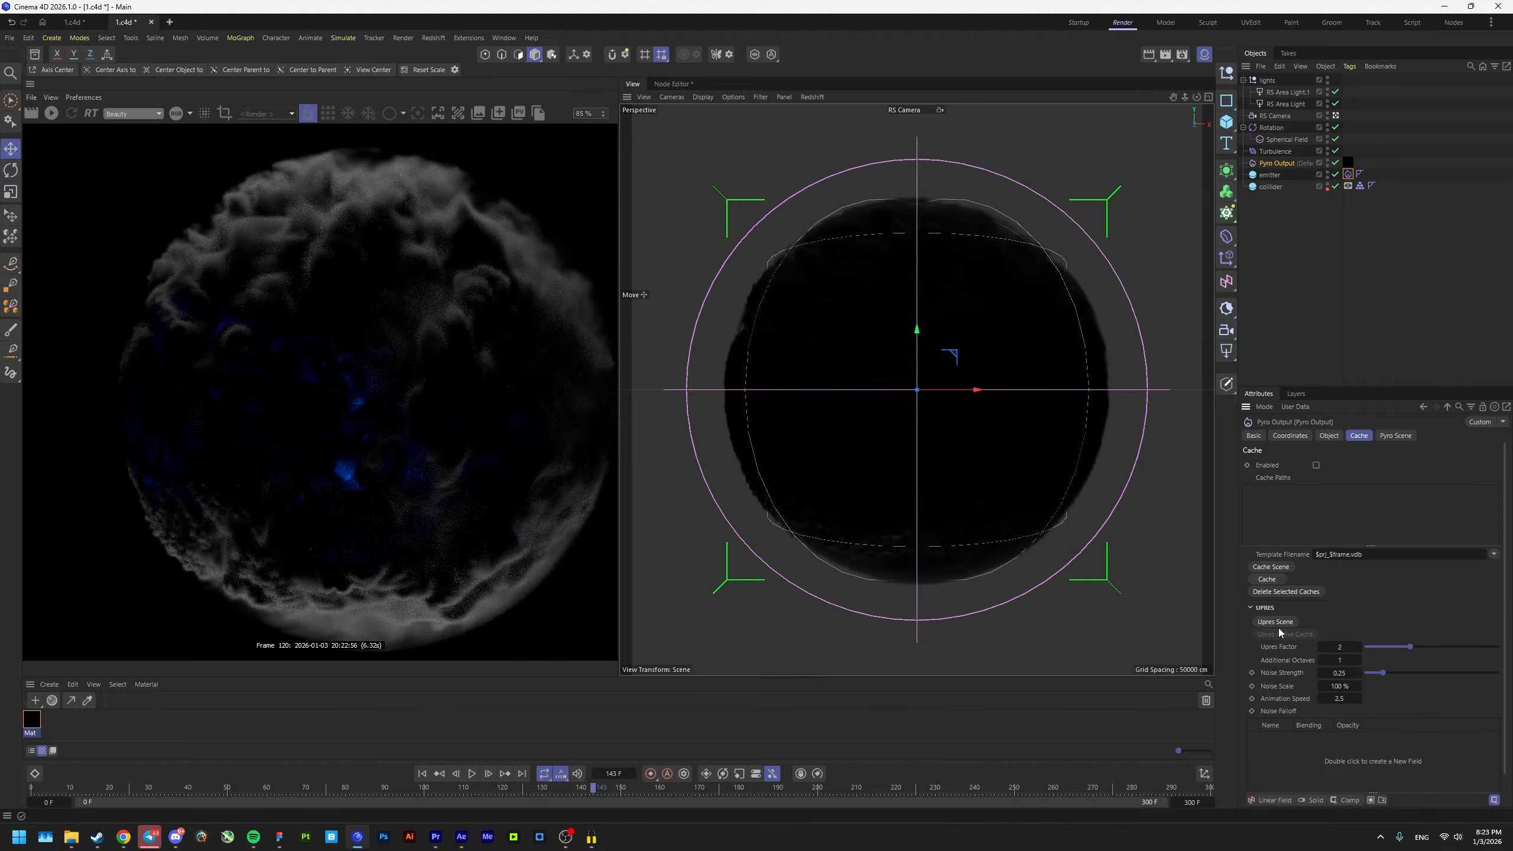
{"action": "left_click", "coordinate": [1341, 647]}
{"action": "type", "text": "3"}
{"action": "key", "text": "Return"}
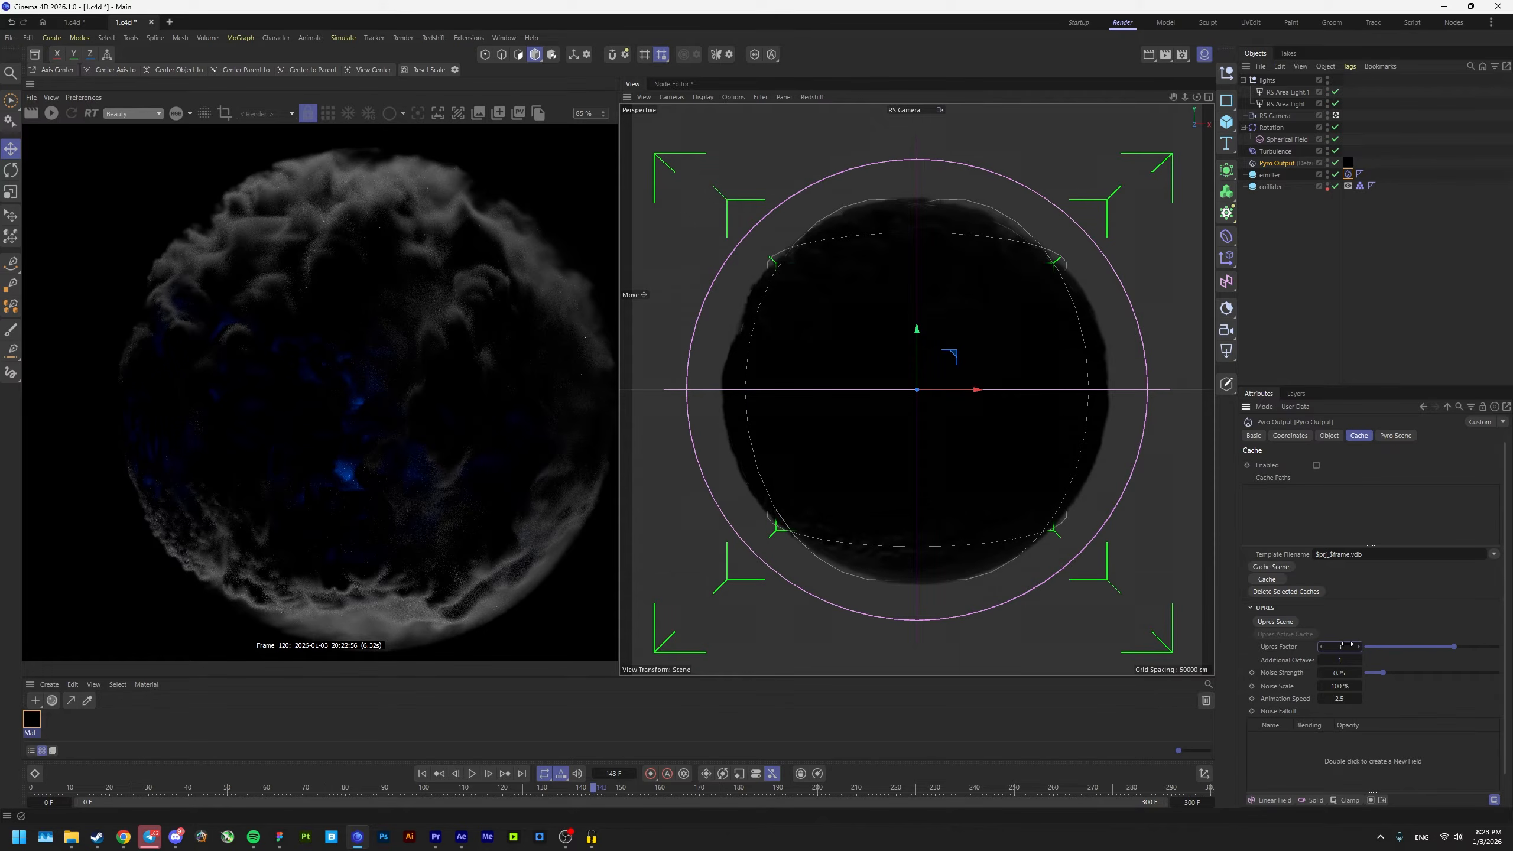
Step: Set the Upres Factor to 2 and run Upres Scene on the Pyro Output
{"action": "left_click", "coordinate": [1348, 646]}
{"action": "type", "text": "2"}
{"action": "key", "text": "Return"}
{"action": "left_click", "coordinate": [1275, 622]}
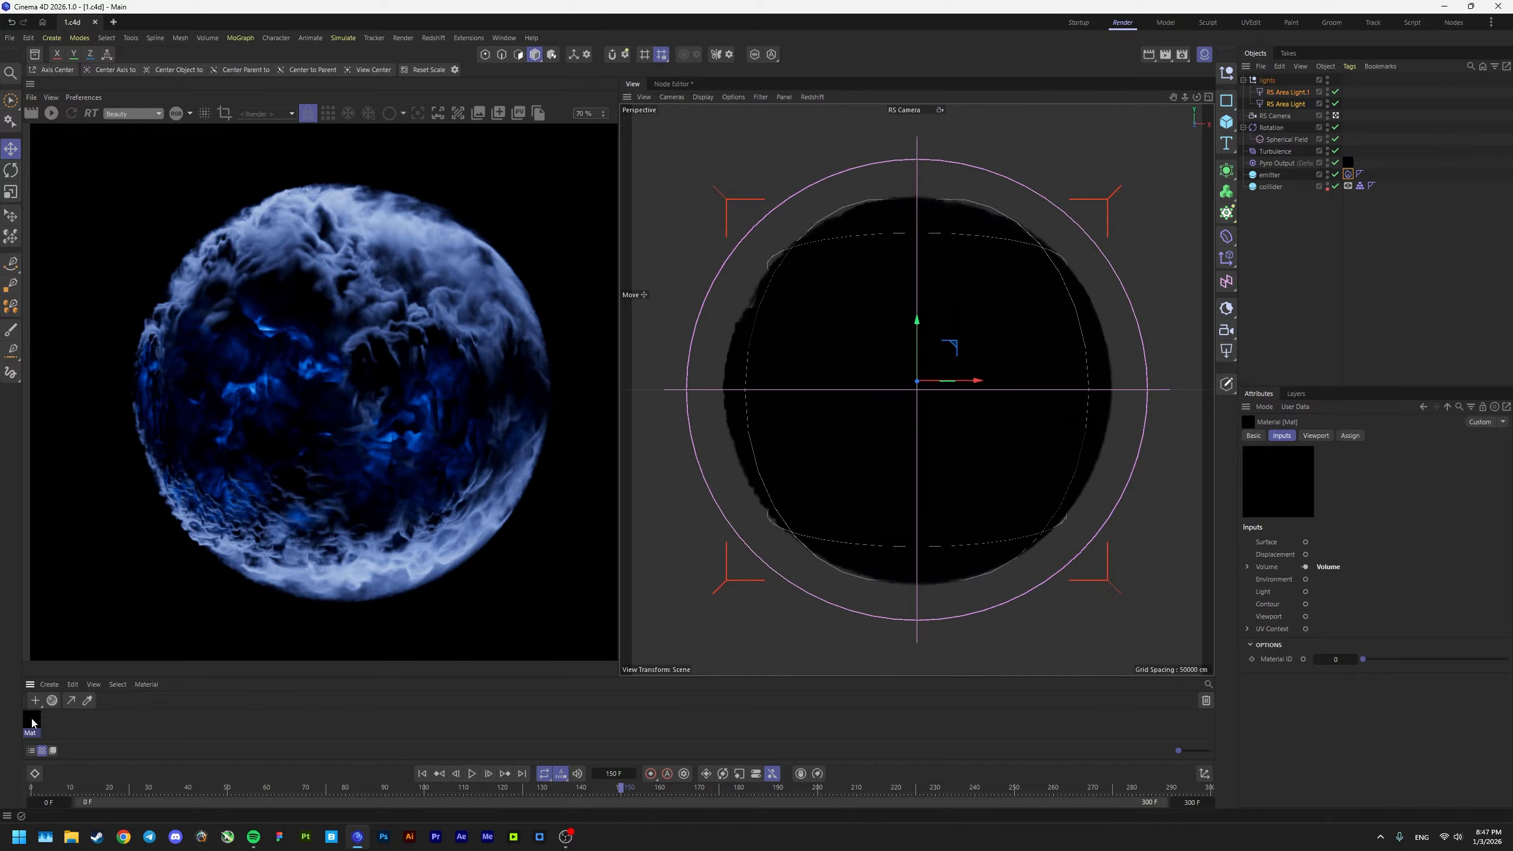
Step: Open the Mat material's node graph and examine the Volume node's scatter and emission ramps
{"action": "double_click", "coordinate": [31, 719]}
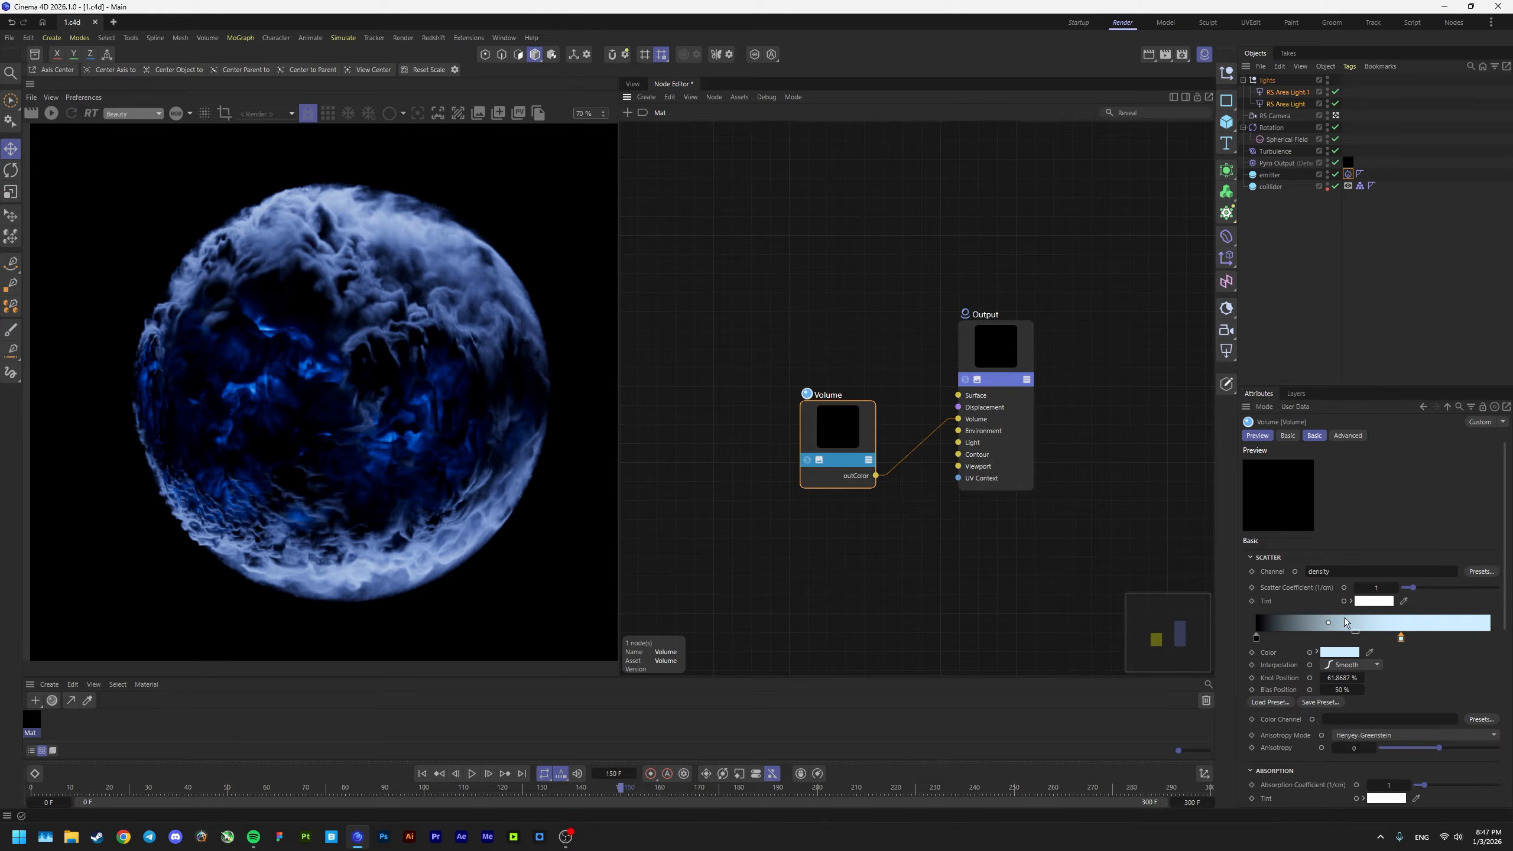
{"action": "scroll", "coordinate": [1246, 549], "scroll_direction": "down", "scroll_amount": 5}
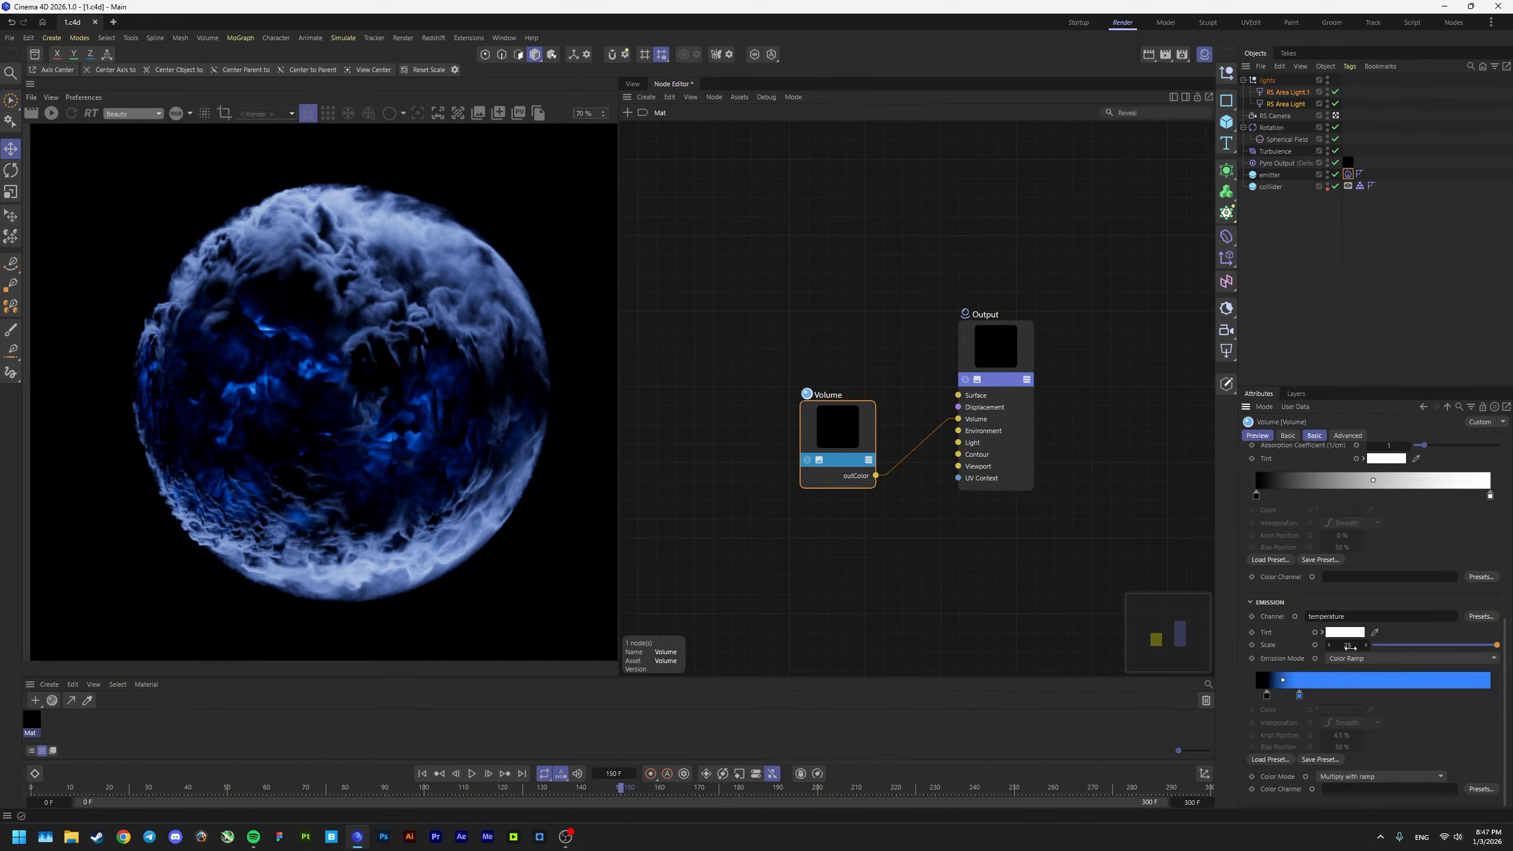
{"action": "scroll", "coordinate": [1323, 655], "scroll_direction": "up", "scroll_amount": 5}
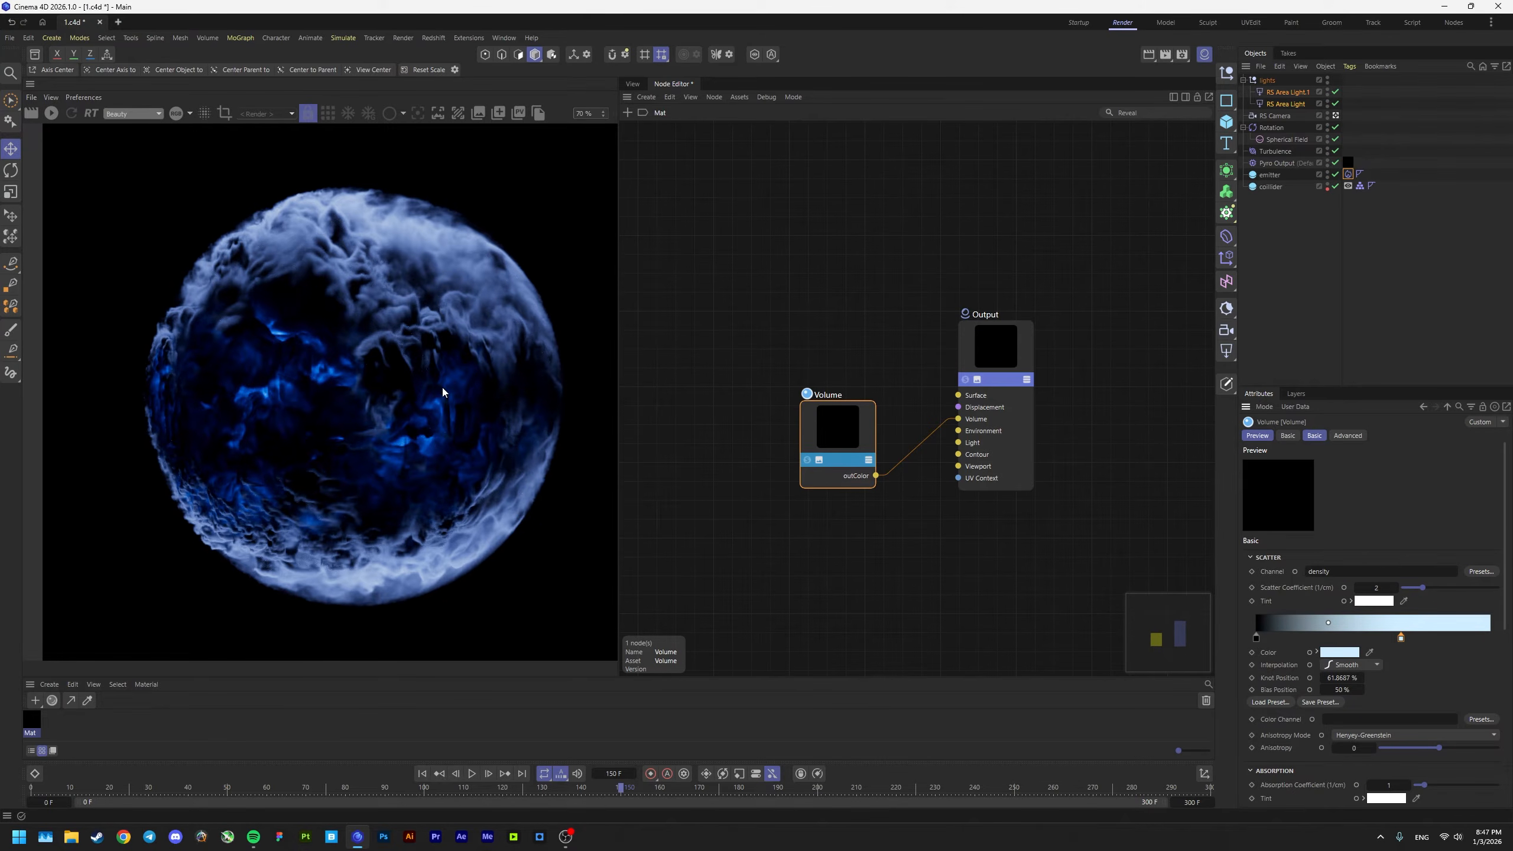
Step: Set the Volume node's Scatter Coefficient to 1 and compare the rendered smoke detail
{"action": "scroll", "coordinate": [443, 392], "scroll_direction": "up", "scroll_amount": 1}
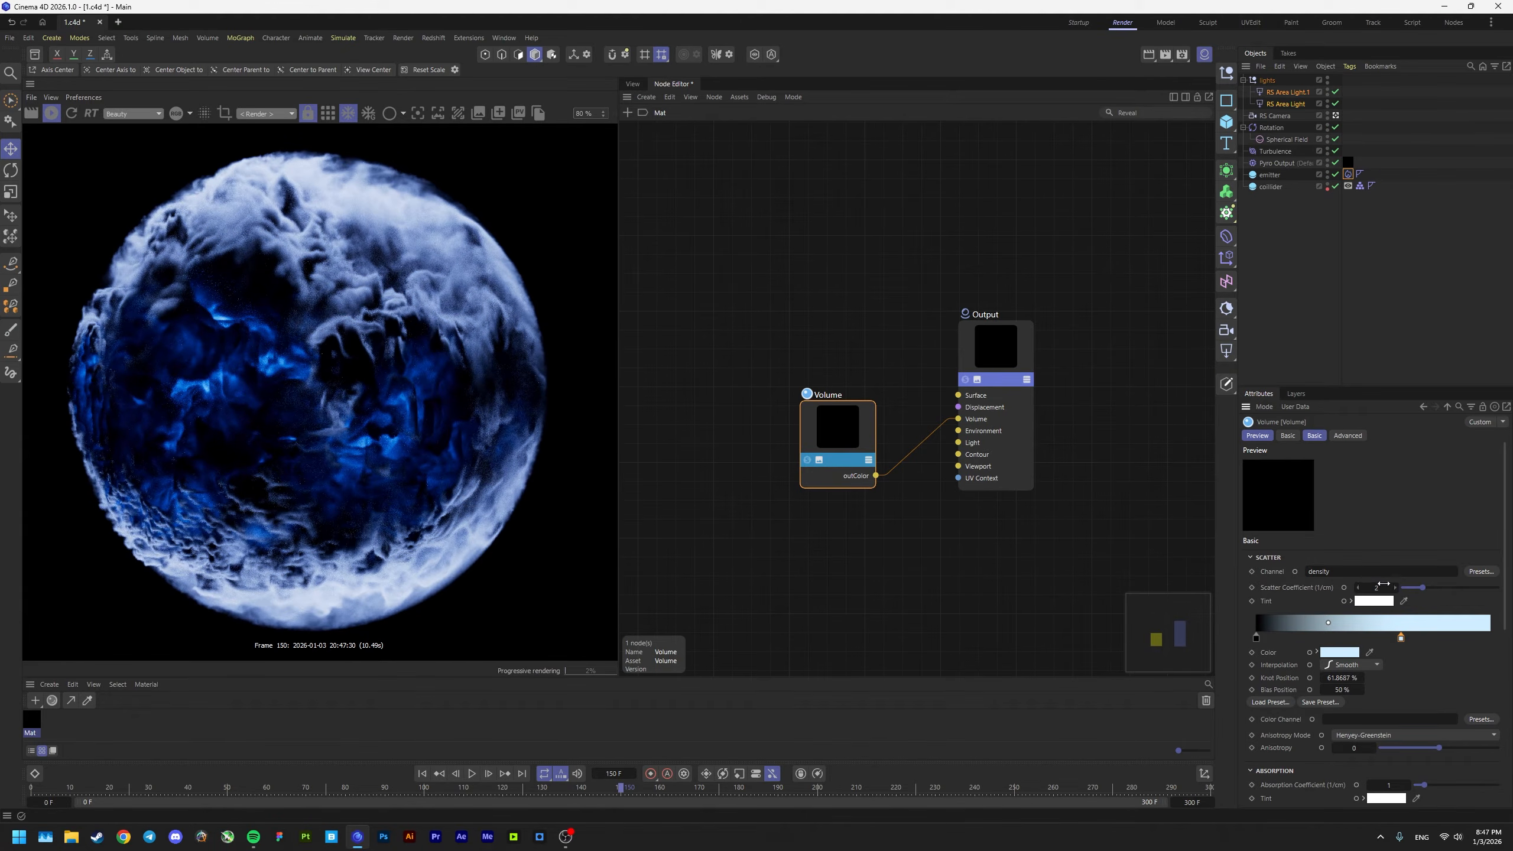
{"action": "left_click_drag", "start_coordinate": [1375, 587], "coordinate": [1381, 590]}
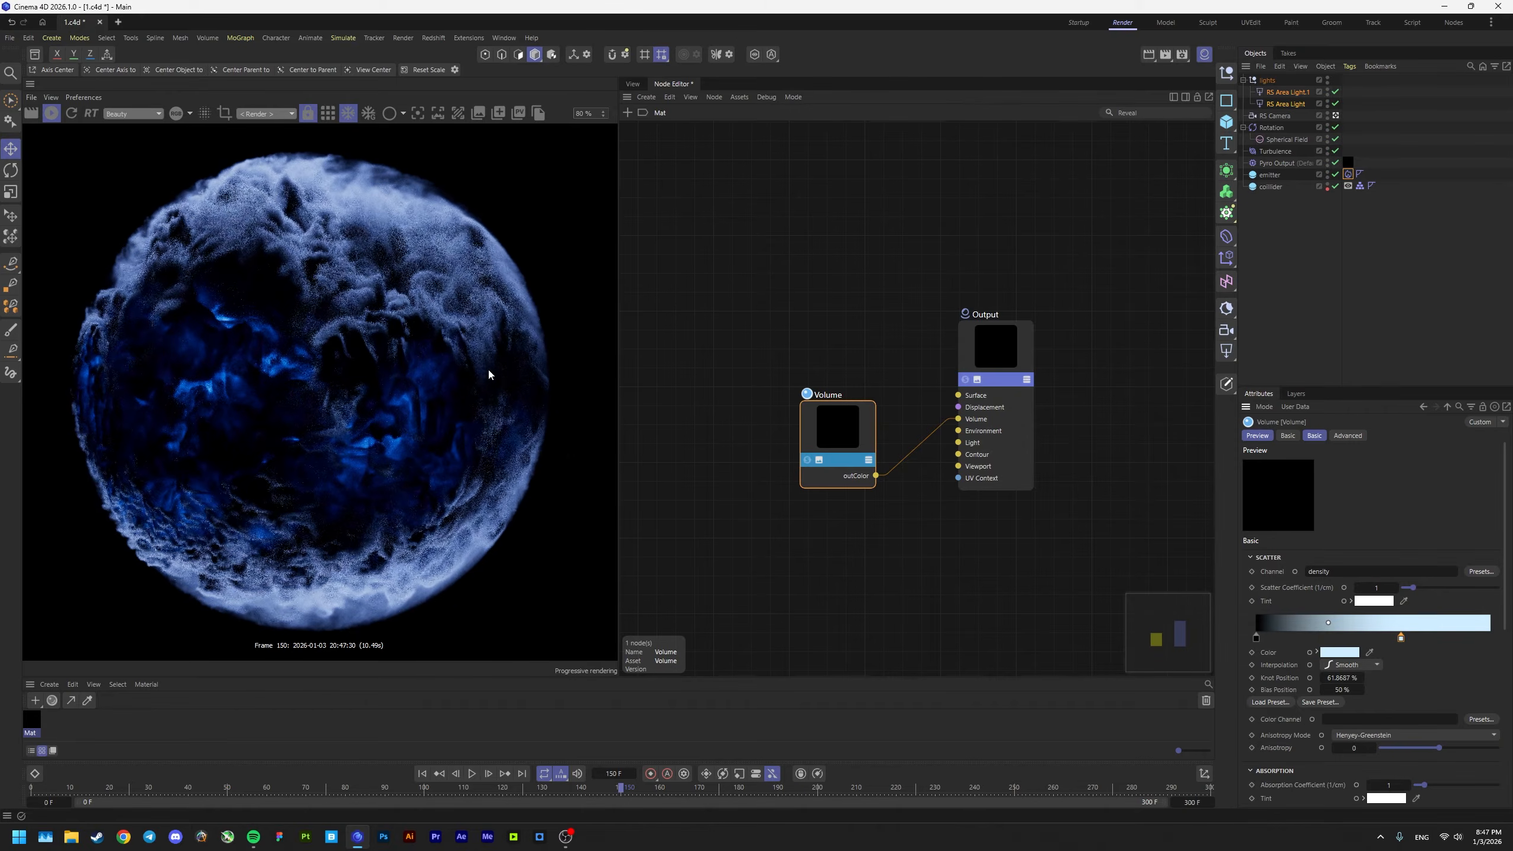
{"action": "left_click_drag", "start_coordinate": [487, 366], "coordinate": [519, 371]}
{"action": "scroll", "coordinate": [385, 366], "scroll_direction": "down", "scroll_amount": 1}
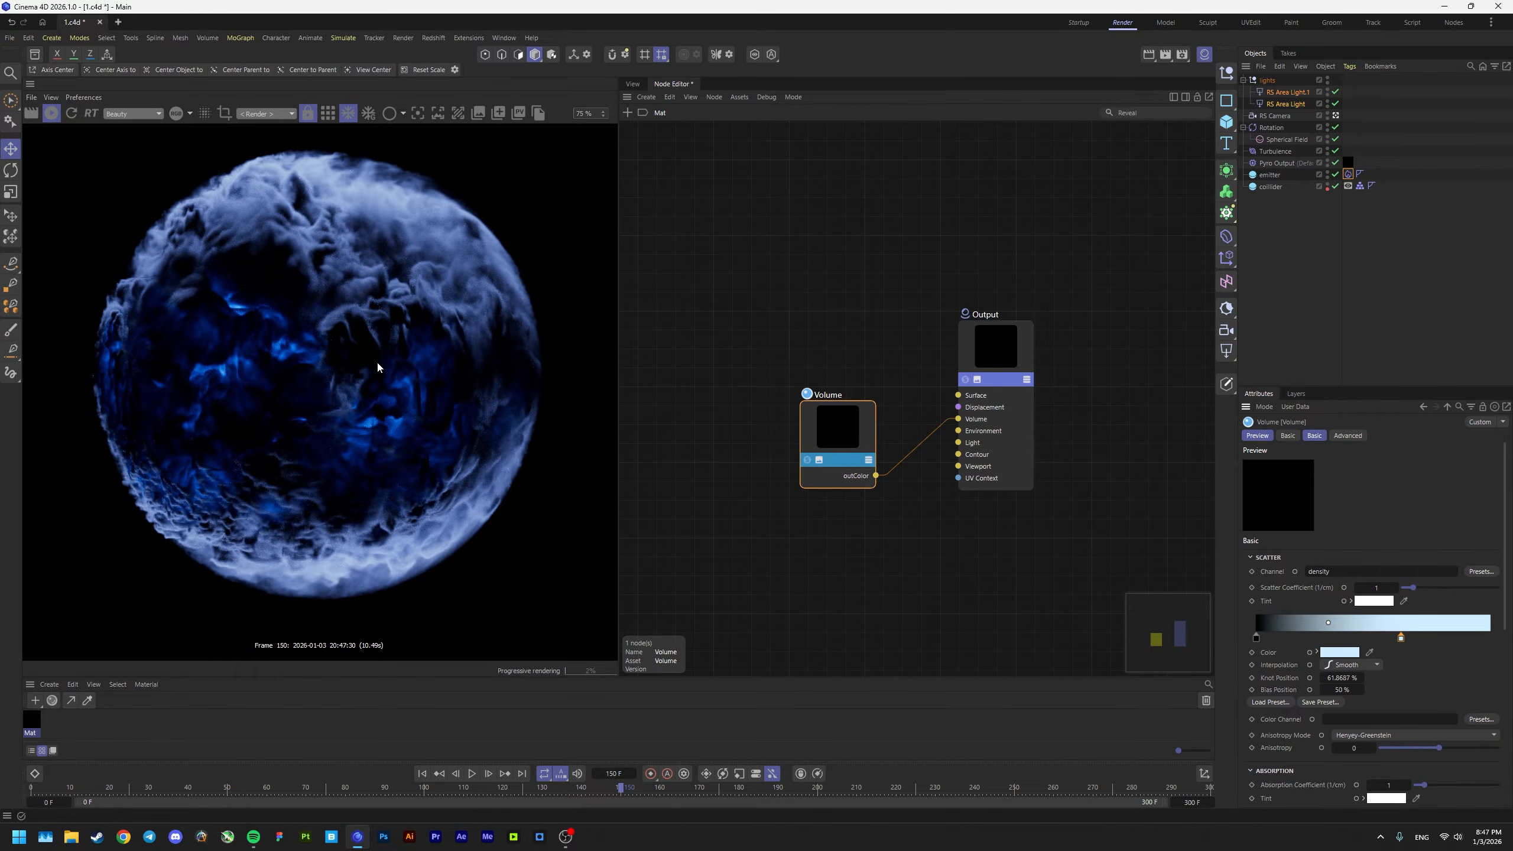
Step: Review the two RS area lights' settings, then delete both lights from the lights group
{"action": "left_click", "coordinate": [1279, 95]}
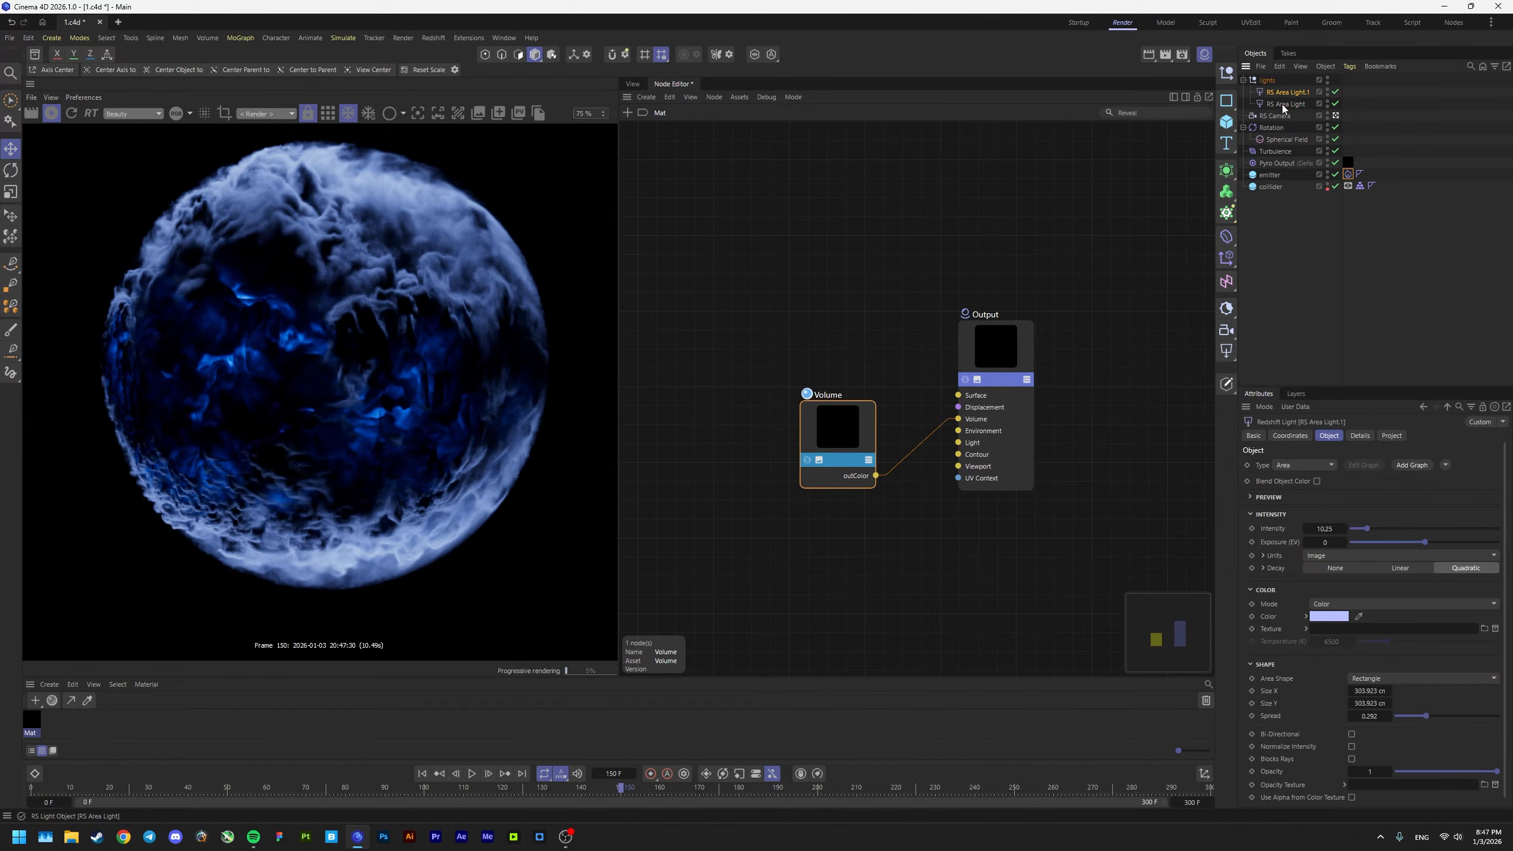
{"action": "left_click_drag", "start_coordinate": [347, 261], "coordinate": [364, 294]}
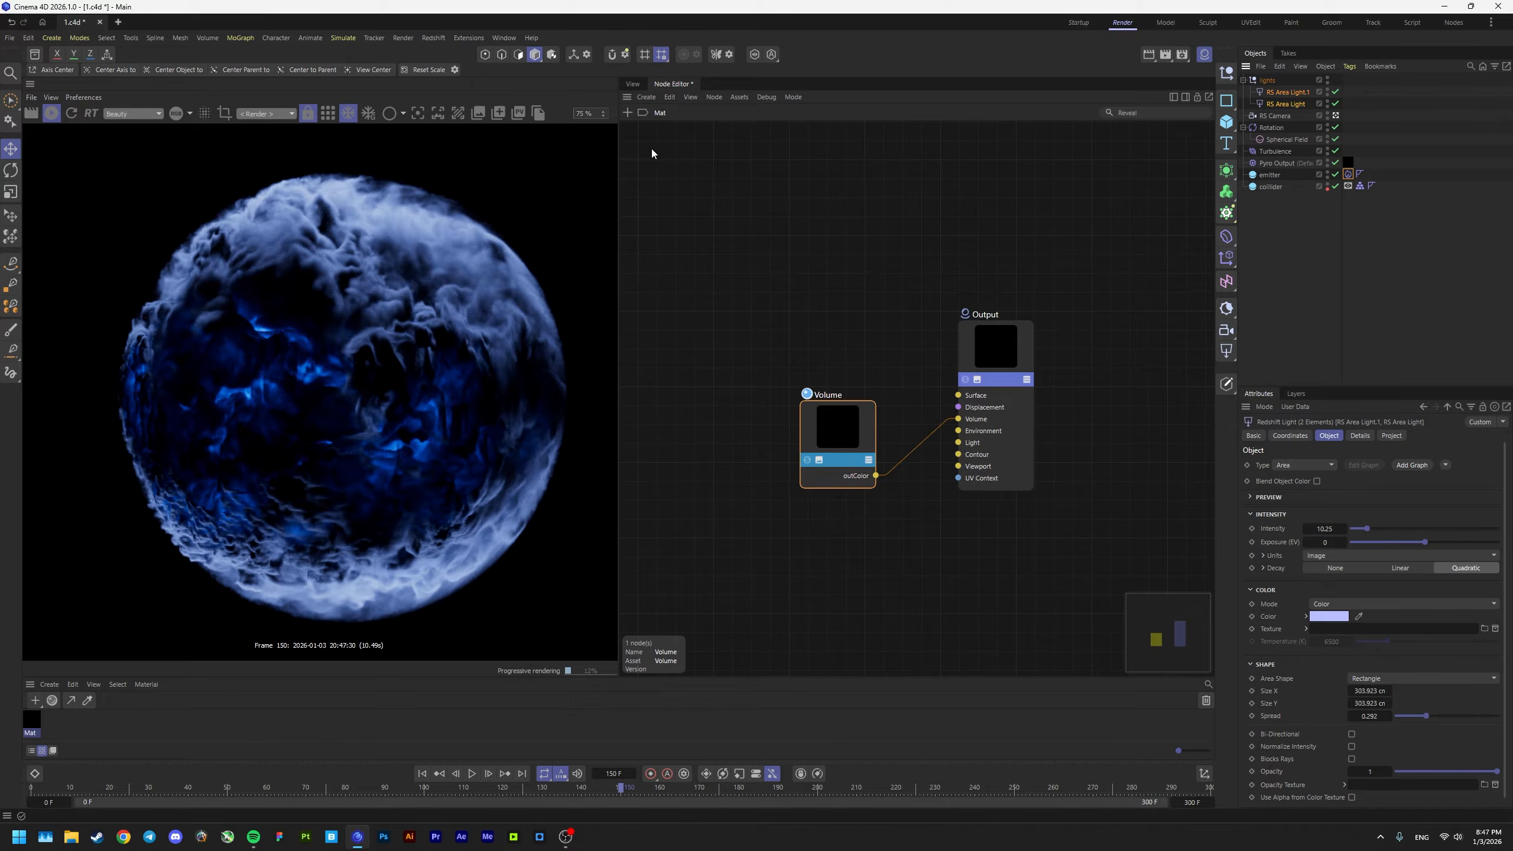
{"action": "left_click", "coordinate": [633, 84]}
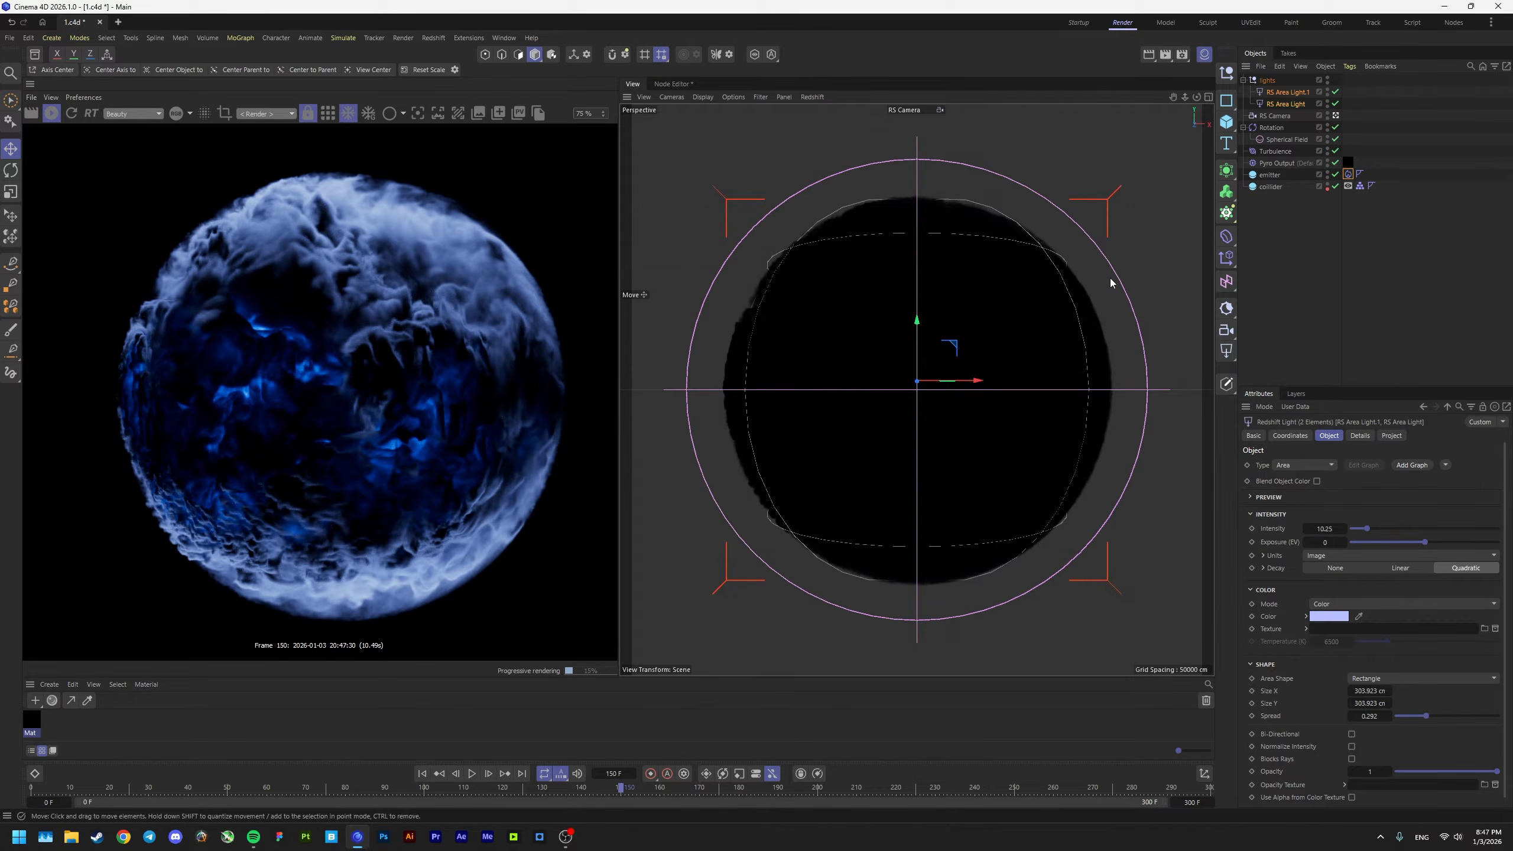
{"action": "key", "text": "Delete"}
{"action": "left_click", "coordinate": [62, 113]}
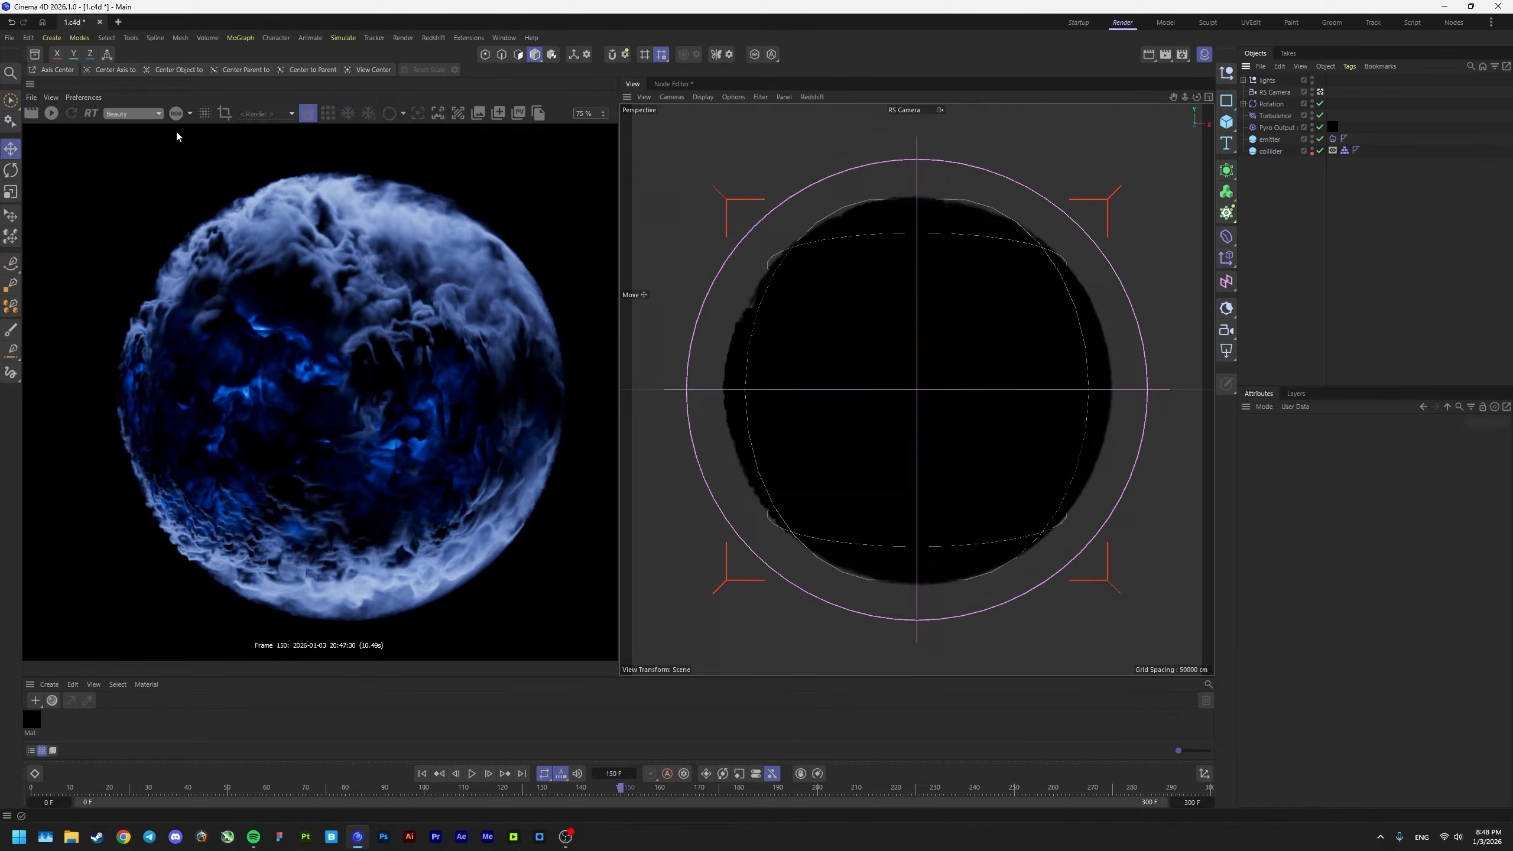
Step: Add a Mesh Emitter to the scene and move its Particle Group above it in the object hierarchy
{"action": "left_click", "coordinate": [344, 38]}
{"action": "mouse_move", "coordinate": [357, 61]}
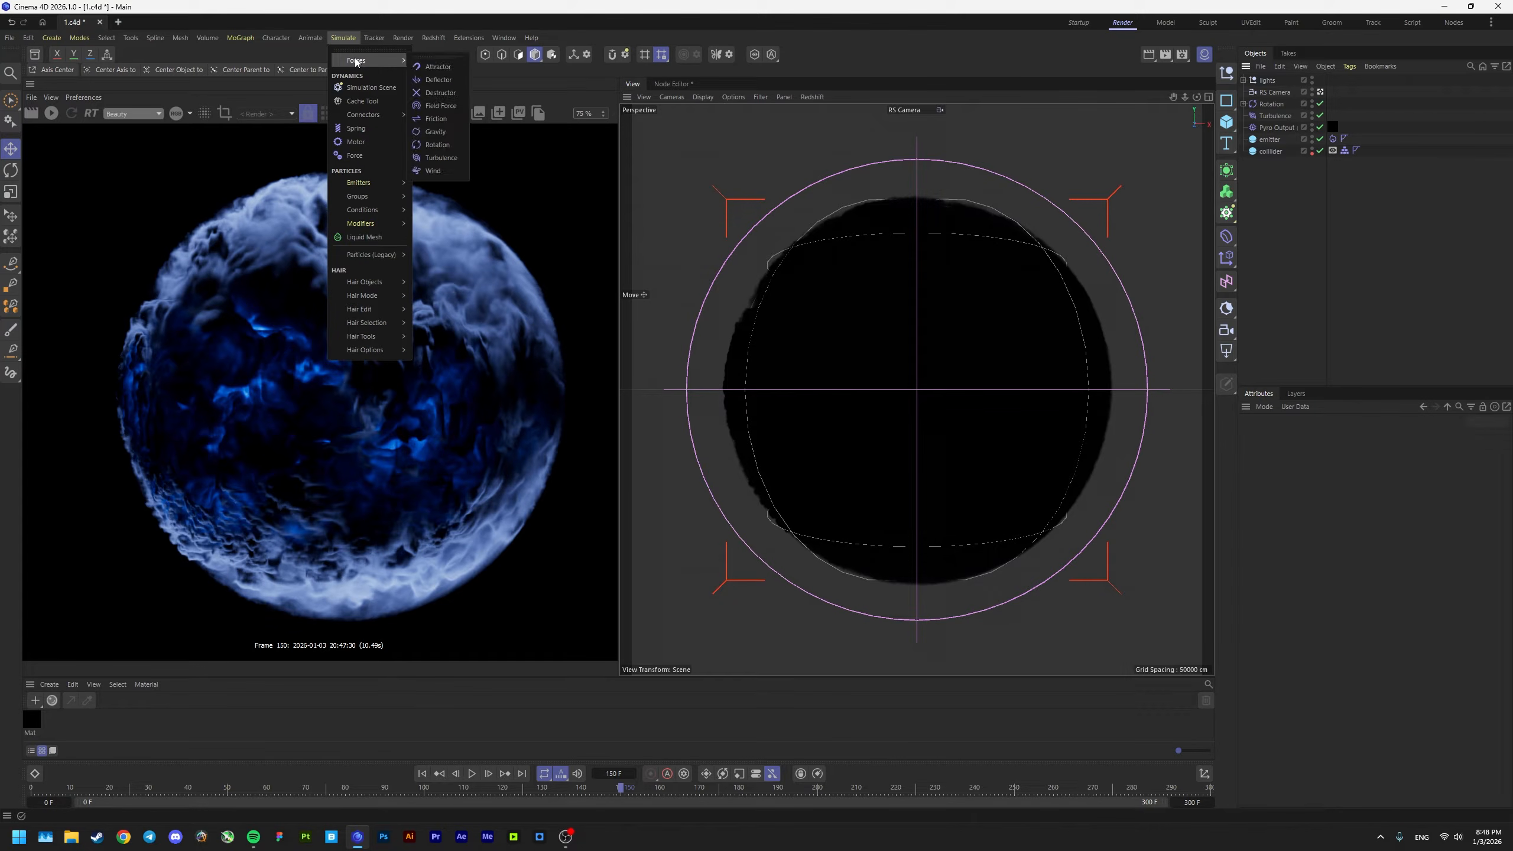
{"action": "mouse_move", "coordinate": [371, 186]}
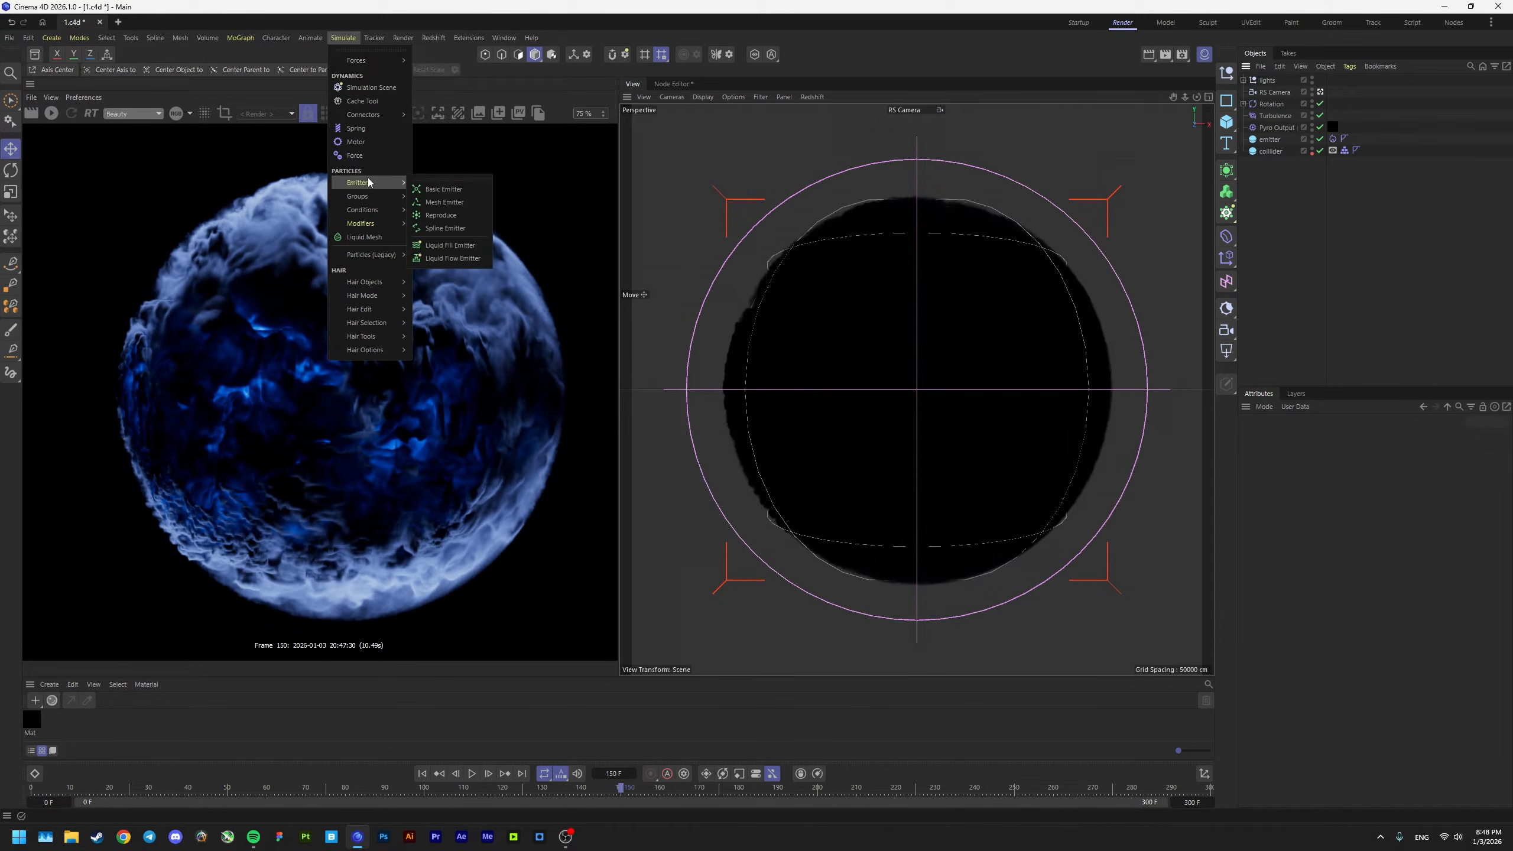
{"action": "left_click", "coordinate": [474, 203]}
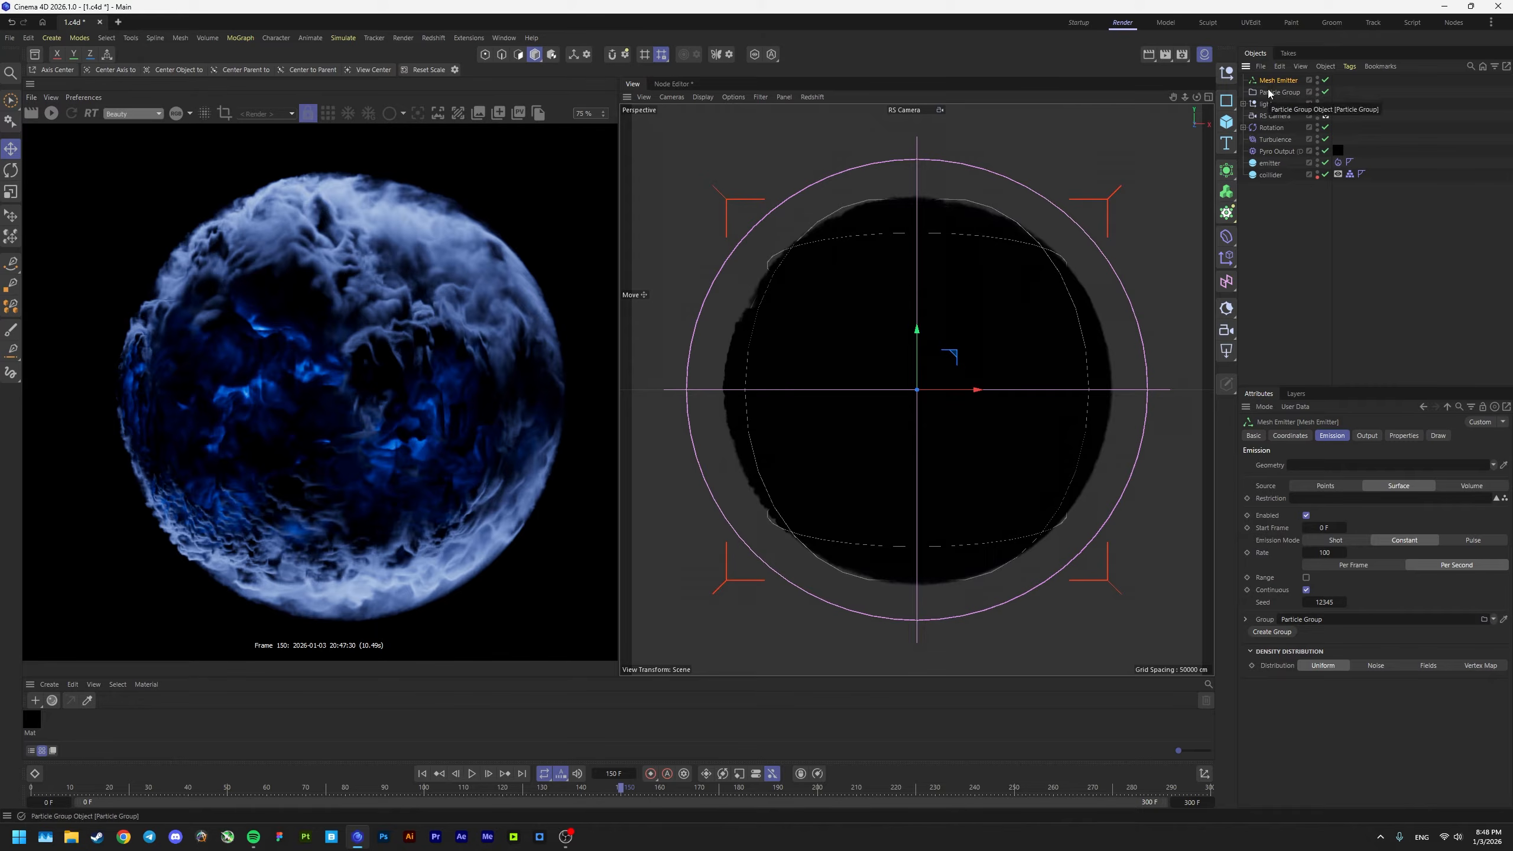
{"action": "left_click_drag", "start_coordinate": [1272, 91], "coordinate": [1275, 79]}
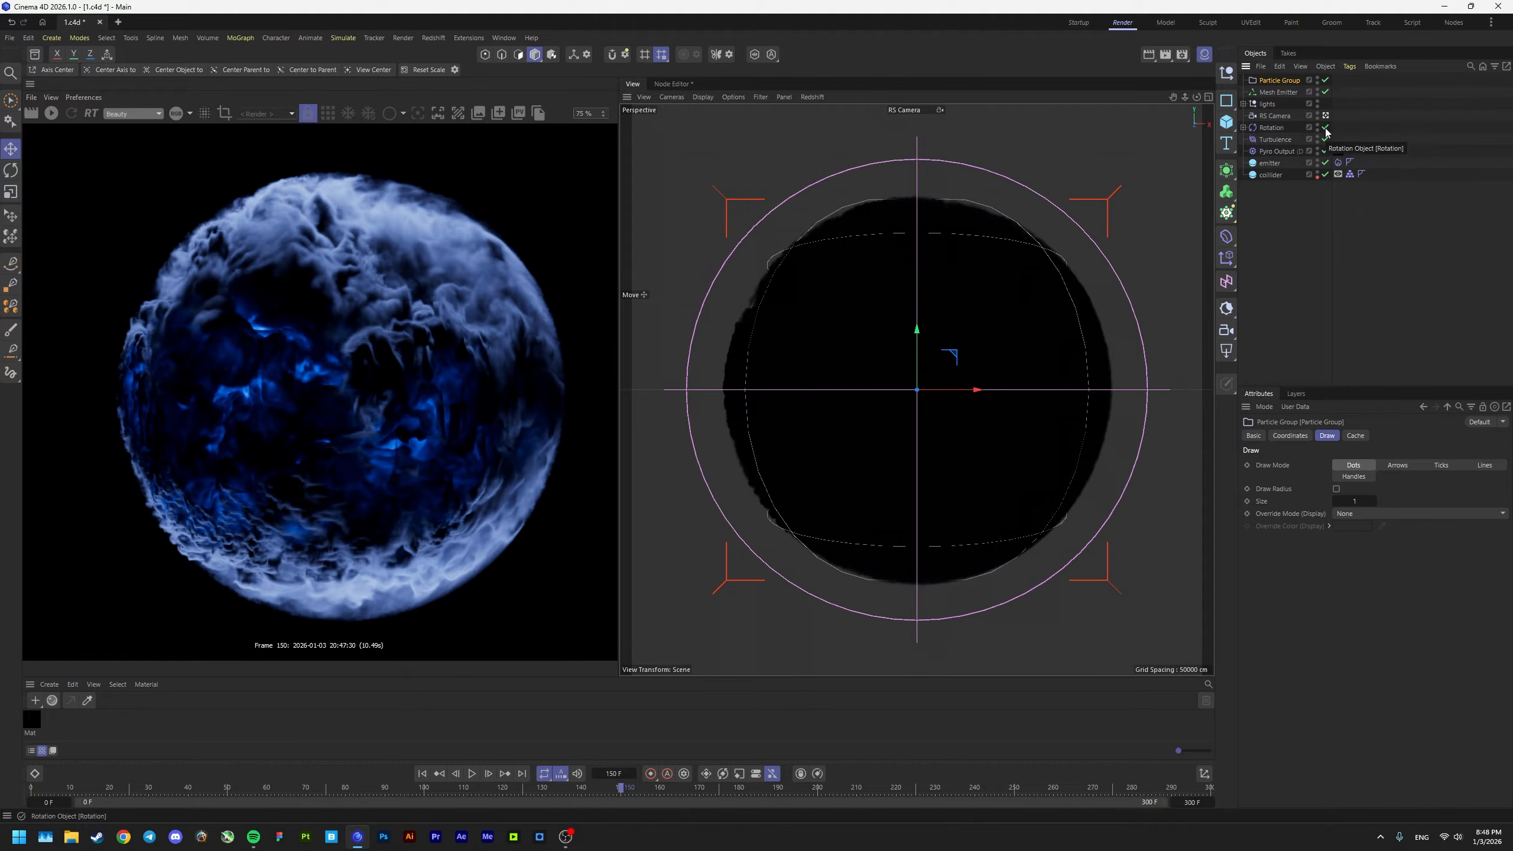
Step: Disable the Rotation and Turbulence forces and create a duplicate Particle Group named Pyro above them
{"action": "left_click", "coordinate": [1326, 127]}
{"action": "left_click_drag", "start_coordinate": [1285, 81], "coordinate": [1286, 127]}
{"action": "double_click", "coordinate": [1284, 128]}
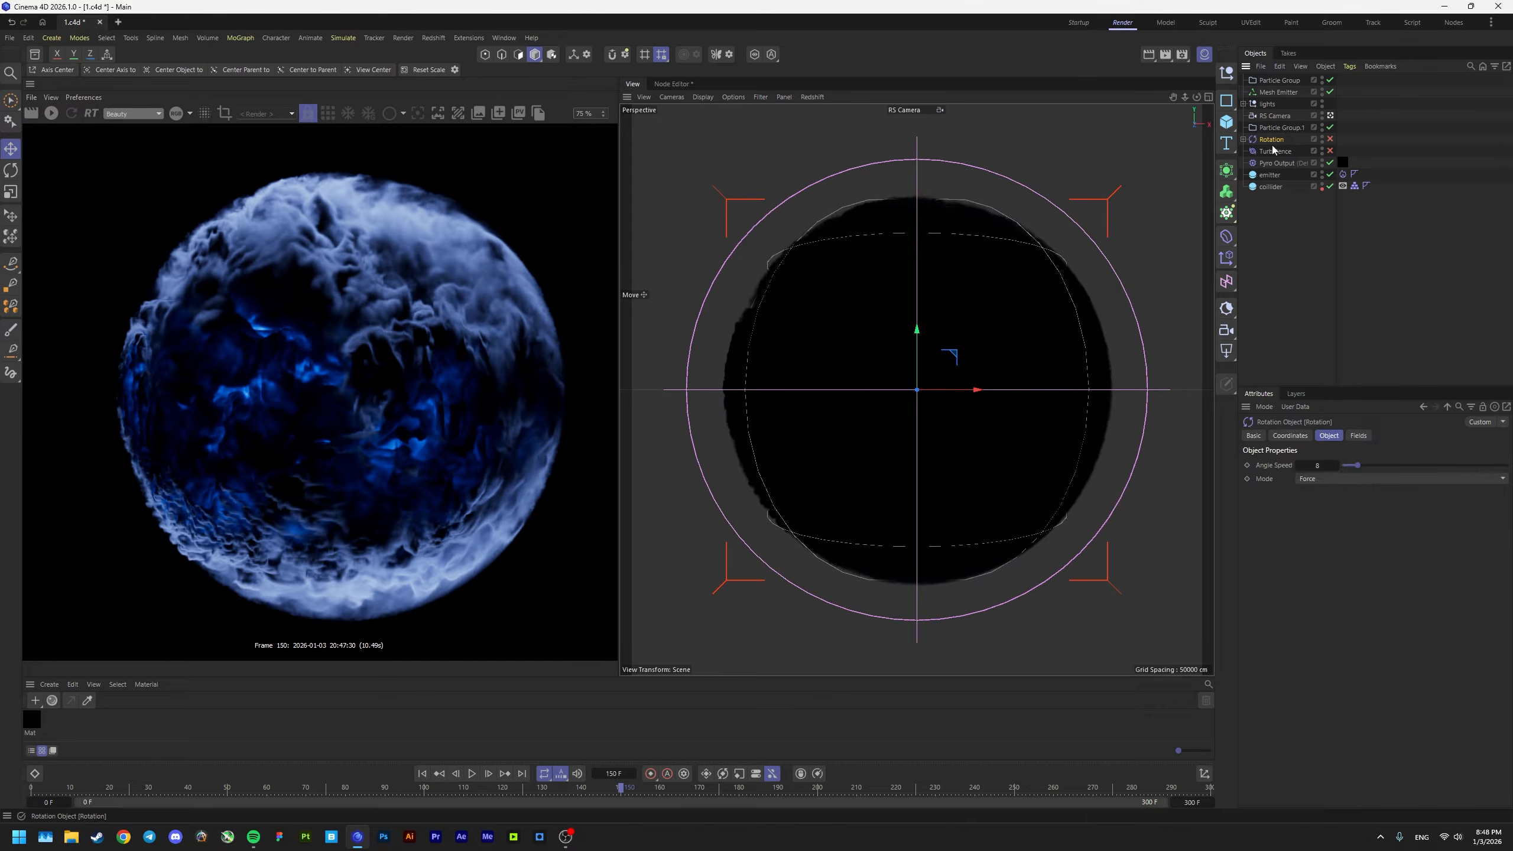
{"action": "type", "text": "F"}
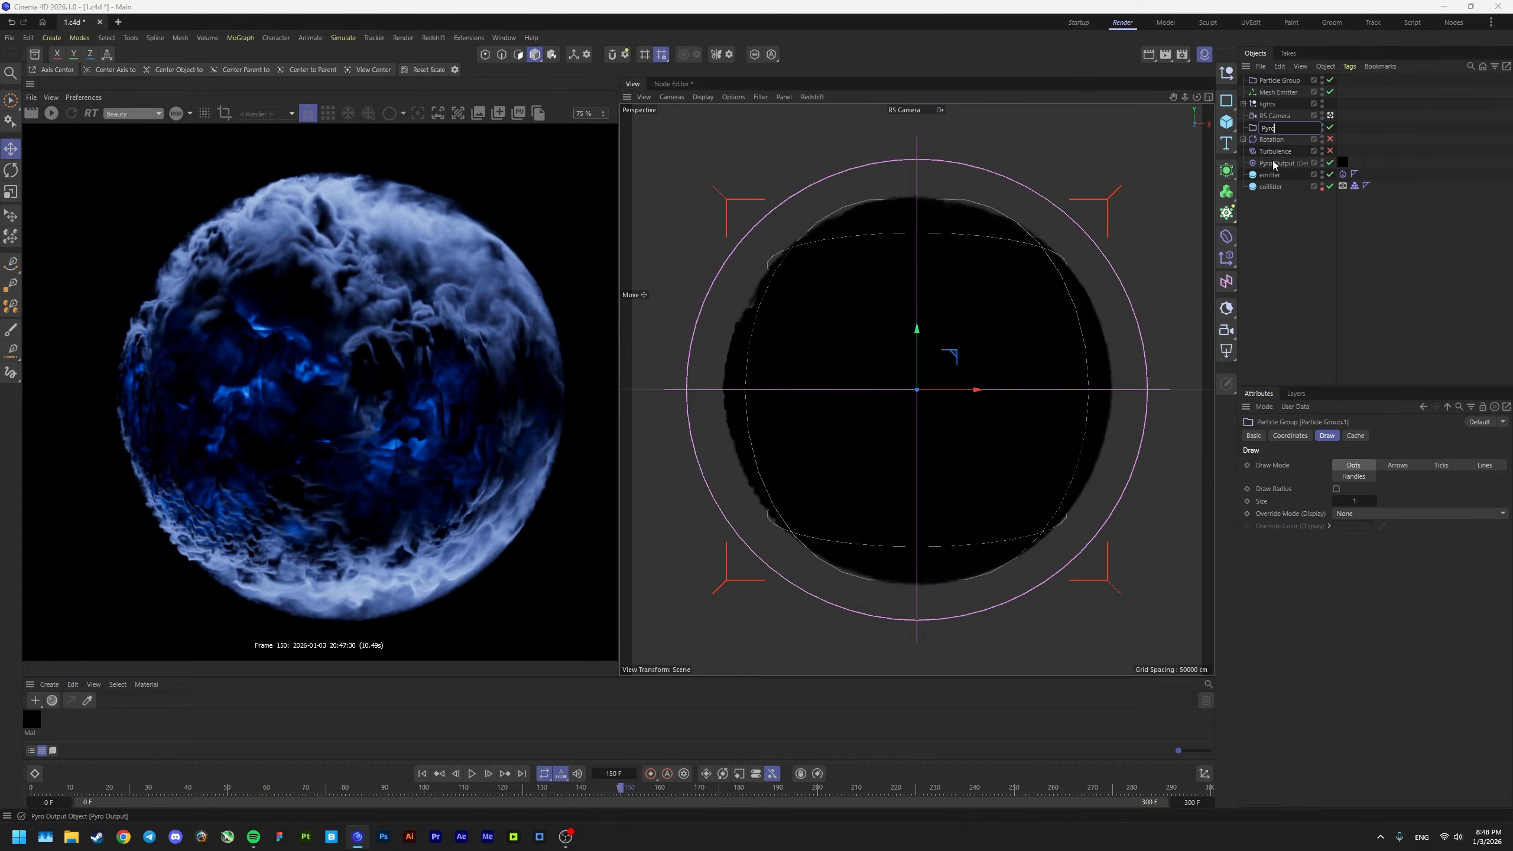
{"action": "key", "text": "Return"}
Step: Rename the original Particle Group as particles
{"action": "double_click", "coordinate": [1278, 79]}
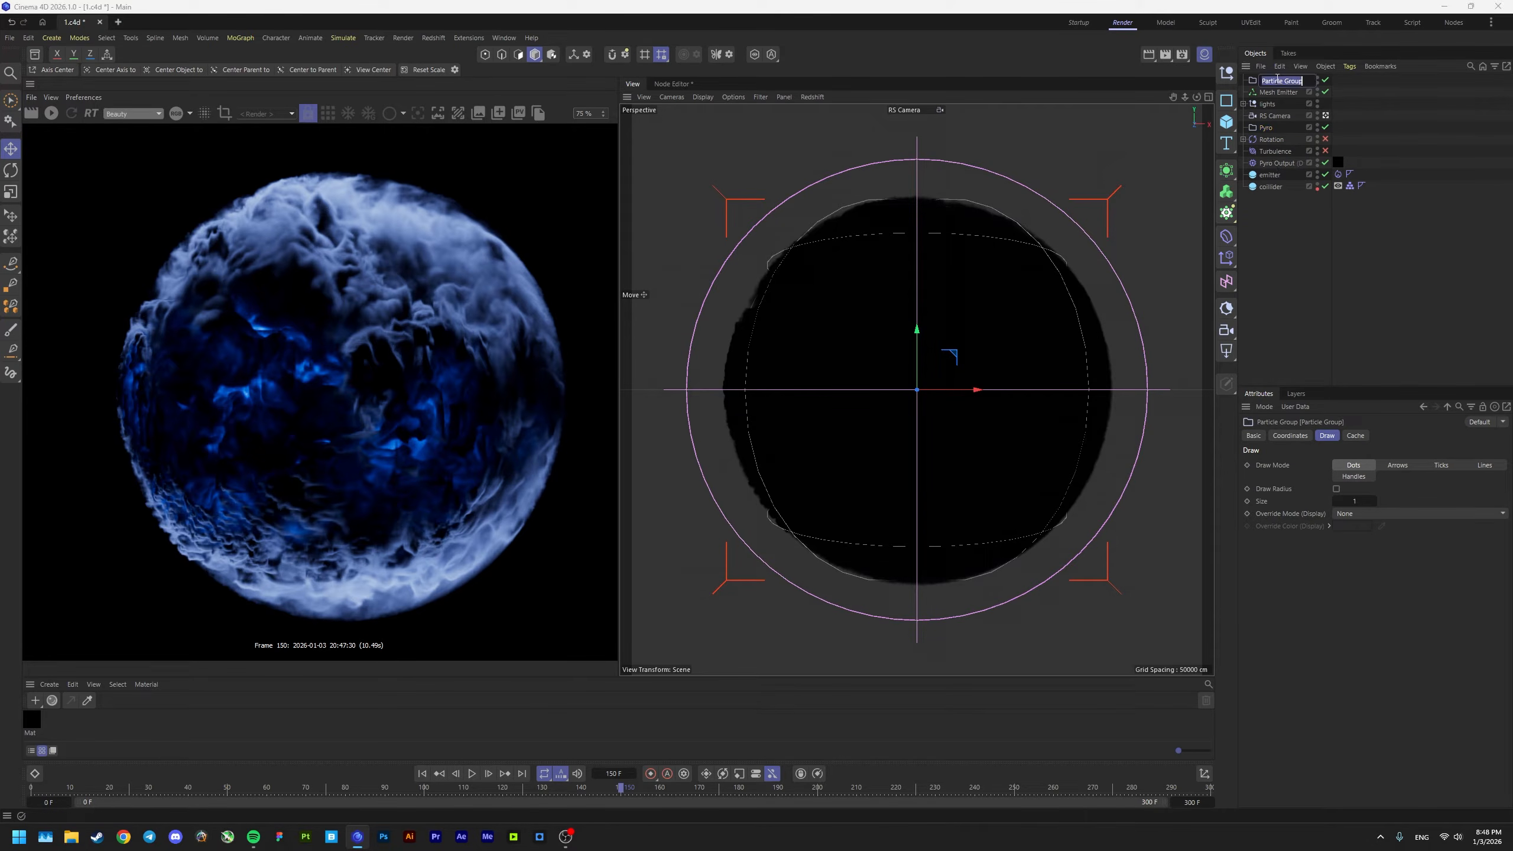
{"action": "type", "text": "particles"}
{"action": "key", "text": "Return"}
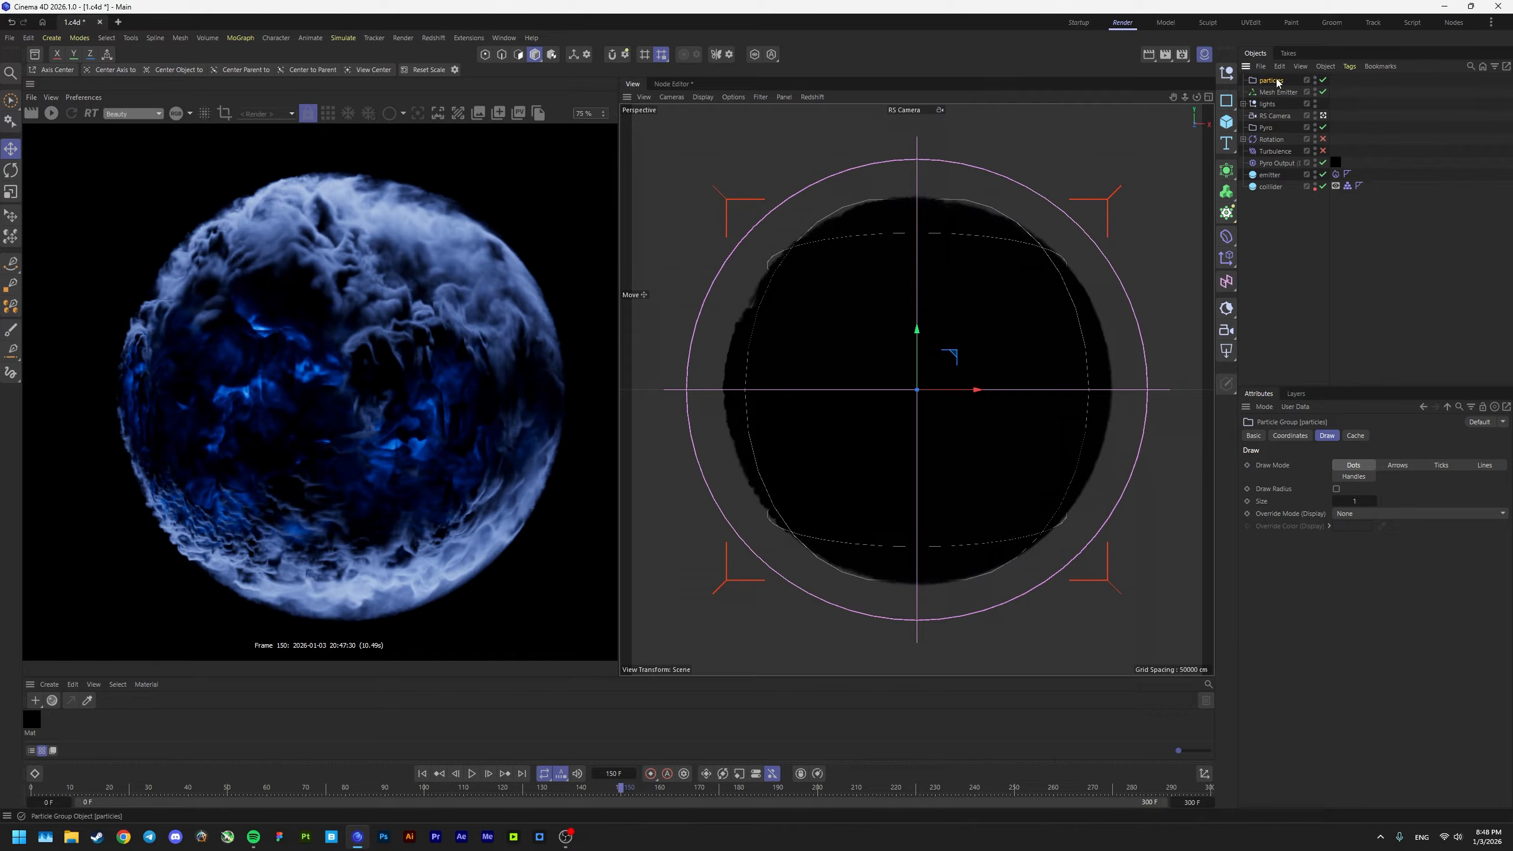
Step: Nest the Rotation and Turbulence forces inside the Pyro group
{"action": "left_click", "coordinate": [1276, 141]}
{"action": "left_click", "coordinate": [1276, 151], "text": "shift"}
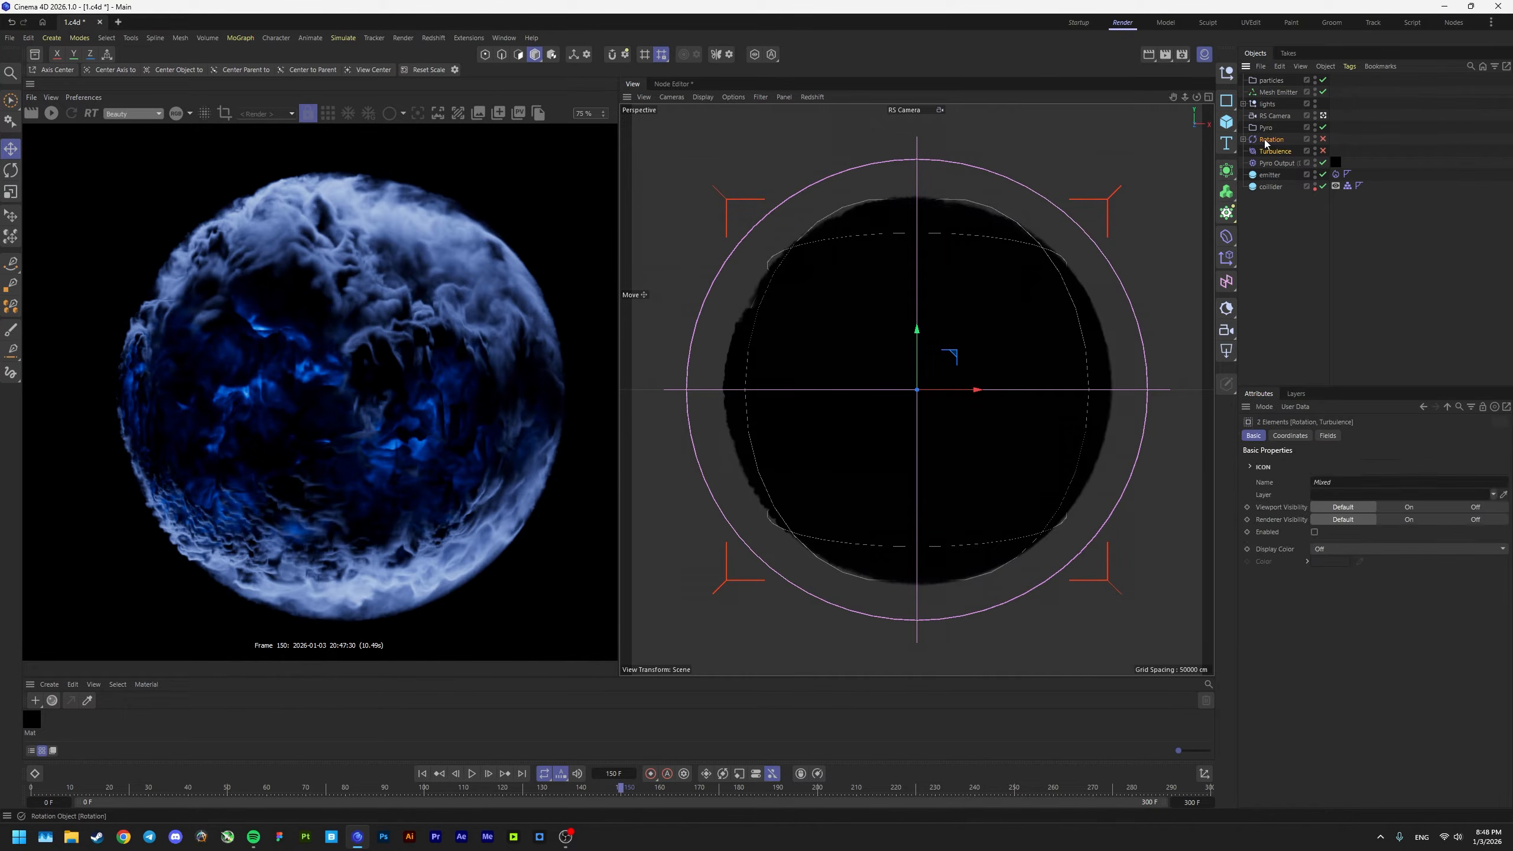
{"action": "left_click_drag", "start_coordinate": [1282, 135], "coordinate": [1271, 128]}
{"action": "left_click", "coordinate": [1266, 128]}
{"action": "left_click", "coordinate": [344, 38]}
{"action": "mouse_move", "coordinate": [388, 66]}
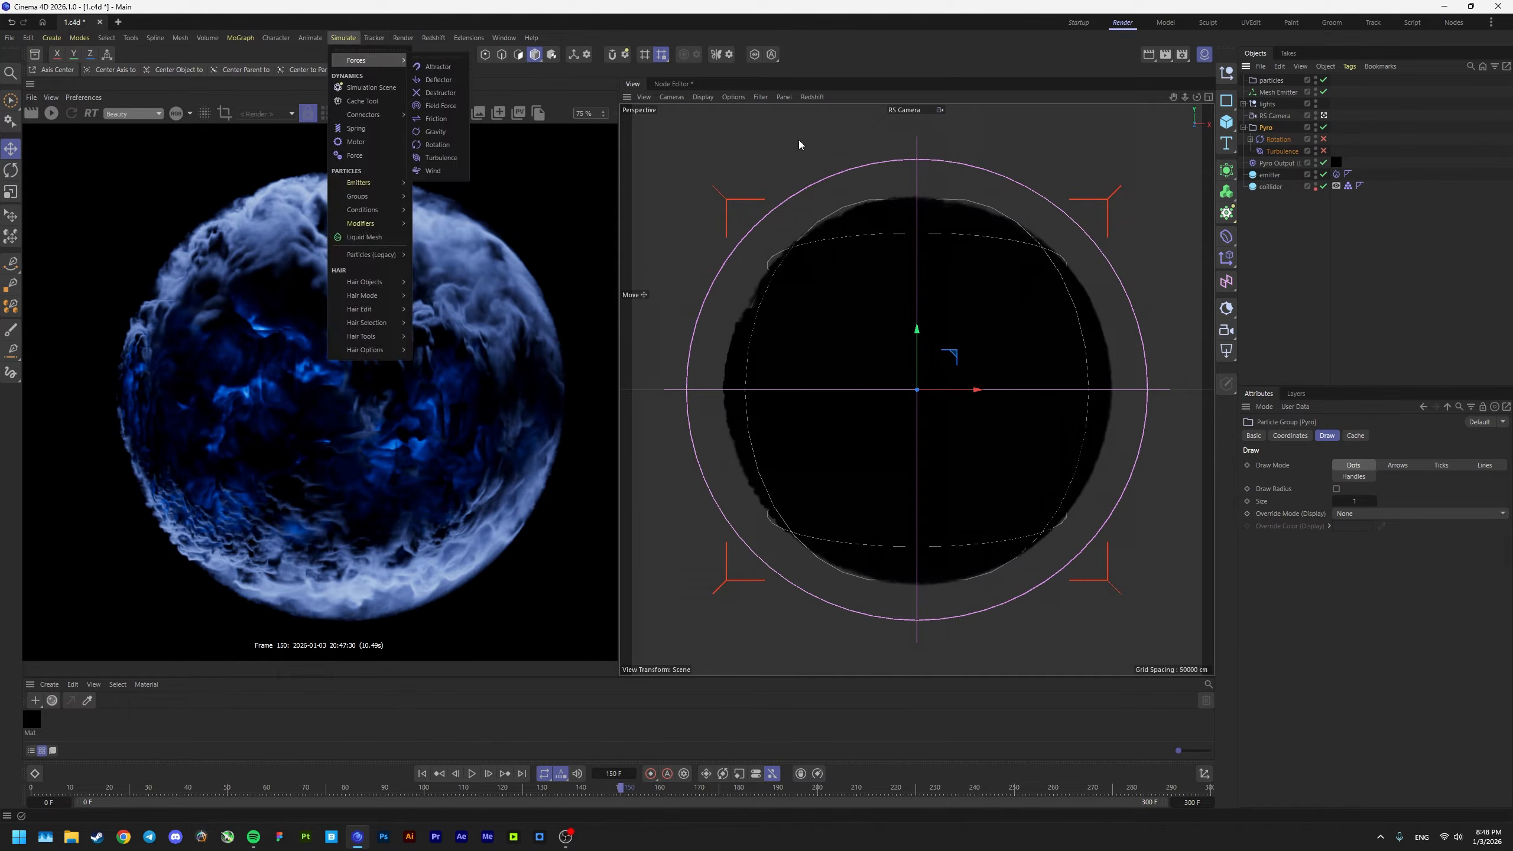
{"action": "left_click", "coordinate": [1305, 207]}
{"action": "left_click", "coordinate": [1278, 141]}
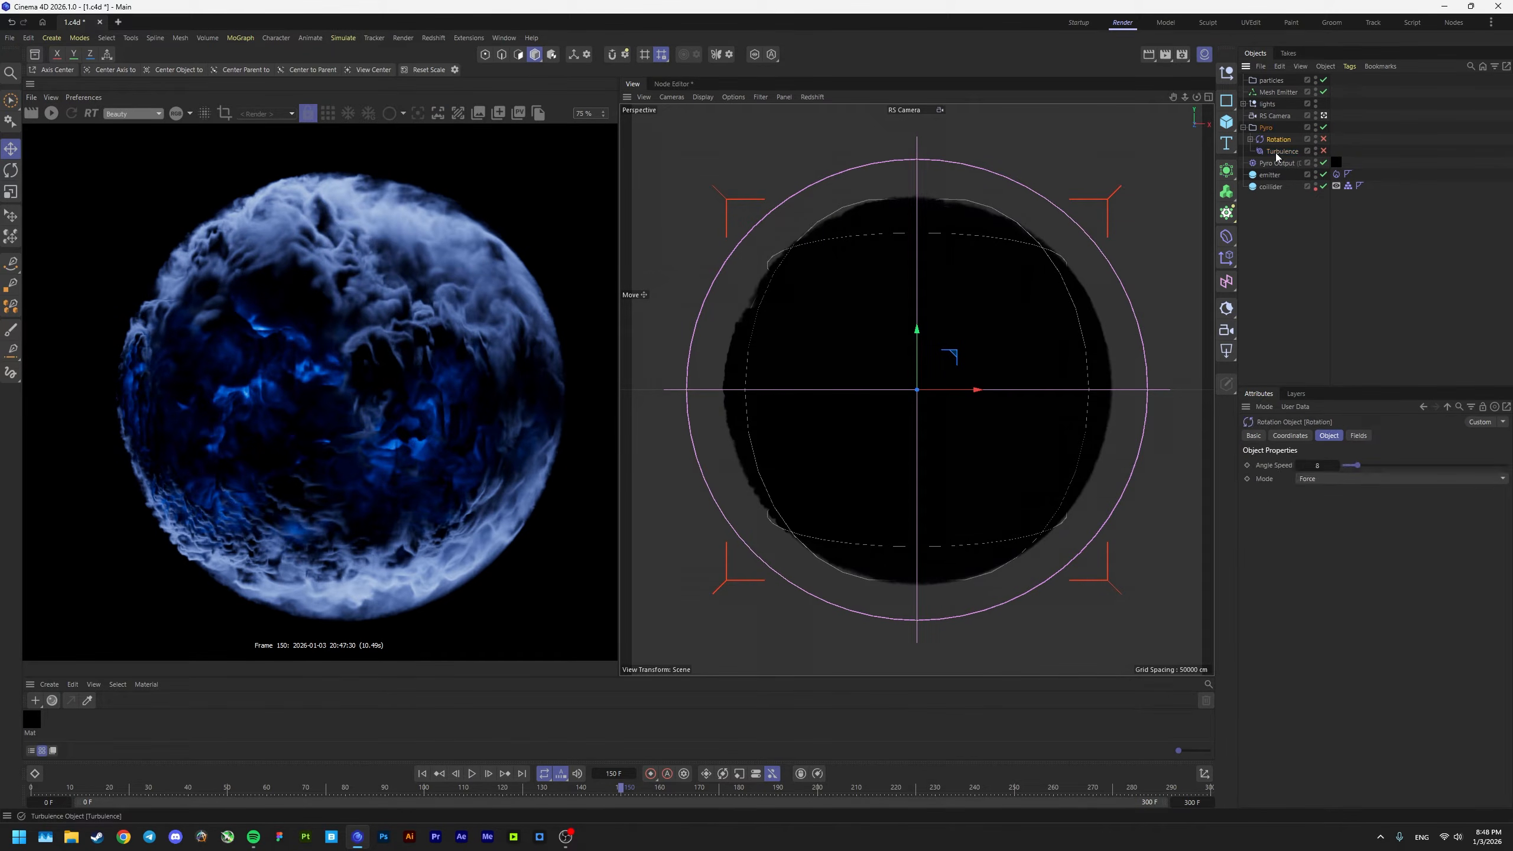
{"action": "left_click", "coordinate": [1280, 153]}
Step: Add a Pyro Advect modifier inside the particles group and test-play the simulation from the first frame
{"action": "left_click", "coordinate": [1272, 81]}
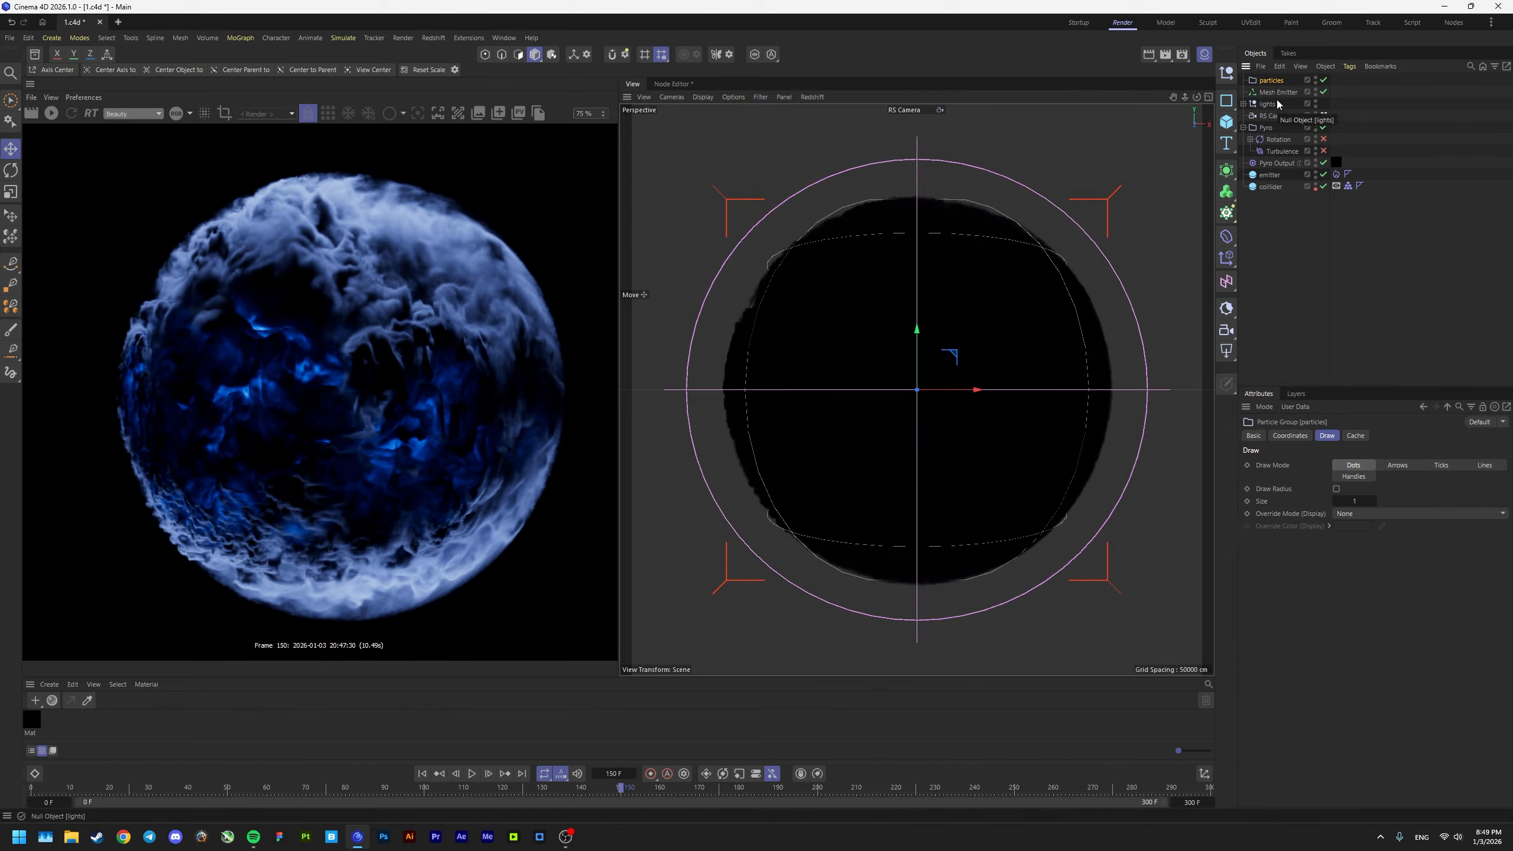
{"action": "left_click", "coordinate": [344, 38]}
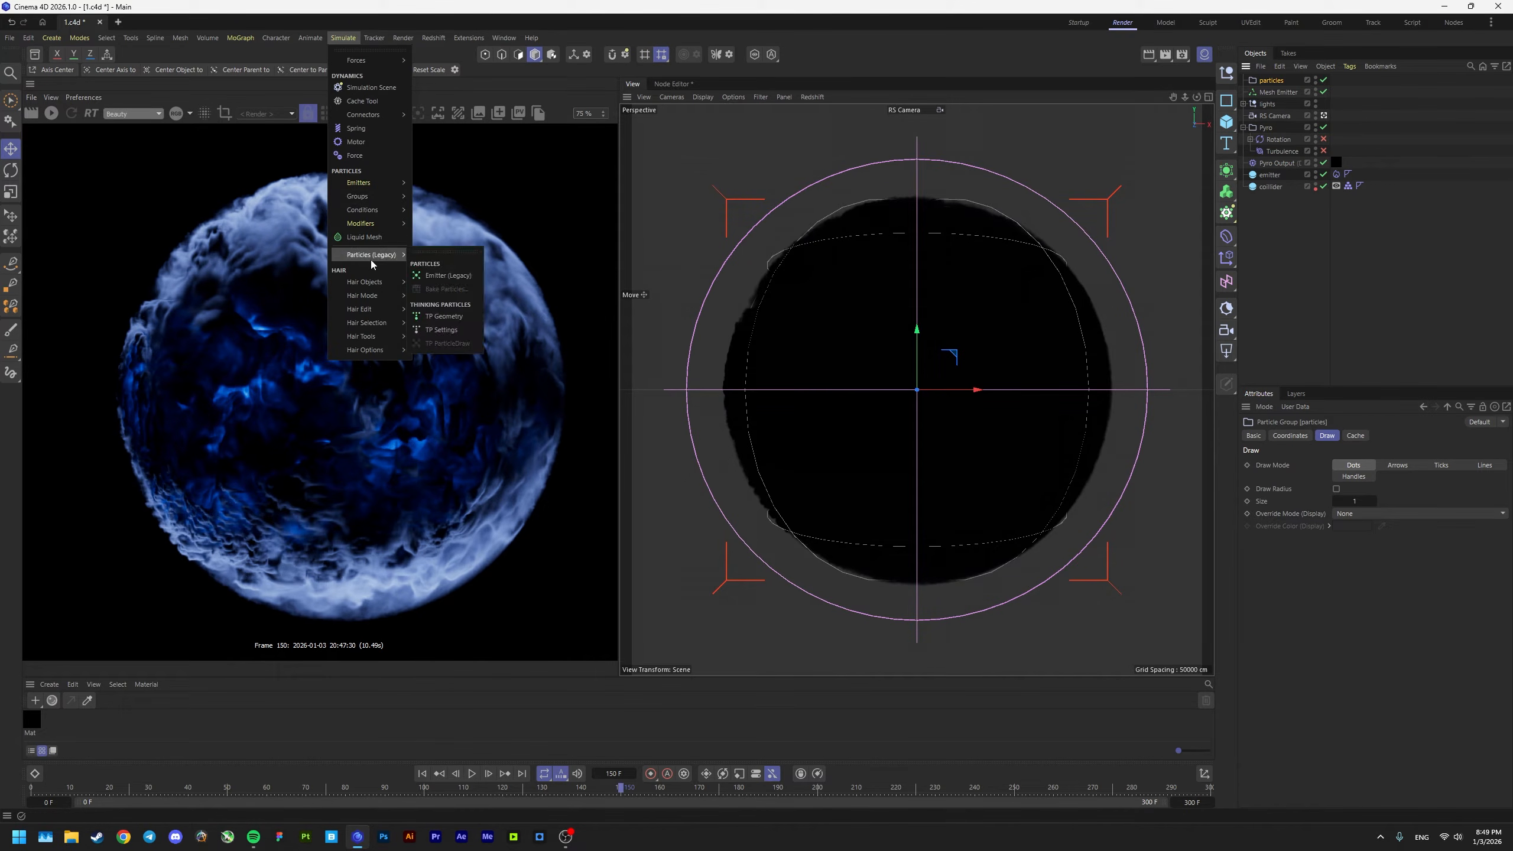
{"action": "mouse_move", "coordinate": [383, 226]}
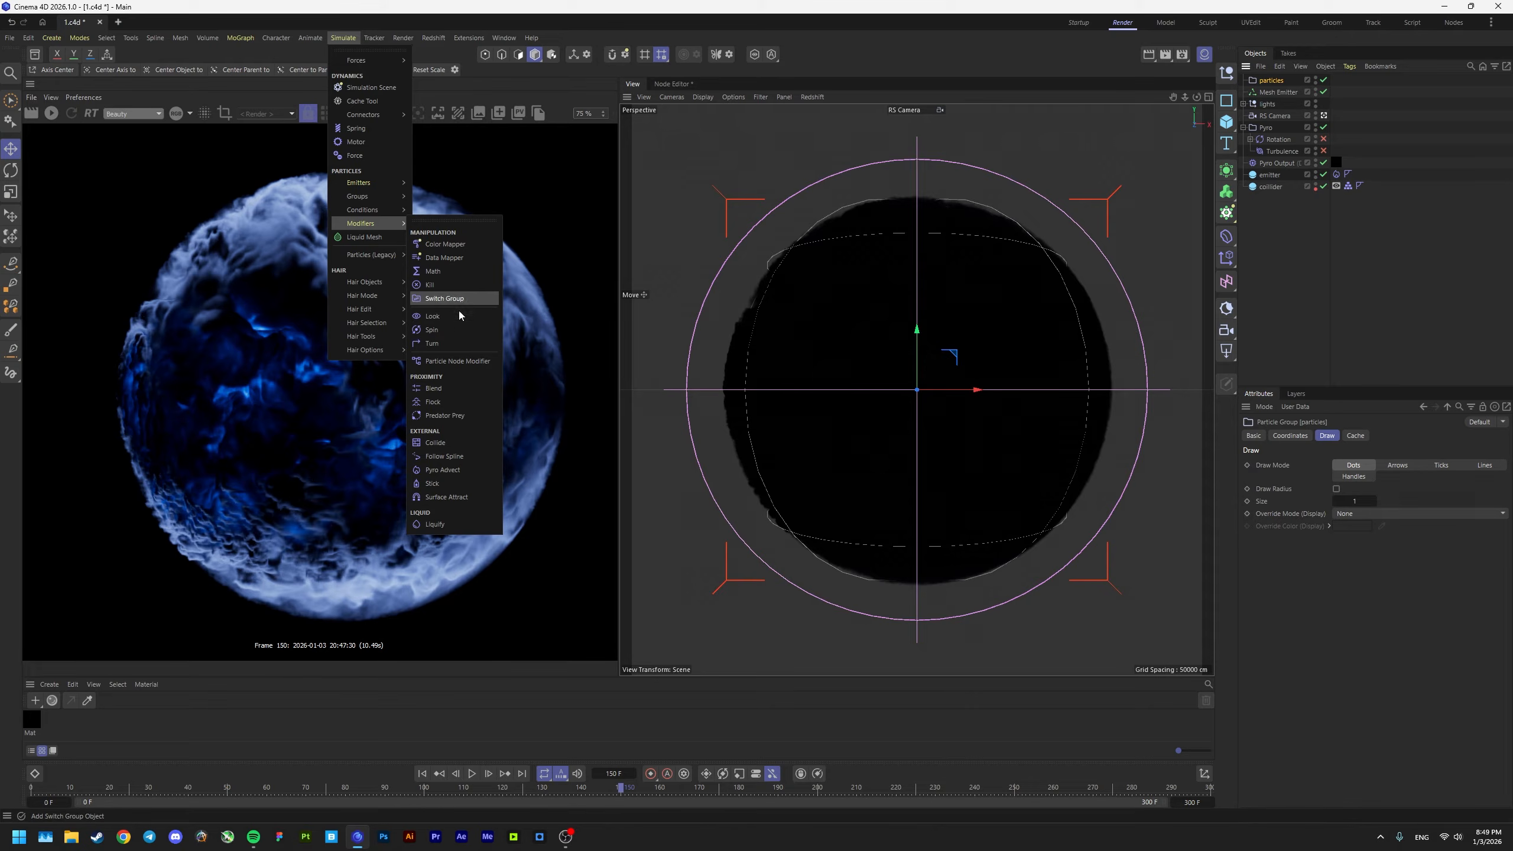
{"action": "left_click", "coordinate": [442, 470]}
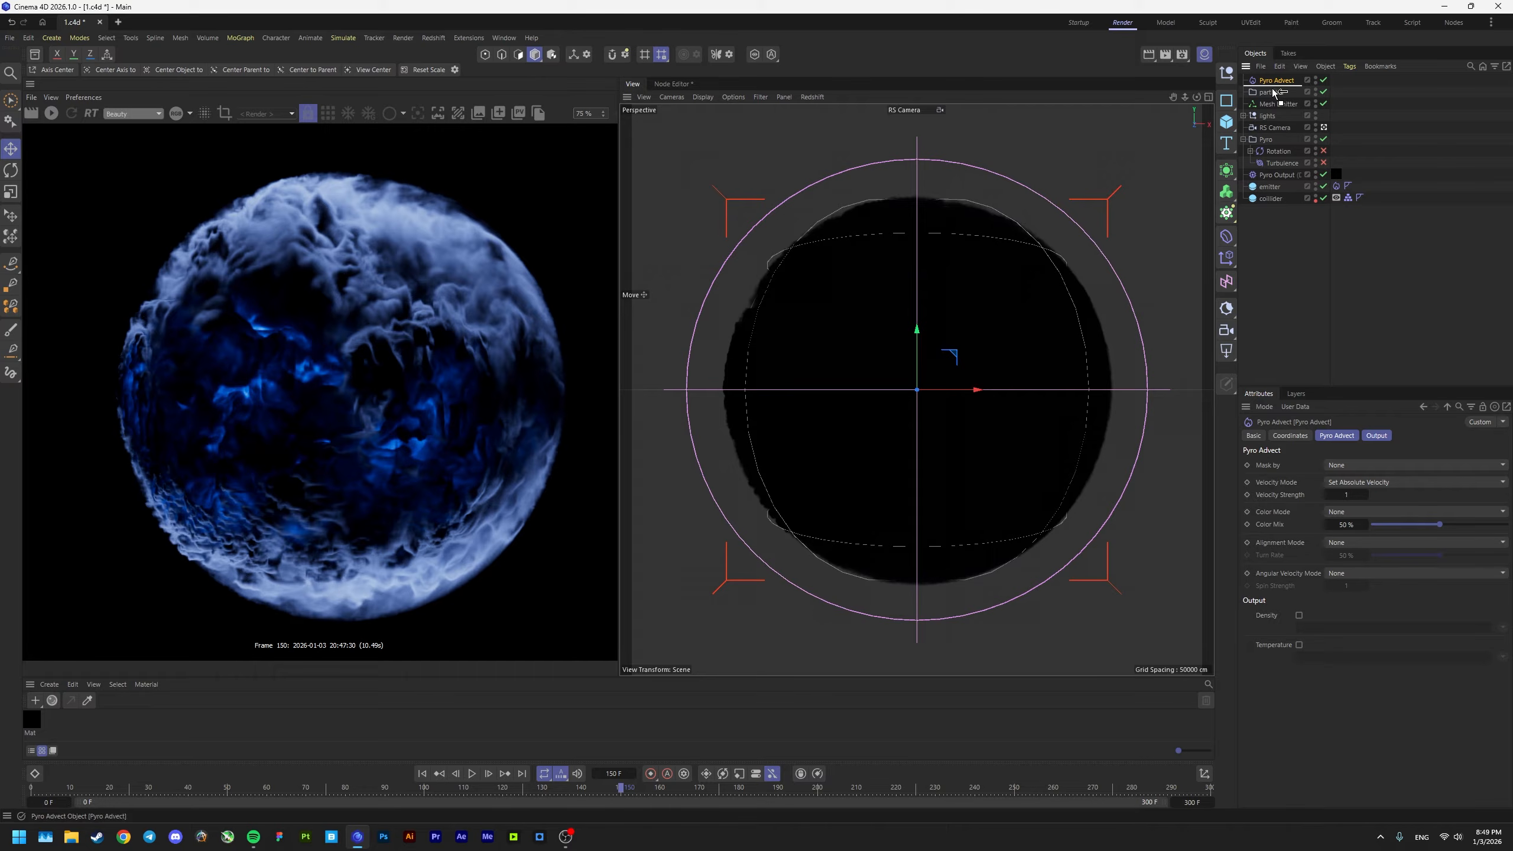
{"action": "left_click_drag", "start_coordinate": [1273, 92], "coordinate": [1274, 95]}
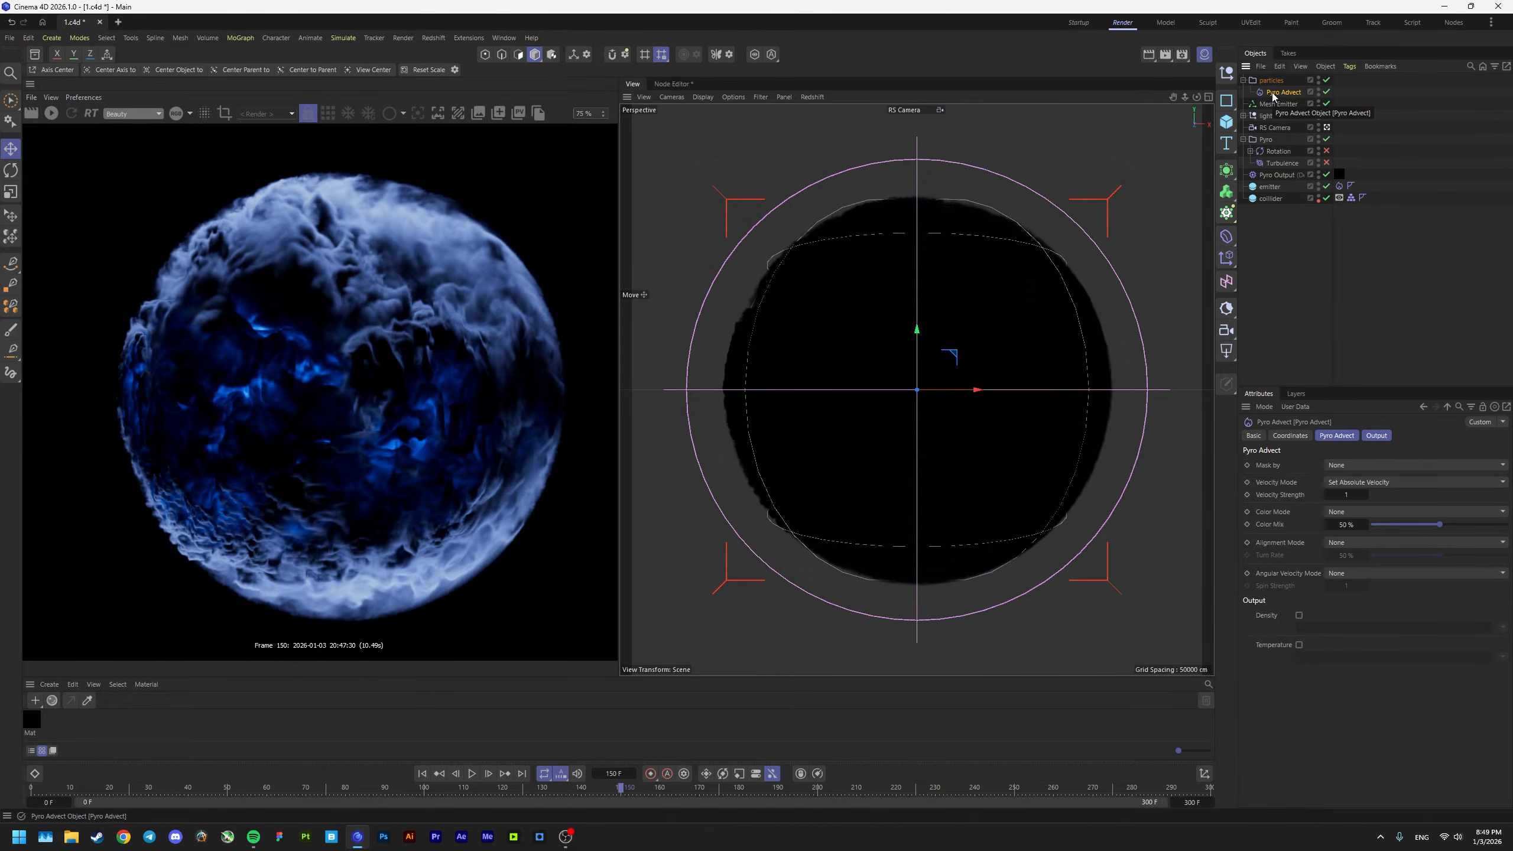
{"action": "left_click", "coordinate": [422, 774]}
{"action": "left_click", "coordinate": [473, 776]}
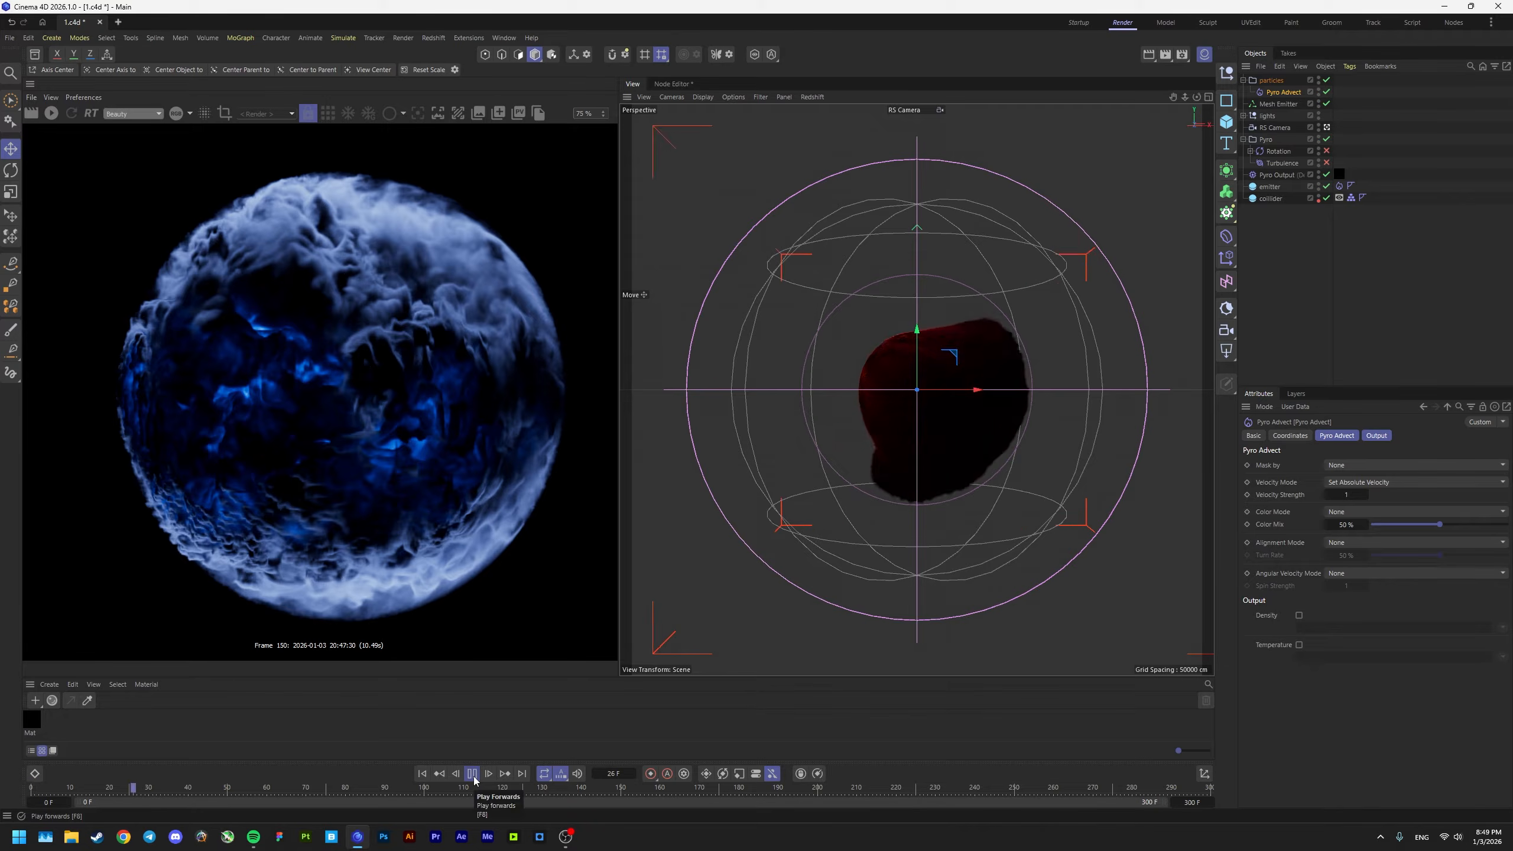
{"action": "left_click", "coordinate": [473, 774]}
Step: Set the Mesh Emitter's Geometry to the emitter object and its Rate to 250000 per second, and save the scene
{"action": "left_click", "coordinate": [1279, 104]}
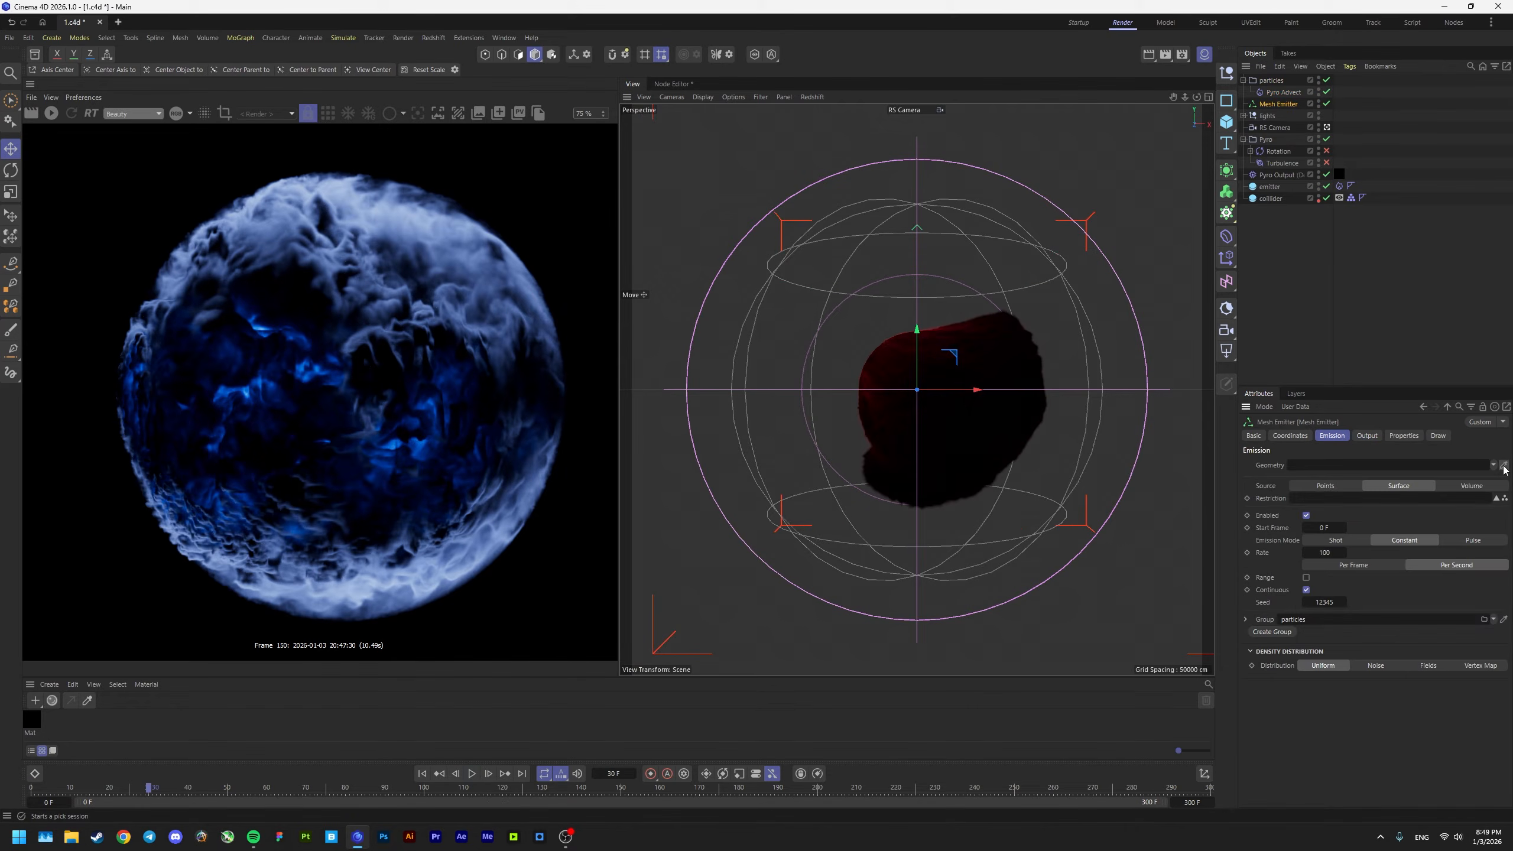
{"action": "left_click", "coordinate": [1270, 189]}
{"action": "left_click", "coordinate": [1327, 556]}
{"action": "key", "text": "ctrl+s"}
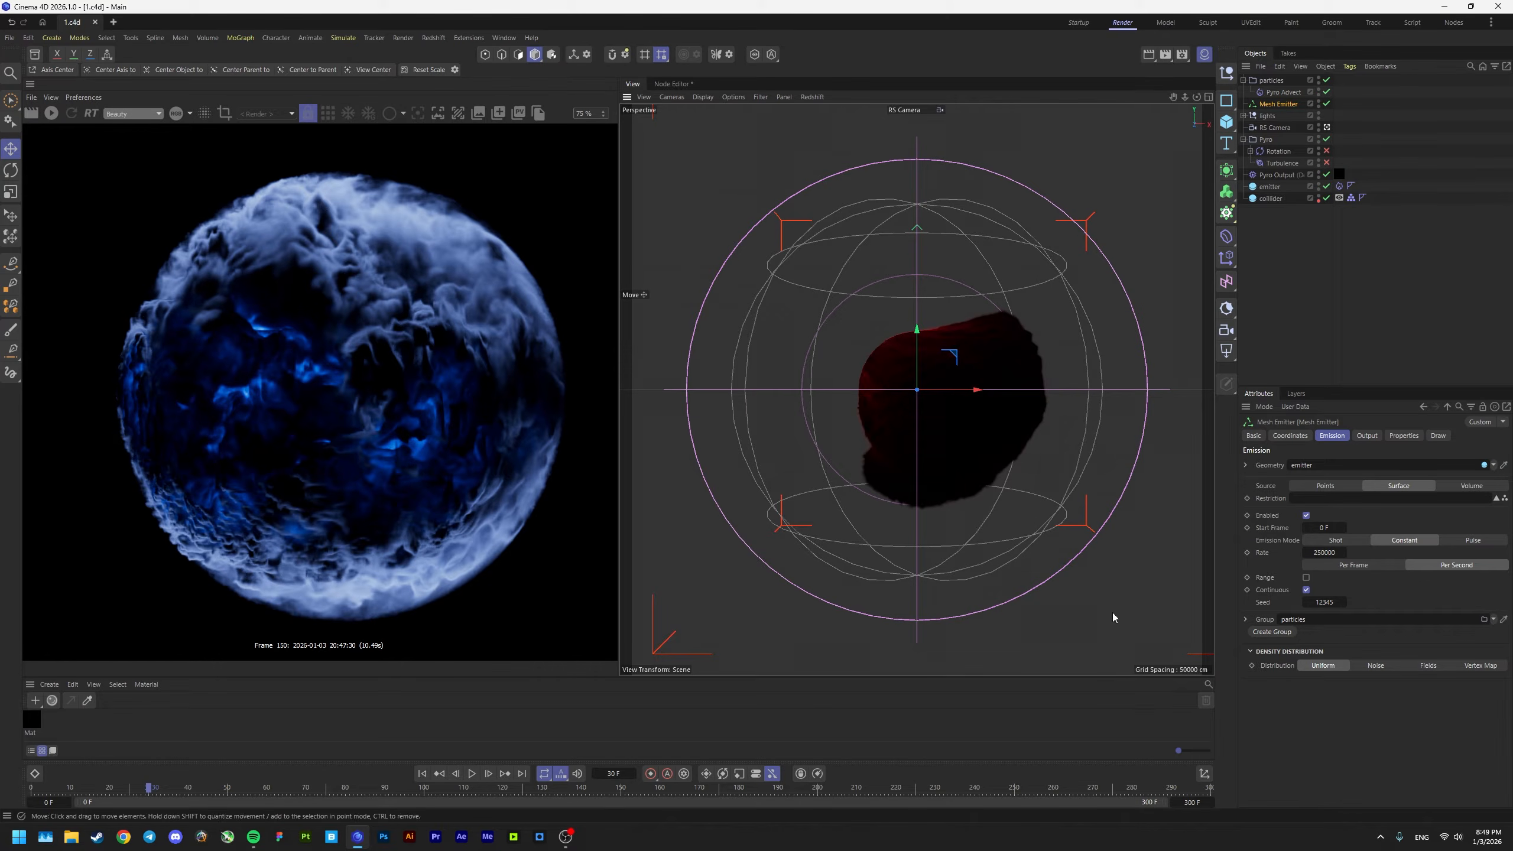
Step: Play the simulation from the start to frame 92 and inspect the particles up close in the Redshift render
{"action": "left_click", "coordinate": [422, 773]}
{"action": "left_click", "coordinate": [469, 775]}
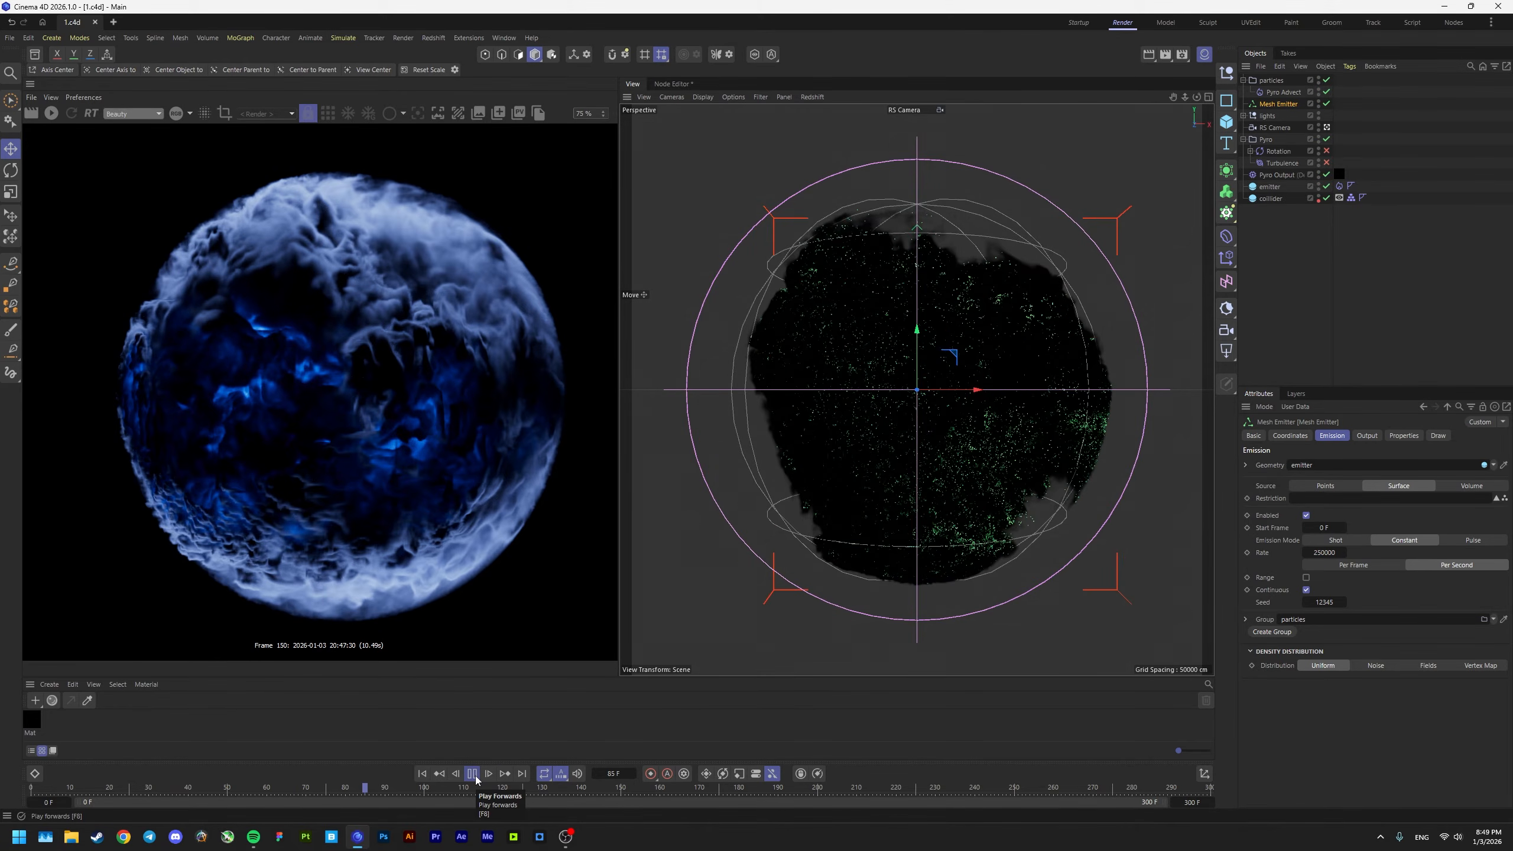
{"action": "left_click", "coordinate": [473, 774]}
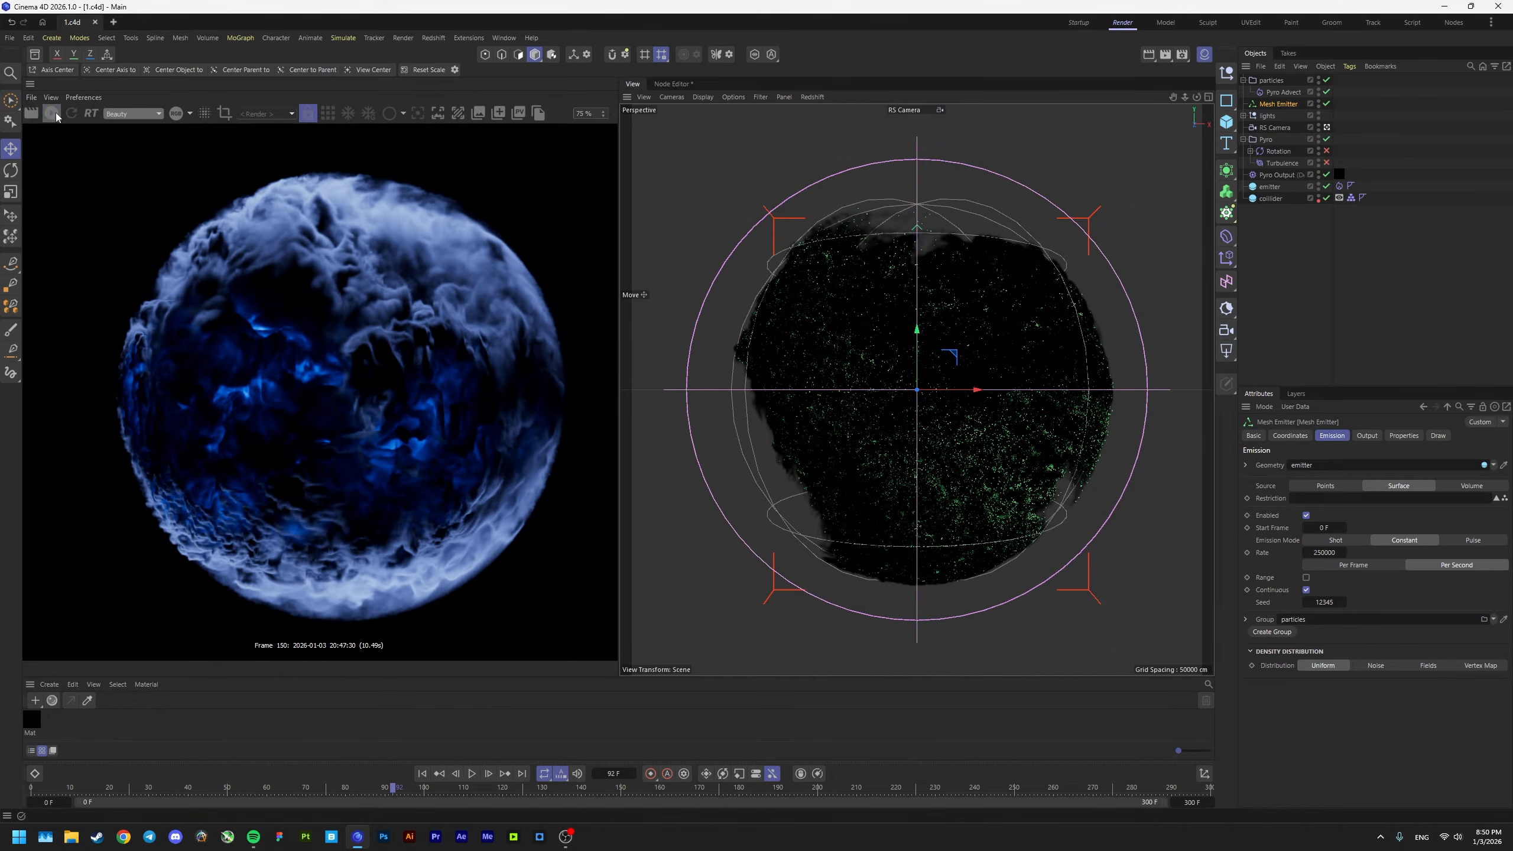
{"action": "left_click", "coordinate": [53, 114]}
{"action": "scroll", "coordinate": [355, 371], "scroll_direction": "up", "scroll_amount": 4}
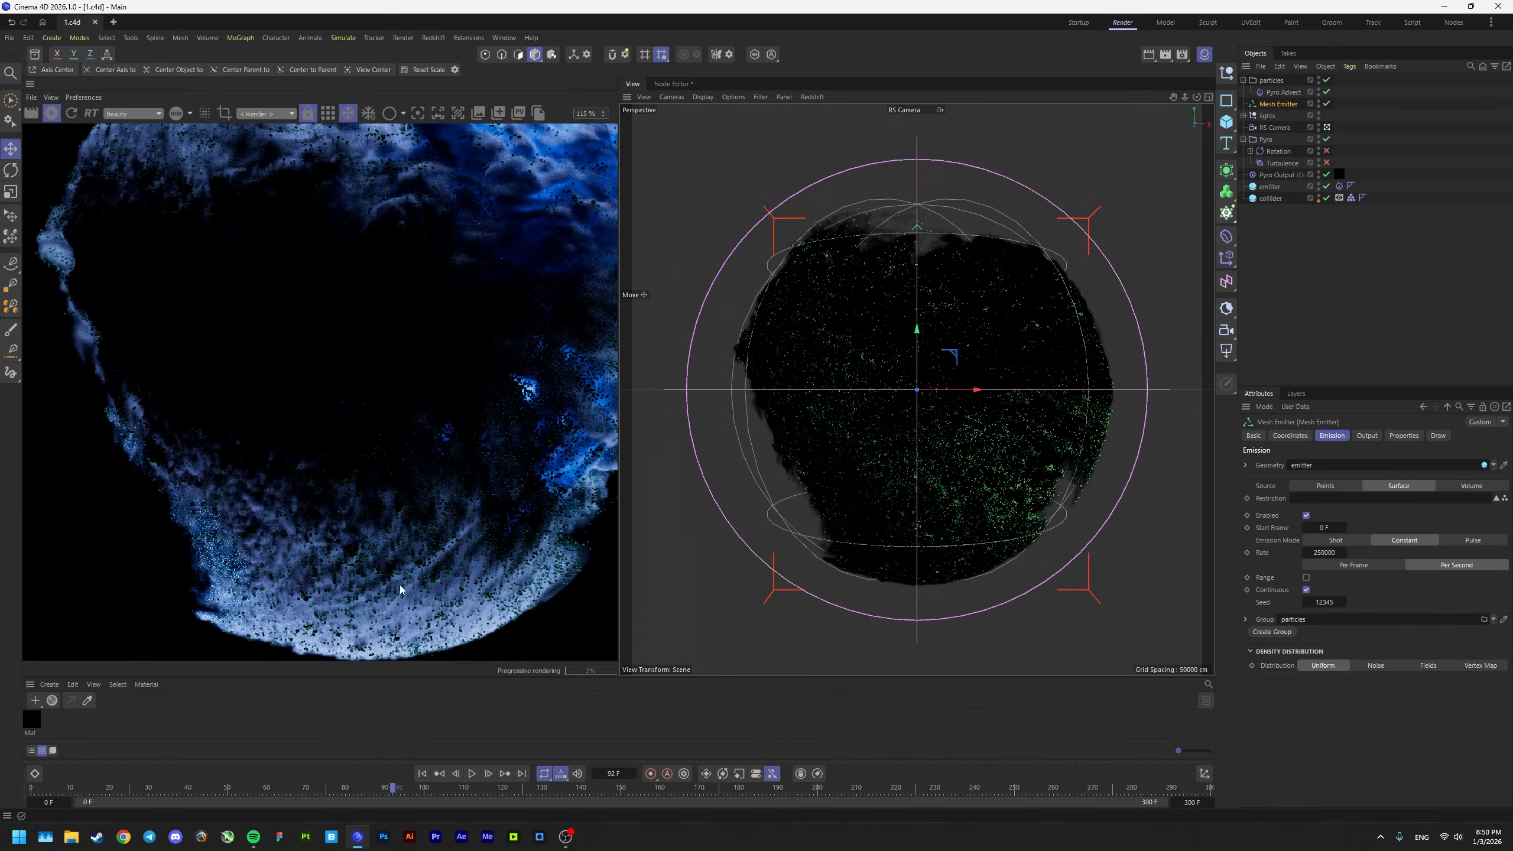
{"action": "scroll", "coordinate": [345, 453], "scroll_direction": "down", "scroll_amount": 3}
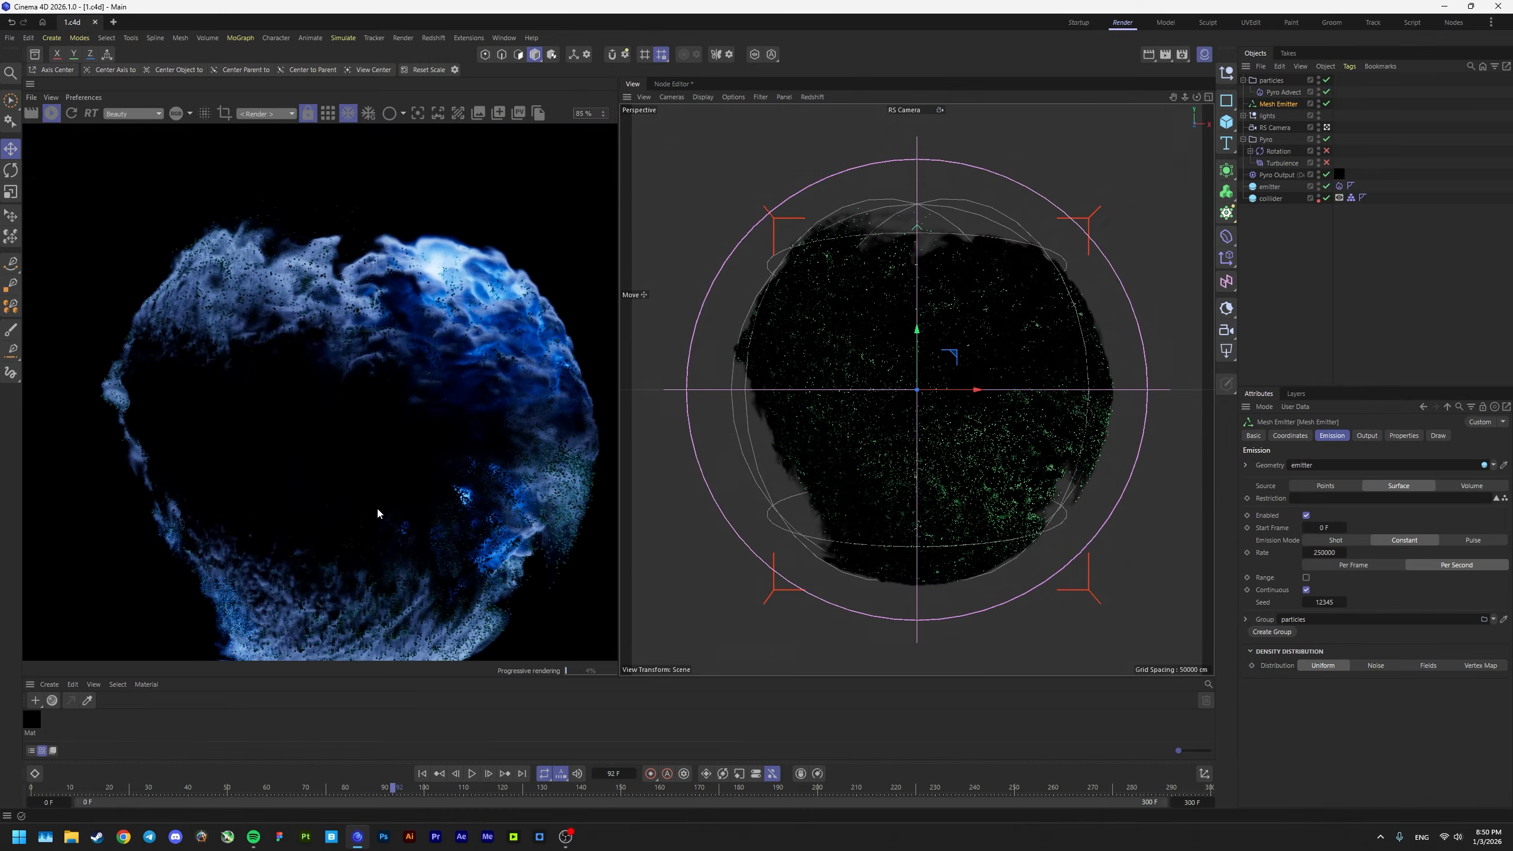
{"action": "scroll", "coordinate": [378, 514], "scroll_direction": "up", "scroll_amount": 2}
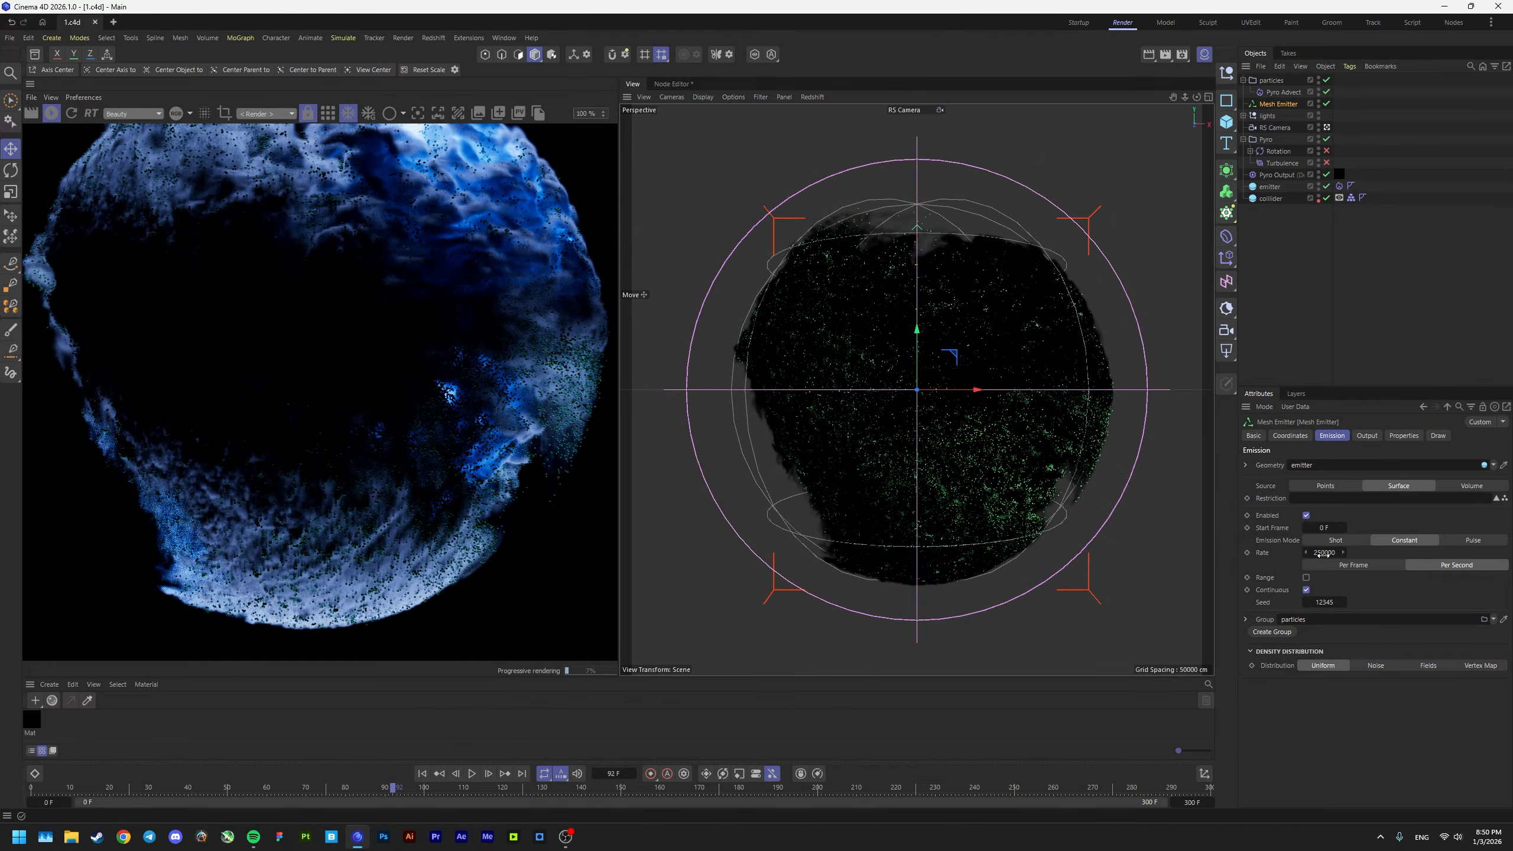
{"action": "middle_click_drag", "start_coordinate": [433, 372], "coordinate": [490, 423]}
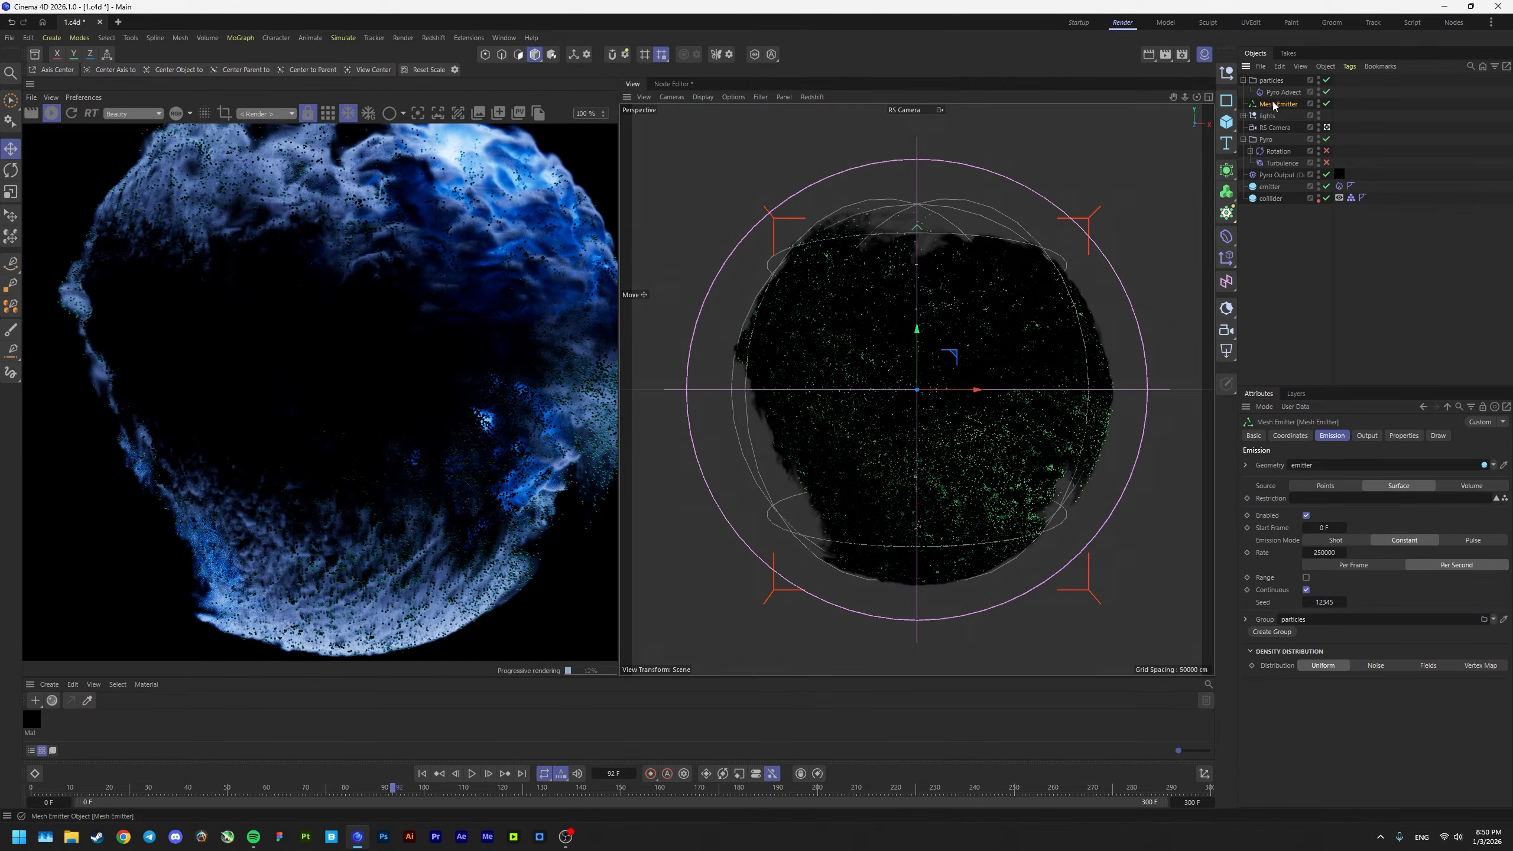
Step: Set the Pyro Advect's Velocity Strength to 2 and replay the simulation from the start with the live render stopped
{"action": "left_click", "coordinate": [1368, 435]}
{"action": "left_click", "coordinate": [1333, 436]}
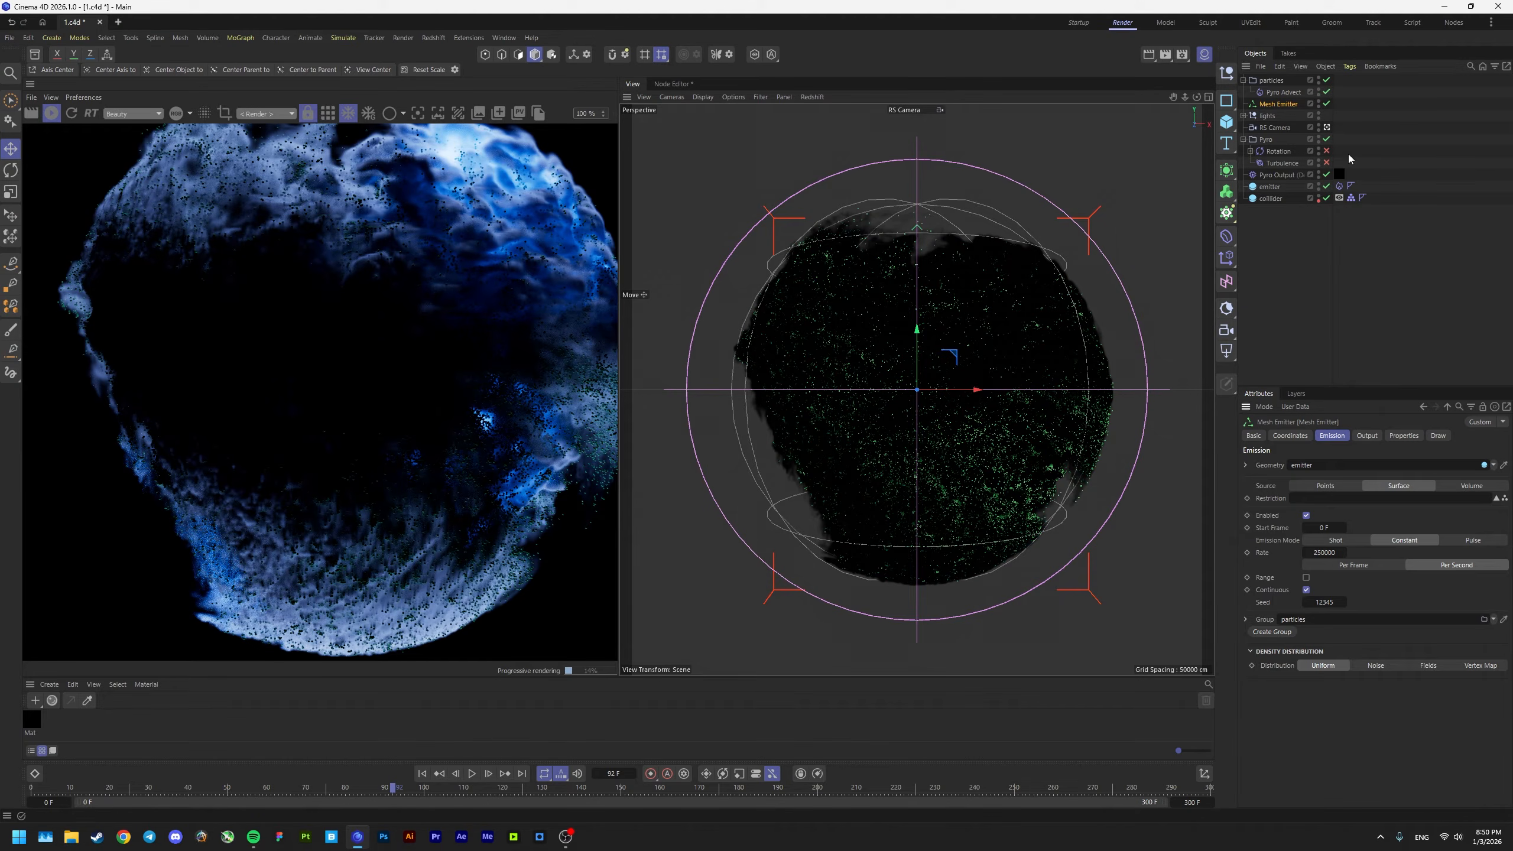
{"action": "left_click", "coordinate": [1293, 92]}
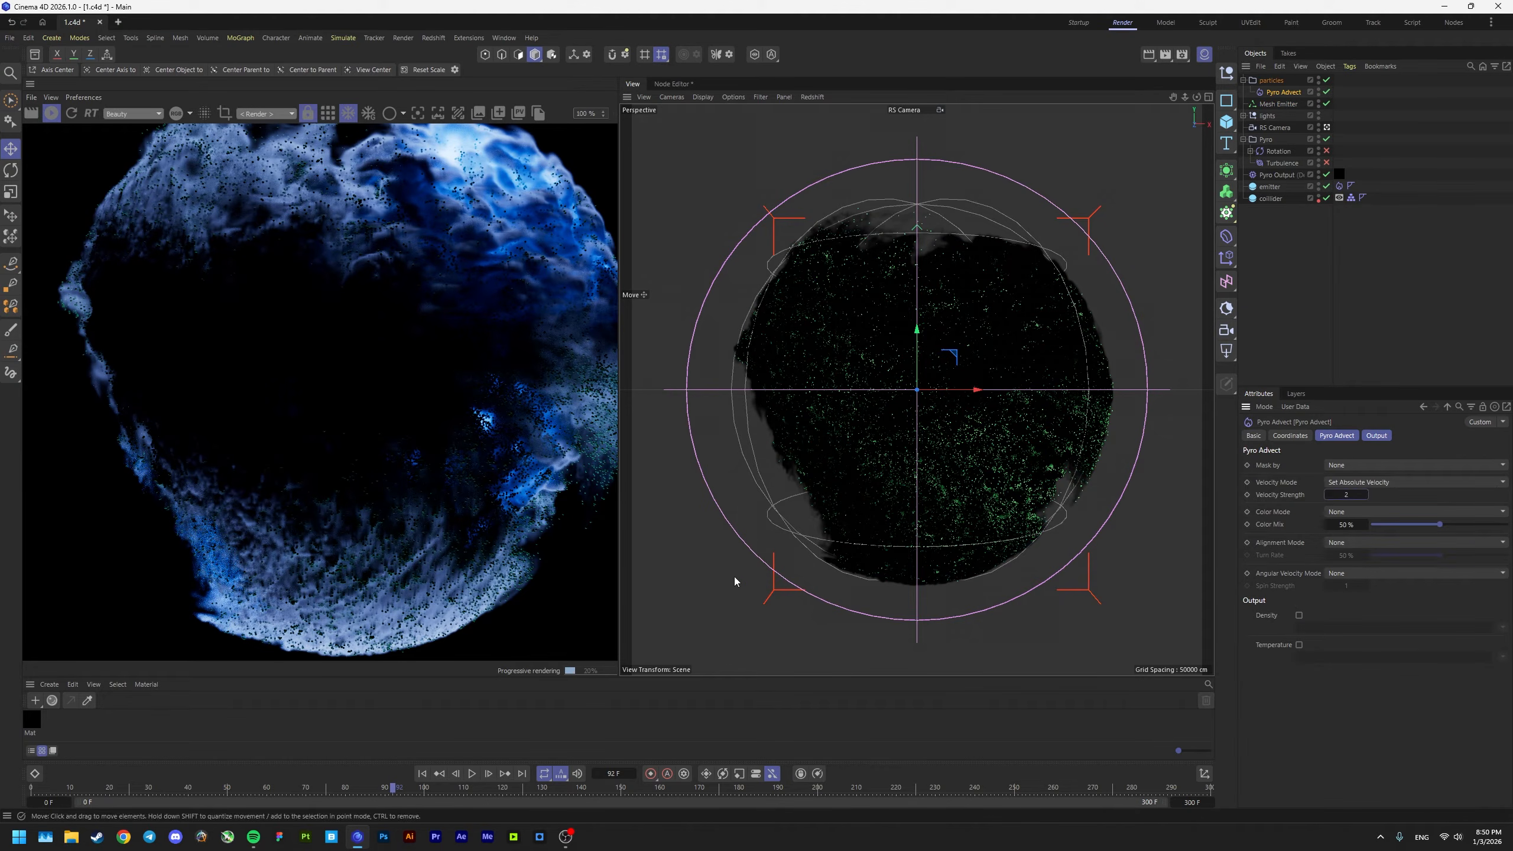
{"action": "left_click", "coordinate": [52, 113]}
{"action": "left_click", "coordinate": [425, 776]}
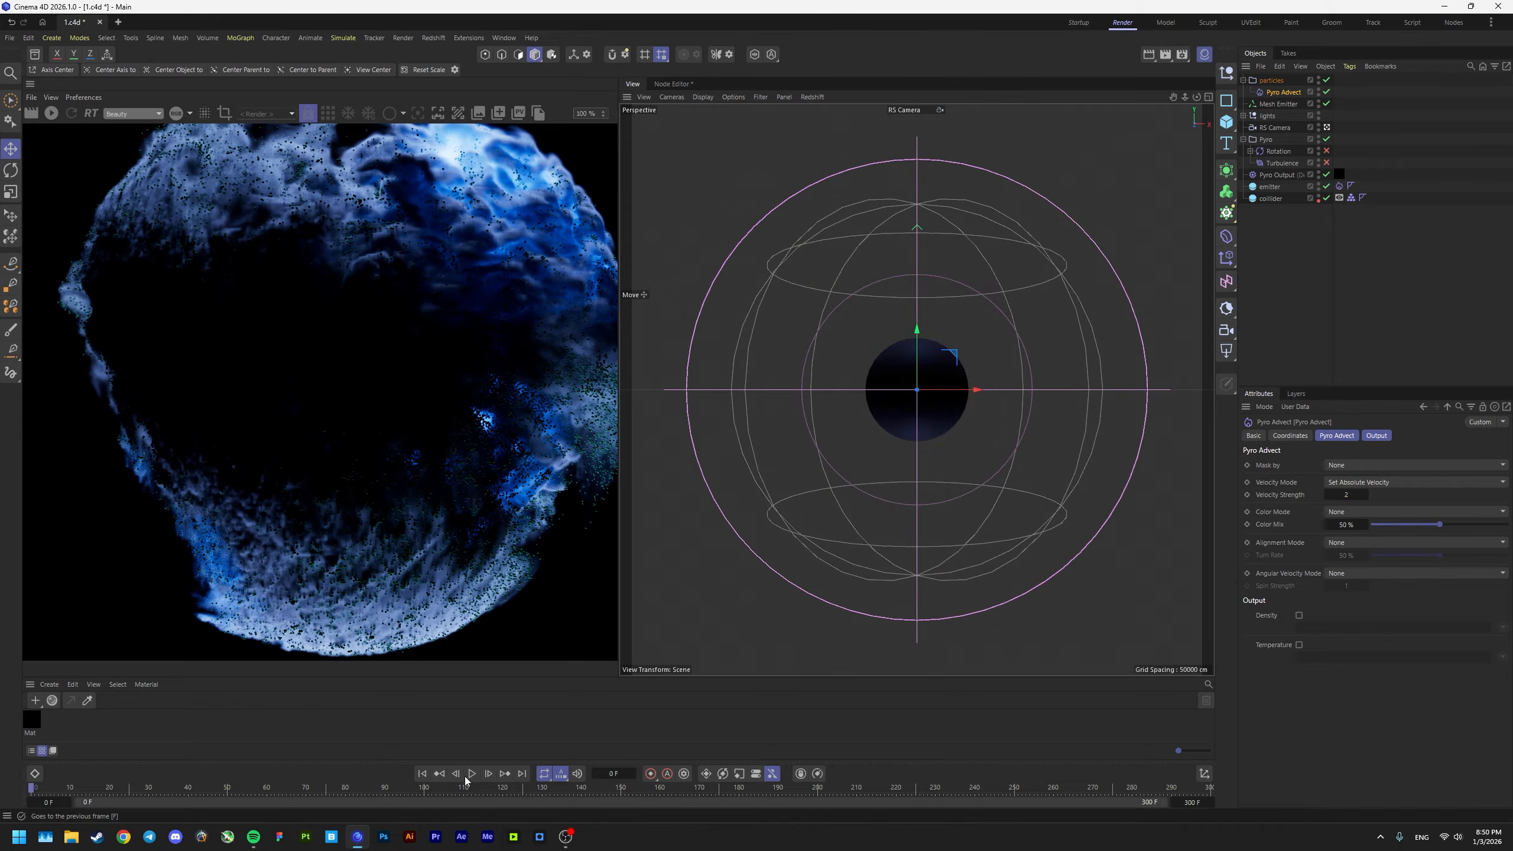
{"action": "left_click", "coordinate": [472, 775]}
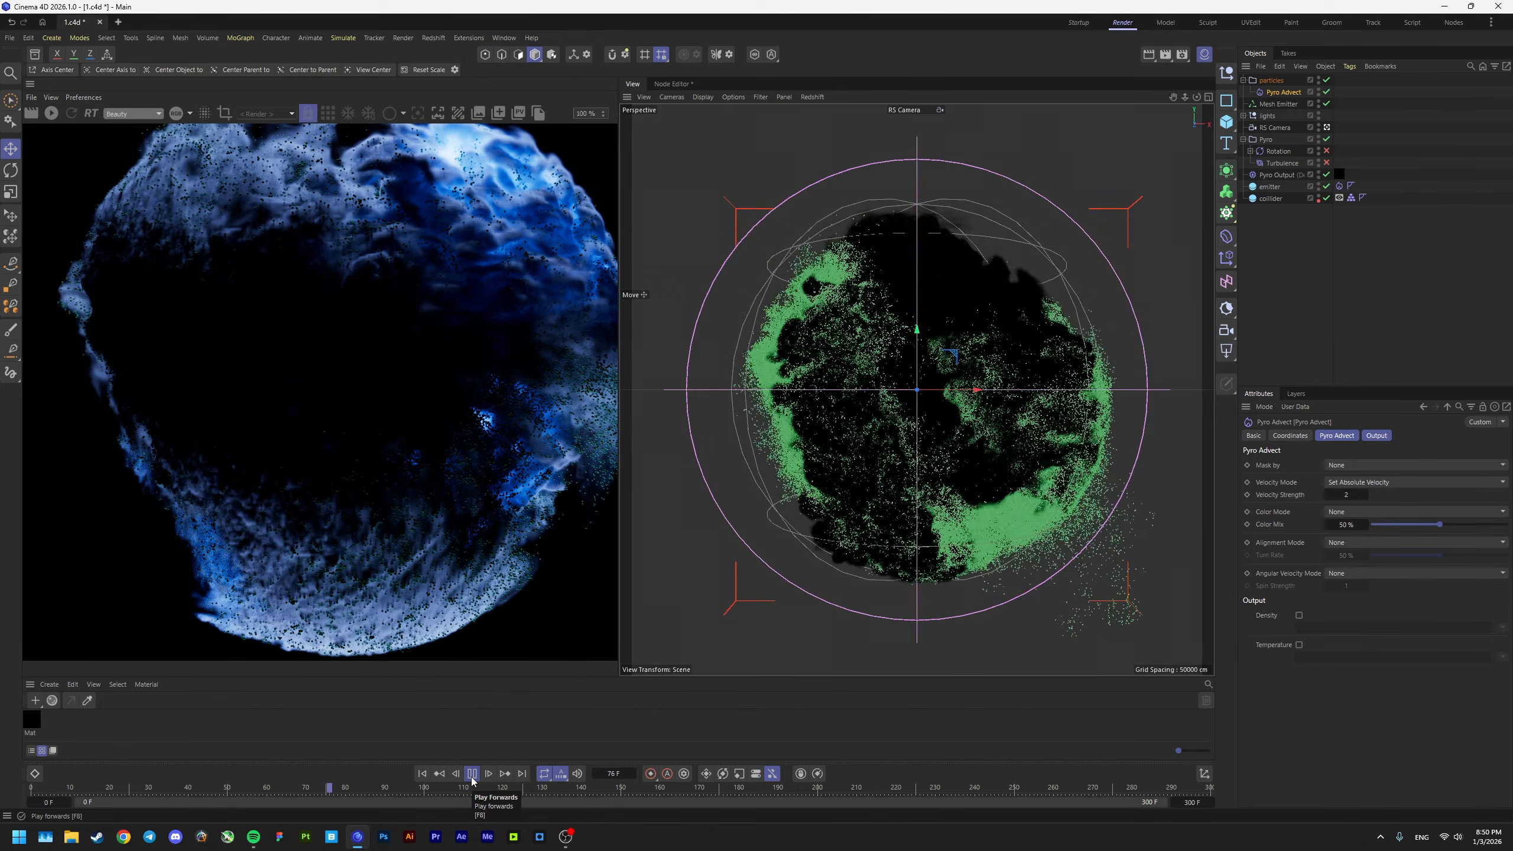
{"action": "left_click", "coordinate": [473, 775]}
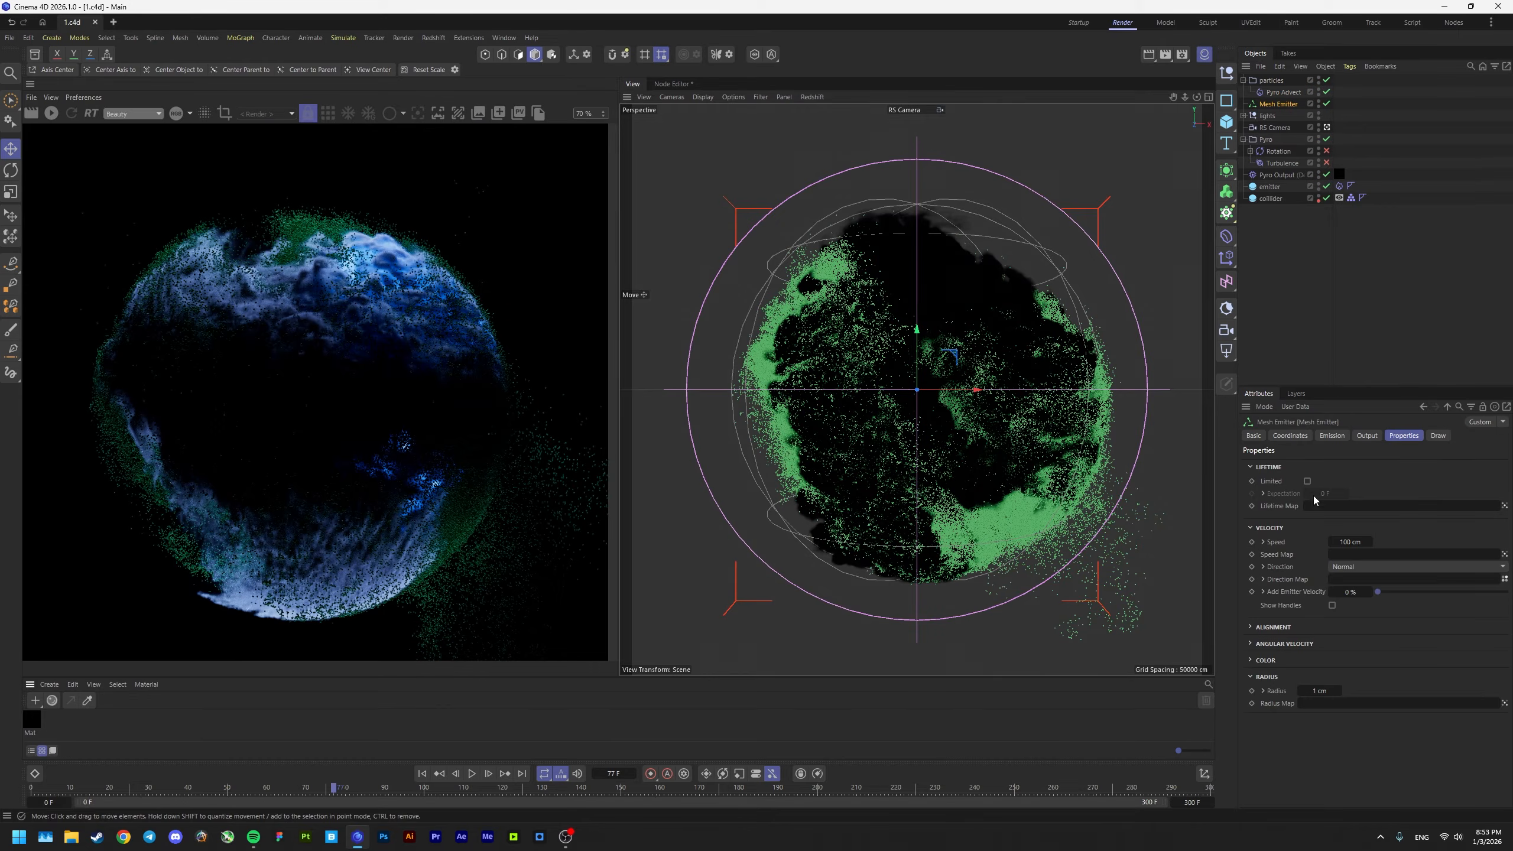
Step: Limit the Mesh Emitter's particle lifetime with an Expectation of 25 F, save, and replay the simulation from the start
{"action": "left_click", "coordinate": [1307, 481]}
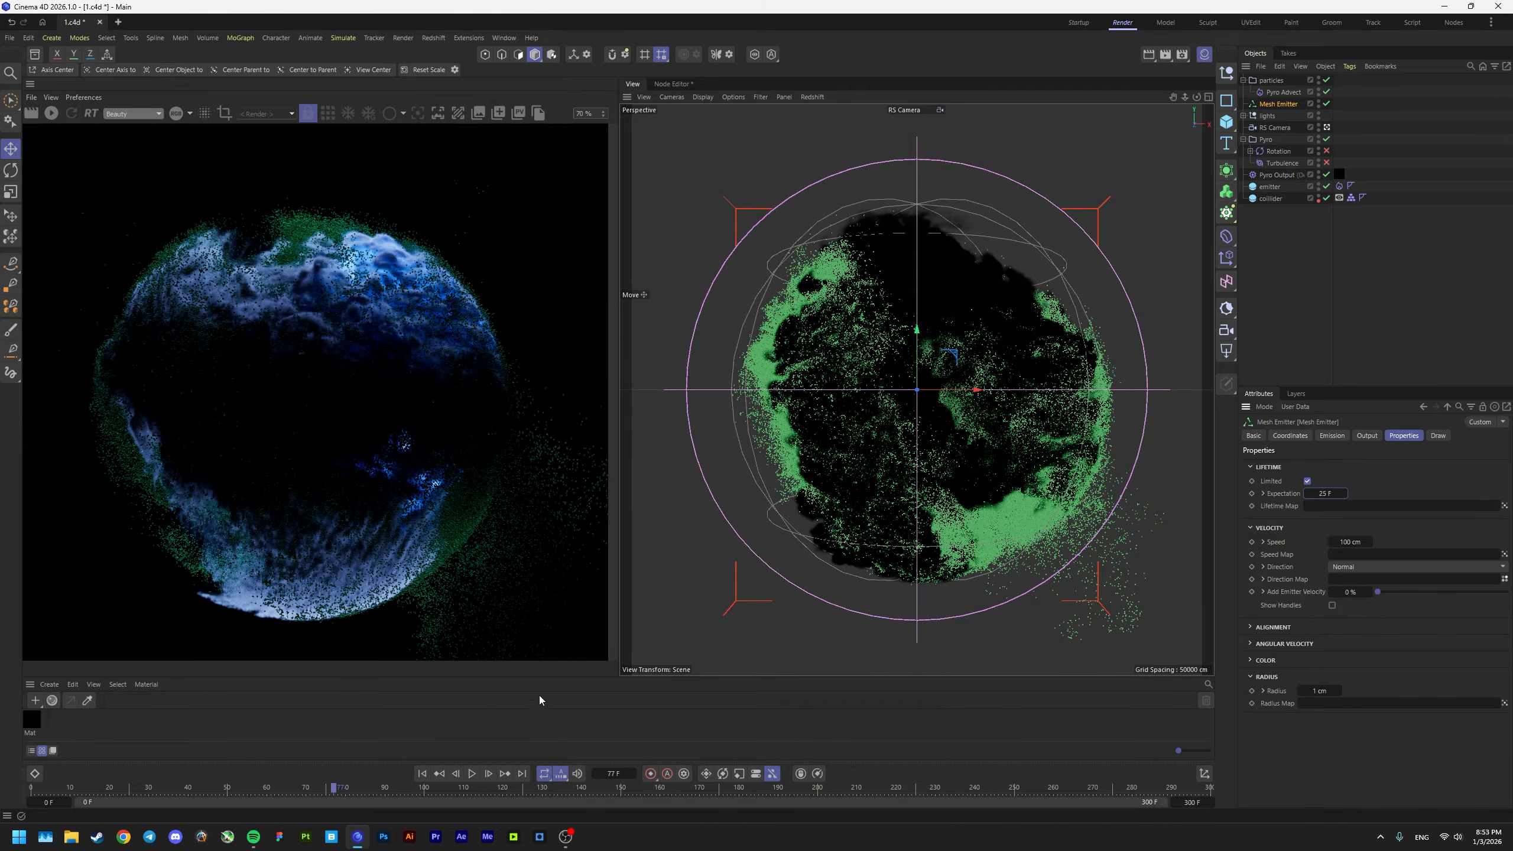
{"action": "key", "text": "ctrl+s"}
{"action": "left_click", "coordinate": [422, 773]}
{"action": "left_click", "coordinate": [472, 773]}
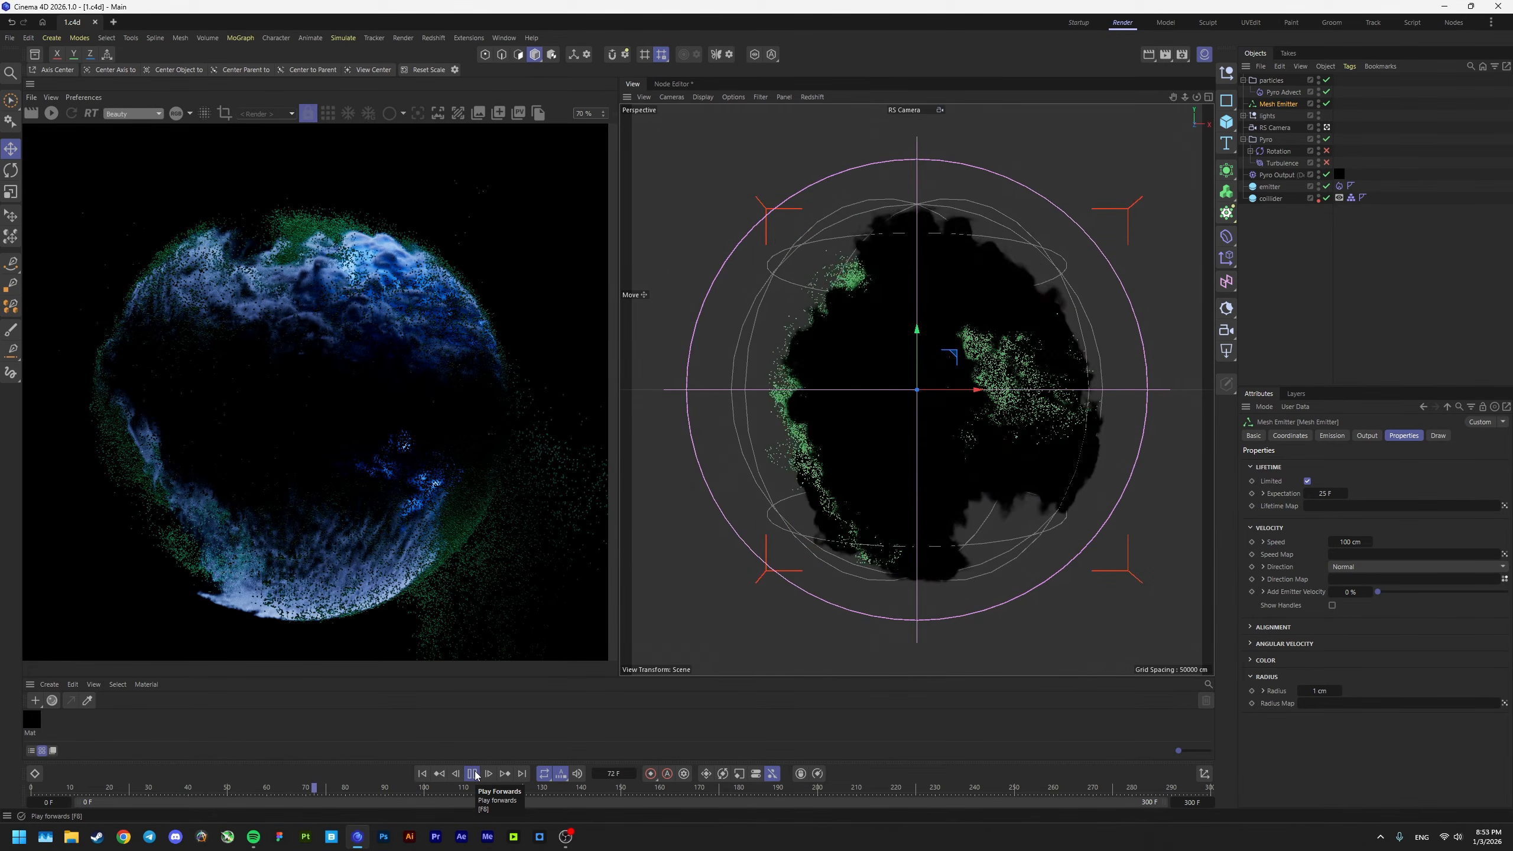
{"action": "left_click", "coordinate": [473, 774]}
Step: Set the particle lifetime Expectation to 55 F and play the simulation from the start to frame 142
{"action": "left_click", "coordinate": [1328, 494]}
{"action": "type", "text": "5"}
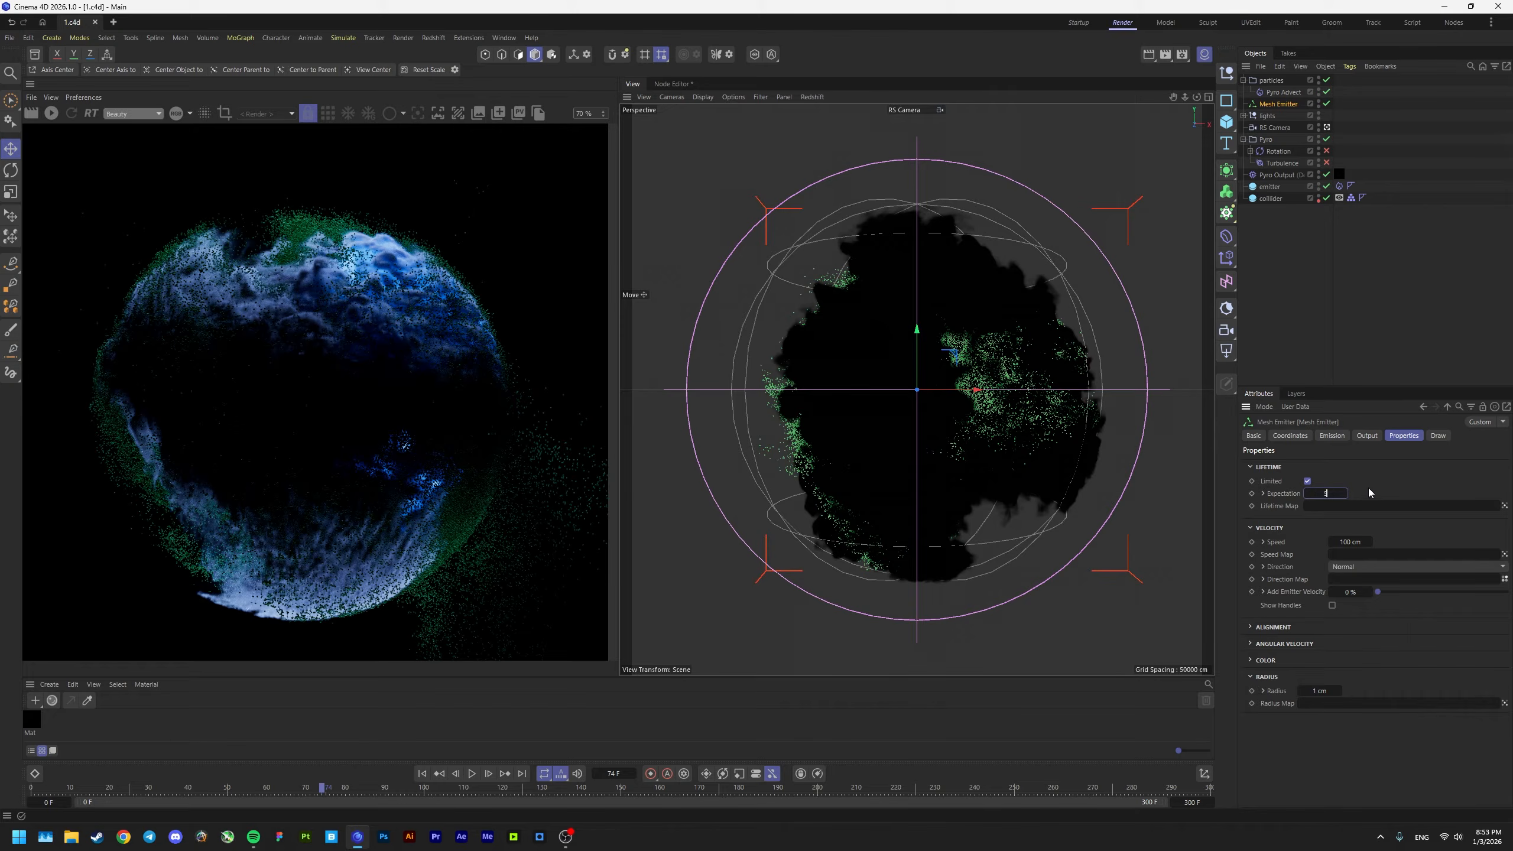
{"action": "type", "text": "5"}
{"action": "key", "text": "Return"}
{"action": "left_click", "coordinate": [422, 774]}
{"action": "left_click", "coordinate": [472, 774]}
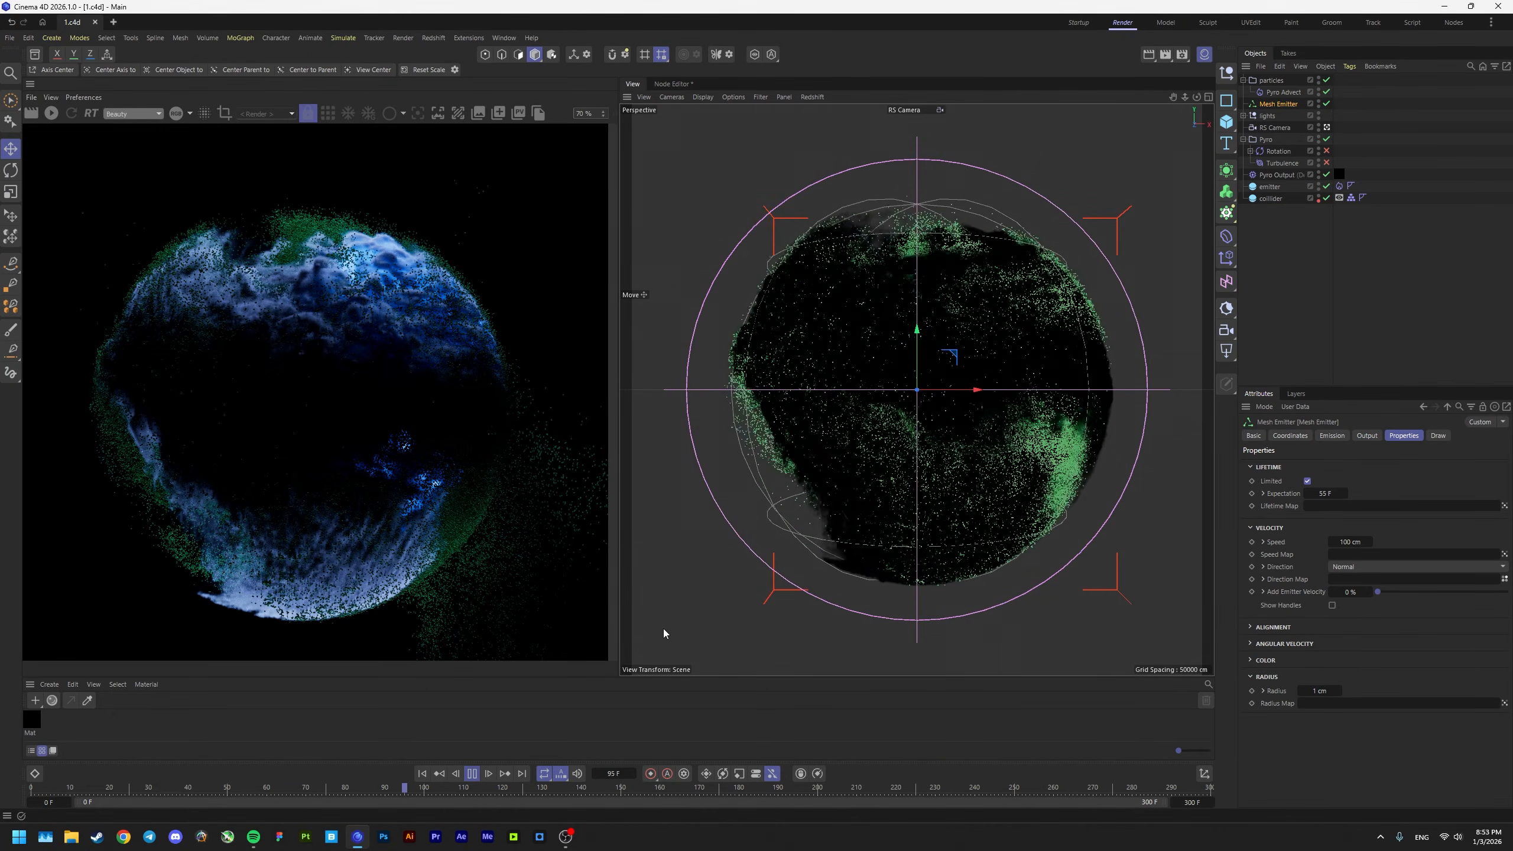
{"action": "left_click", "coordinate": [472, 776]}
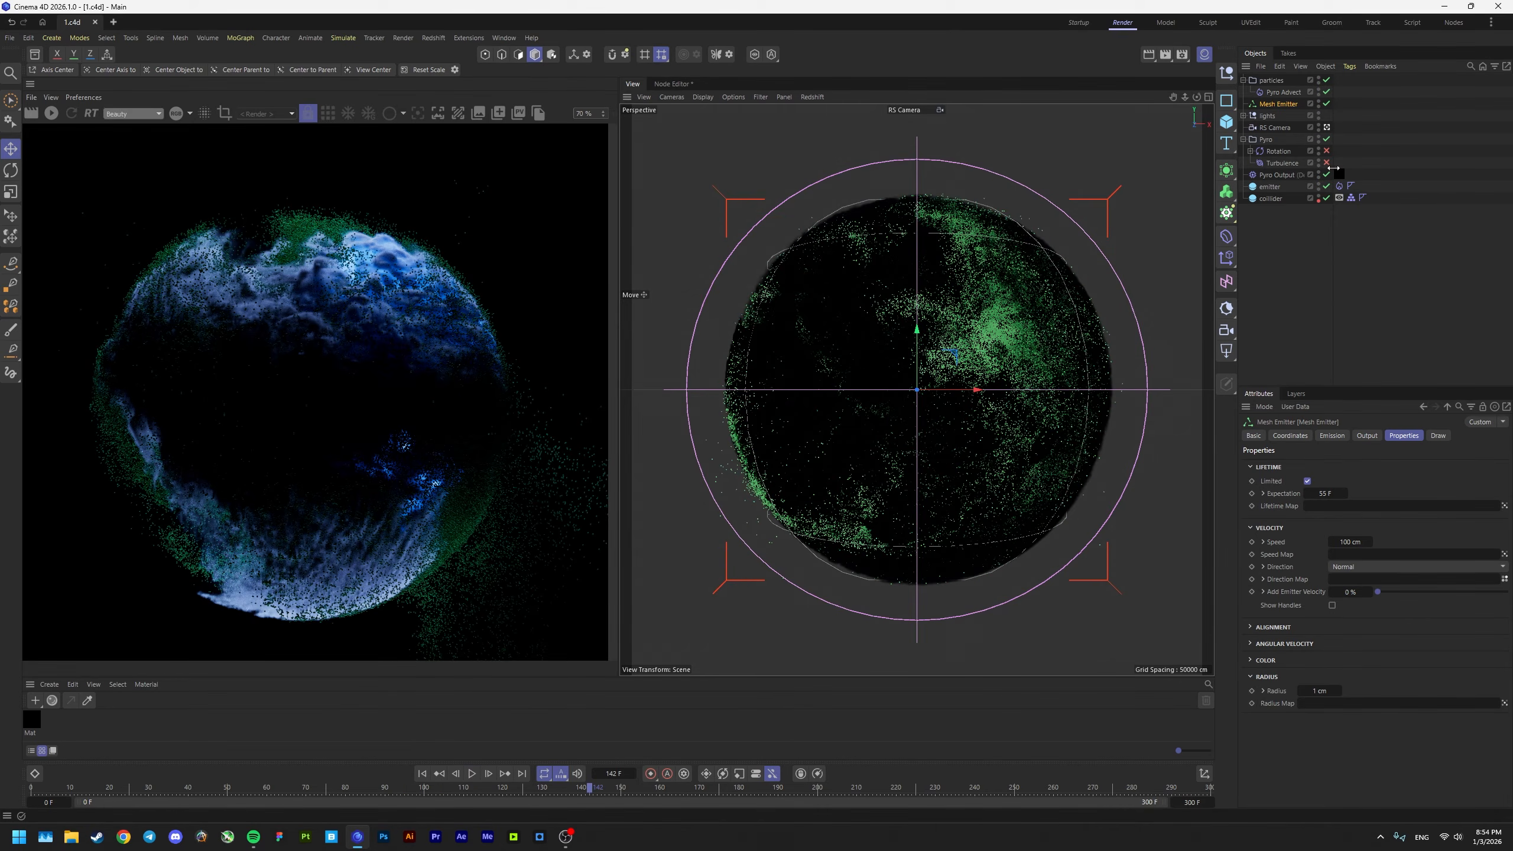
Step: Set the Pyro Advect's Velocity Strength to 1.75, save the project, and replay the simulation from the start
{"action": "left_click", "coordinate": [1275, 104]}
{"action": "left_click", "coordinate": [1281, 93]}
{"action": "double_click", "coordinate": [1348, 495]}
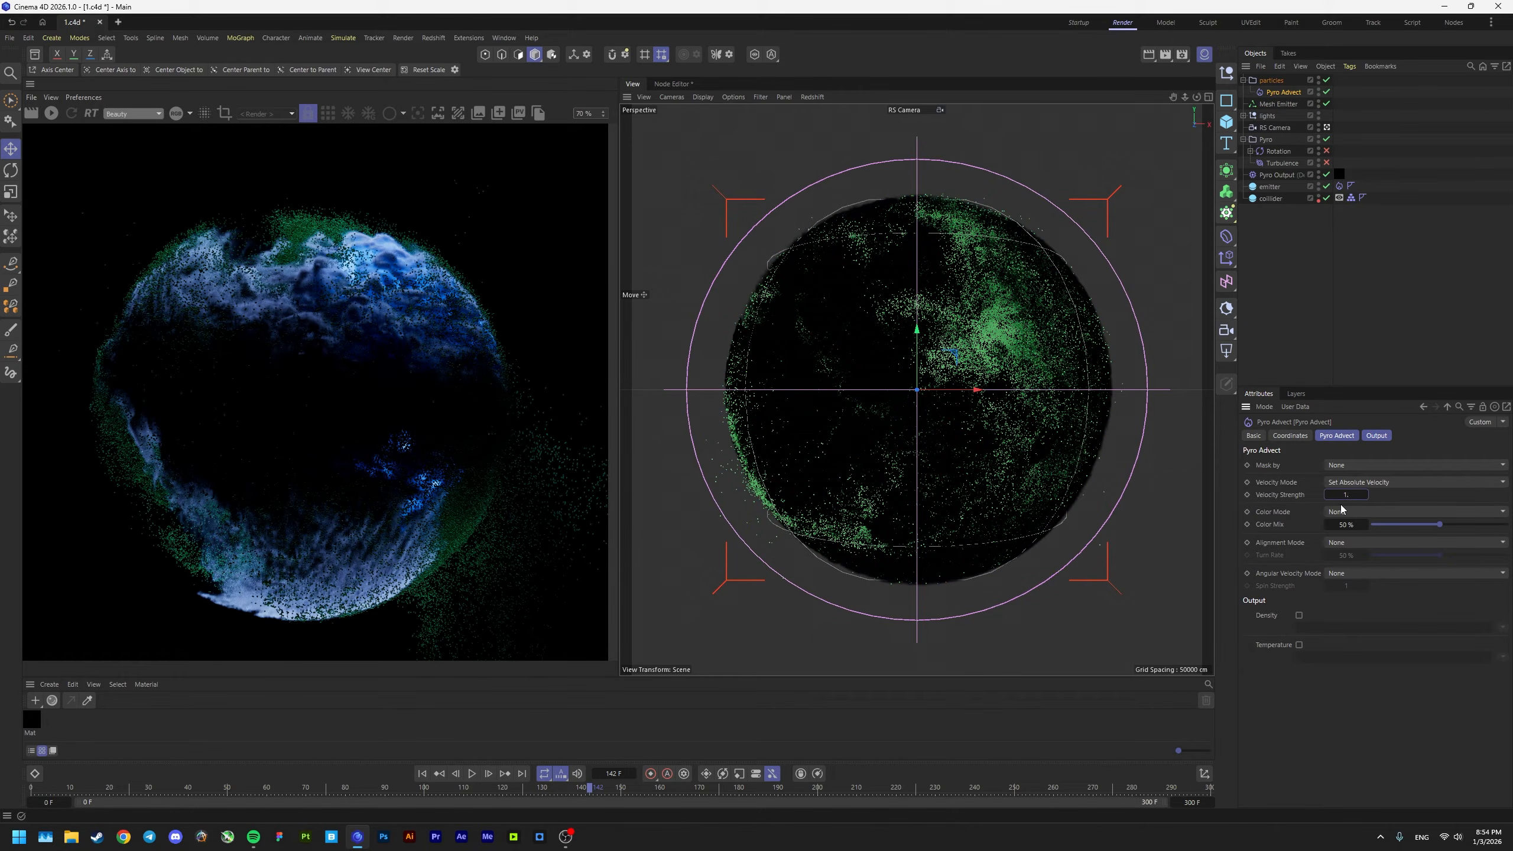
{"action": "key", "text": "ctrl+s"}
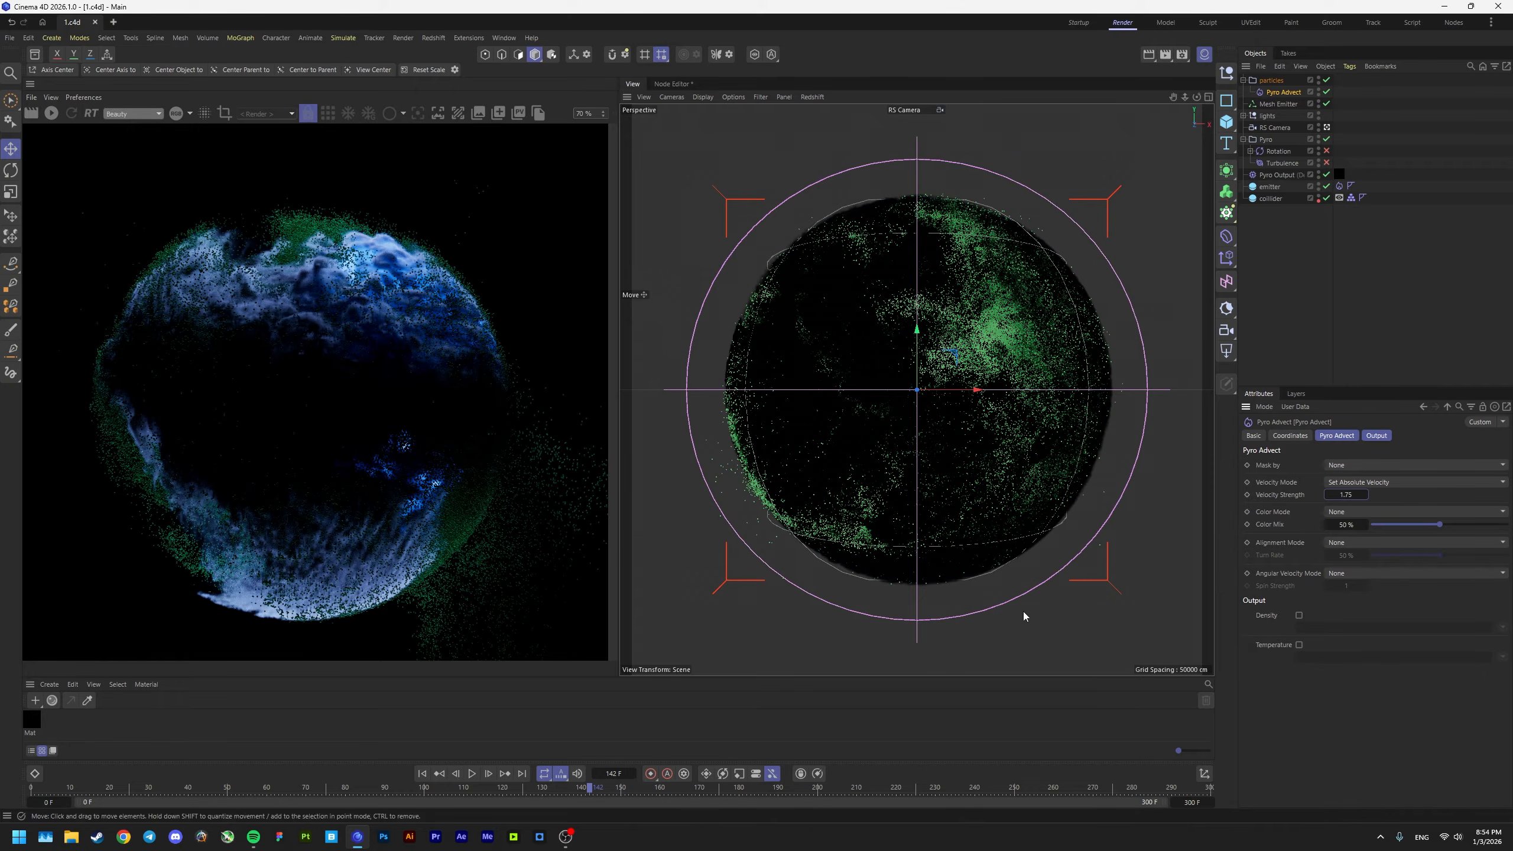
{"action": "left_click", "coordinate": [423, 775]}
{"action": "left_click", "coordinate": [470, 778]}
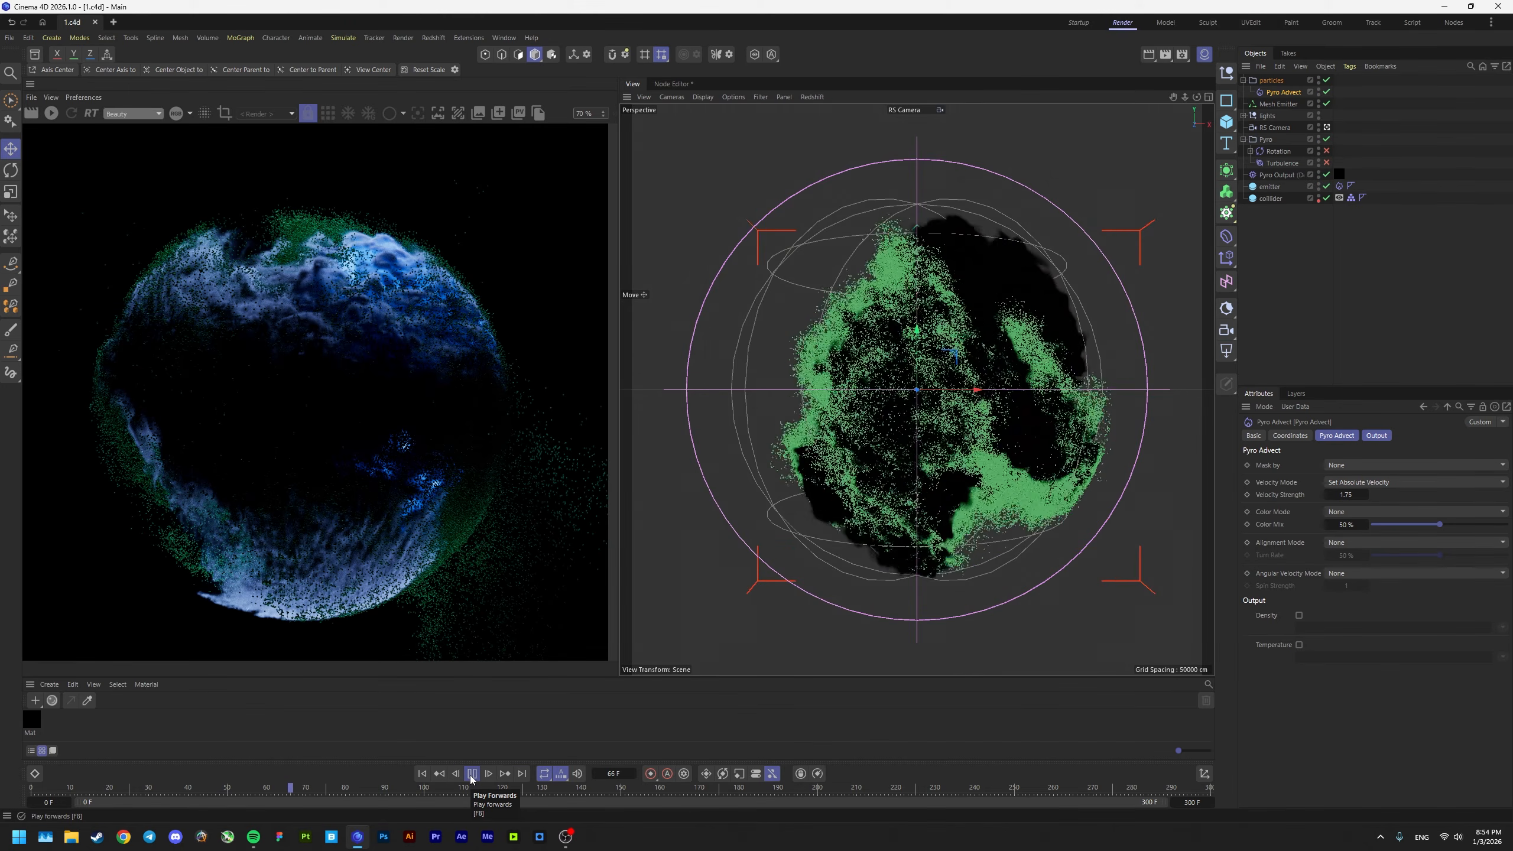
{"action": "left_click", "coordinate": [471, 773]}
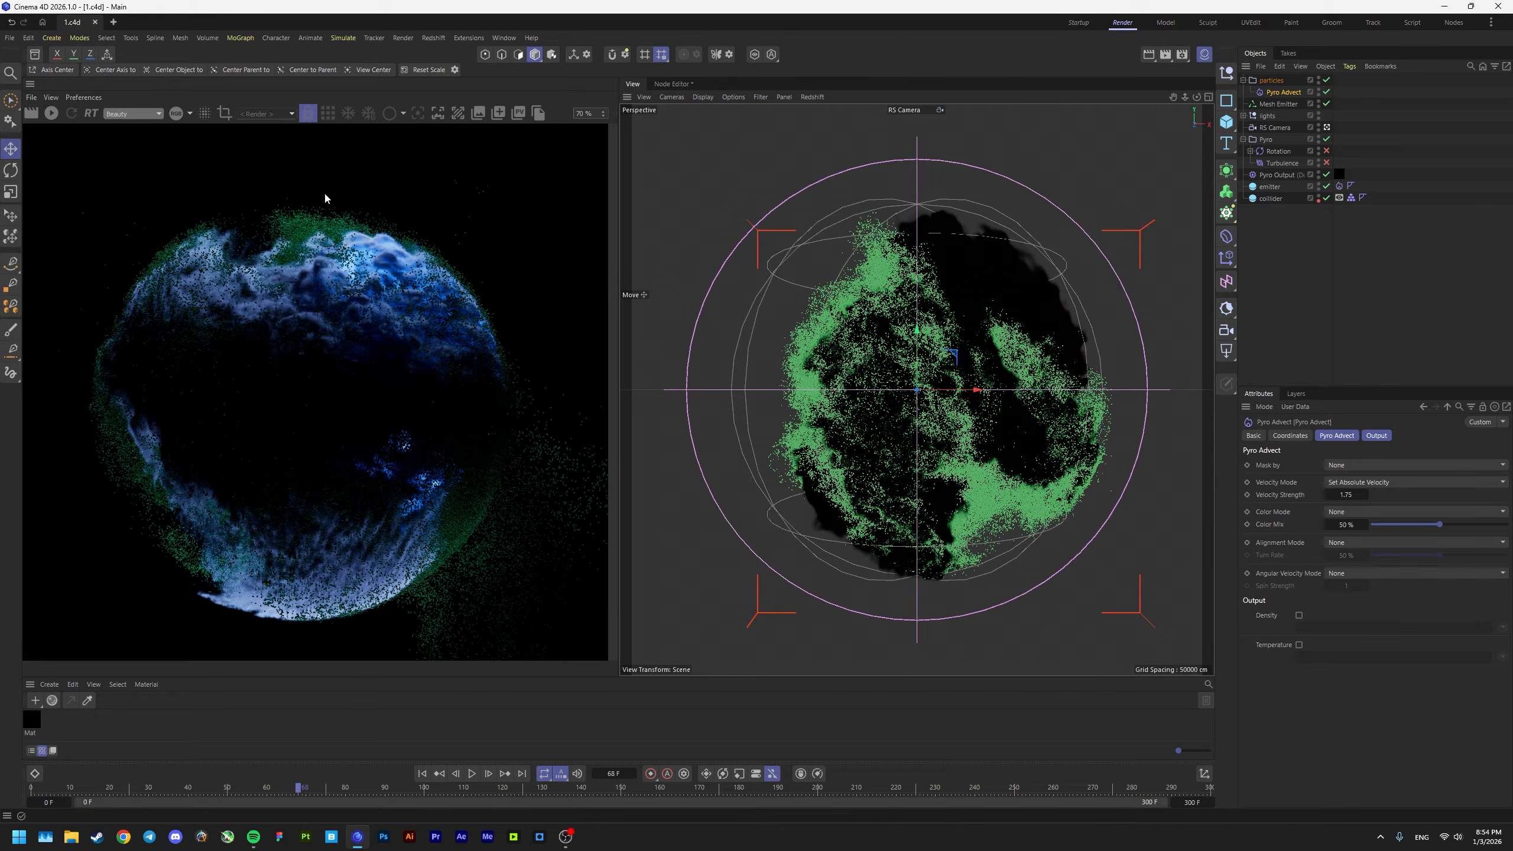
Step: Add a Color Mapper particle modifier and place it inside the particles group above Pyro Advect
{"action": "left_click", "coordinate": [340, 40]}
{"action": "mouse_move", "coordinate": [368, 223]}
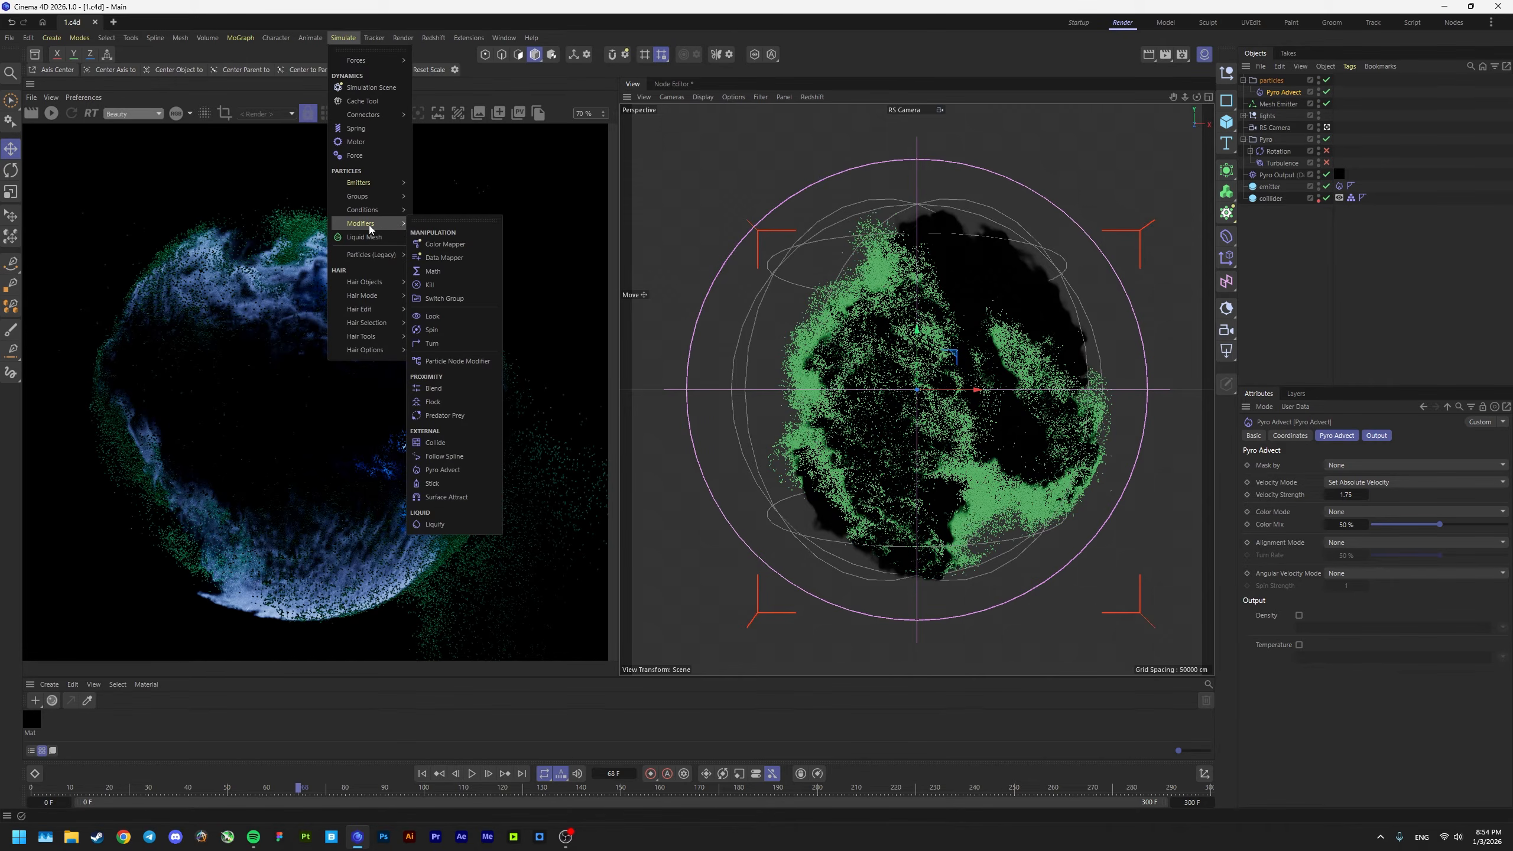
{"action": "left_click", "coordinate": [447, 246]}
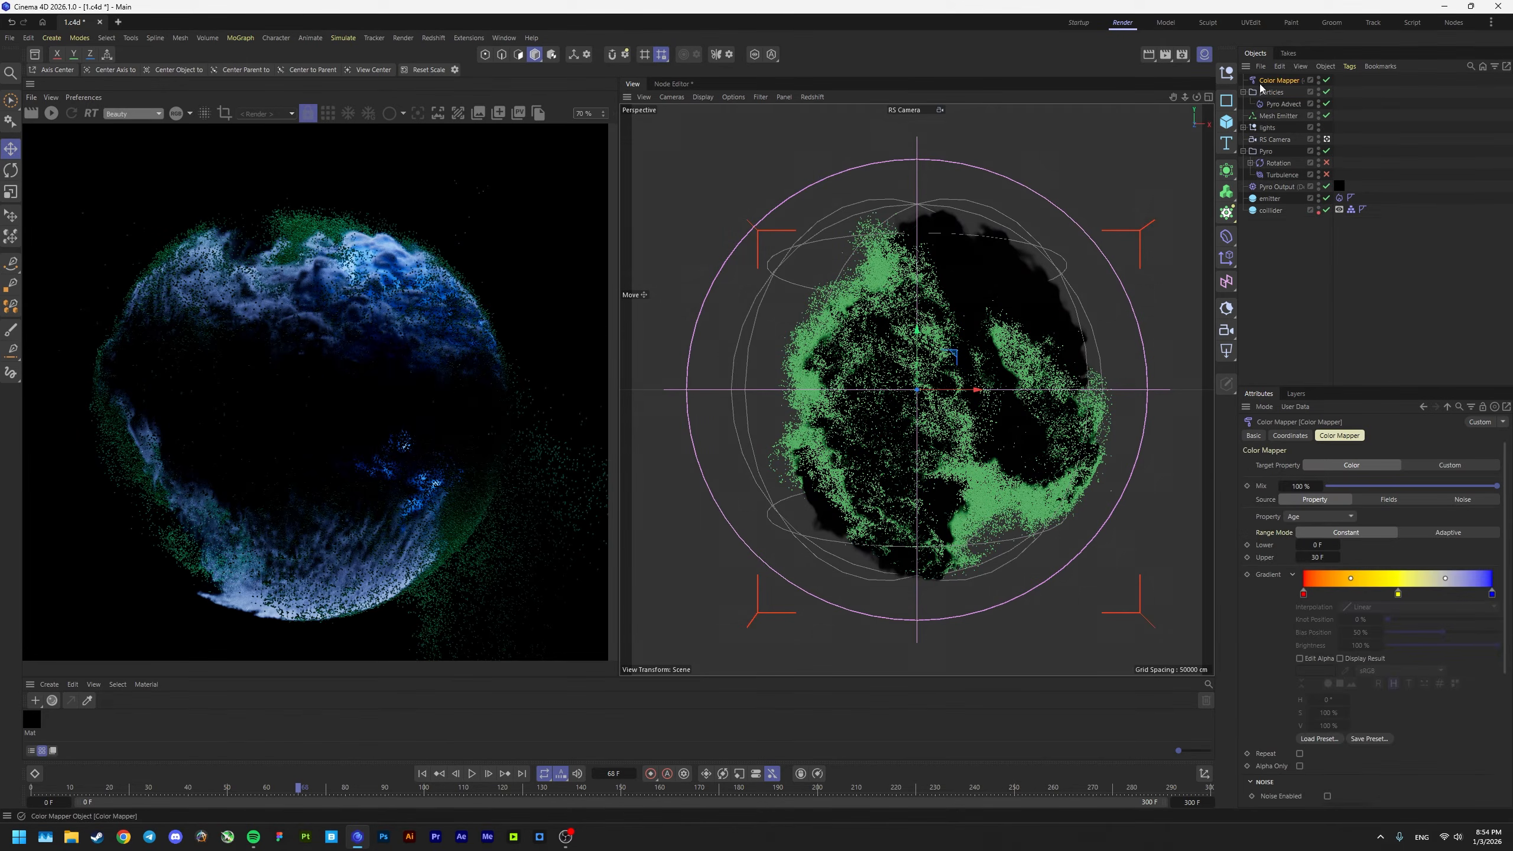
{"action": "left_click_drag", "start_coordinate": [1283, 95], "coordinate": [1280, 94]}
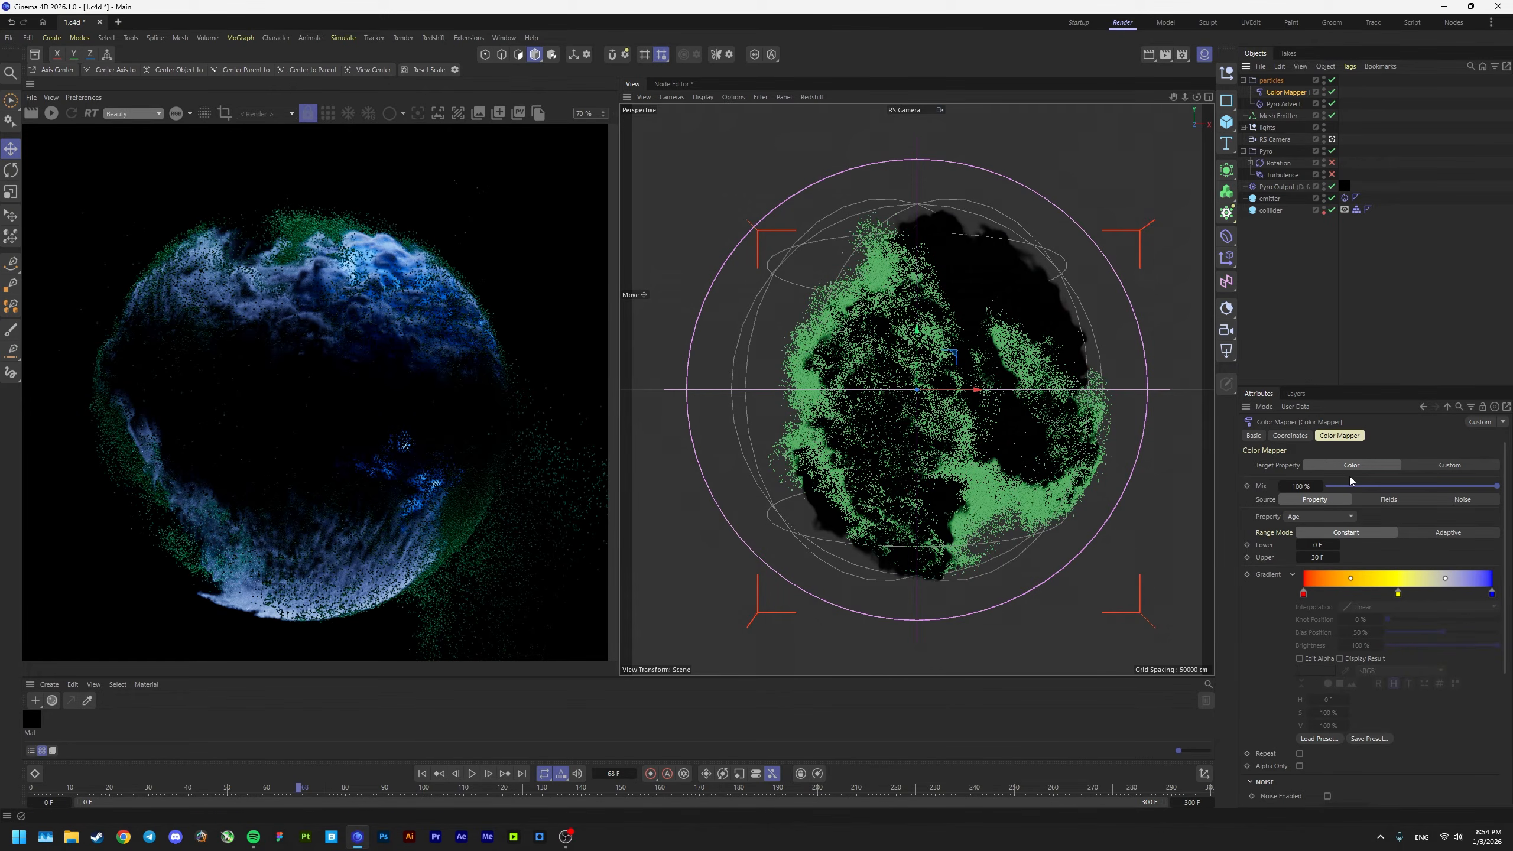
Step: Set the upper limit of the Color Mapper's Age range to 55 F and return to frame 0
{"action": "left_click", "coordinate": [1336, 511]}
{"action": "left_click", "coordinate": [1393, 515]}
{"action": "type", "text": "55"}
{"action": "key", "text": "Return"}
{"action": "left_click", "coordinate": [437, 774]}
{"action": "left_click", "coordinate": [472, 773]}
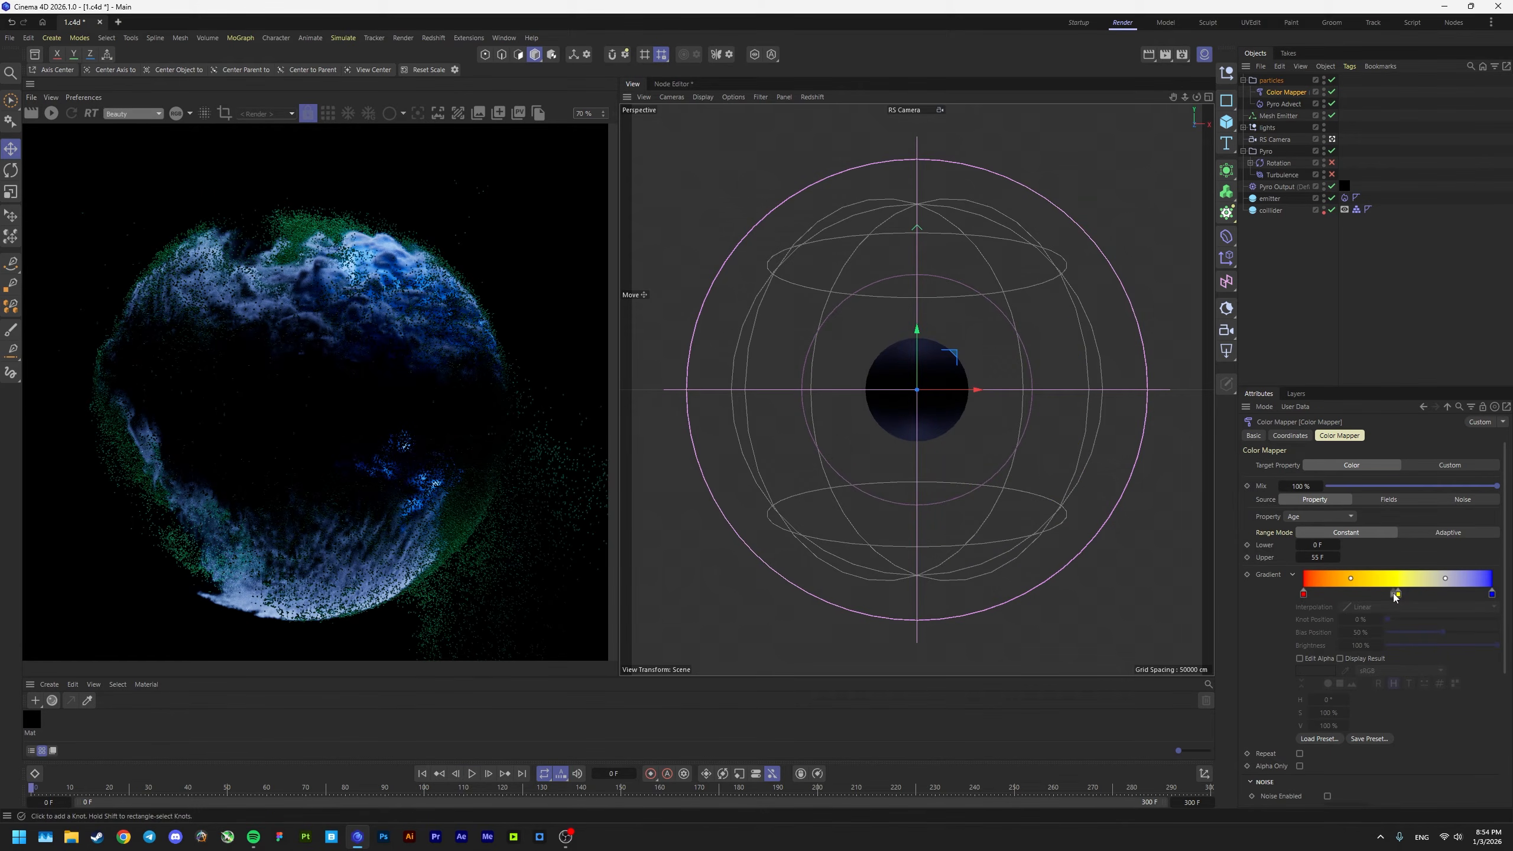
Step: Recolor the Color Mapper gradient's end knot pink with a hue of 318° and play the simulation to frame 79
{"action": "double_click", "coordinate": [1492, 593]}
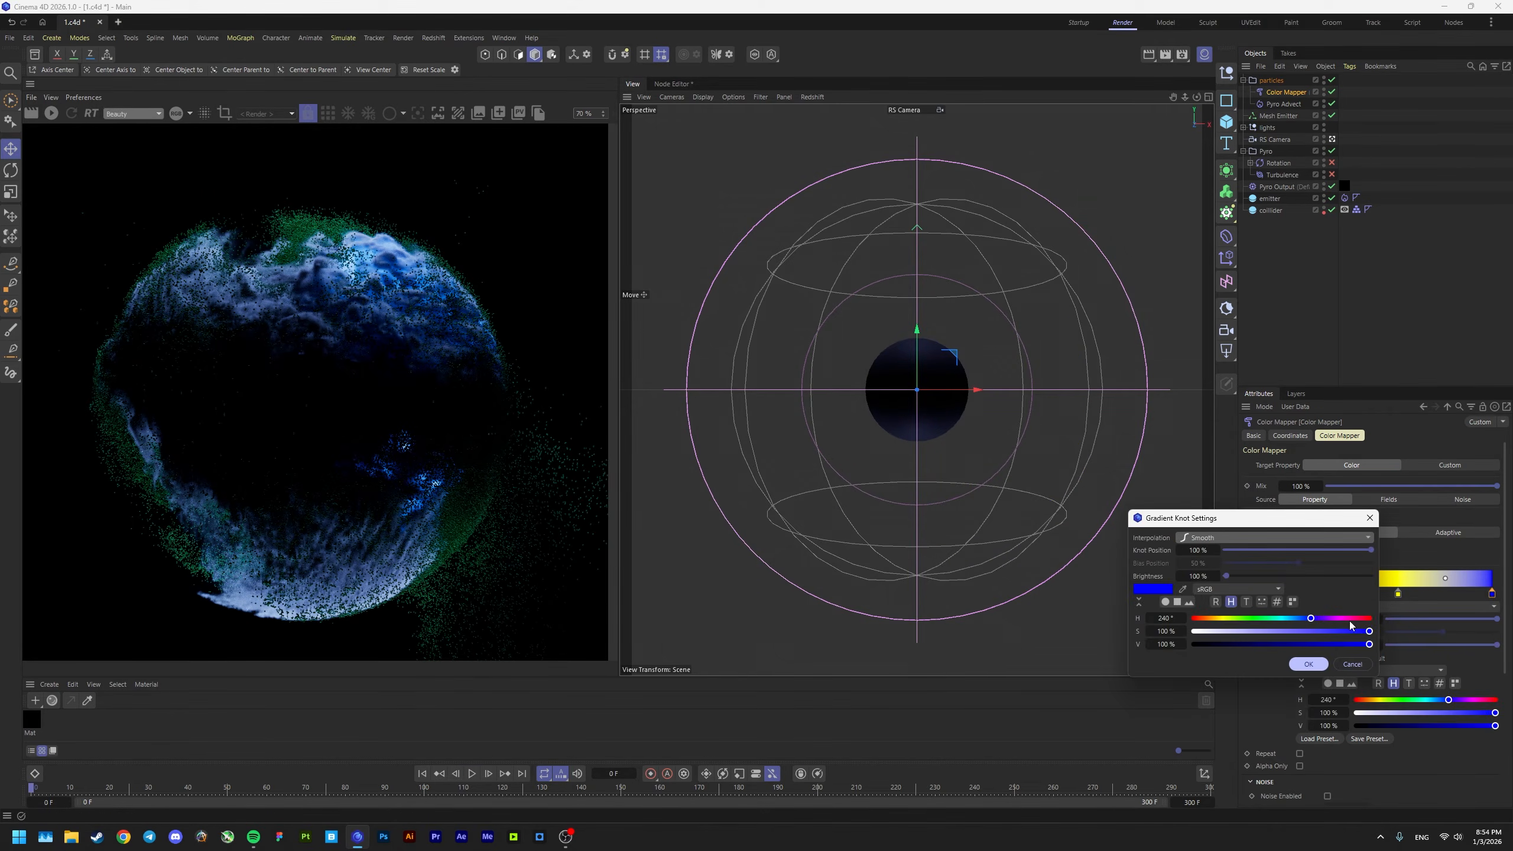
{"action": "left_click", "coordinate": [1343, 620]}
{"action": "left_click", "coordinate": [1309, 664]}
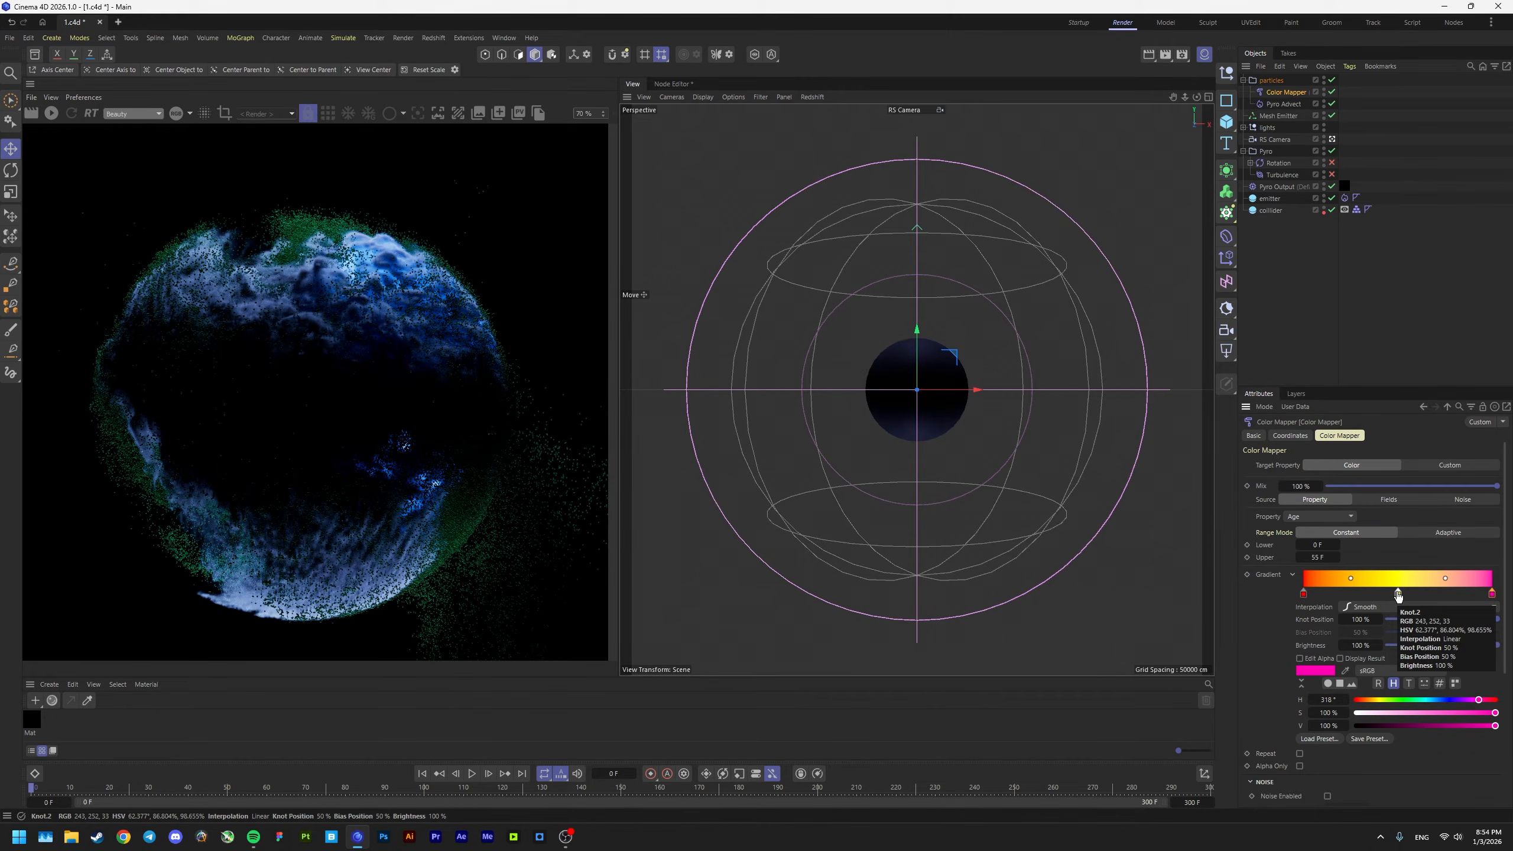
{"action": "left_click", "coordinate": [470, 774]}
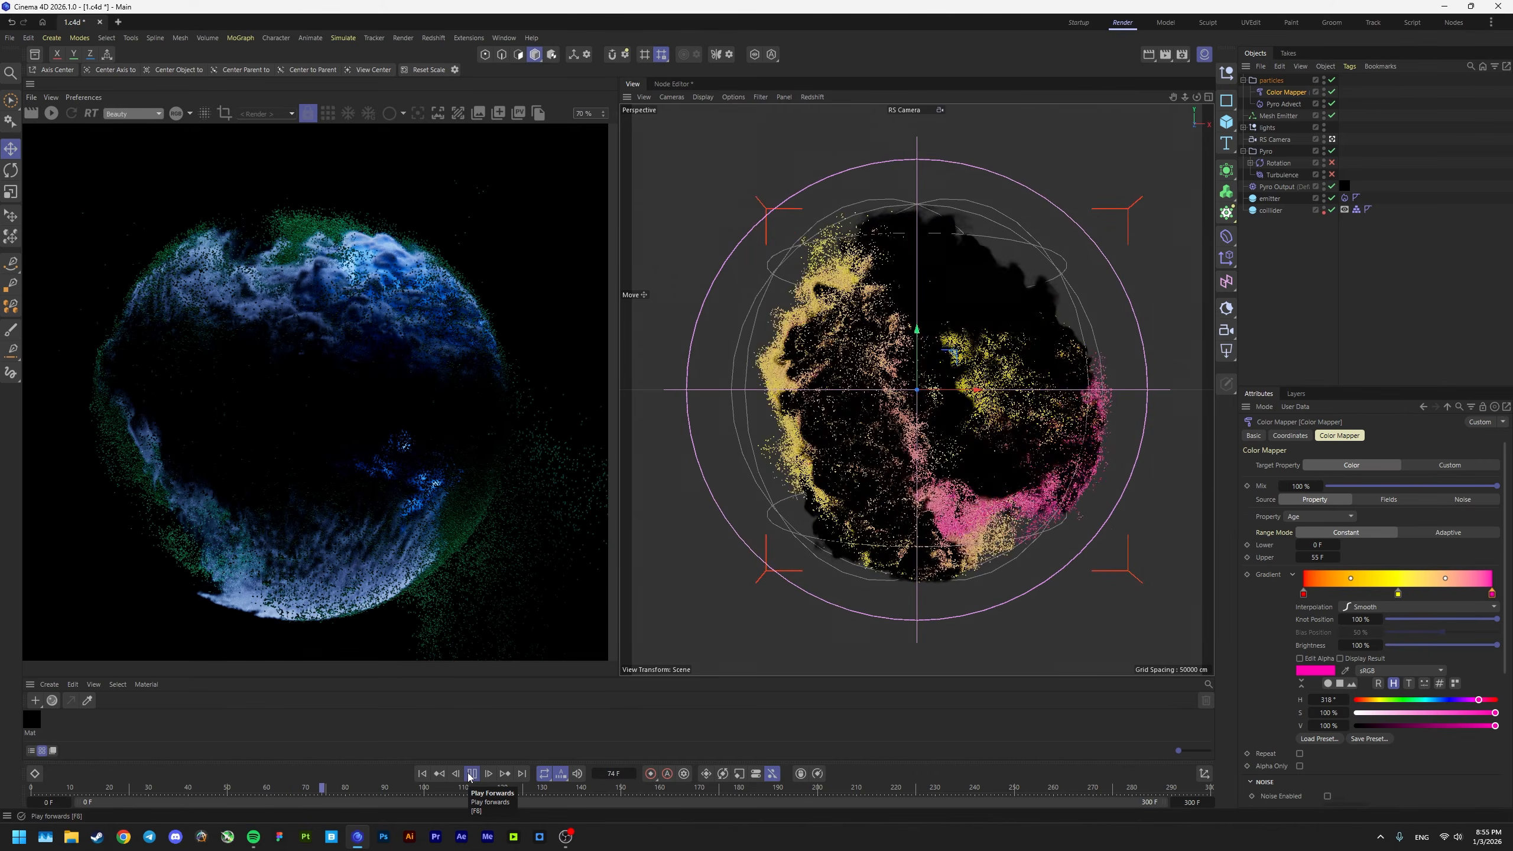
{"action": "left_click", "coordinate": [470, 774]}
Step: Move the gradient's first knot to about 29 %, recolor it light blue with hue 197°, and replay the simulation from the start
{"action": "left_click_drag", "start_coordinate": [1303, 593], "coordinate": [1339, 595]}
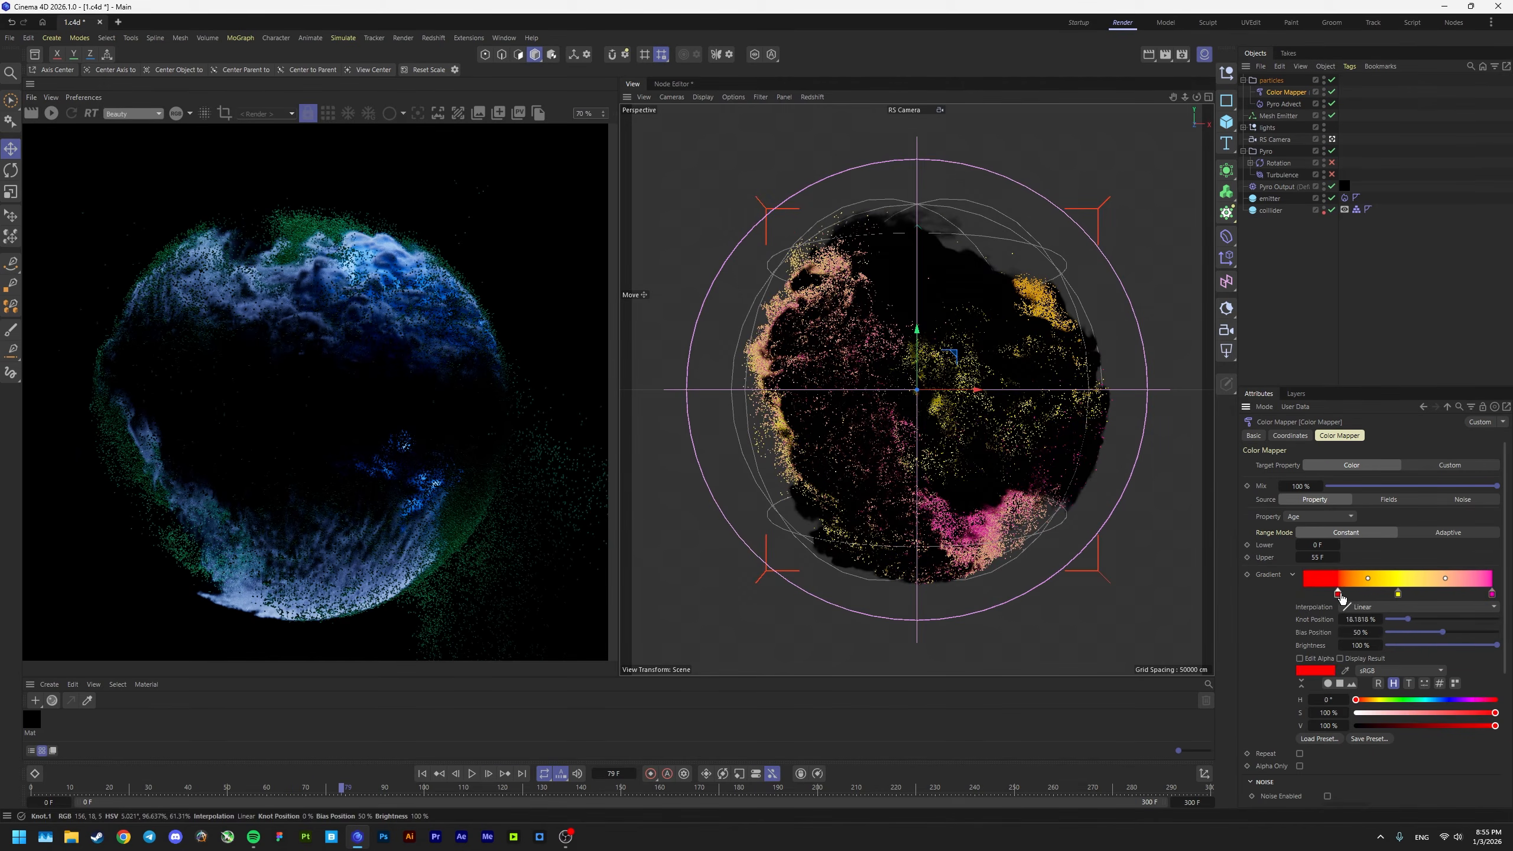
{"action": "double_click", "coordinate": [1359, 593]}
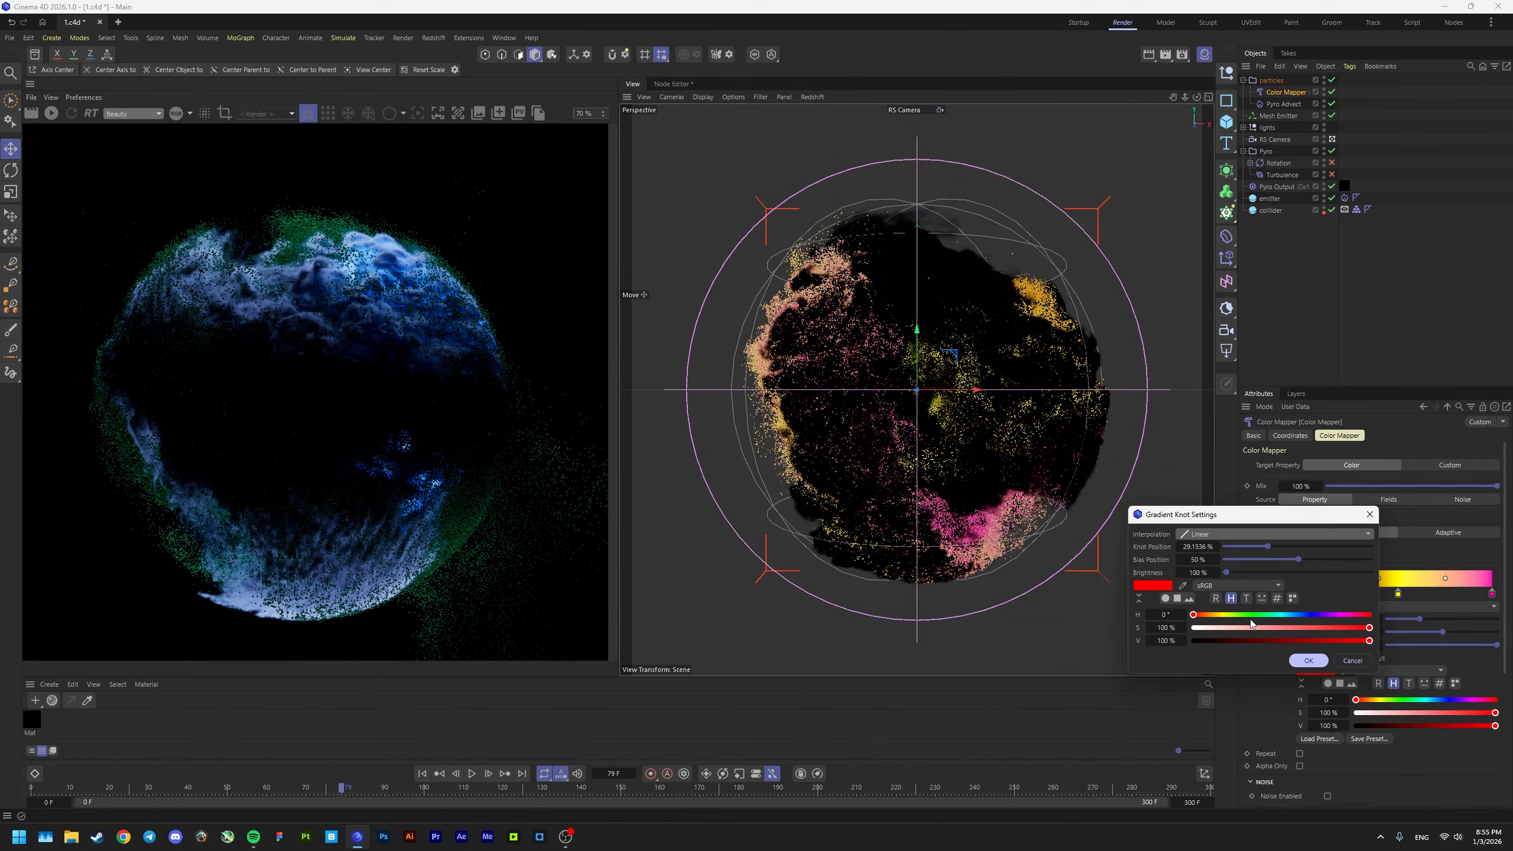
{"action": "left_click_drag", "start_coordinate": [1251, 616], "coordinate": [1297, 616]}
{"action": "left_click", "coordinate": [1308, 661]}
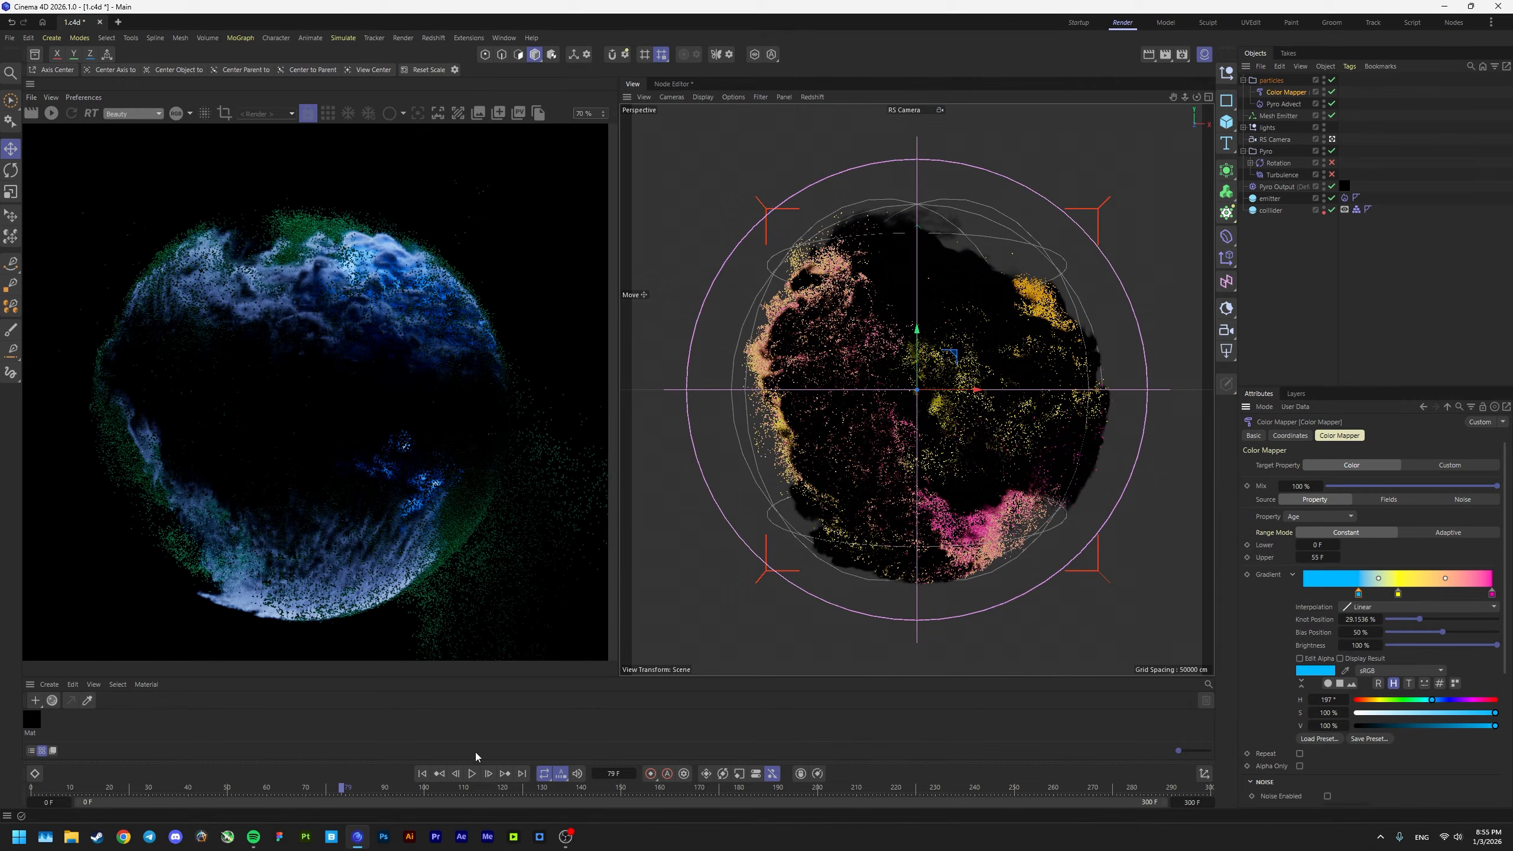
{"action": "left_click", "coordinate": [422, 774]}
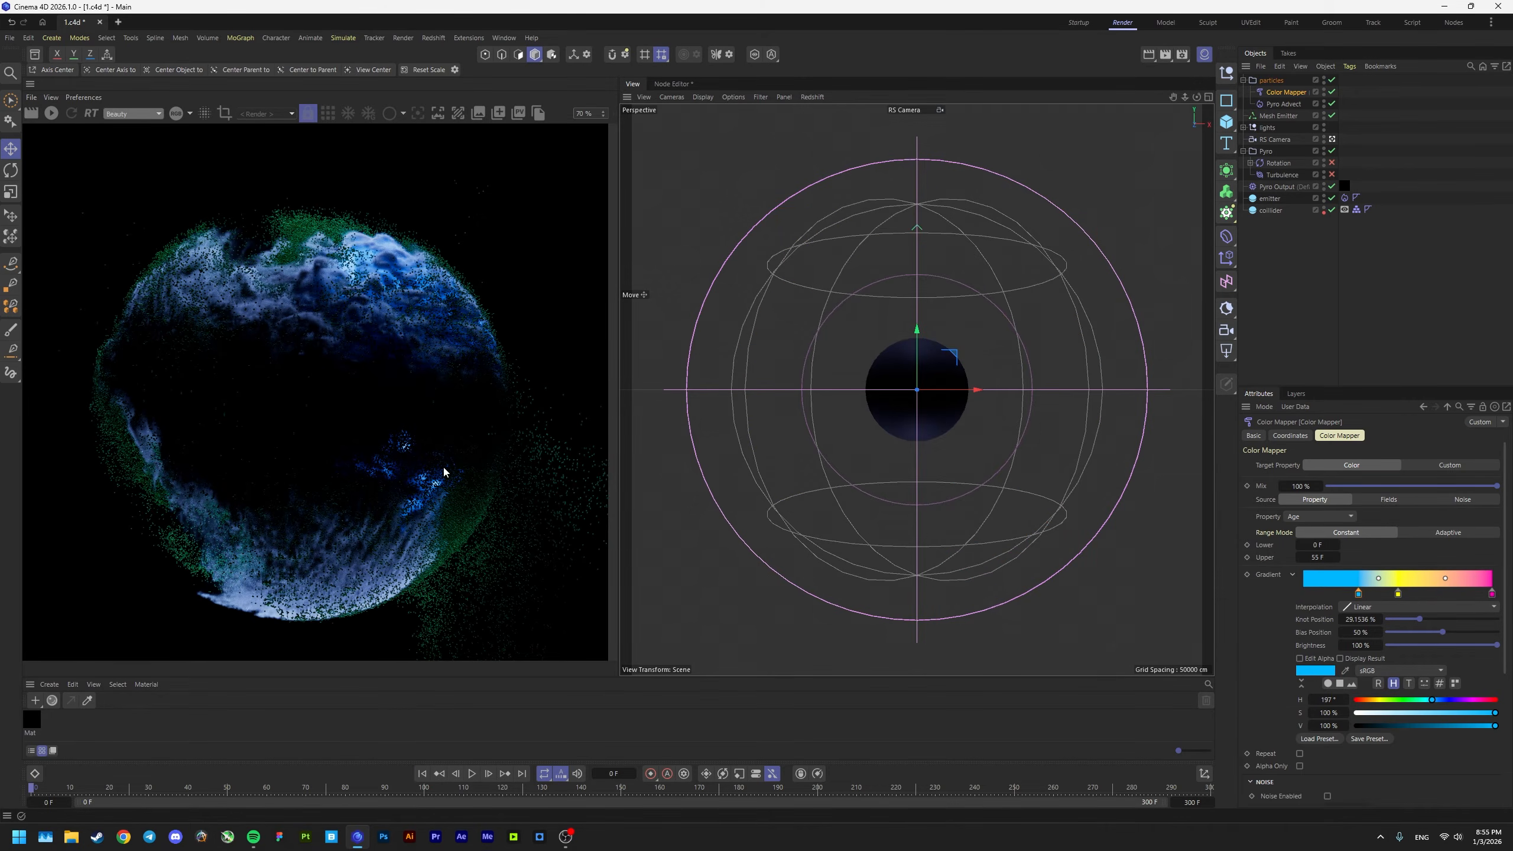
{"action": "left_click", "coordinate": [472, 774]}
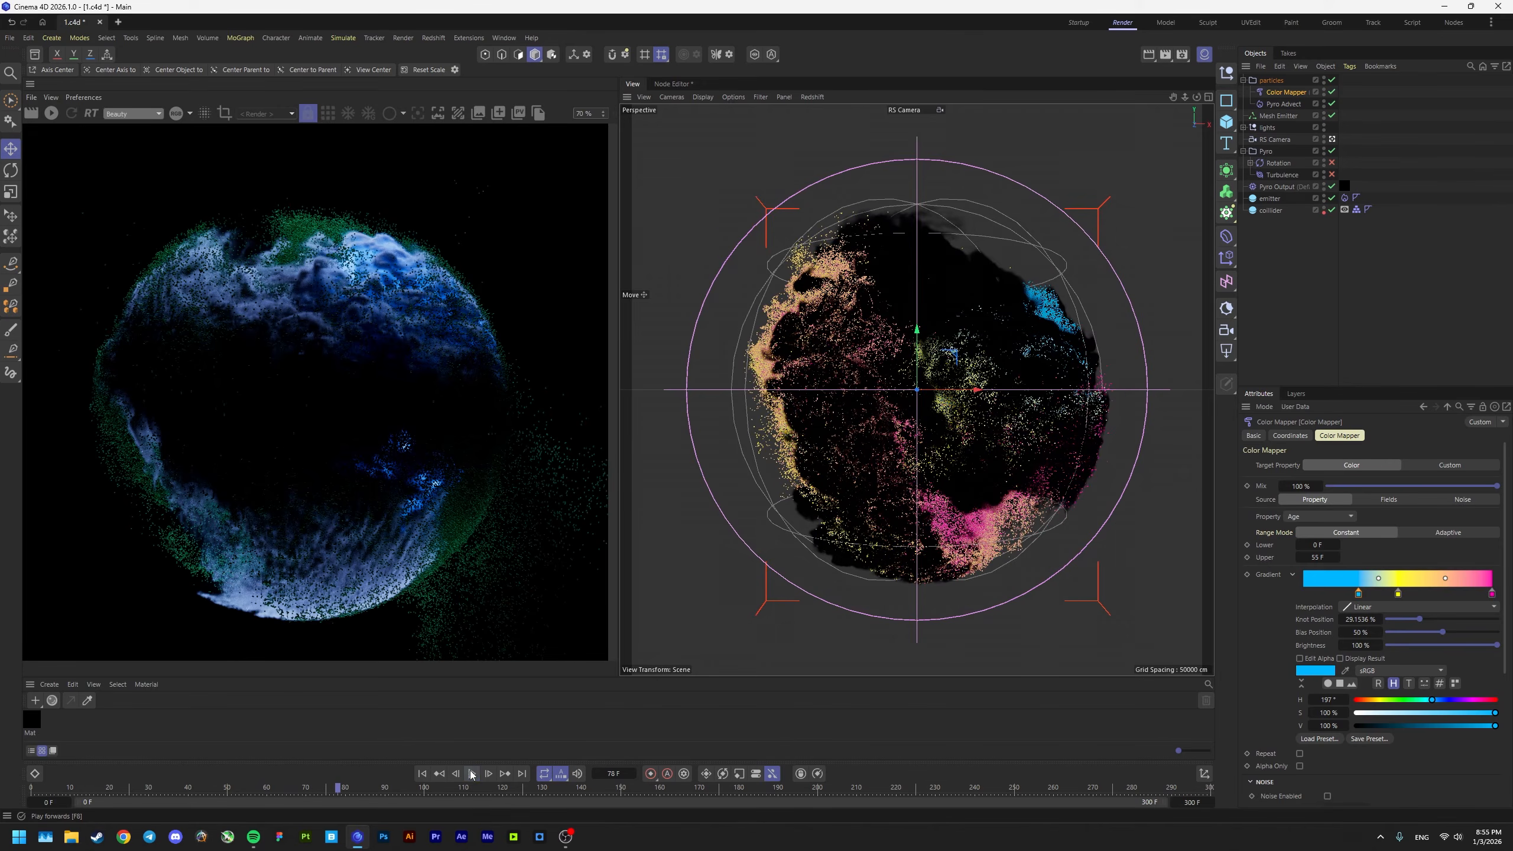
Step: Recolor the gradient's middle knot purple with a hue of 265° and replay the simulation from the start to frame 80
{"action": "double_click", "coordinate": [1399, 593]}
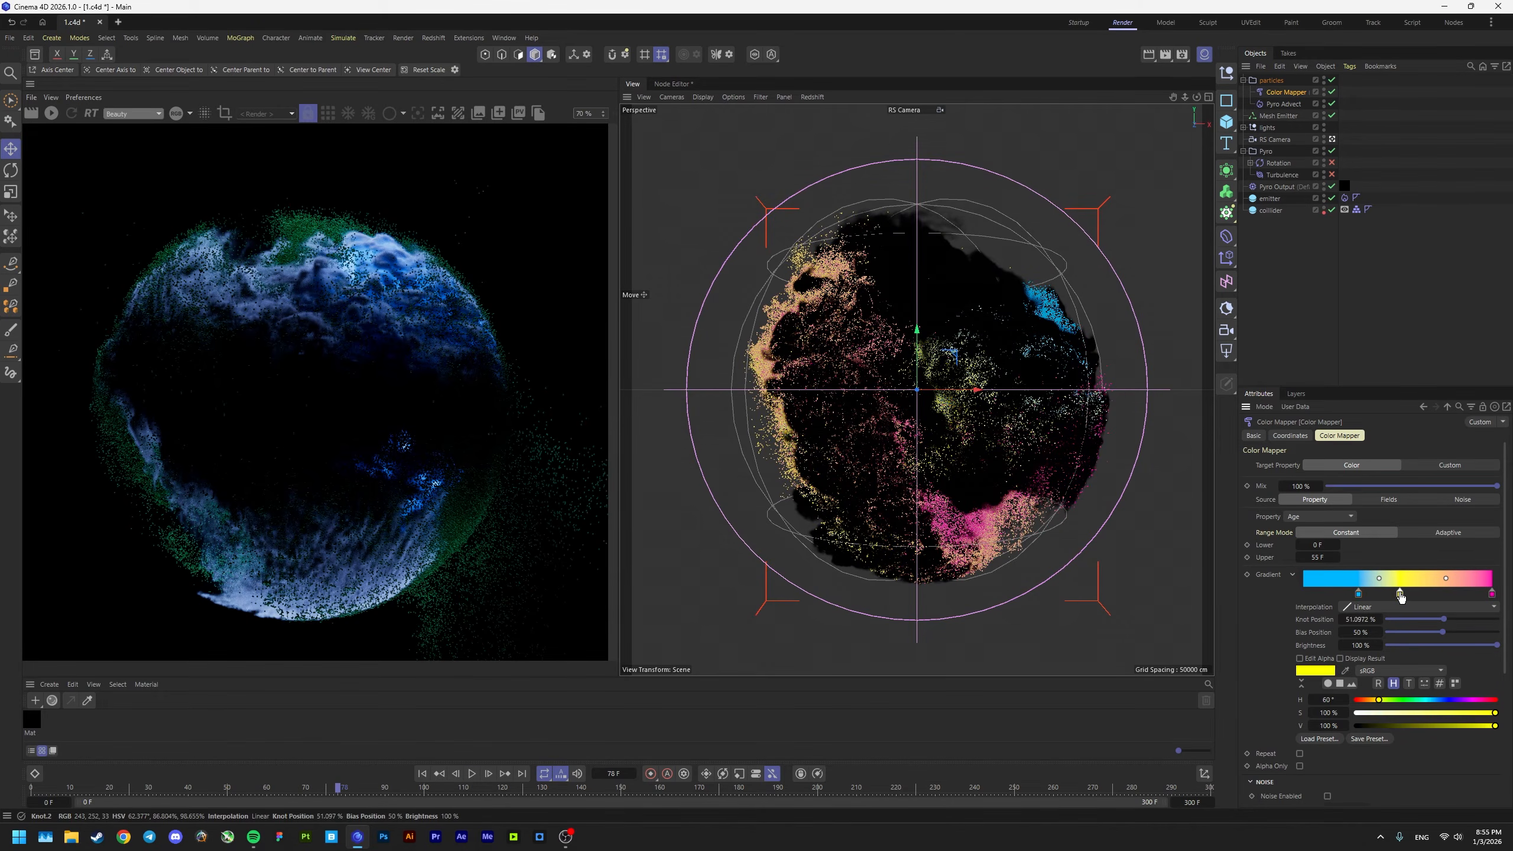
{"action": "left_click_drag", "start_coordinate": [1221, 616], "coordinate": [1335, 617]}
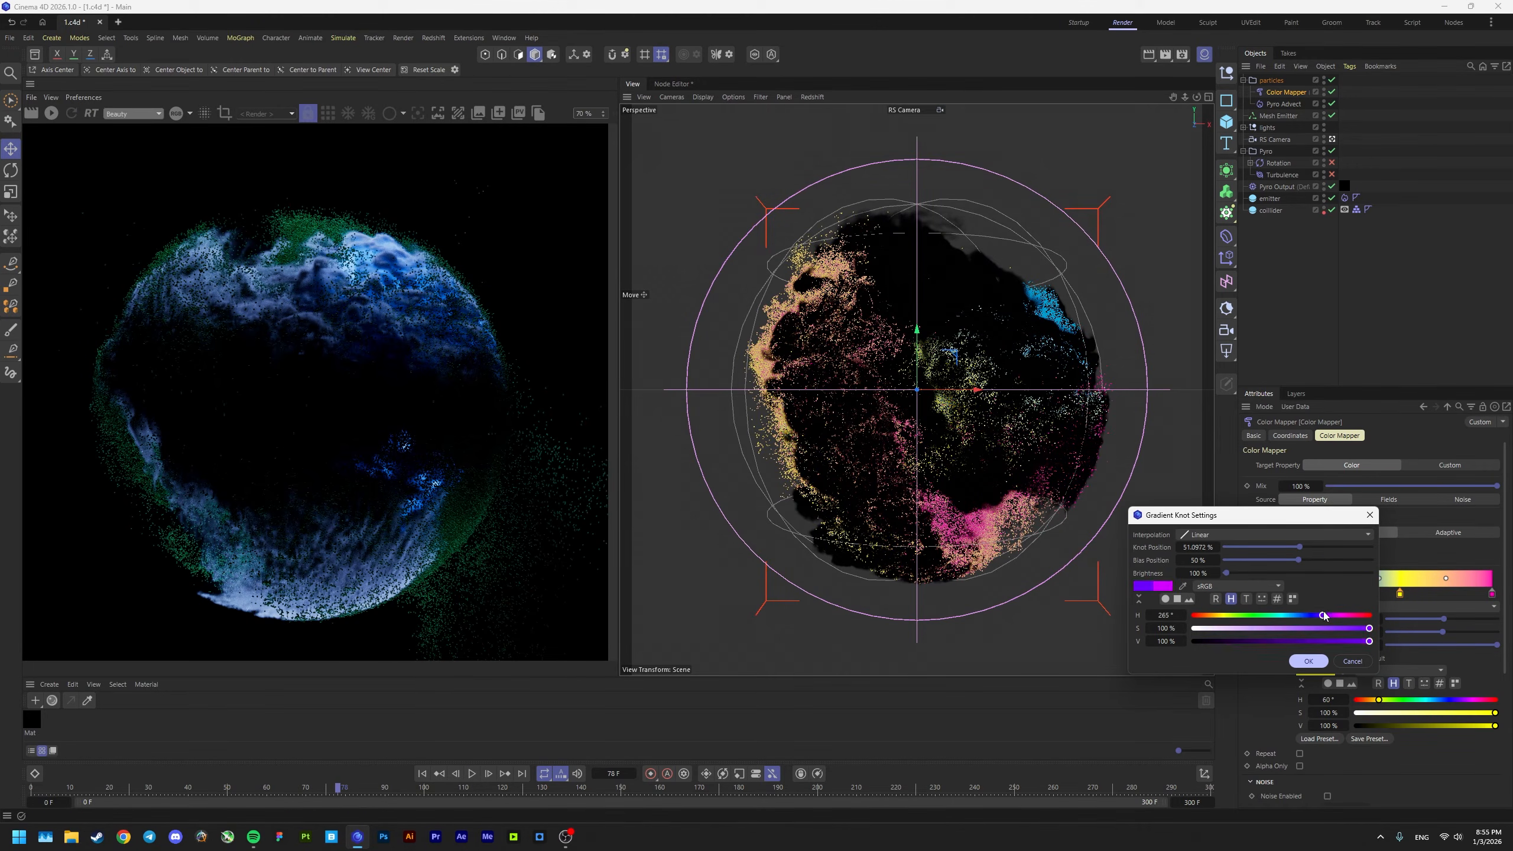
{"action": "left_click", "coordinate": [1310, 661]}
{"action": "key", "text": "shift+f"}
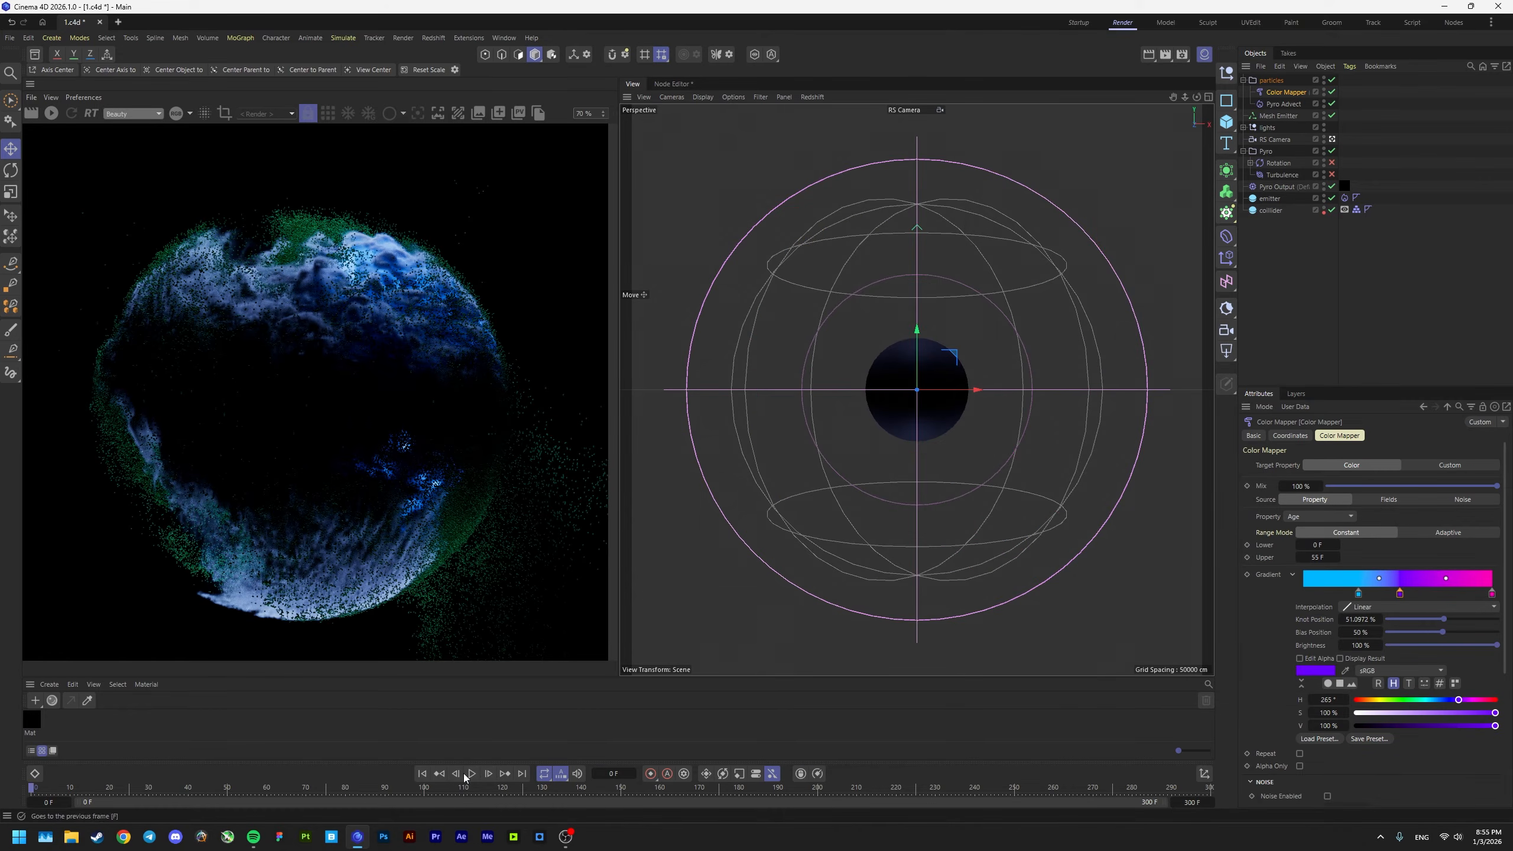
{"action": "left_click", "coordinate": [470, 774]}
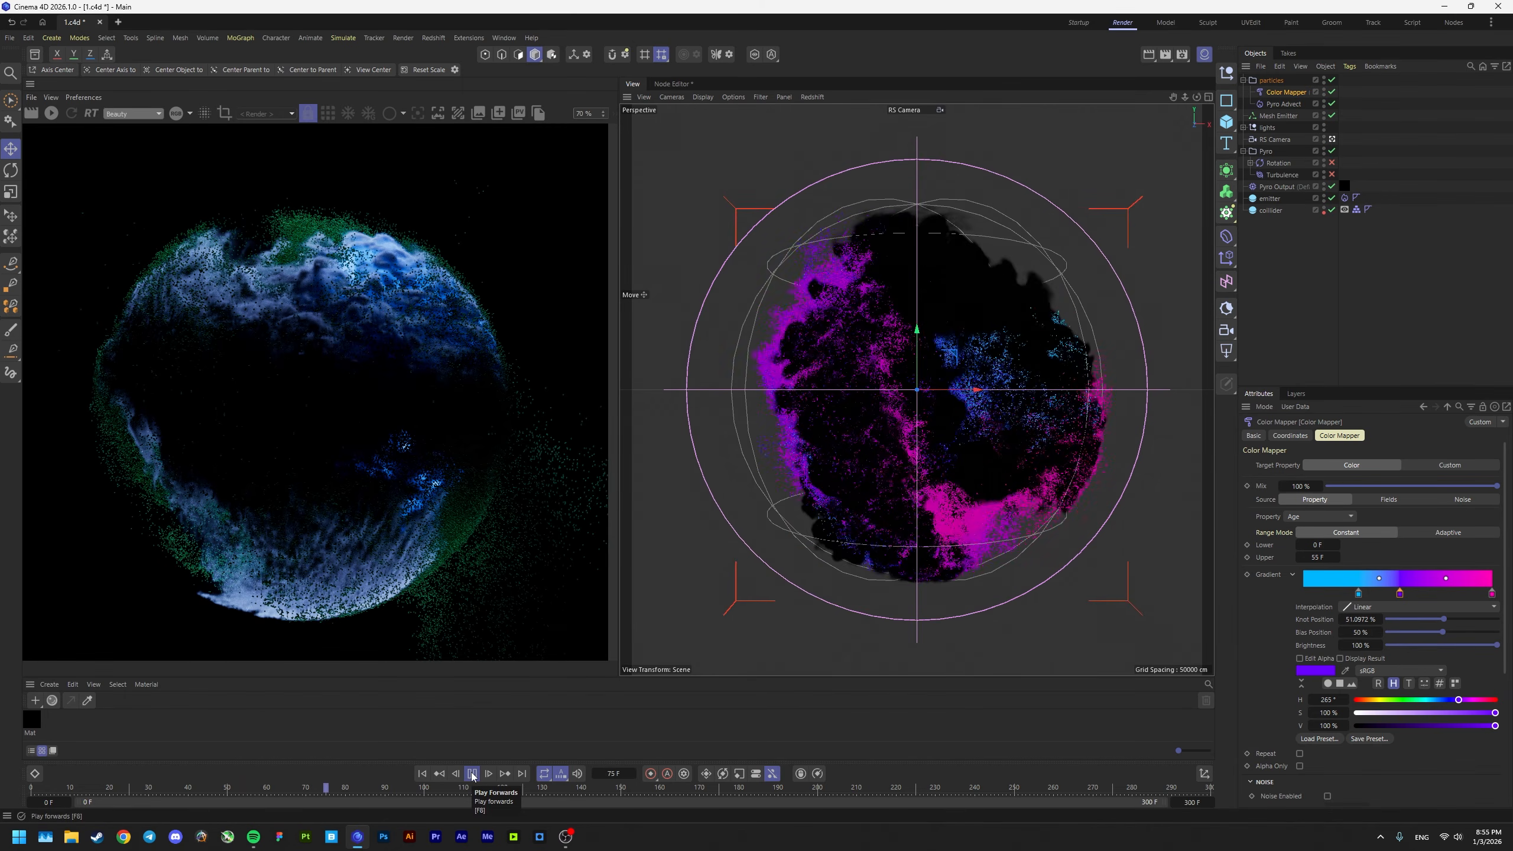
{"action": "left_click", "coordinate": [472, 773]}
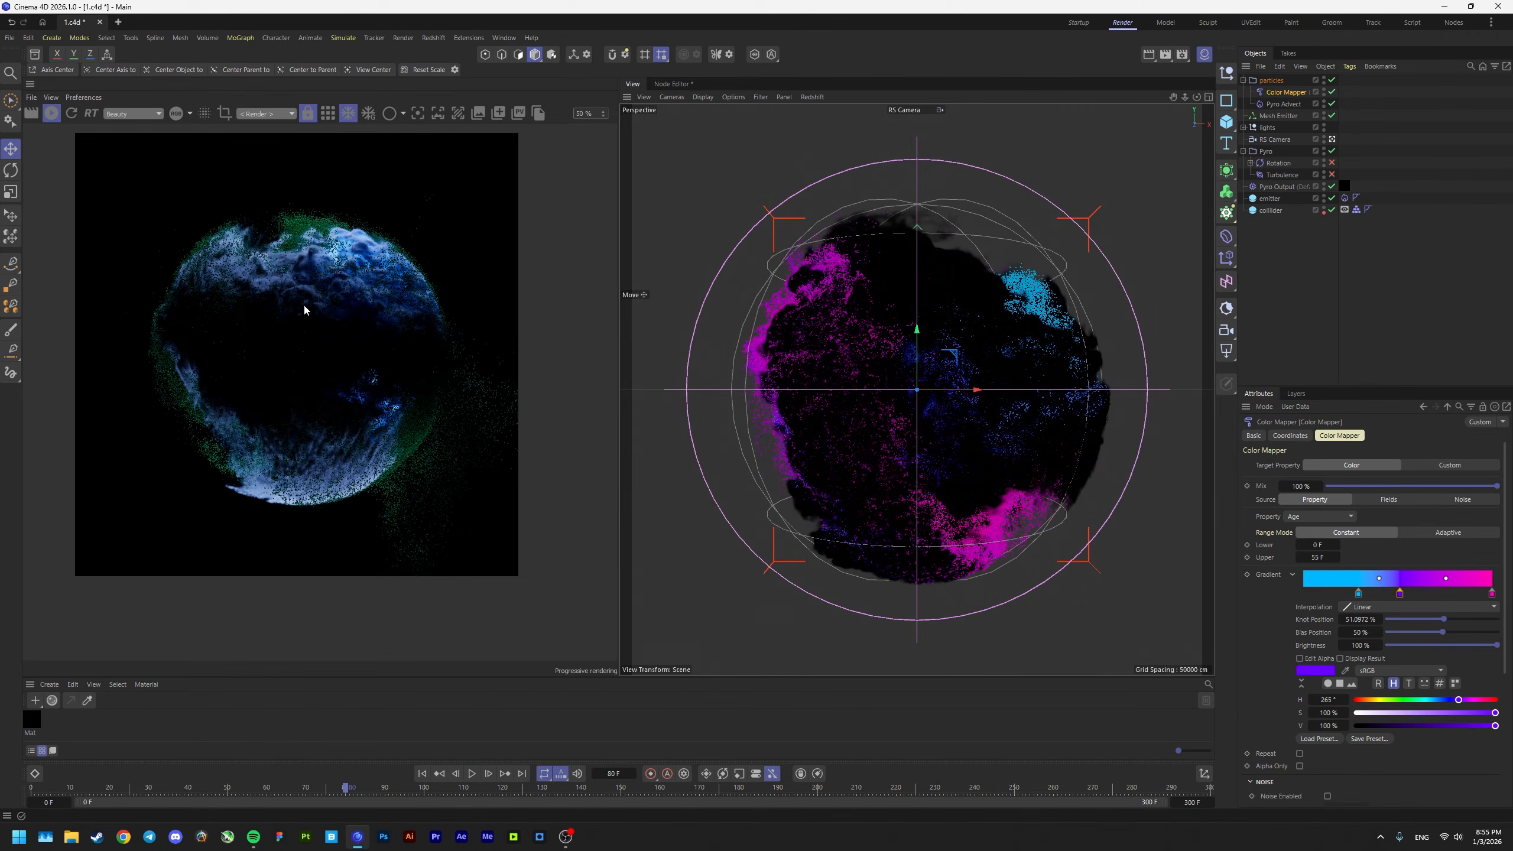
Step: Create a new Redshift standard material and assign it to the particles group, checking it in the live render
{"action": "left_click", "coordinate": [36, 703]}
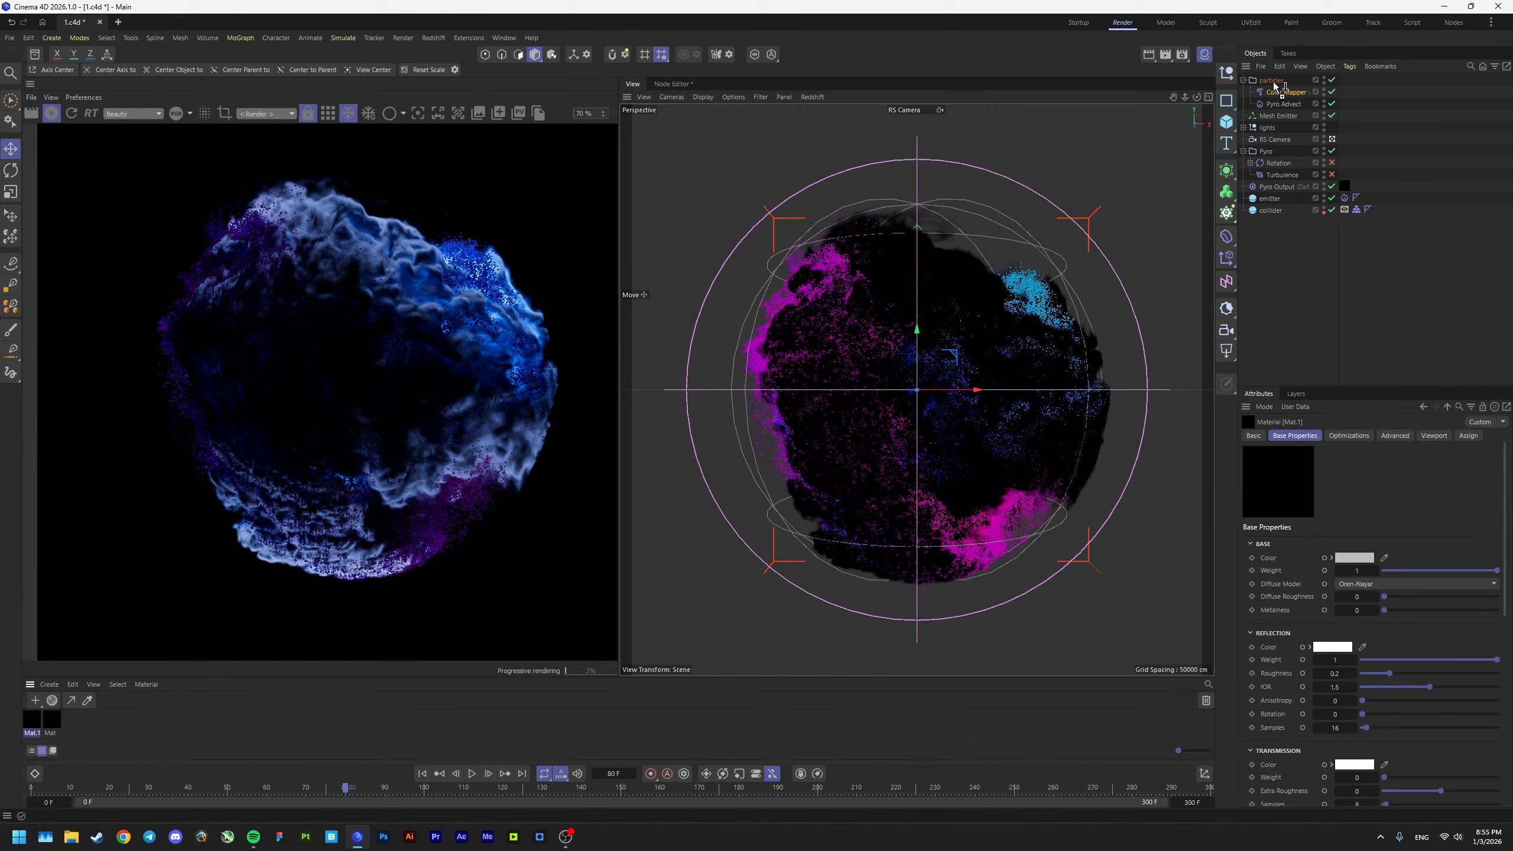
{"action": "left_click_drag", "start_coordinate": [1268, 79], "coordinate": [1270, 80]}
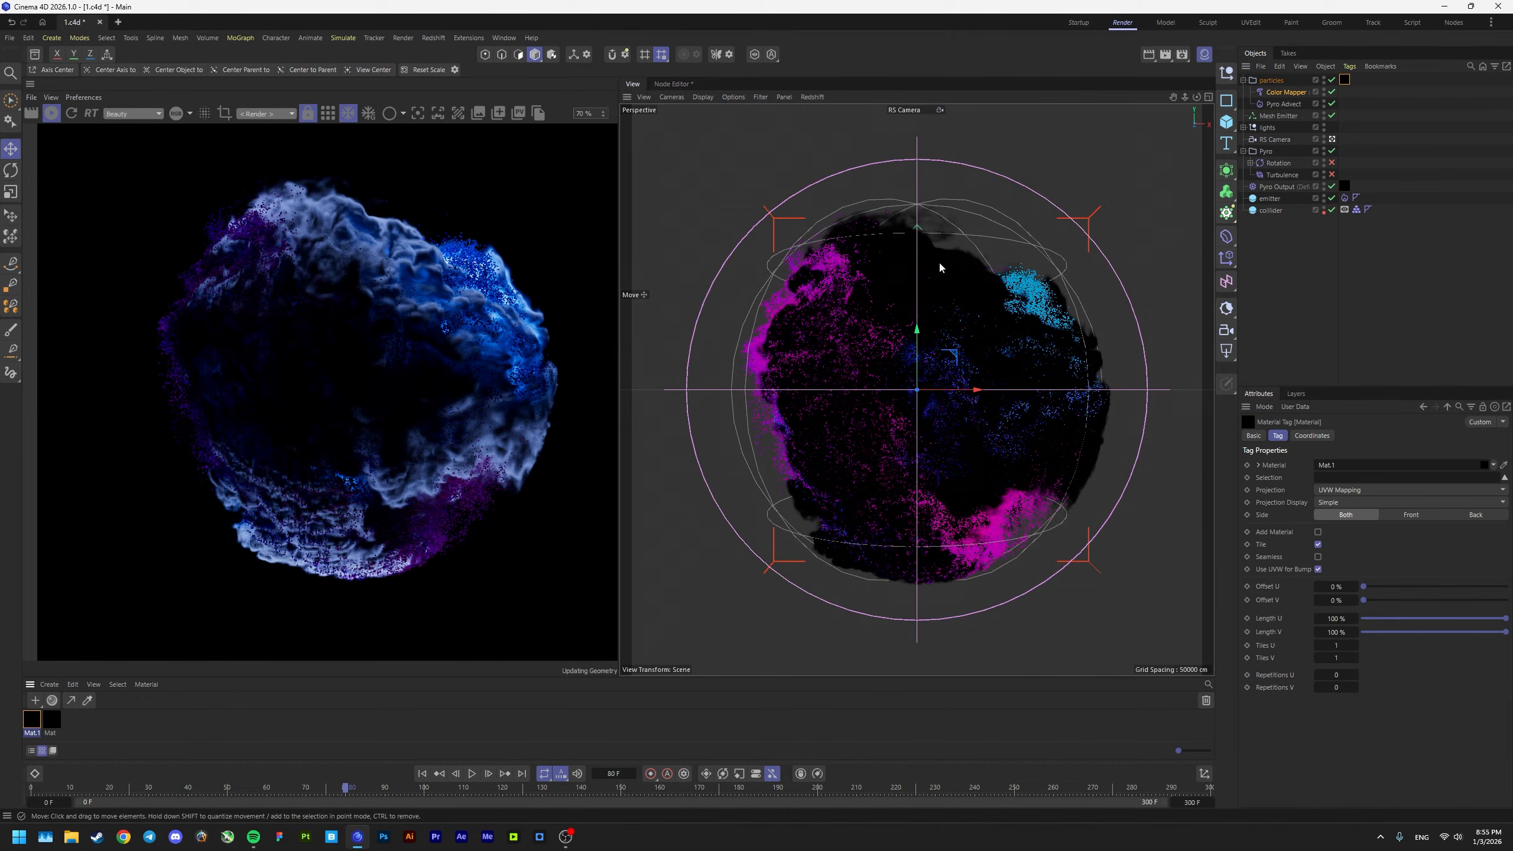
{"action": "middle_click_drag", "start_coordinate": [447, 368], "coordinate": [456, 358]}
{"action": "scroll", "coordinate": [456, 358], "scroll_direction": "up", "scroll_amount": 3}
Step: Open the new particle material's node graph and add a Color User Data node
{"action": "double_click", "coordinate": [31, 720]}
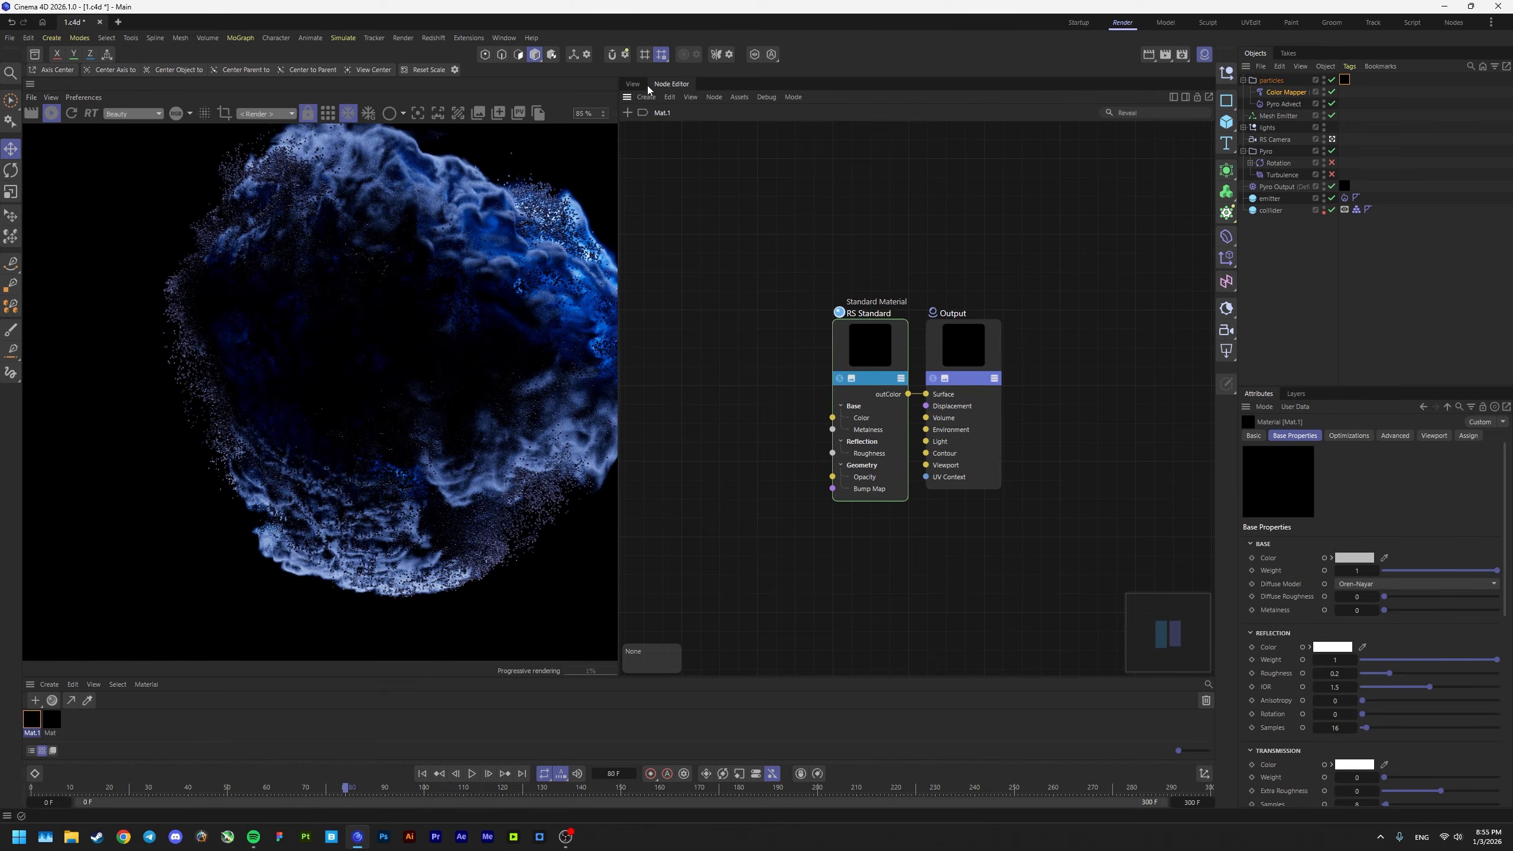
{"action": "left_click", "coordinate": [637, 85]}
{"action": "middle_click_drag", "start_coordinate": [841, 345], "coordinate": [793, 359], "text": "alt"}
{"action": "double_click", "coordinate": [33, 720]}
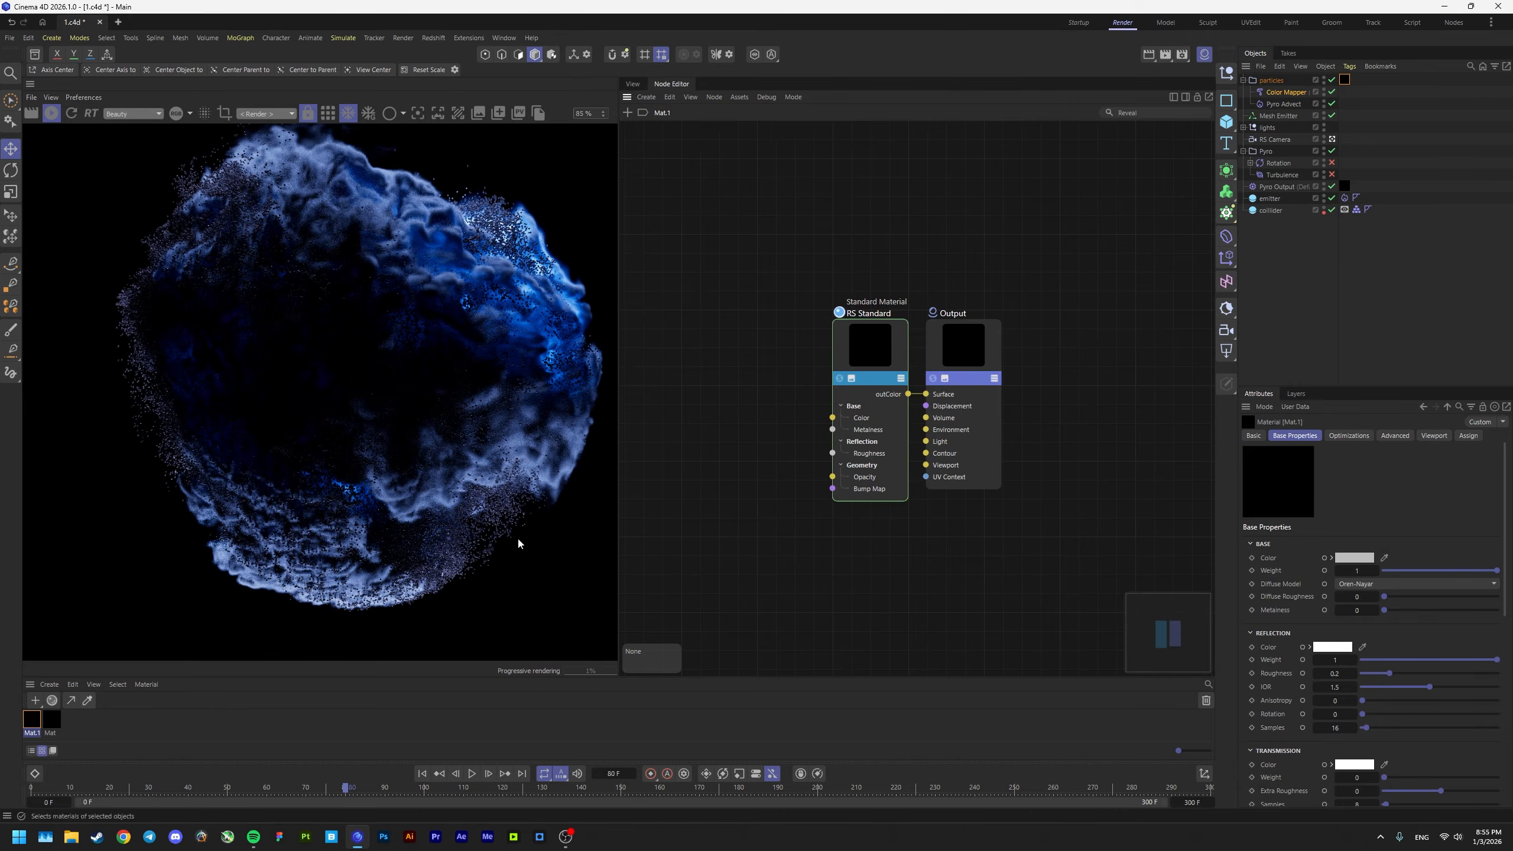
{"action": "double_click", "coordinate": [750, 426]}
{"action": "type", "text": "e"}
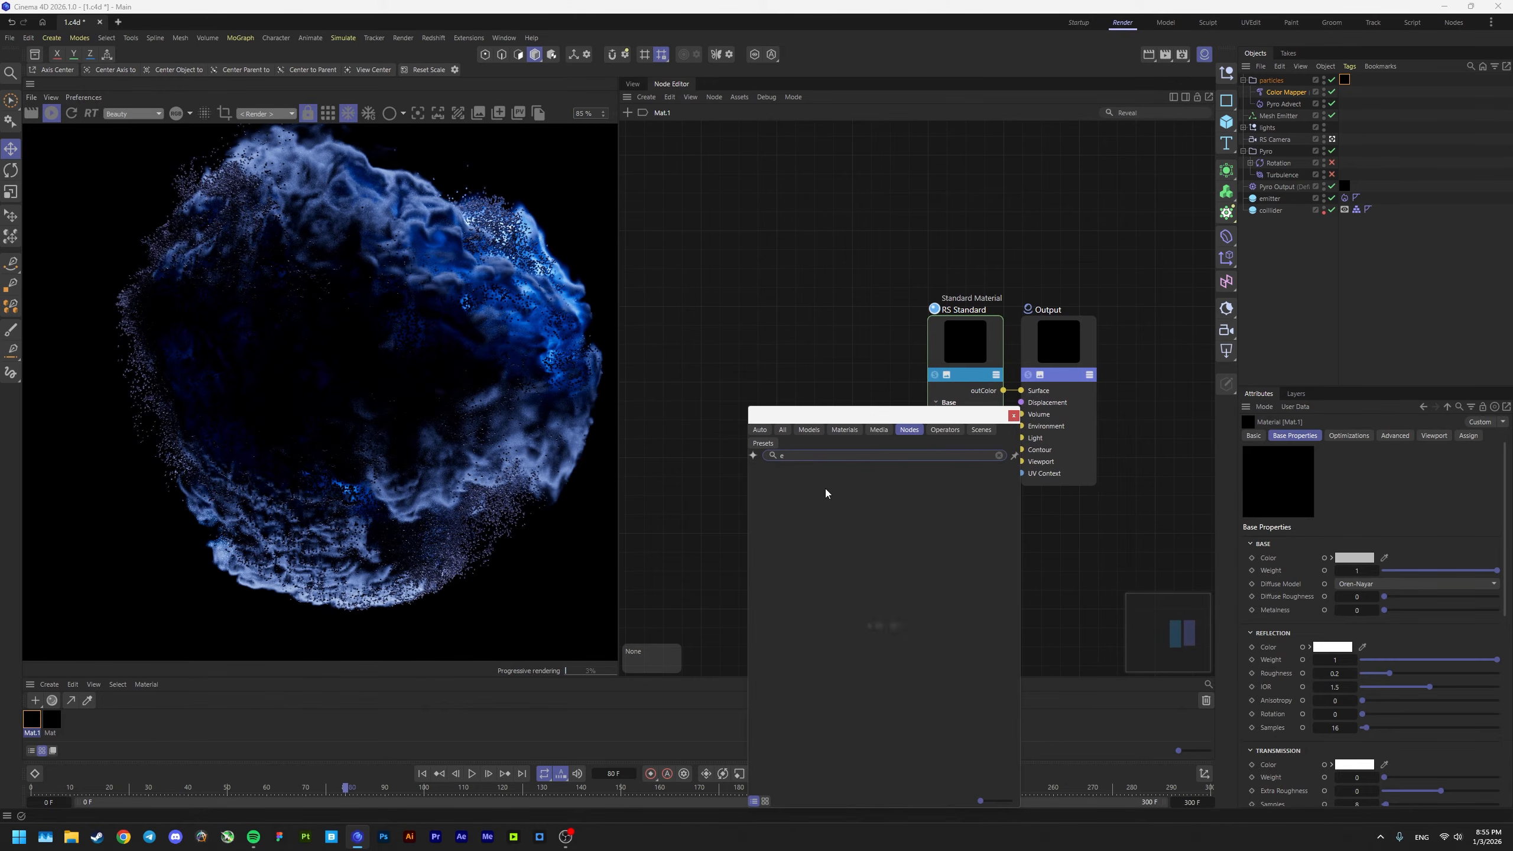
{"action": "key", "text": "BackSpace"}
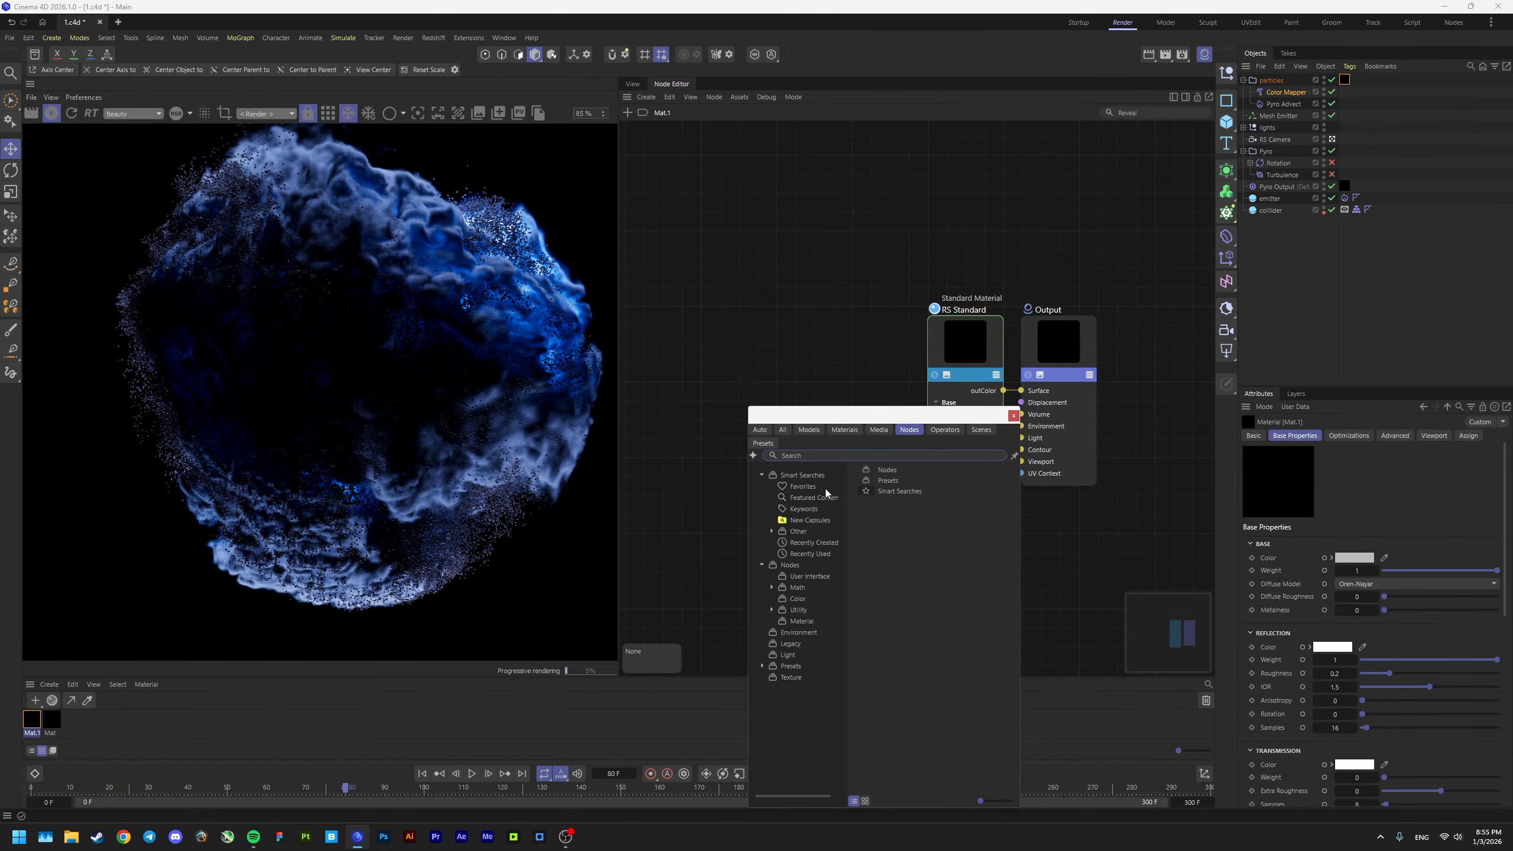
{"action": "type", "text": "user"}
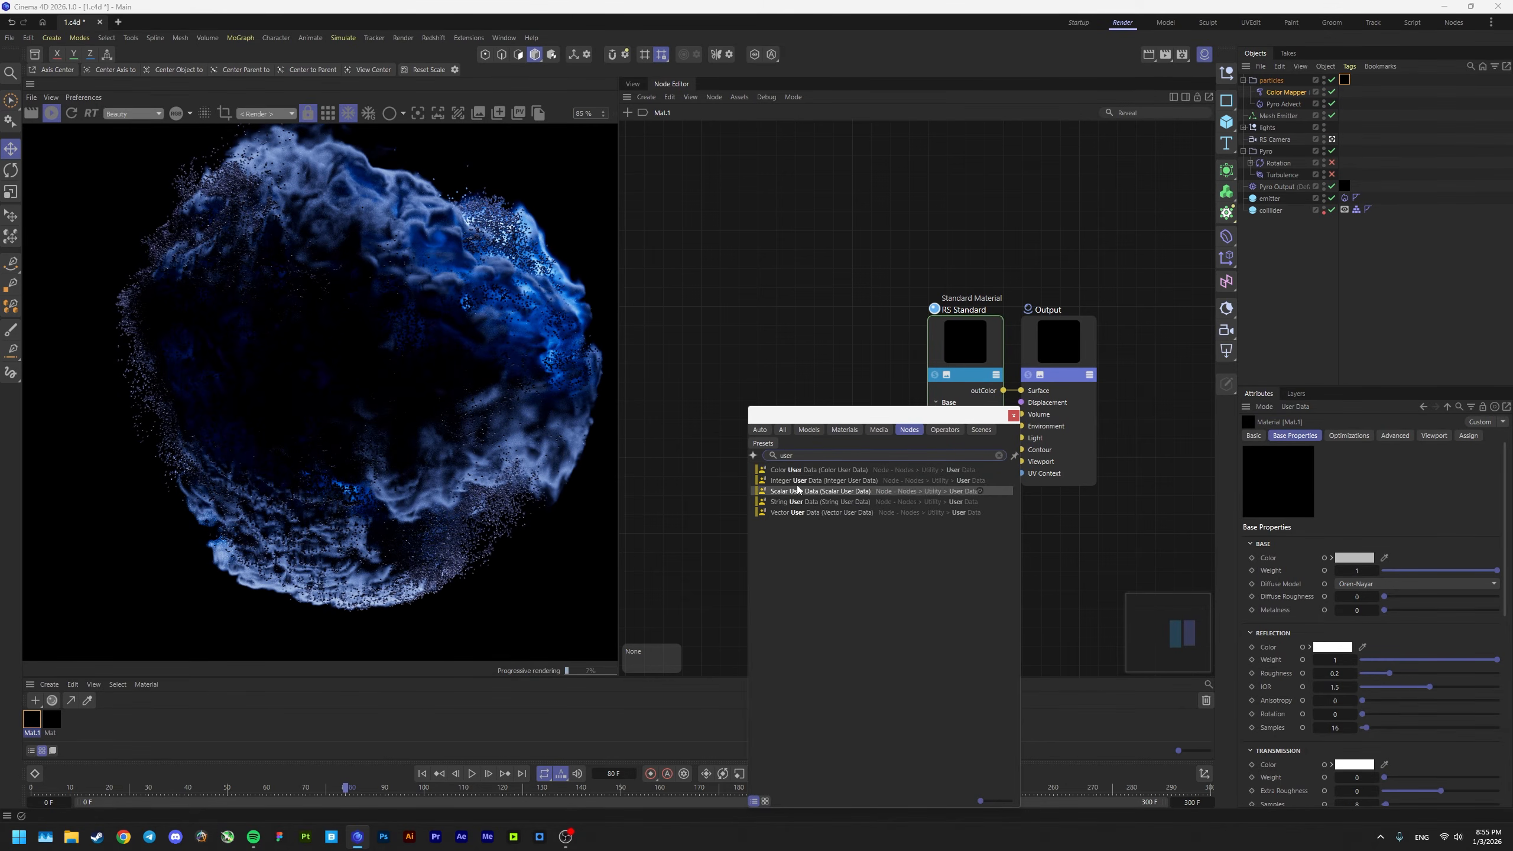
{"action": "double_click", "coordinate": [814, 471]}
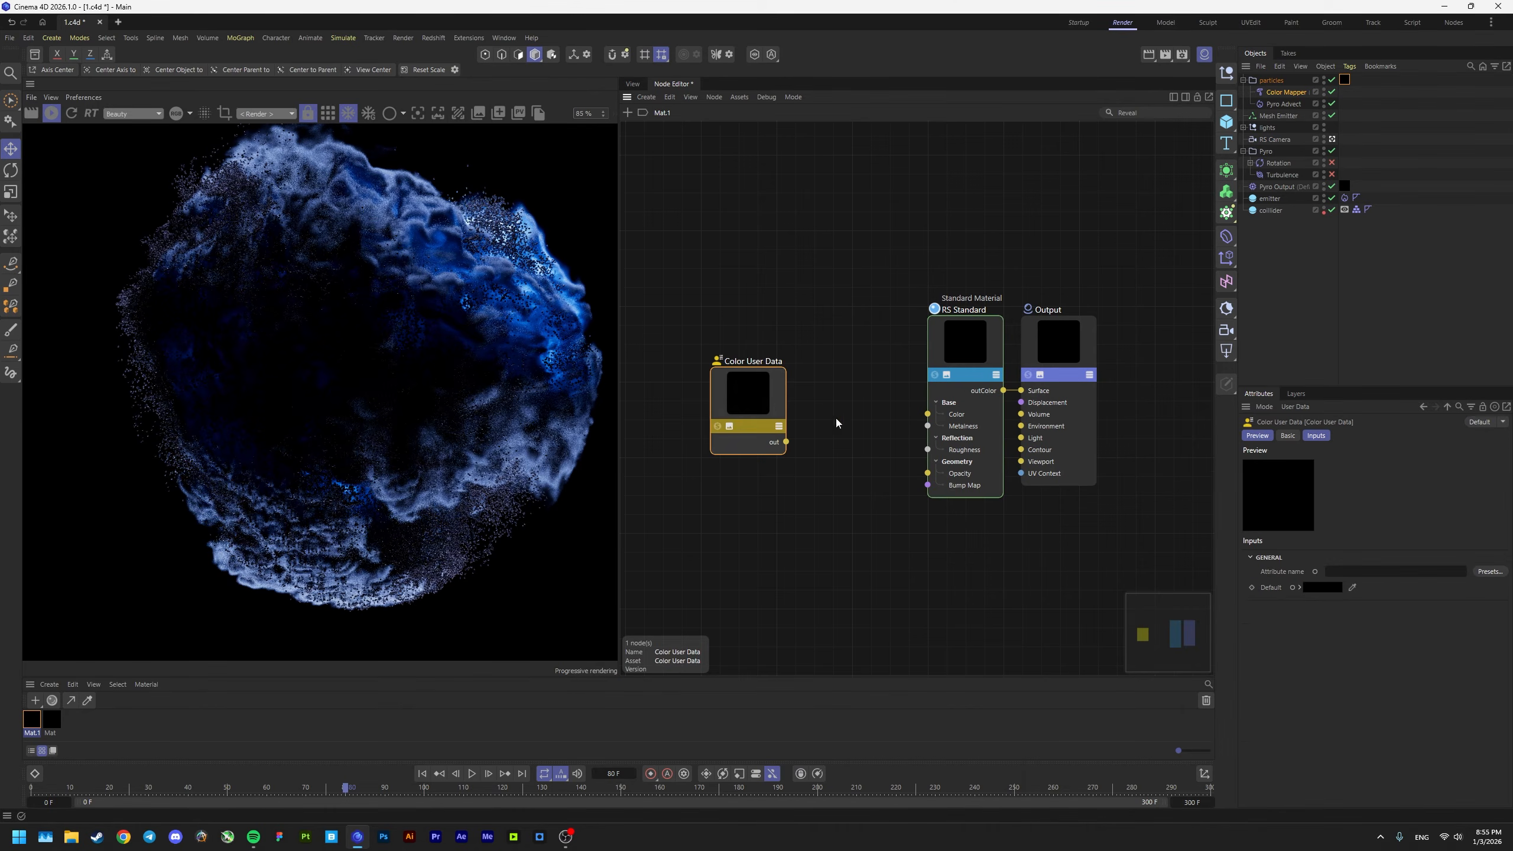
Step: Set the Color User Data node's attribute name to the Particle Color preset (RSPColor)
{"action": "left_click", "coordinate": [1489, 572]}
{"action": "mouse_move", "coordinate": [1442, 613]}
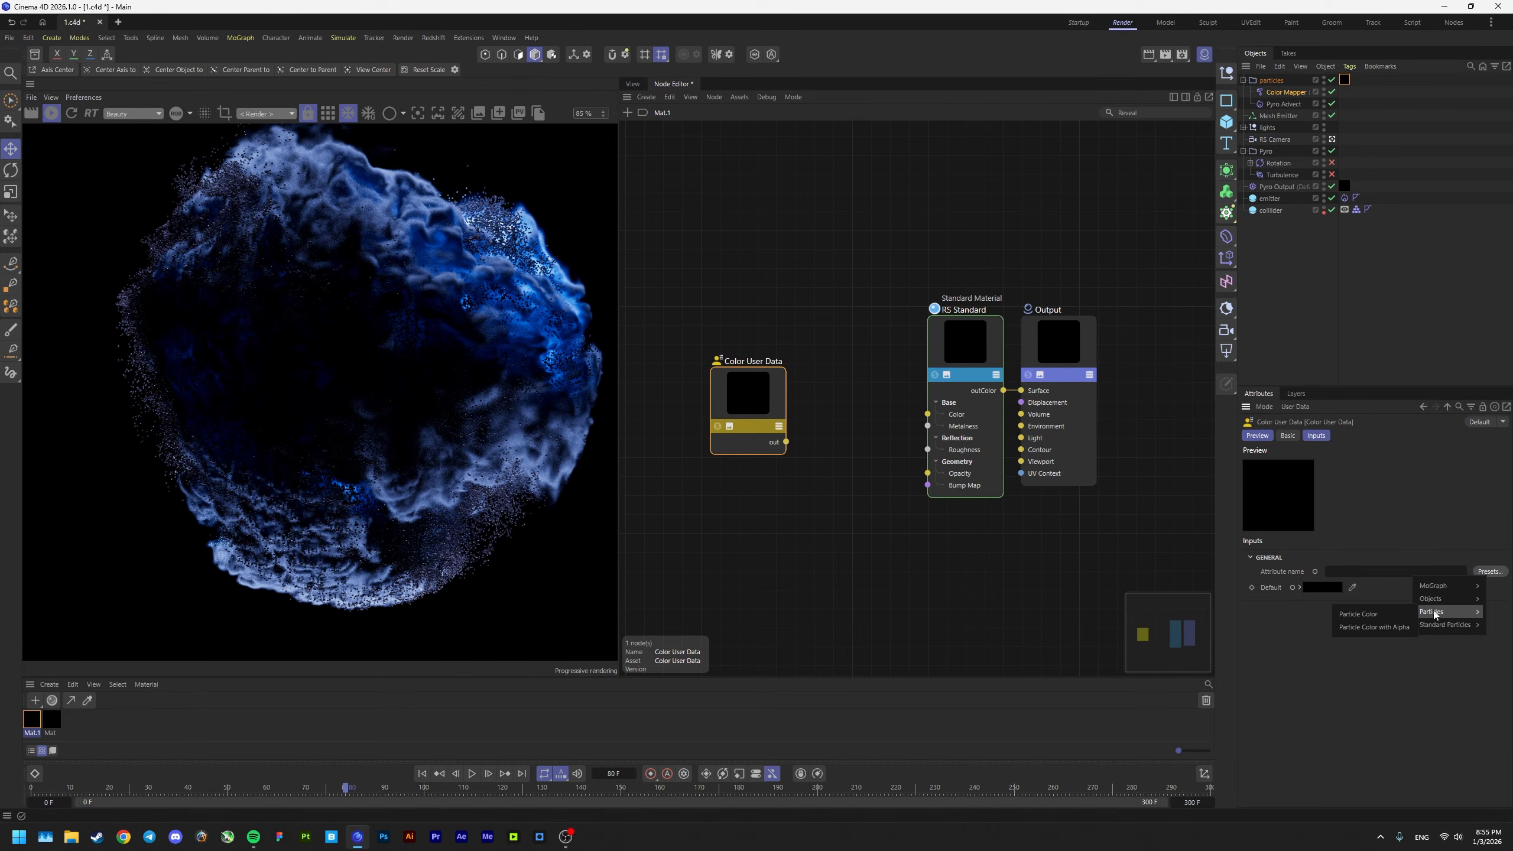
{"action": "left_click", "coordinate": [1396, 616]}
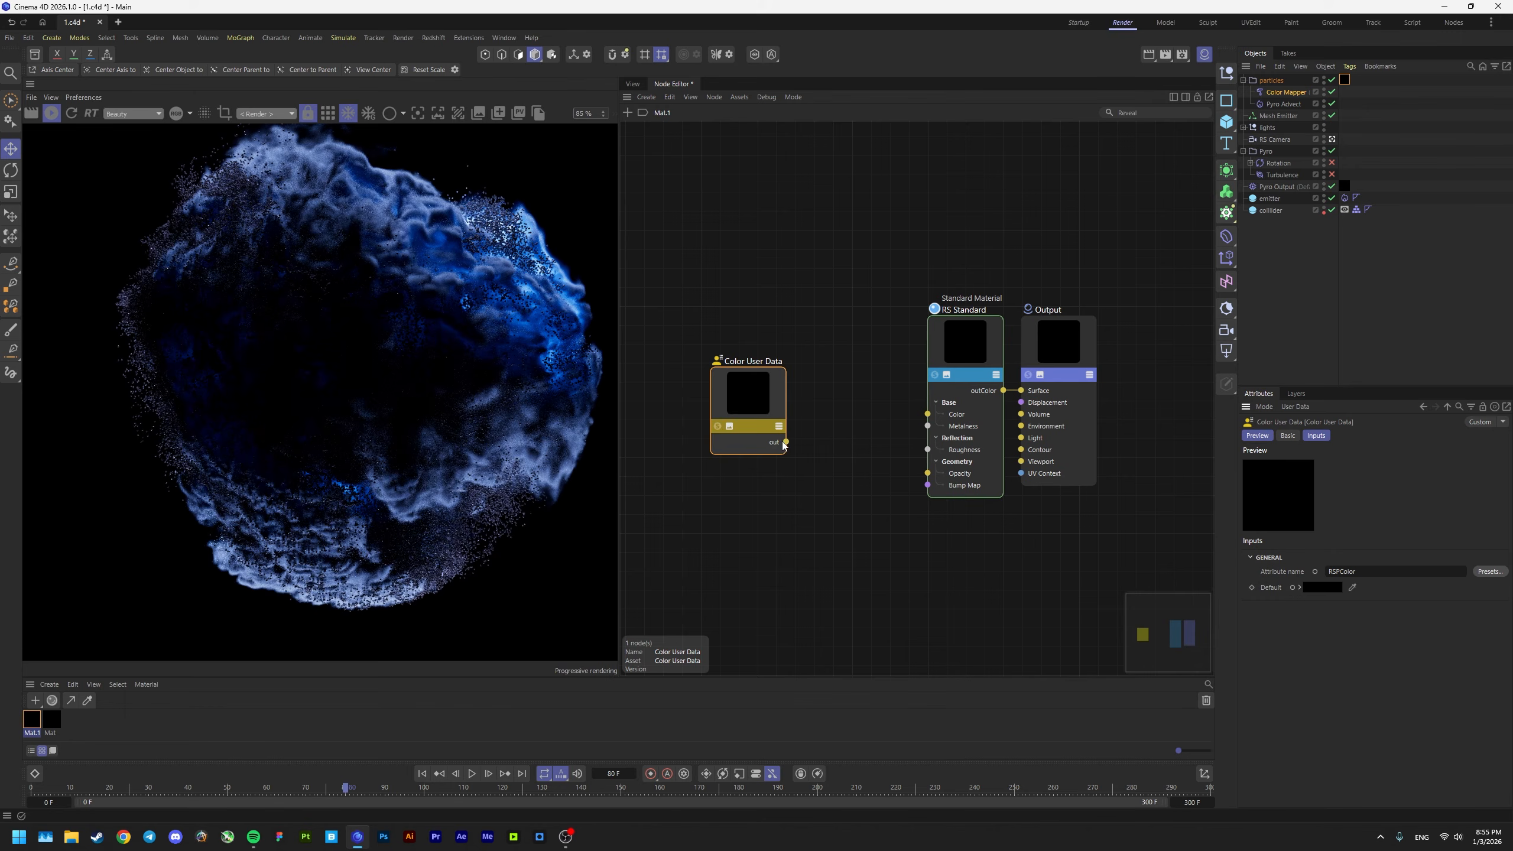
Step: Connect the Color User Data output to the RS Standard material's Emission Color input
{"action": "left_click_drag", "start_coordinate": [784, 442], "coordinate": [996, 443]}
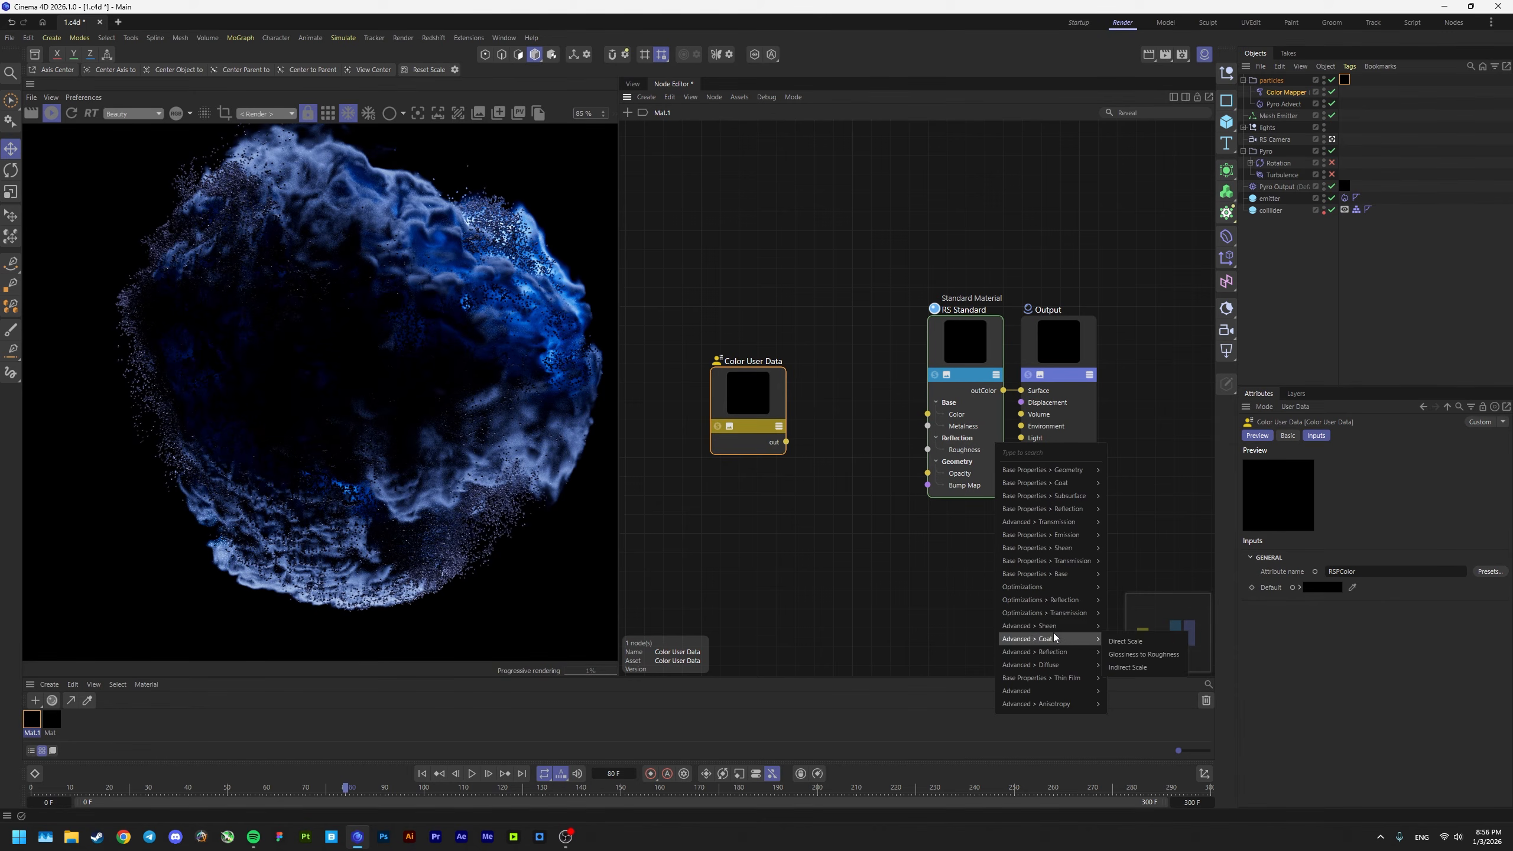
{"action": "mouse_move", "coordinate": [1069, 535]}
{"action": "left_click", "coordinate": [1122, 535]}
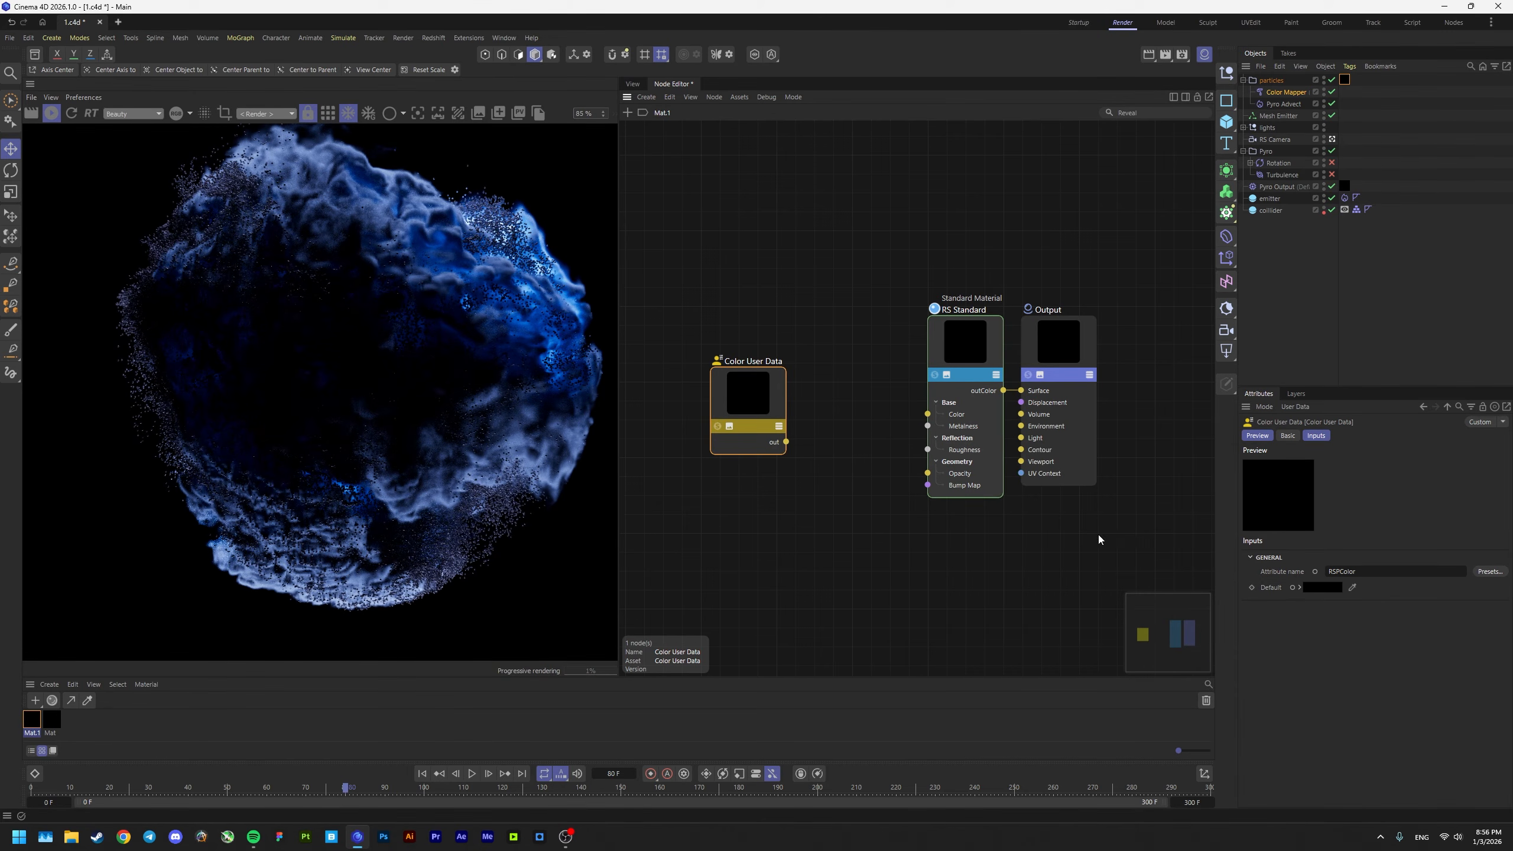
{"action": "left_click_drag", "start_coordinate": [998, 441], "coordinate": [999, 444]}
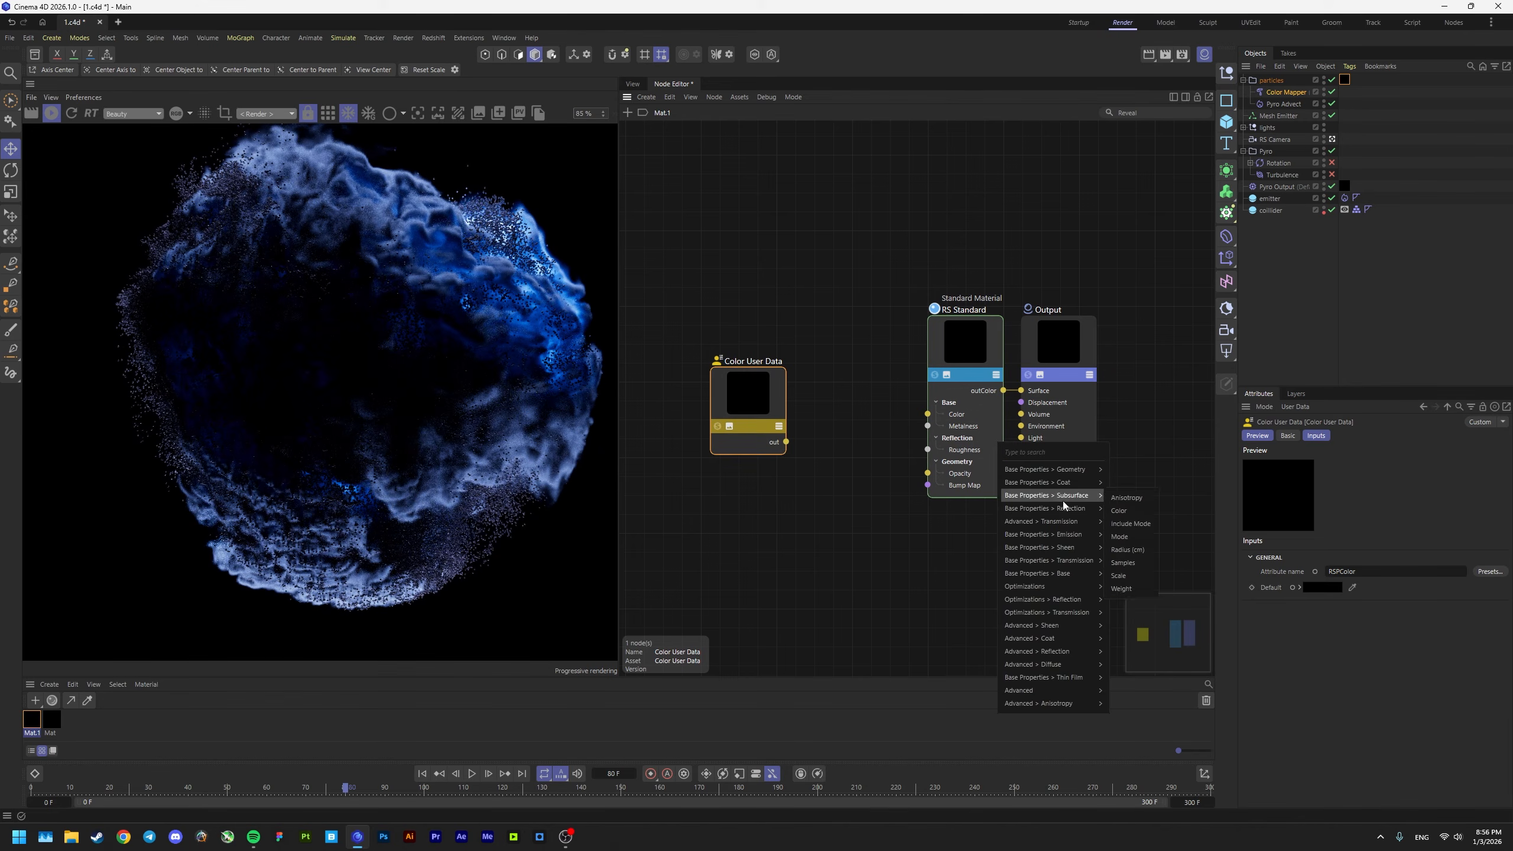
{"action": "left_click", "coordinate": [1105, 527]}
{"action": "scroll", "coordinate": [507, 401], "scroll_direction": "down", "scroll_amount": 3}
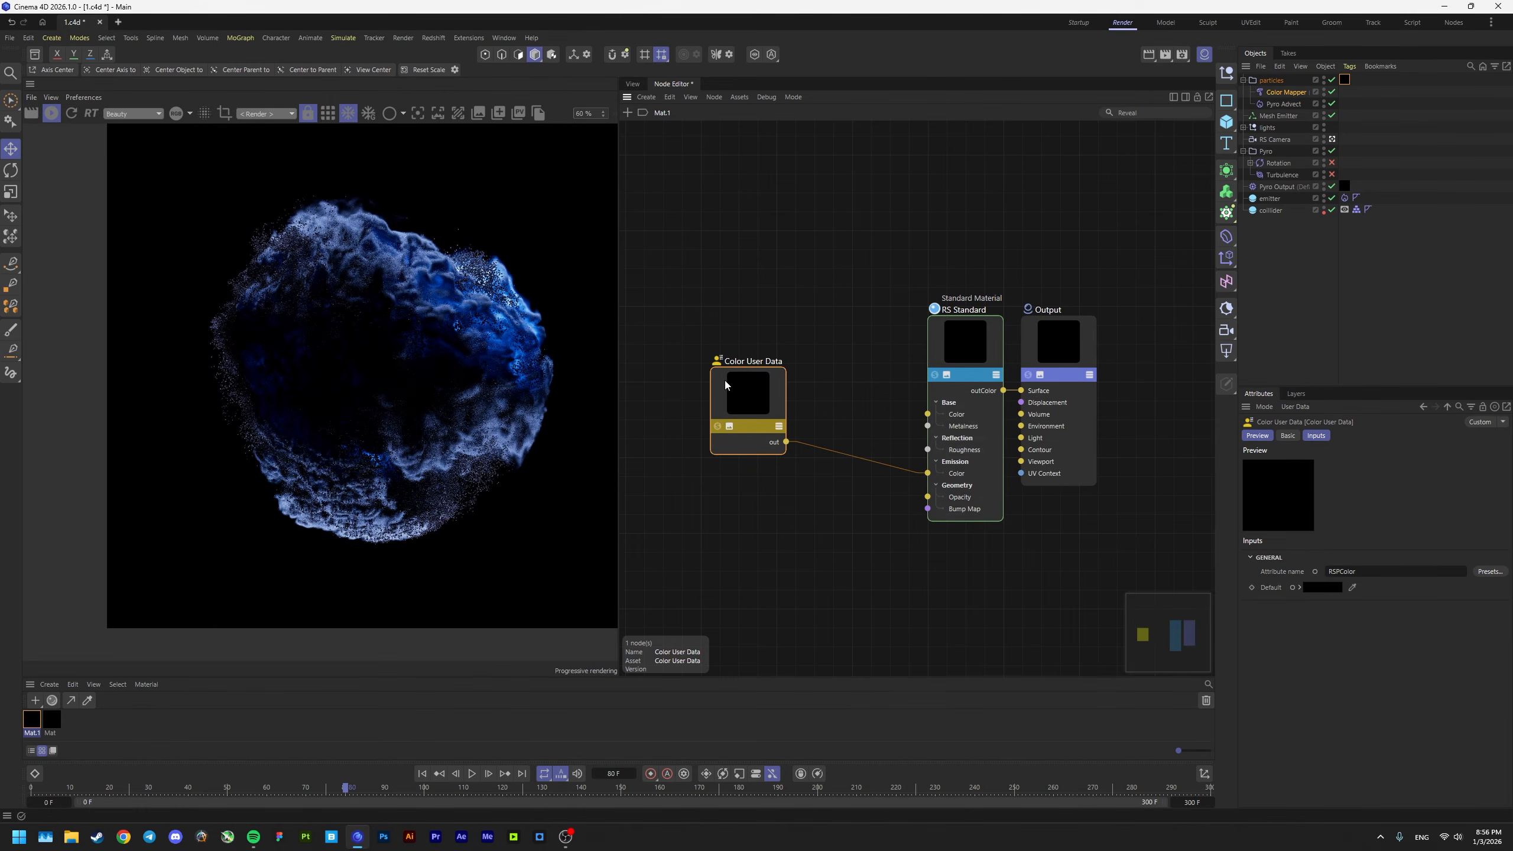
Step: Set the emission radiance of the particle material's RS Standard node to 2
{"action": "left_click", "coordinate": [965, 346]}
{"action": "scroll", "coordinate": [1332, 707], "scroll_direction": "down", "scroll_amount": 10}
{"action": "type", "text": "2"}
{"action": "key", "text": "Return"}
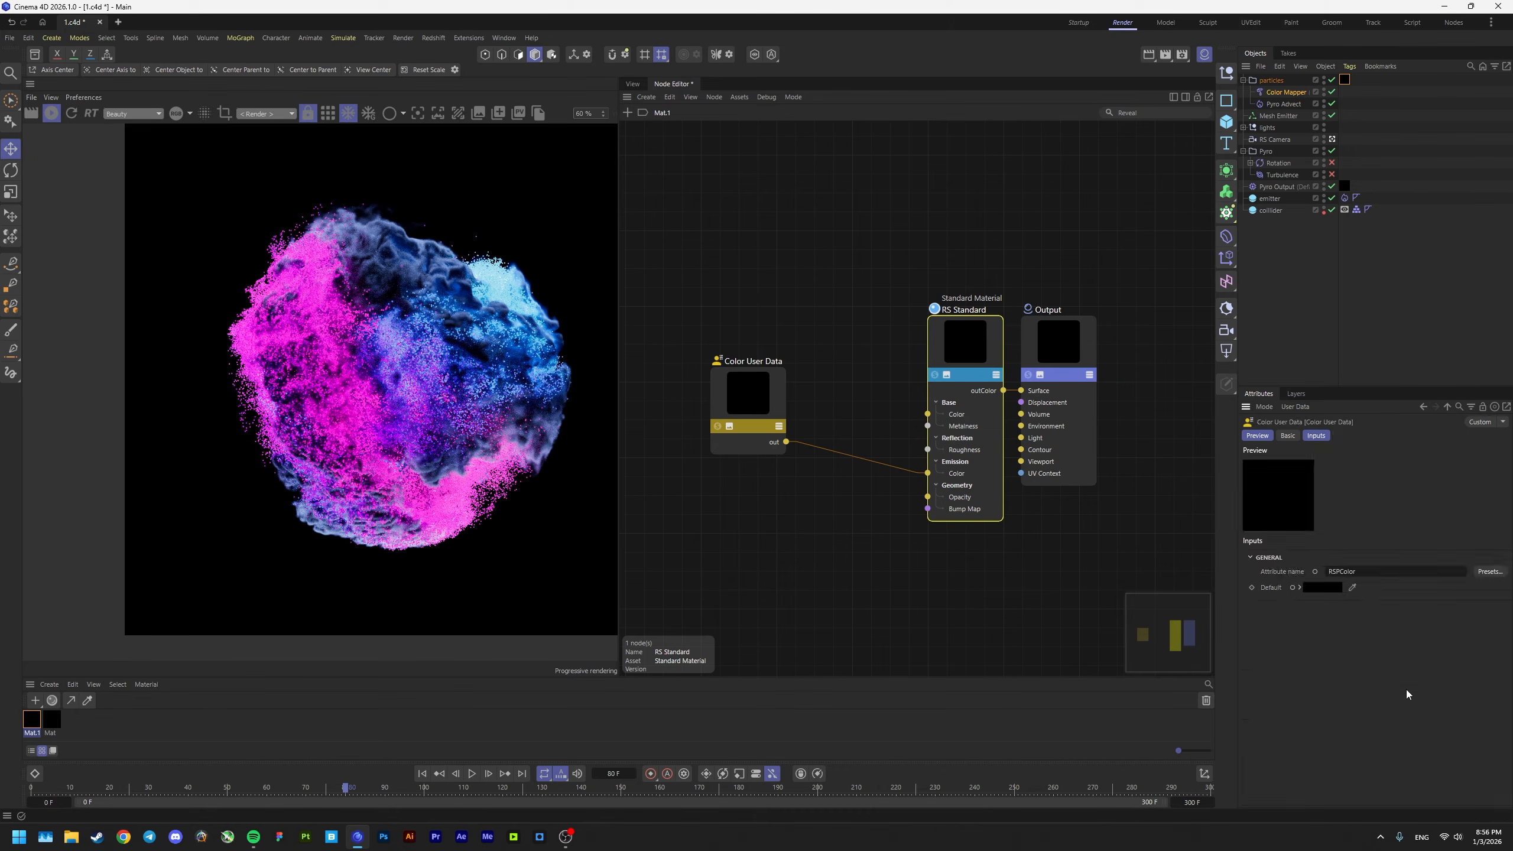
{"action": "left_click", "coordinate": [970, 393]}
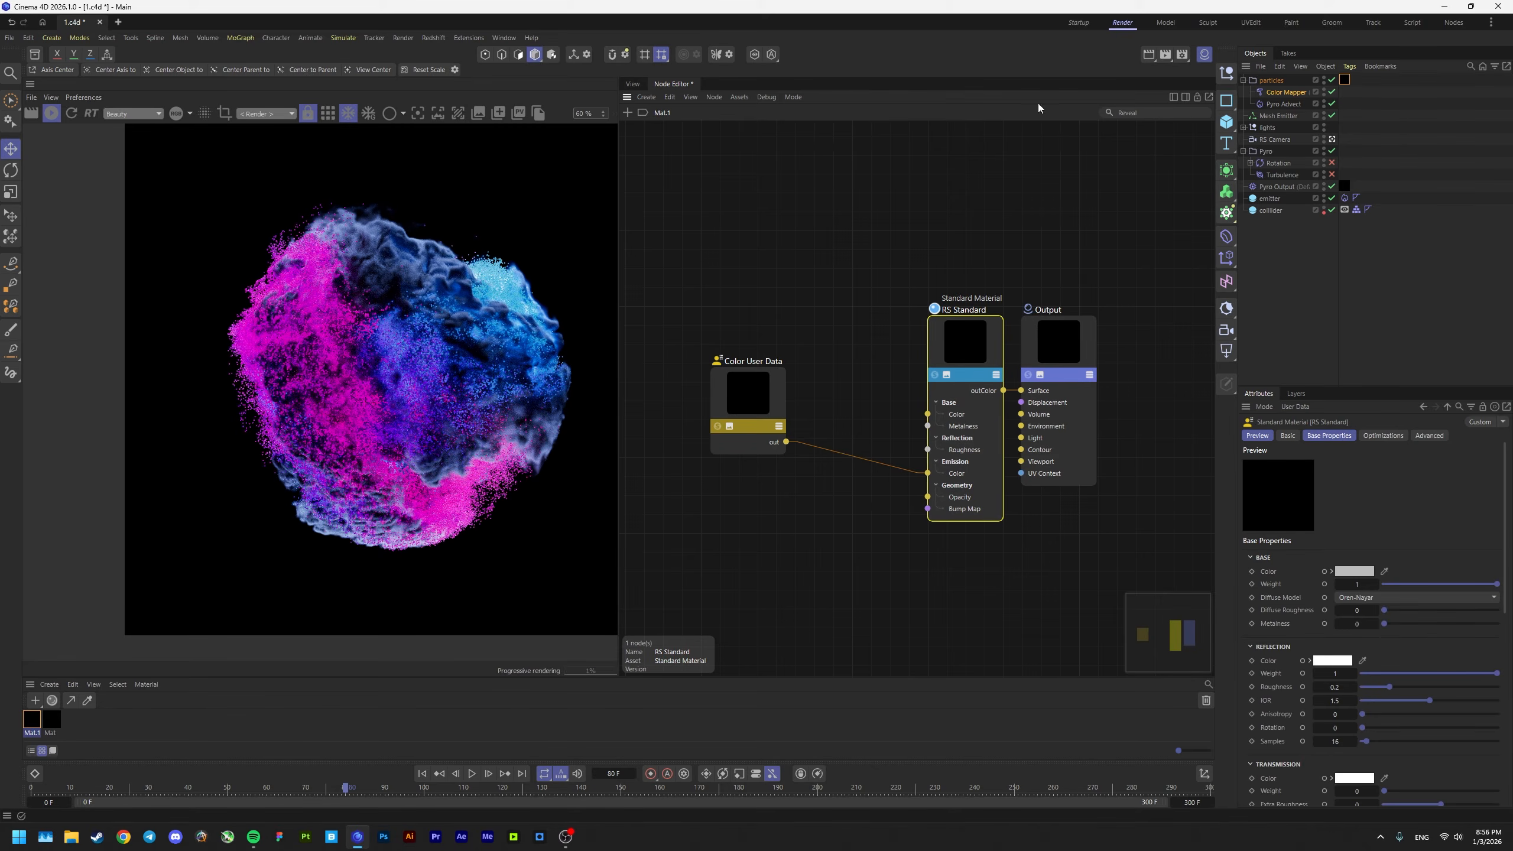
Step: Add a Redshift Object tag to the particles group and set its particle mode to Sphere Instances
{"action": "left_click", "coordinate": [633, 83]}
{"action": "right_click", "coordinate": [1269, 83]}
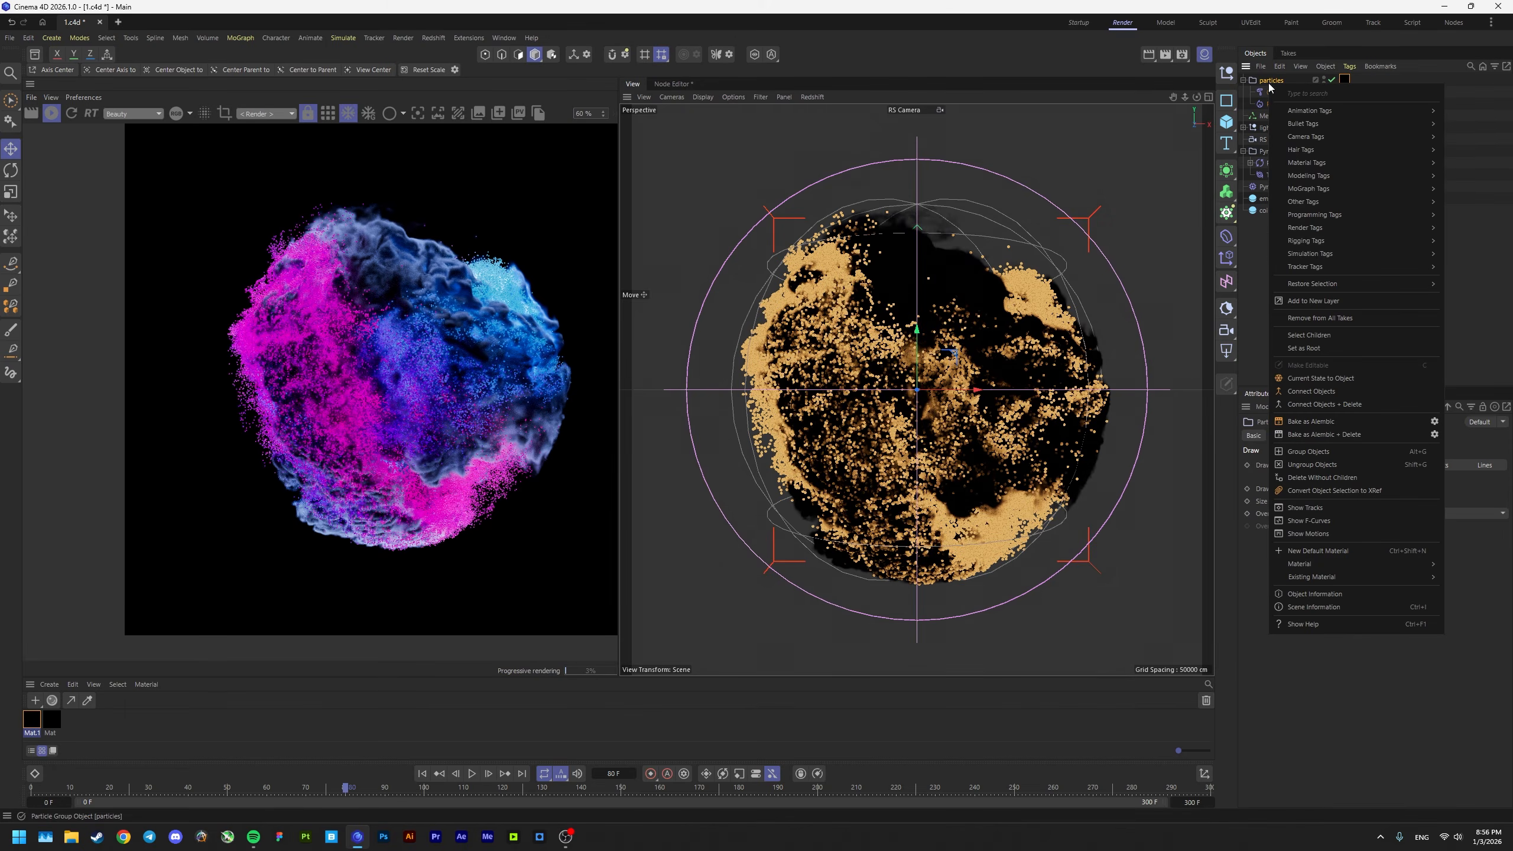
{"action": "mouse_move", "coordinate": [1310, 229]}
{"action": "left_click", "coordinate": [1243, 275]}
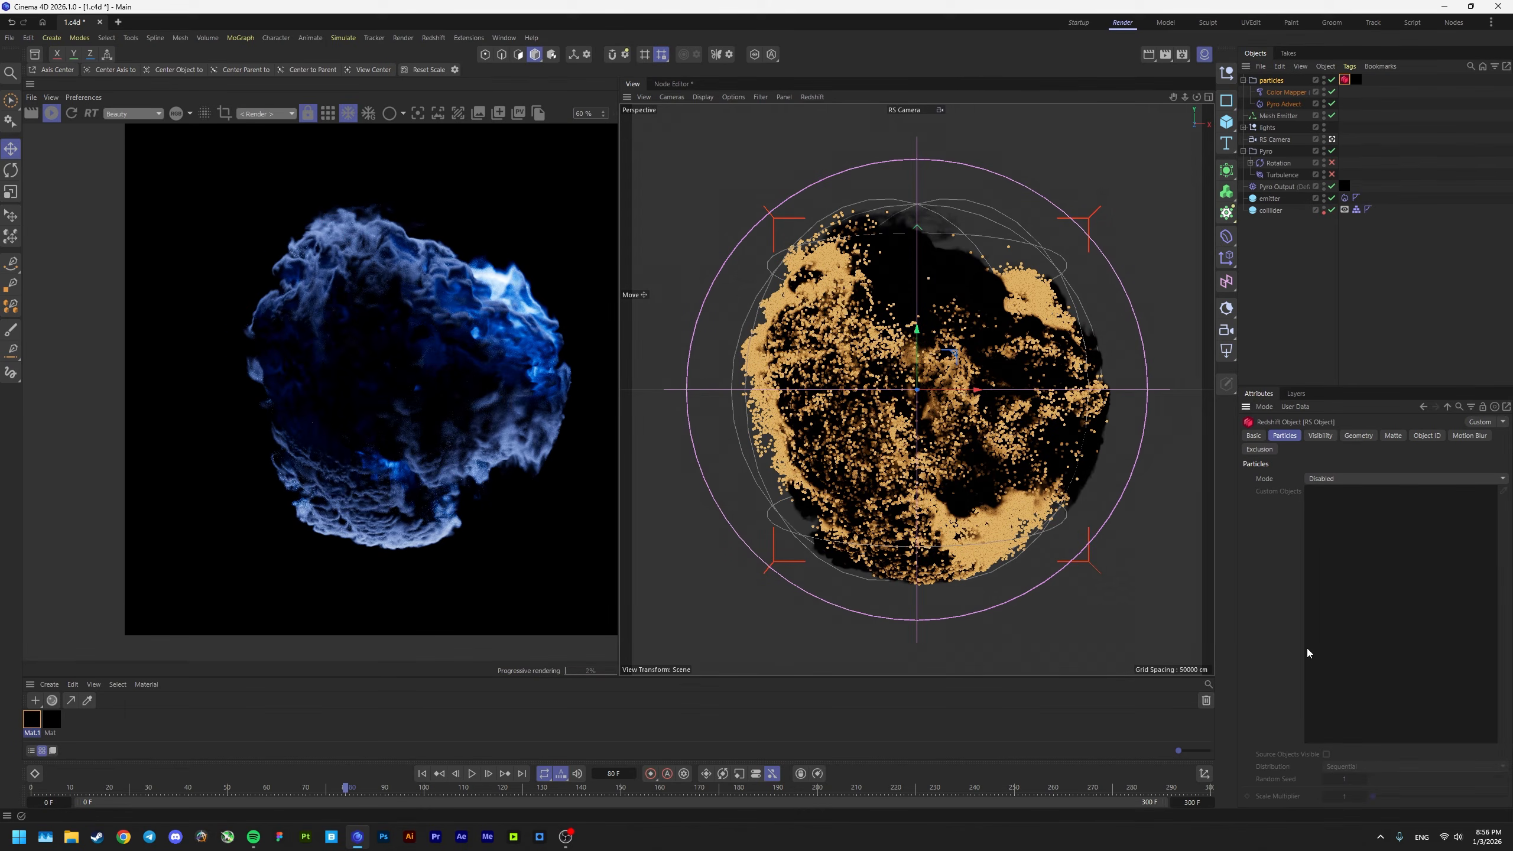
{"action": "left_click", "coordinate": [1323, 482]}
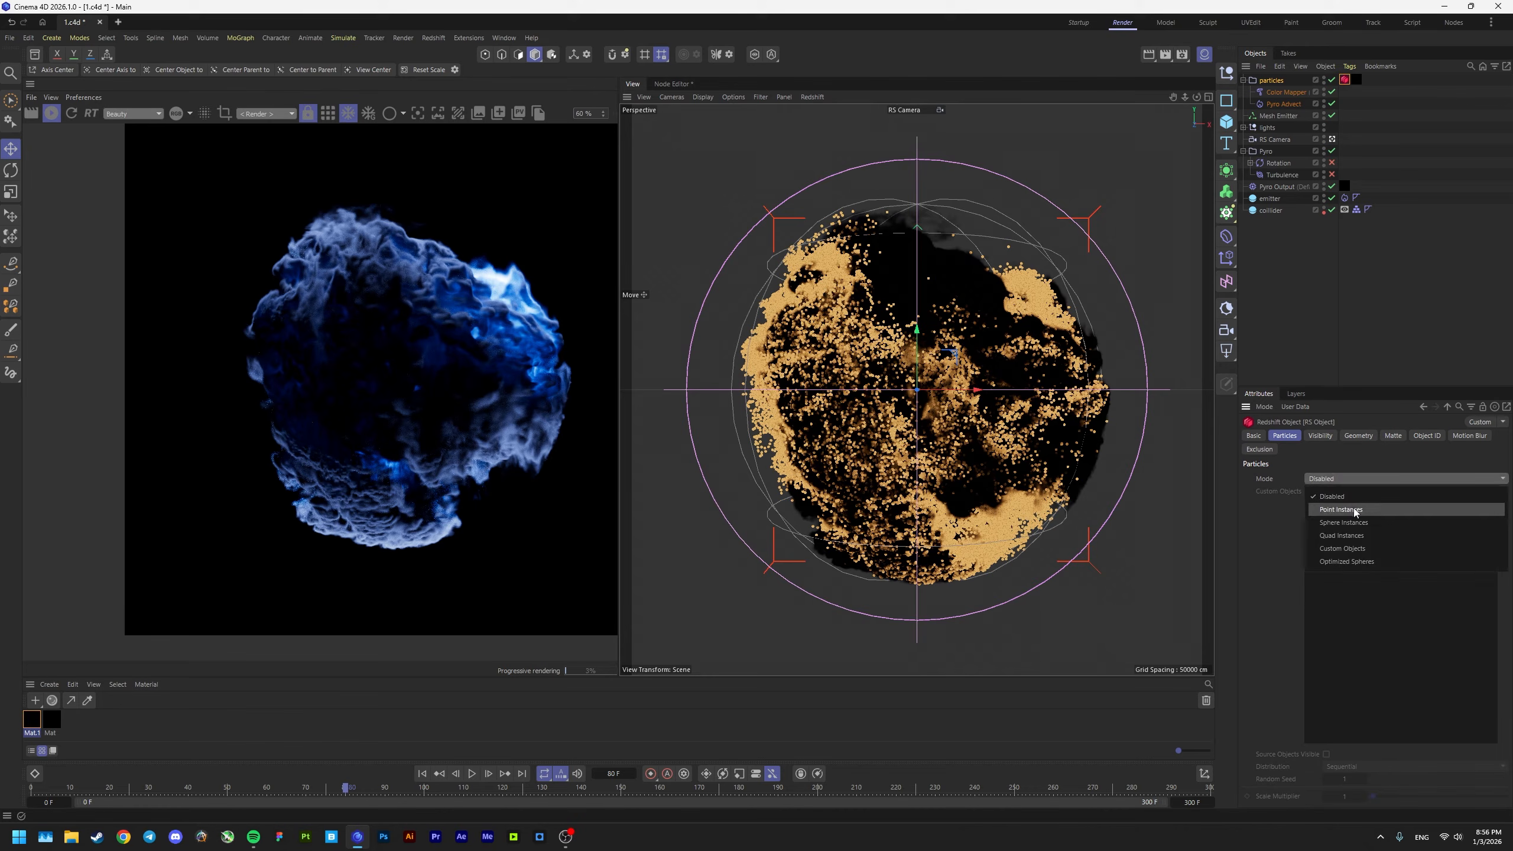
{"action": "left_click", "coordinate": [1347, 523]}
Step: Set the particles' scale multiplier to 0.35, judging their size through a temporary render region in the live render
{"action": "scroll", "coordinate": [433, 389], "scroll_direction": "up", "scroll_amount": 1}
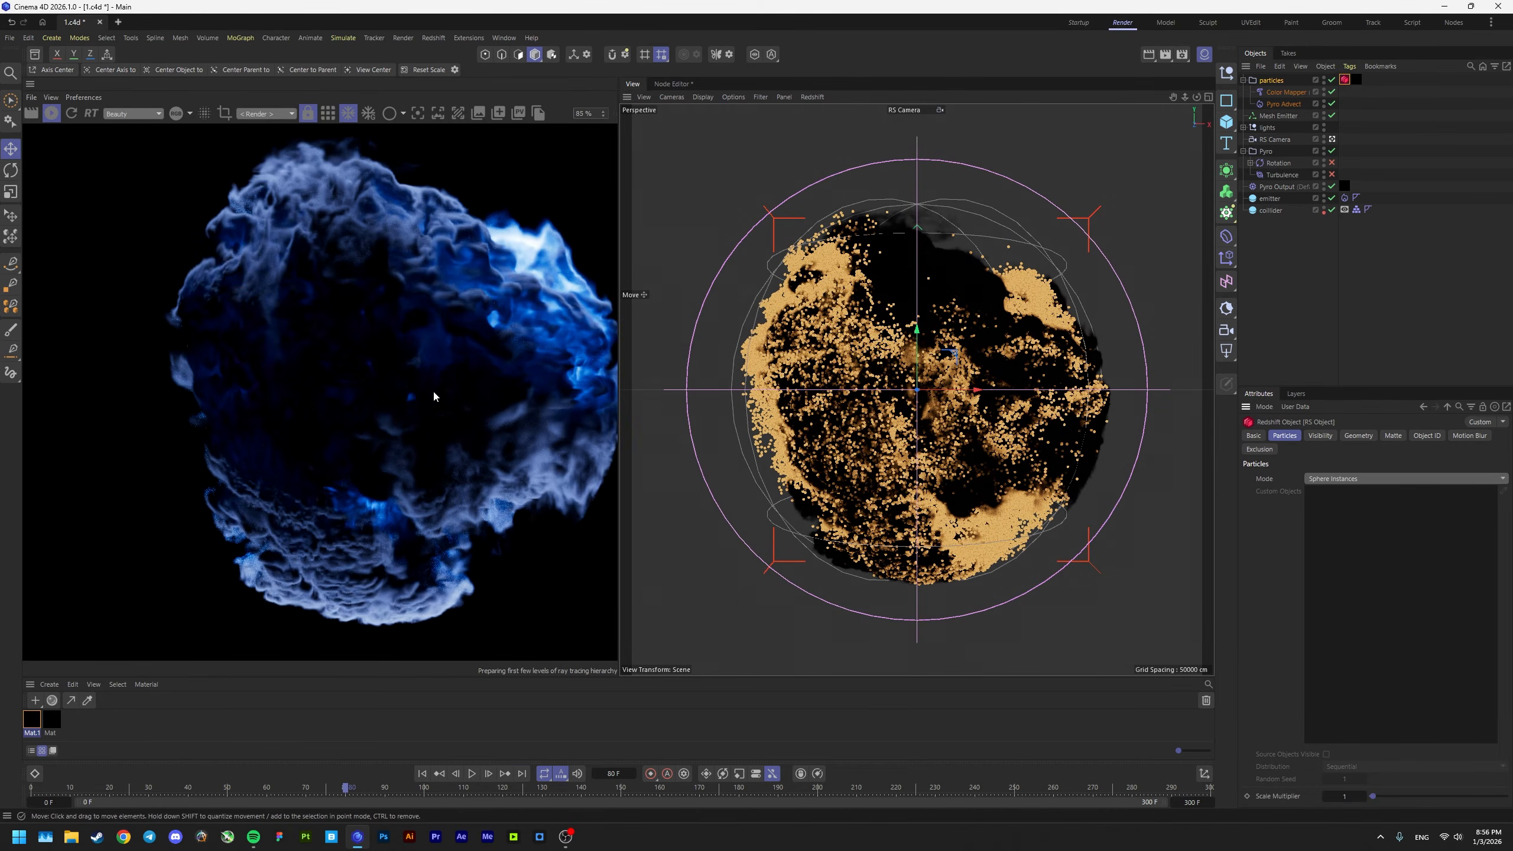
{"action": "left_click_drag", "start_coordinate": [210, 180], "coordinate": [423, 365], "text": "ctrl"}
{"action": "scroll", "coordinate": [302, 299], "scroll_direction": "up", "scroll_amount": 3}
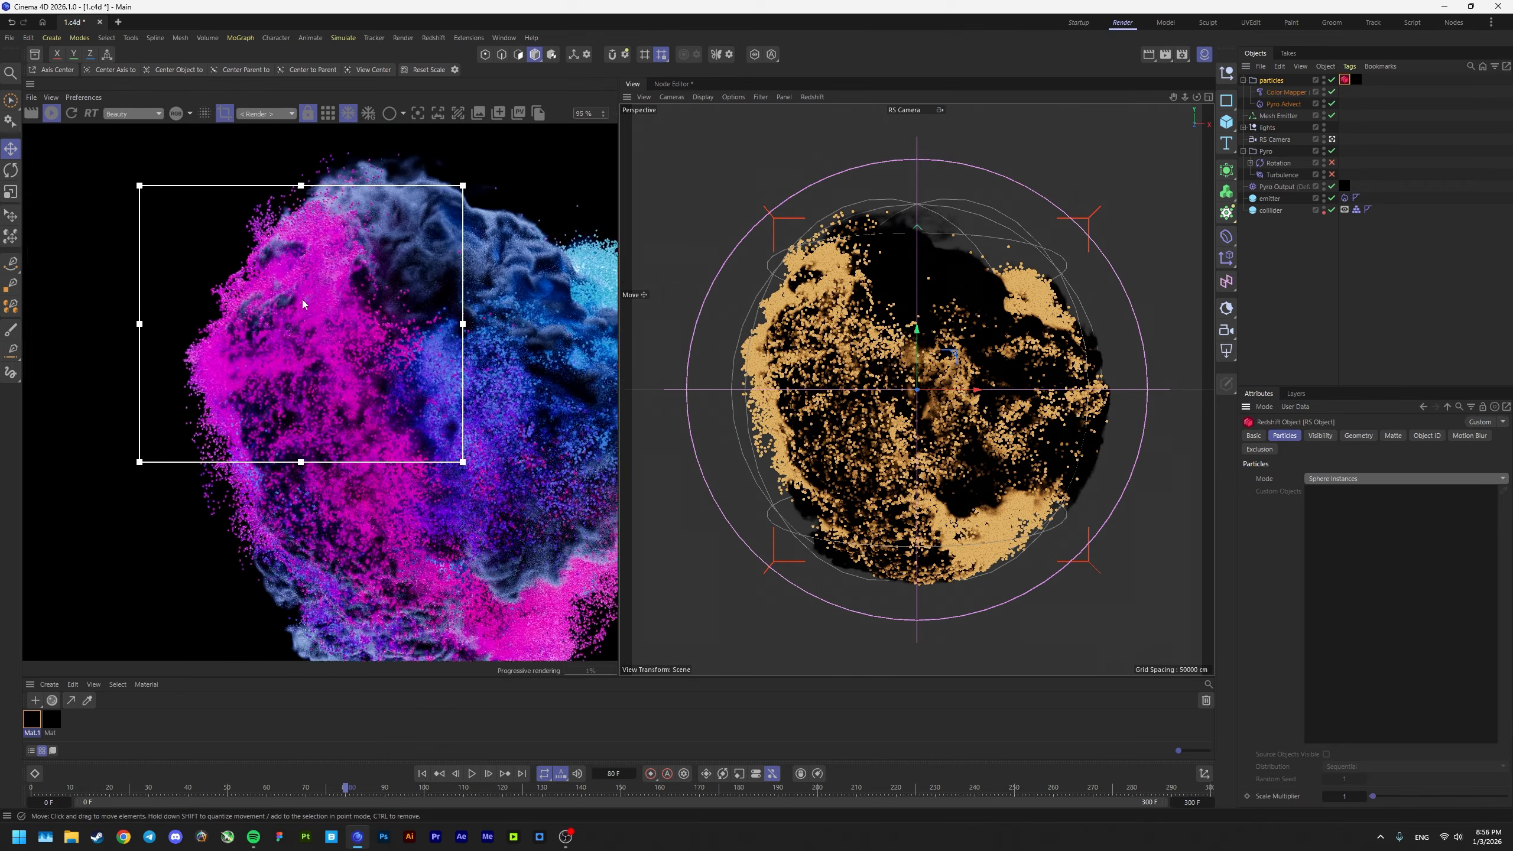
{"action": "left_click", "coordinate": [1344, 797]}
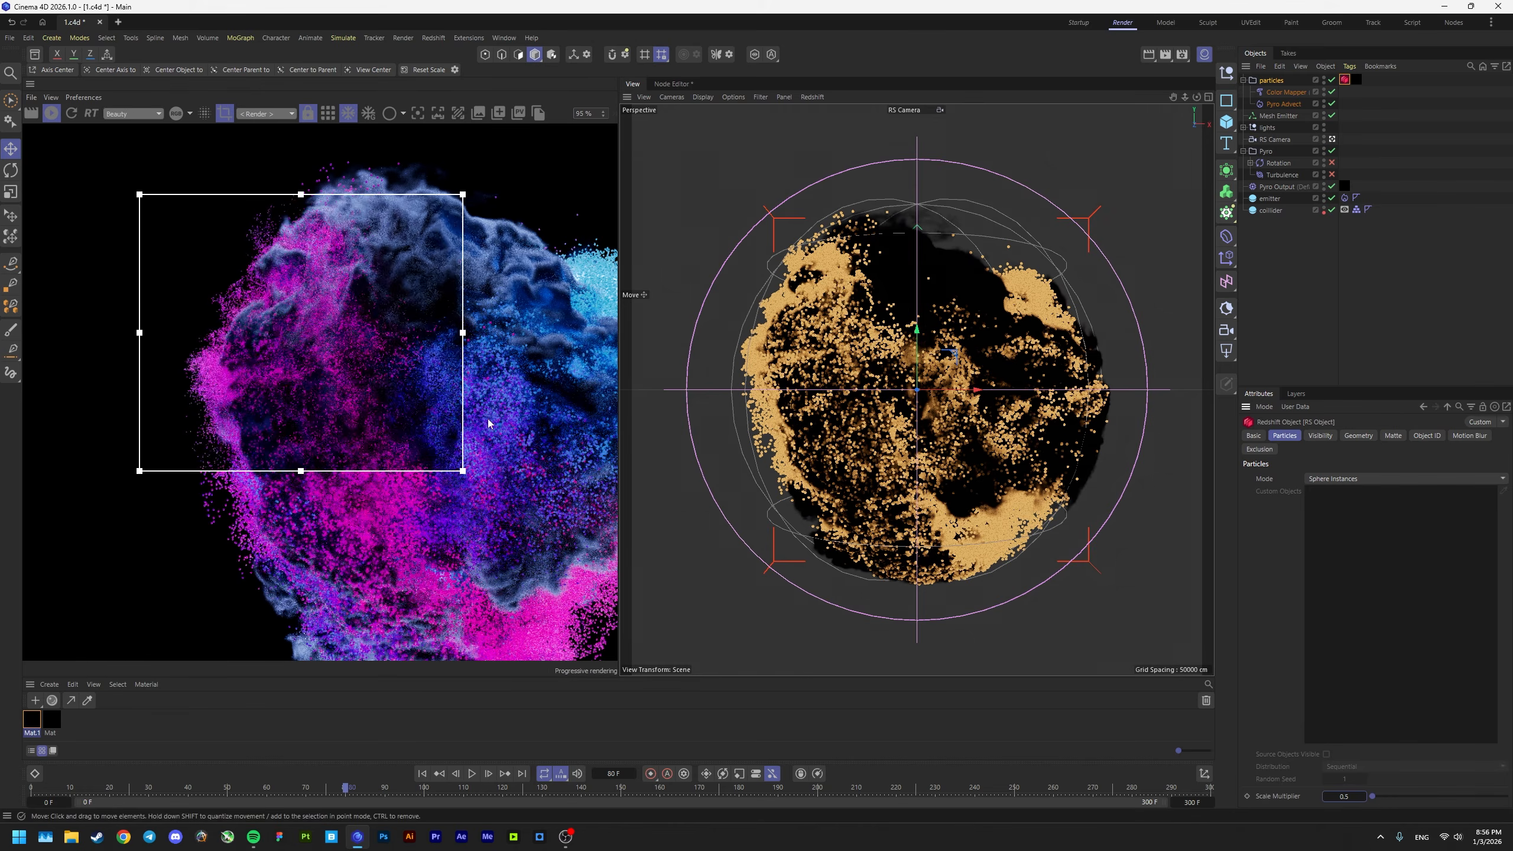
{"action": "scroll", "coordinate": [430, 503], "scroll_direction": "down", "scroll_amount": 3}
{"action": "scroll", "coordinate": [435, 502], "scroll_direction": "up", "scroll_amount": 4}
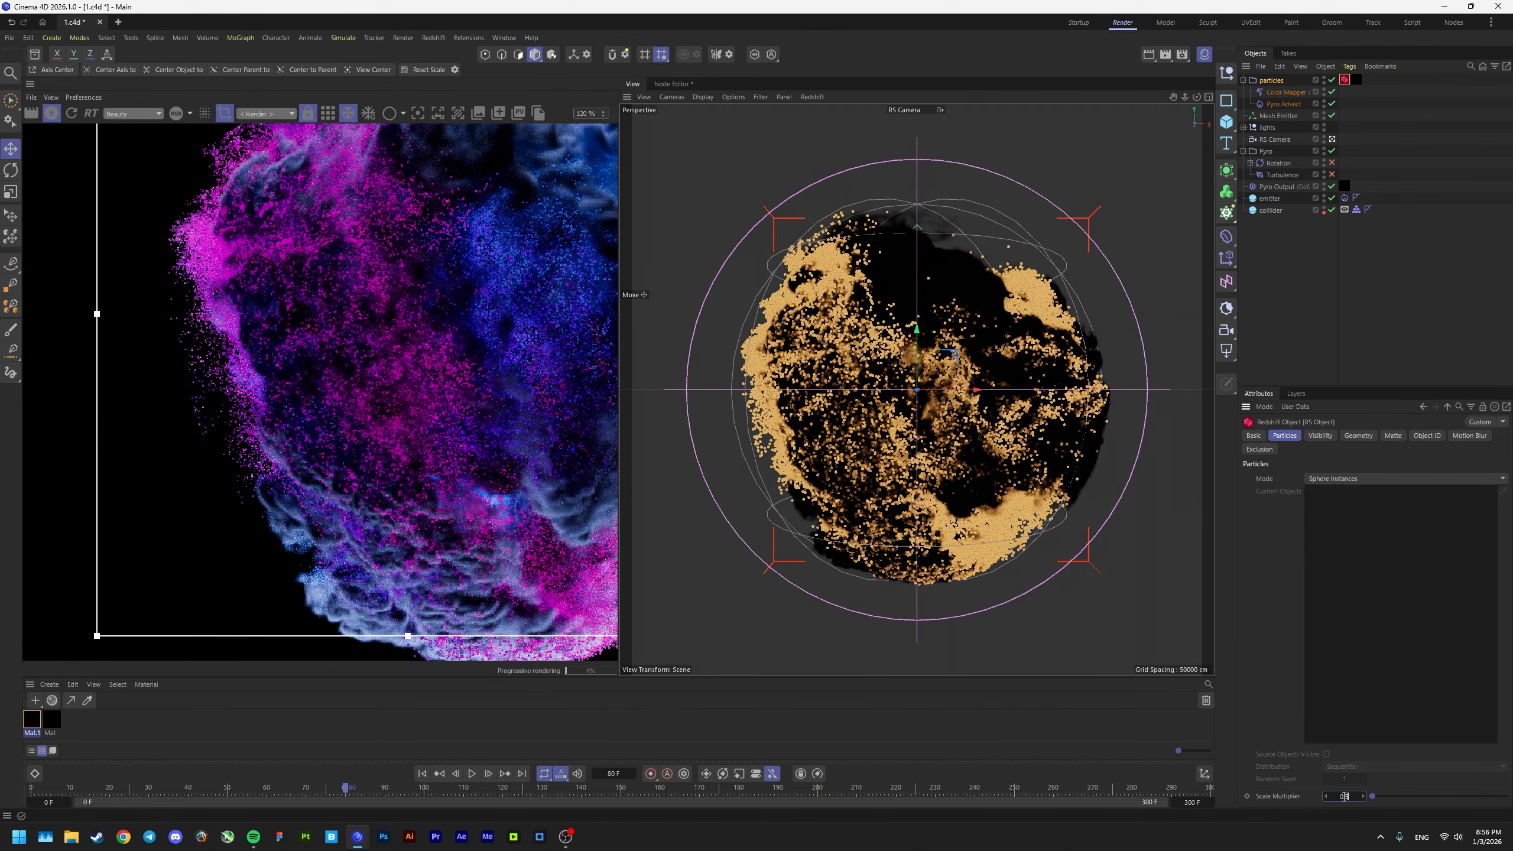
{"action": "left_click_drag", "start_coordinate": [1344, 796], "coordinate": [1347, 796]}
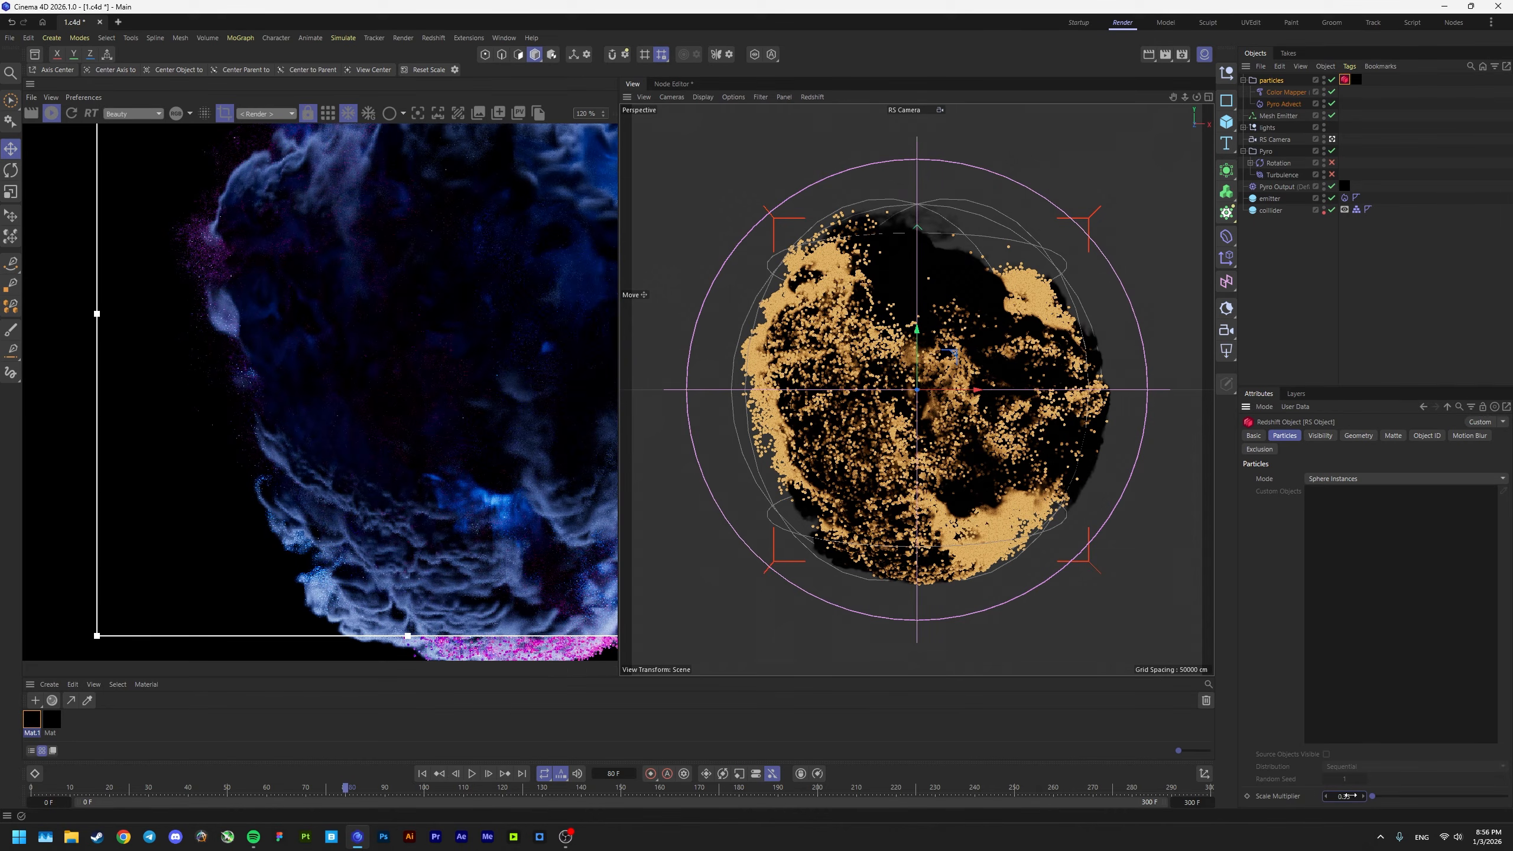
{"action": "scroll", "coordinate": [423, 328], "scroll_direction": "down", "scroll_amount": 5}
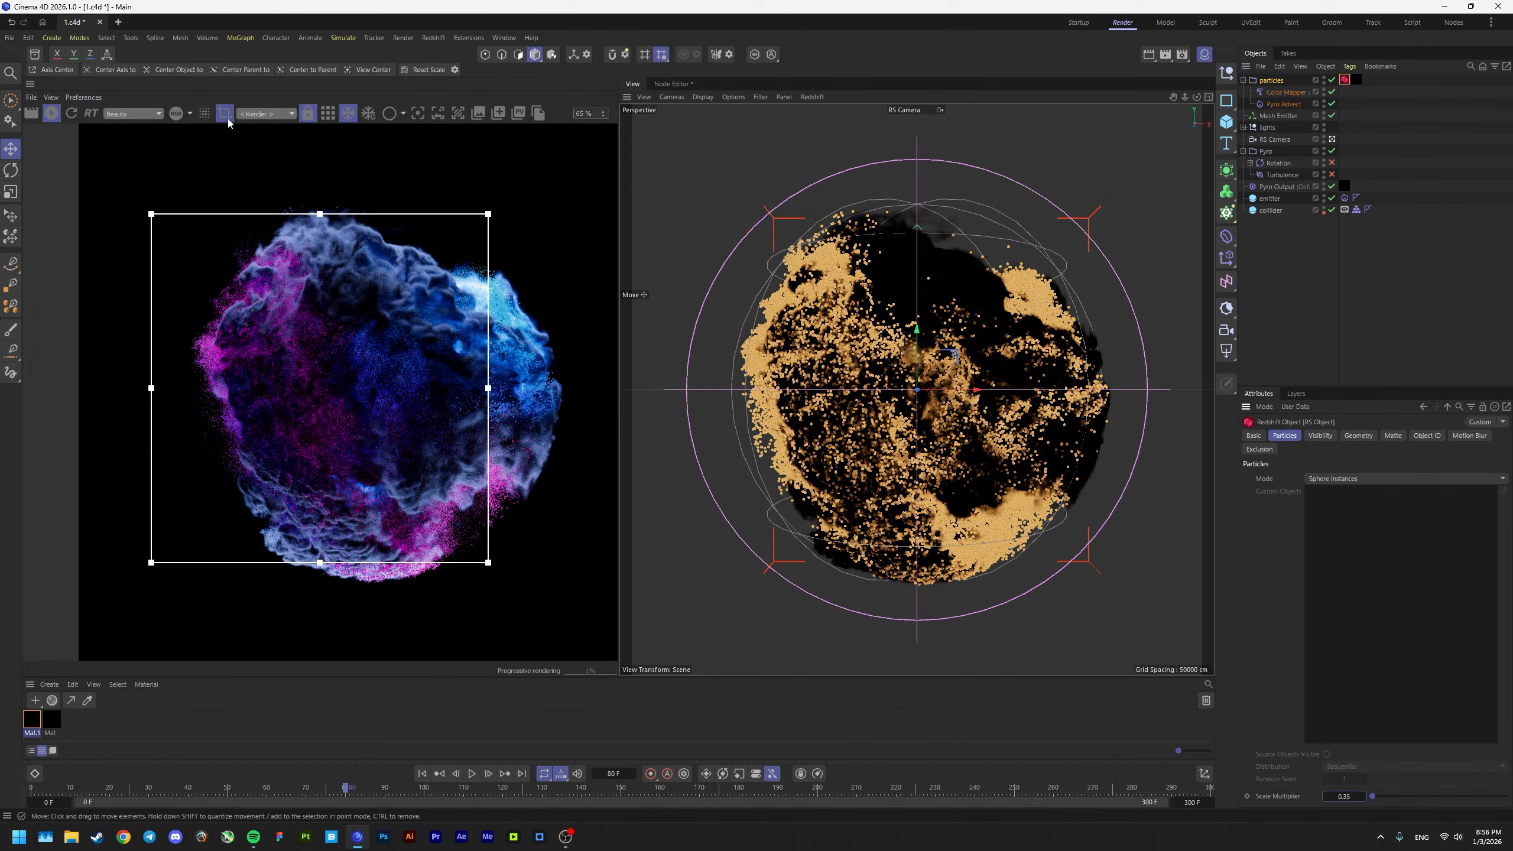
{"action": "left_click", "coordinate": [226, 114]}
{"action": "scroll", "coordinate": [336, 325], "scroll_direction": "up", "scroll_amount": 3}
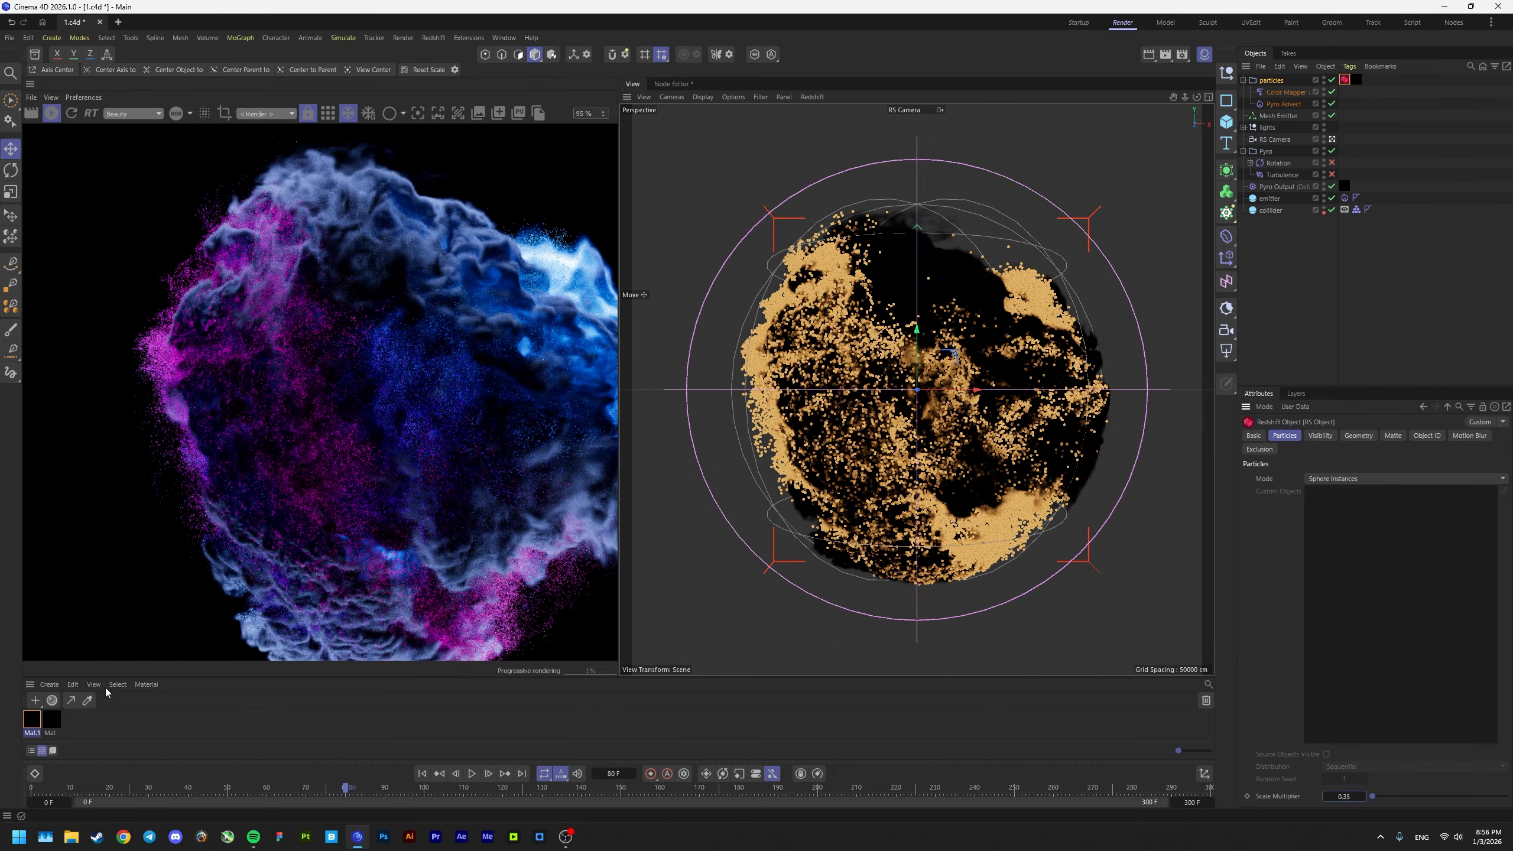
Step: Examine the particle material's emission radiance and its Color User Data input, and return to the viewport
{"action": "double_click", "coordinate": [31, 720]}
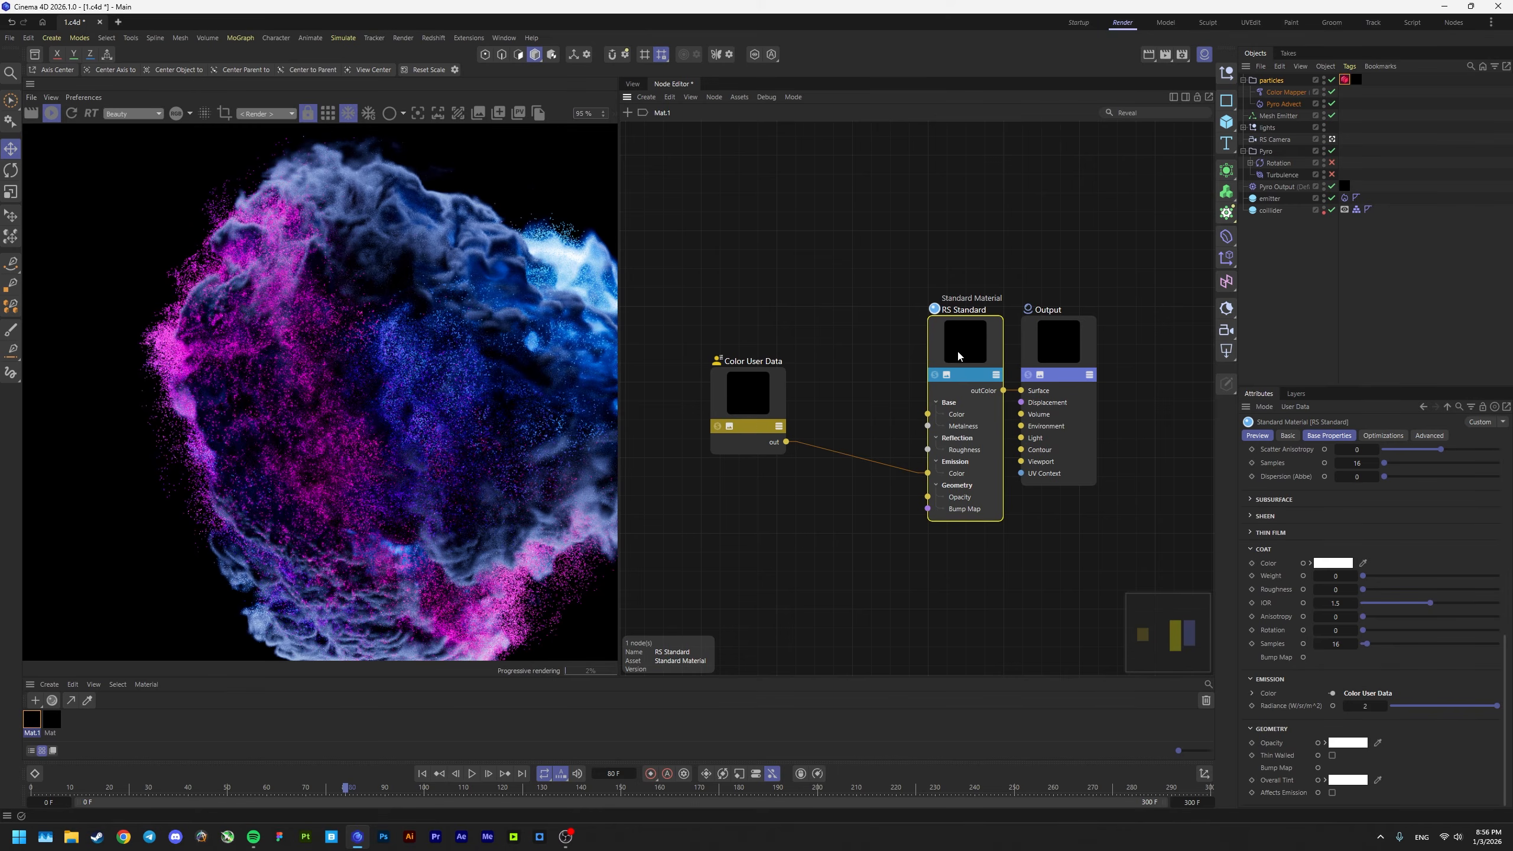
{"action": "left_click", "coordinate": [1430, 693]}
{"action": "scroll", "coordinate": [405, 397], "scroll_direction": "down", "scroll_amount": 4}
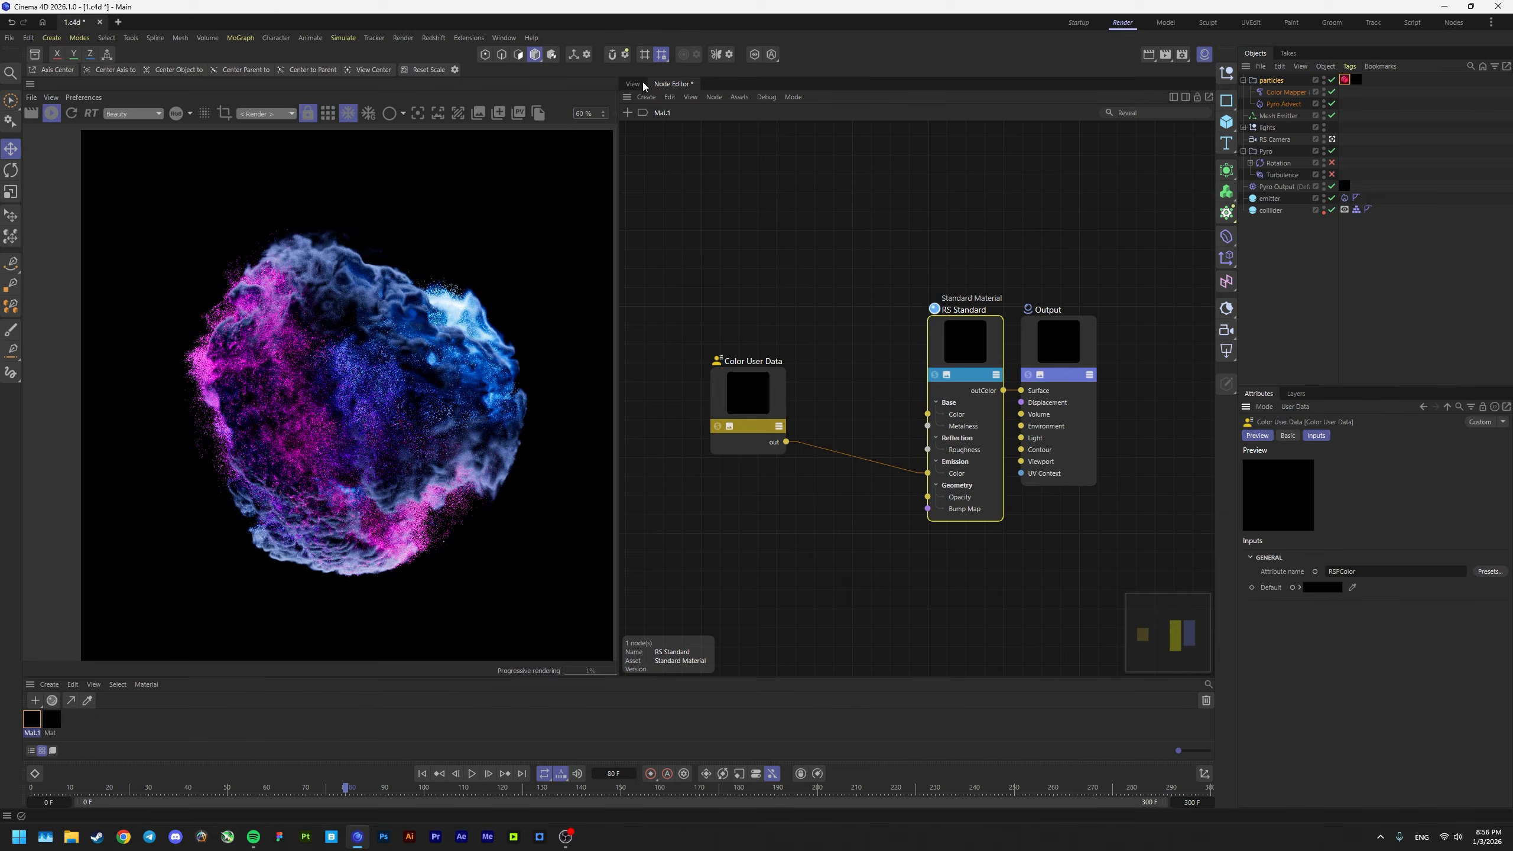
{"action": "left_click", "coordinate": [640, 84]}
{"action": "scroll", "coordinate": [348, 280], "scroll_direction": "up", "scroll_amount": 3}
Step: Stop the live render, set the Mesh Emitter's emission rate to 750000 per second, and save the project
{"action": "left_click", "coordinate": [52, 114]}
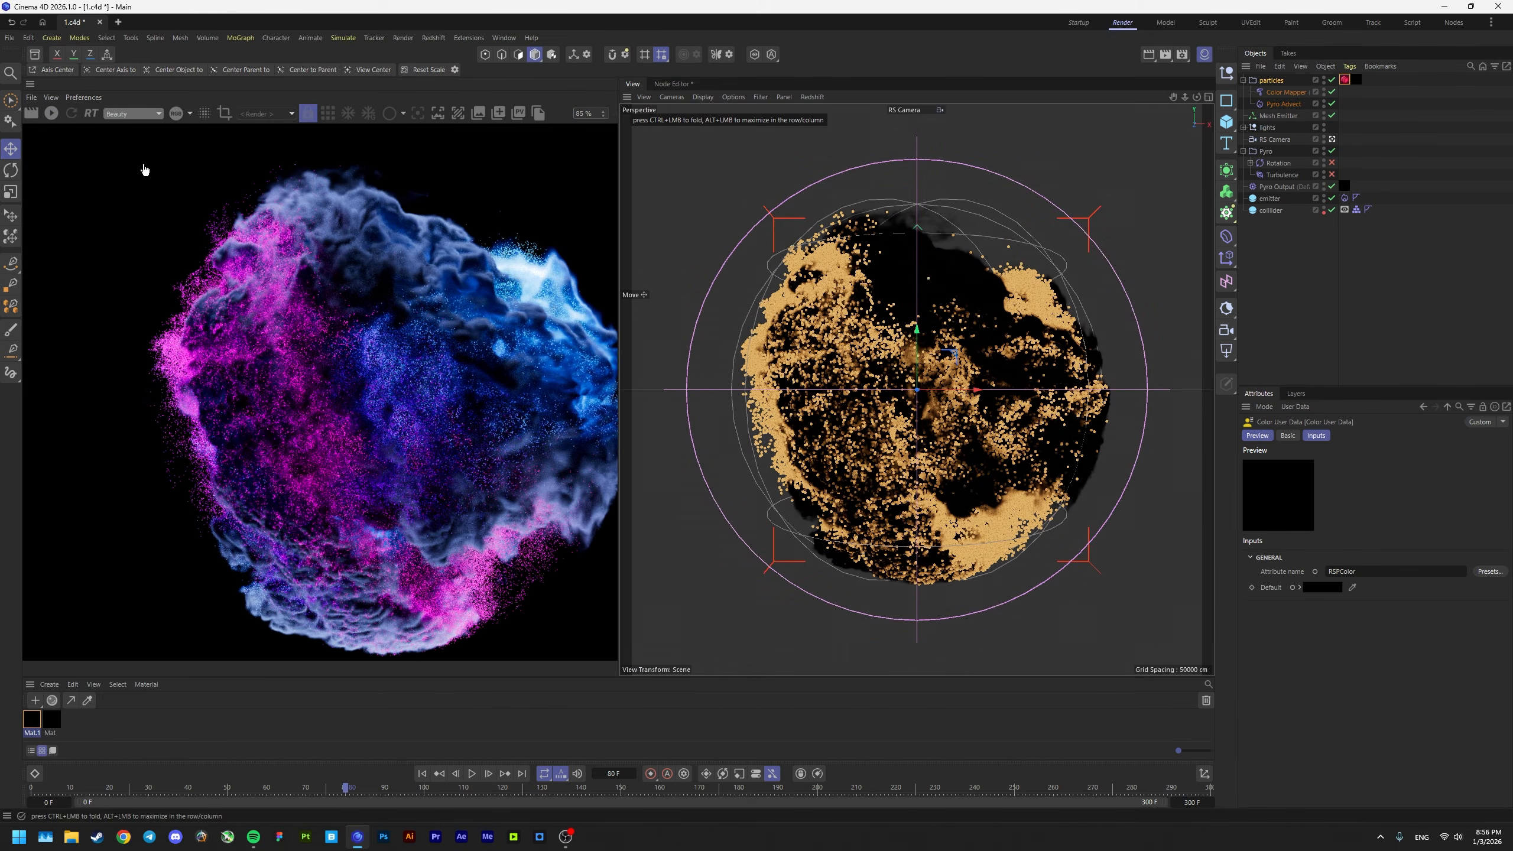
{"action": "left_click", "coordinate": [1279, 117]}
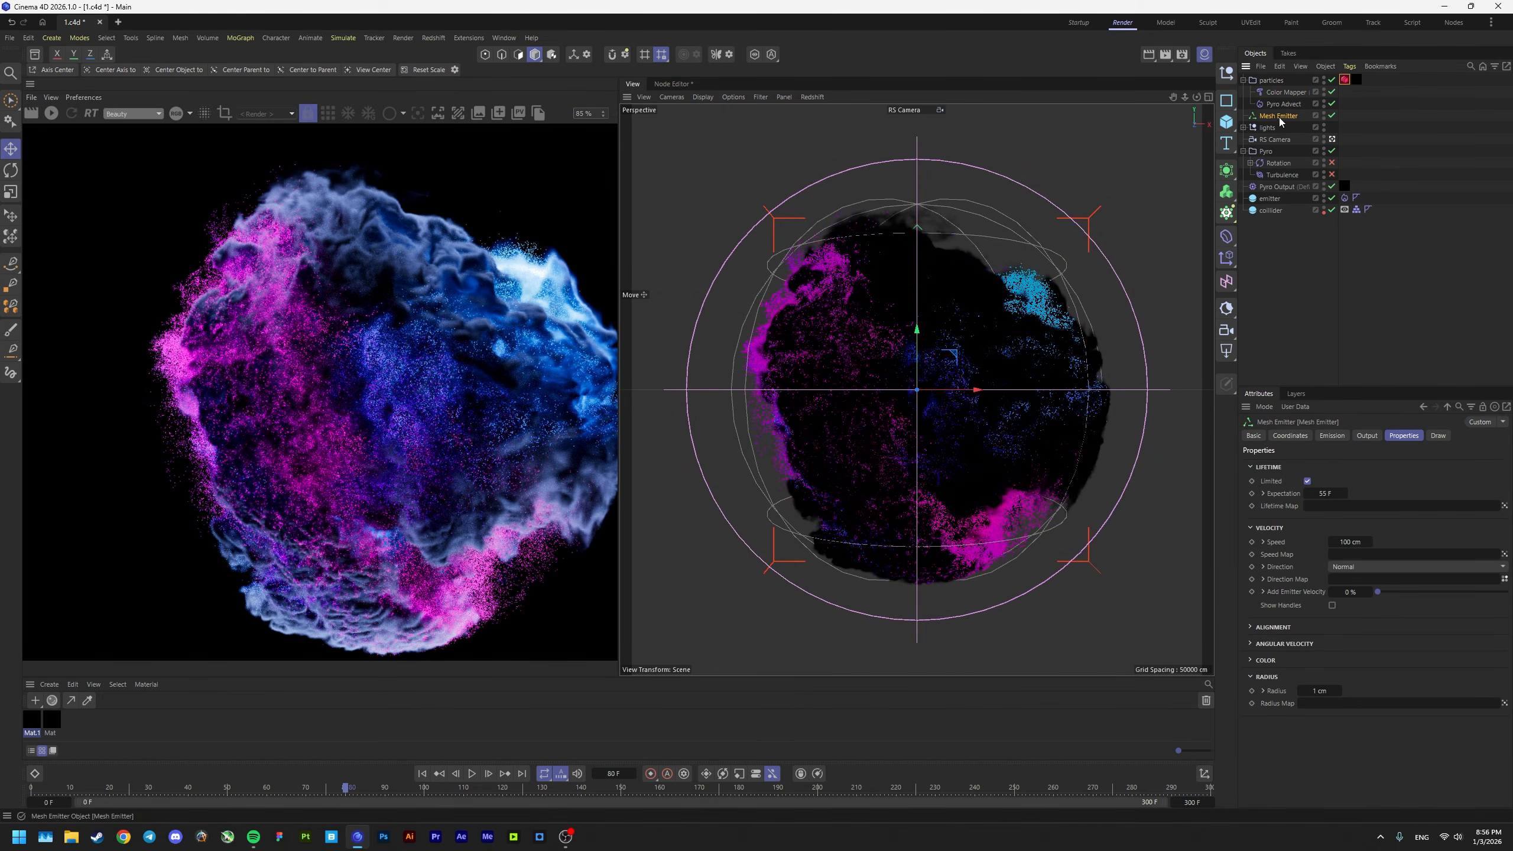
{"action": "left_click", "coordinate": [1333, 436]}
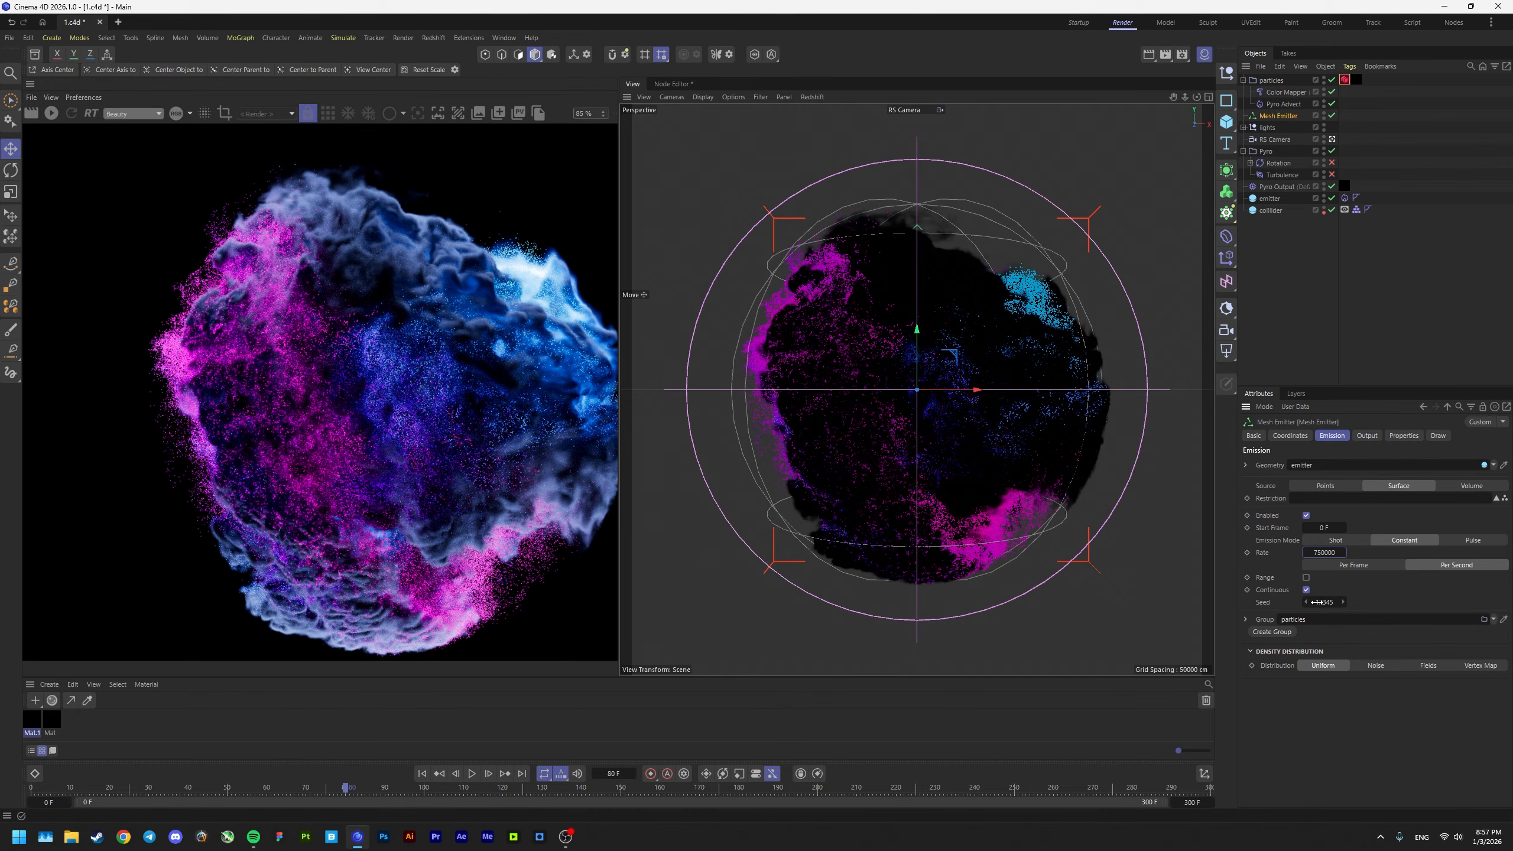
{"action": "key", "text": "ctrl+s"}
Step: Play the simulation forward to frame 94 and inspect the denser particles up close in the live render
{"action": "left_click", "coordinate": [471, 773]}
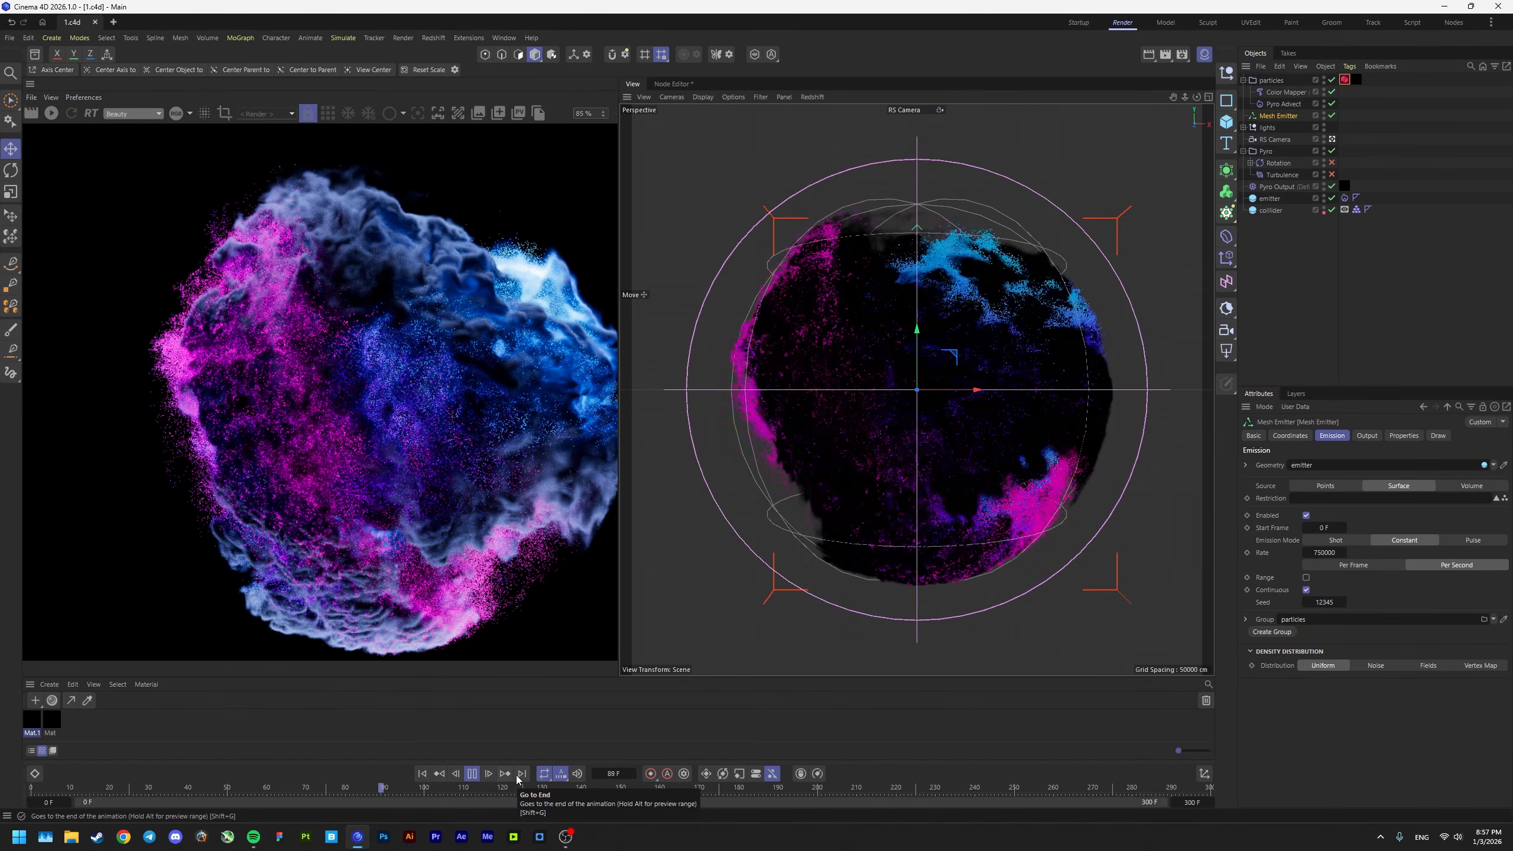
{"action": "left_click", "coordinate": [472, 773]}
{"action": "left_click", "coordinate": [51, 114]}
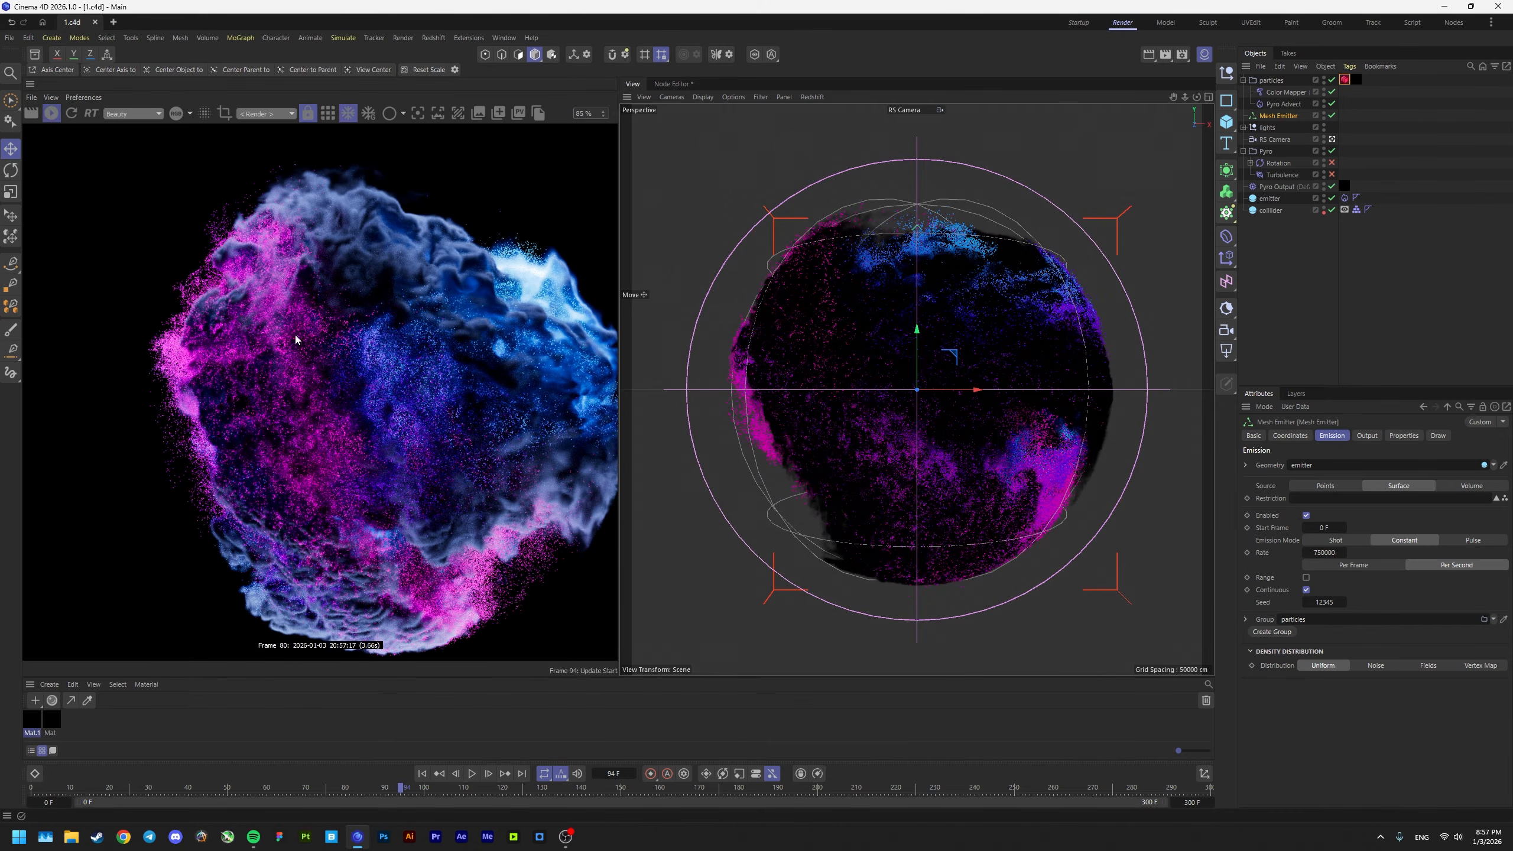
{"action": "scroll", "coordinate": [320, 376], "scroll_direction": "down", "scroll_amount": 2}
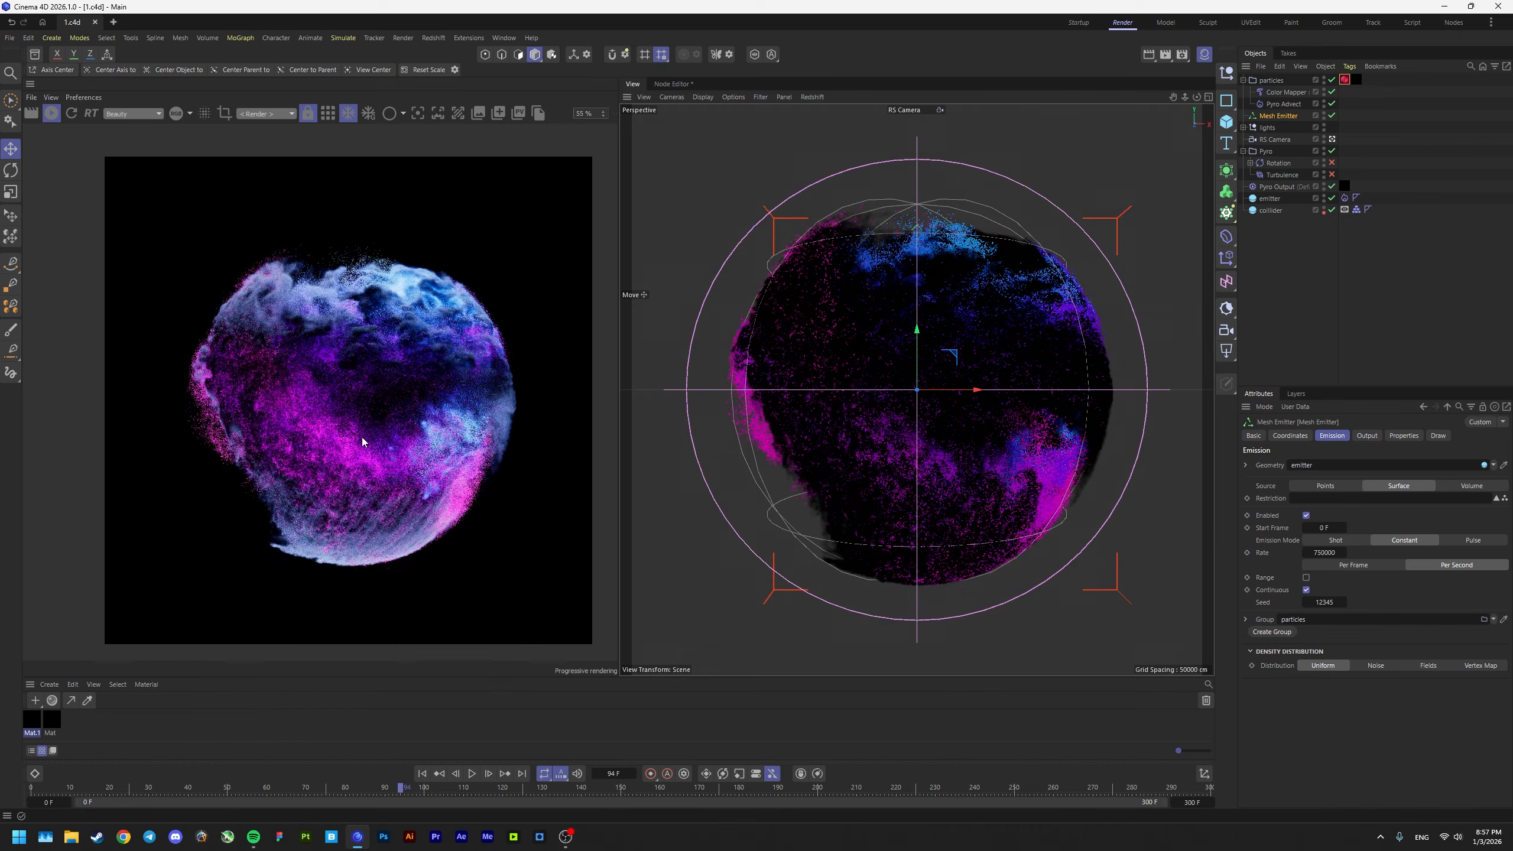
{"action": "scroll", "coordinate": [367, 436], "scroll_direction": "up", "scroll_amount": 1}
{"action": "mouse_move", "coordinate": [371, 435]}
{"action": "left_mouse_down"}
{"action": "mouse_move", "coordinate": [358, 459]}
{"action": "mouse_move", "coordinate": [371, 430]}
{"action": "left_mouse_up"}
{"action": "scroll", "coordinate": [361, 456], "scroll_direction": "down", "scroll_amount": 4}
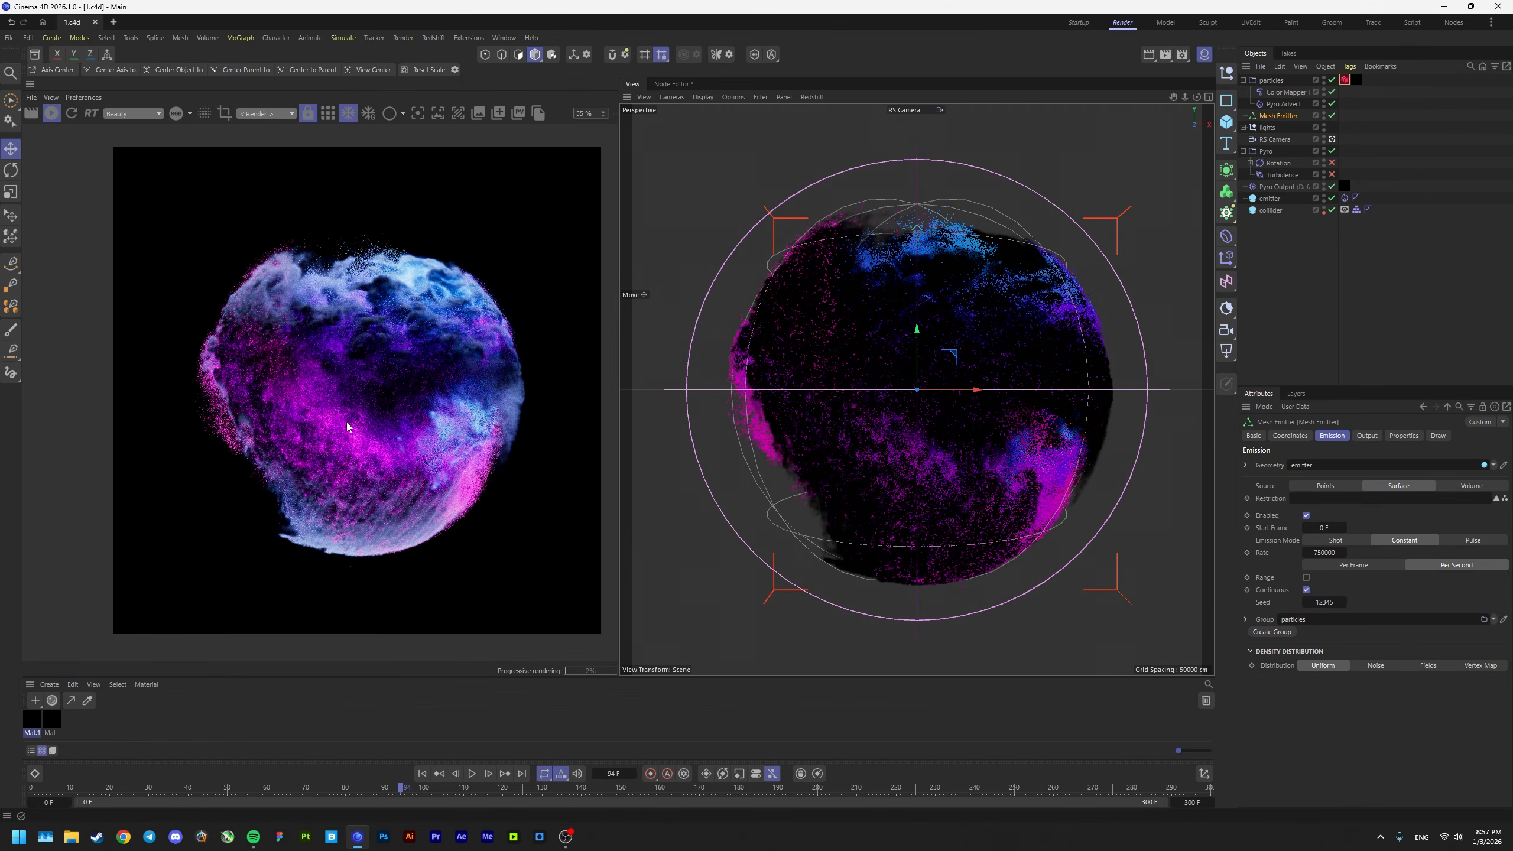
{"action": "scroll", "coordinate": [332, 418], "scroll_direction": "up", "scroll_amount": 4}
{"action": "scroll", "coordinate": [311, 419], "scroll_direction": "down", "scroll_amount": 2}
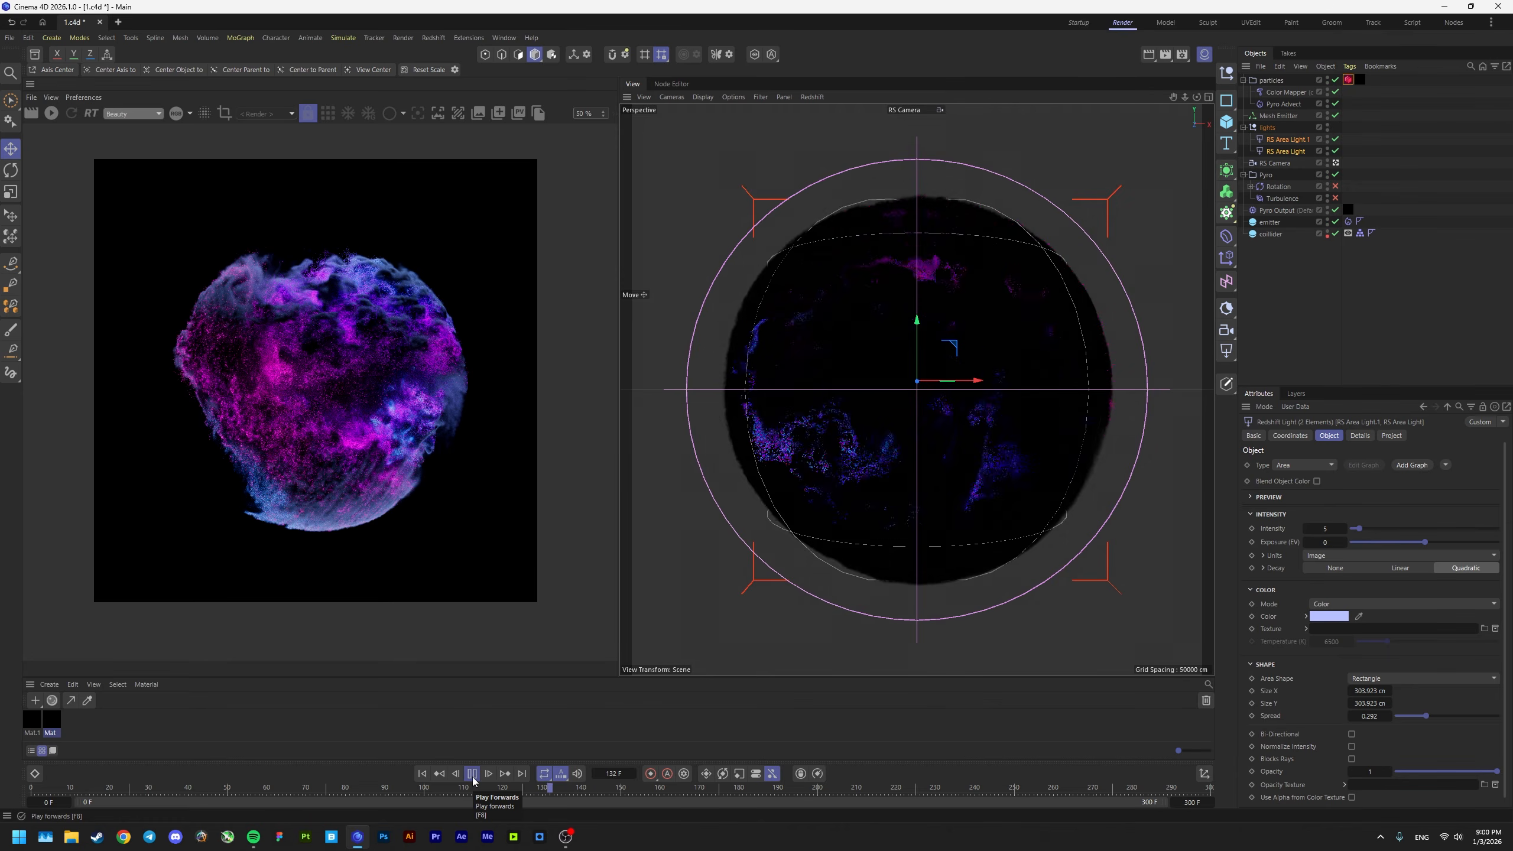
Step: Pause the simulation at frame 136 and preview that frame in the live render
{"action": "left_click", "coordinate": [472, 774]}
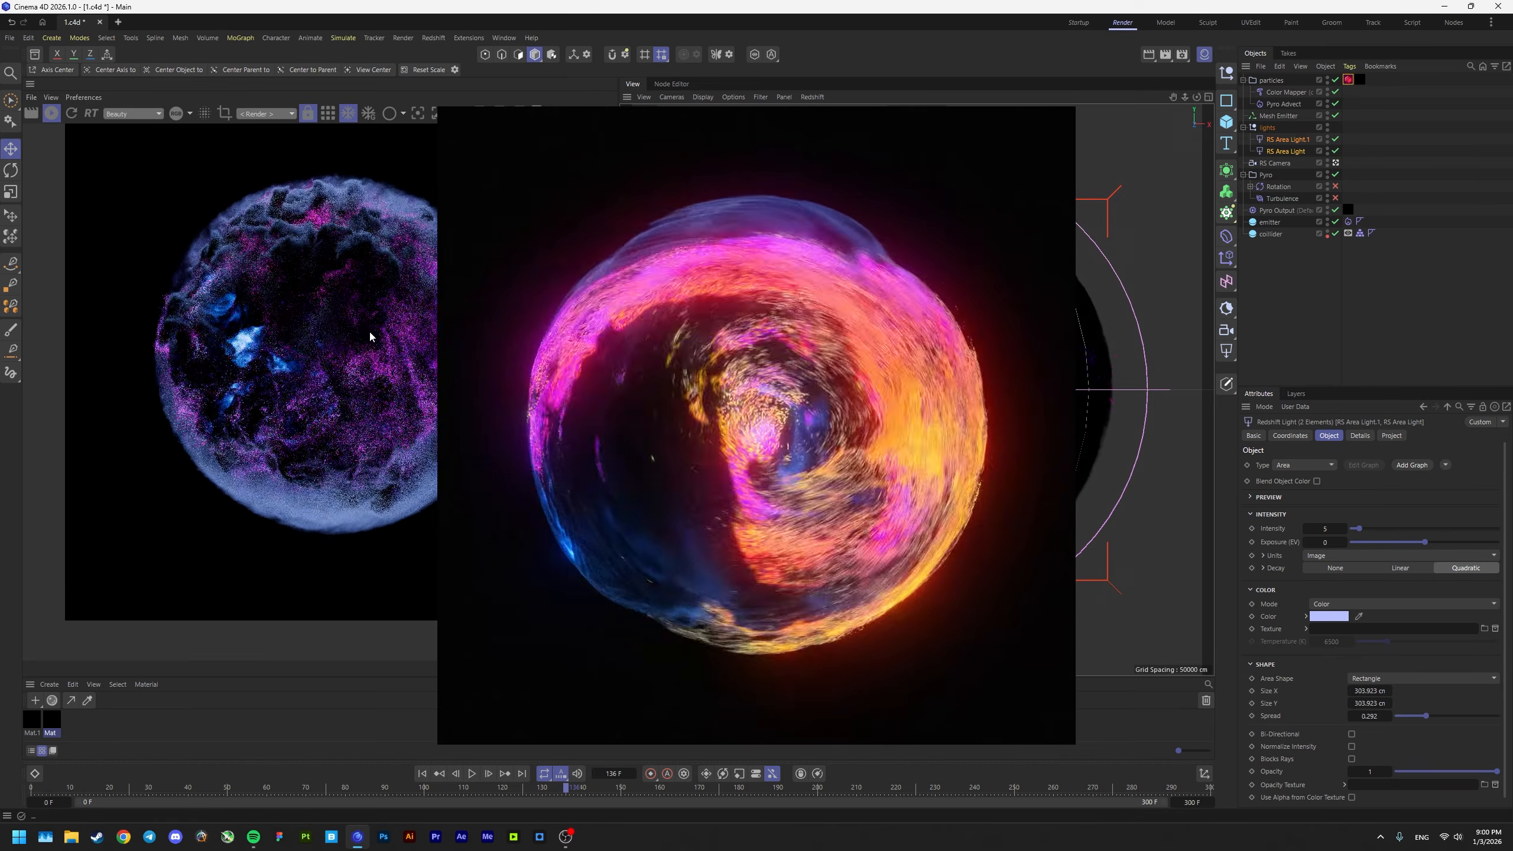
{"action": "scroll", "coordinate": [388, 372], "scroll_direction": "up", "scroll_amount": 2}
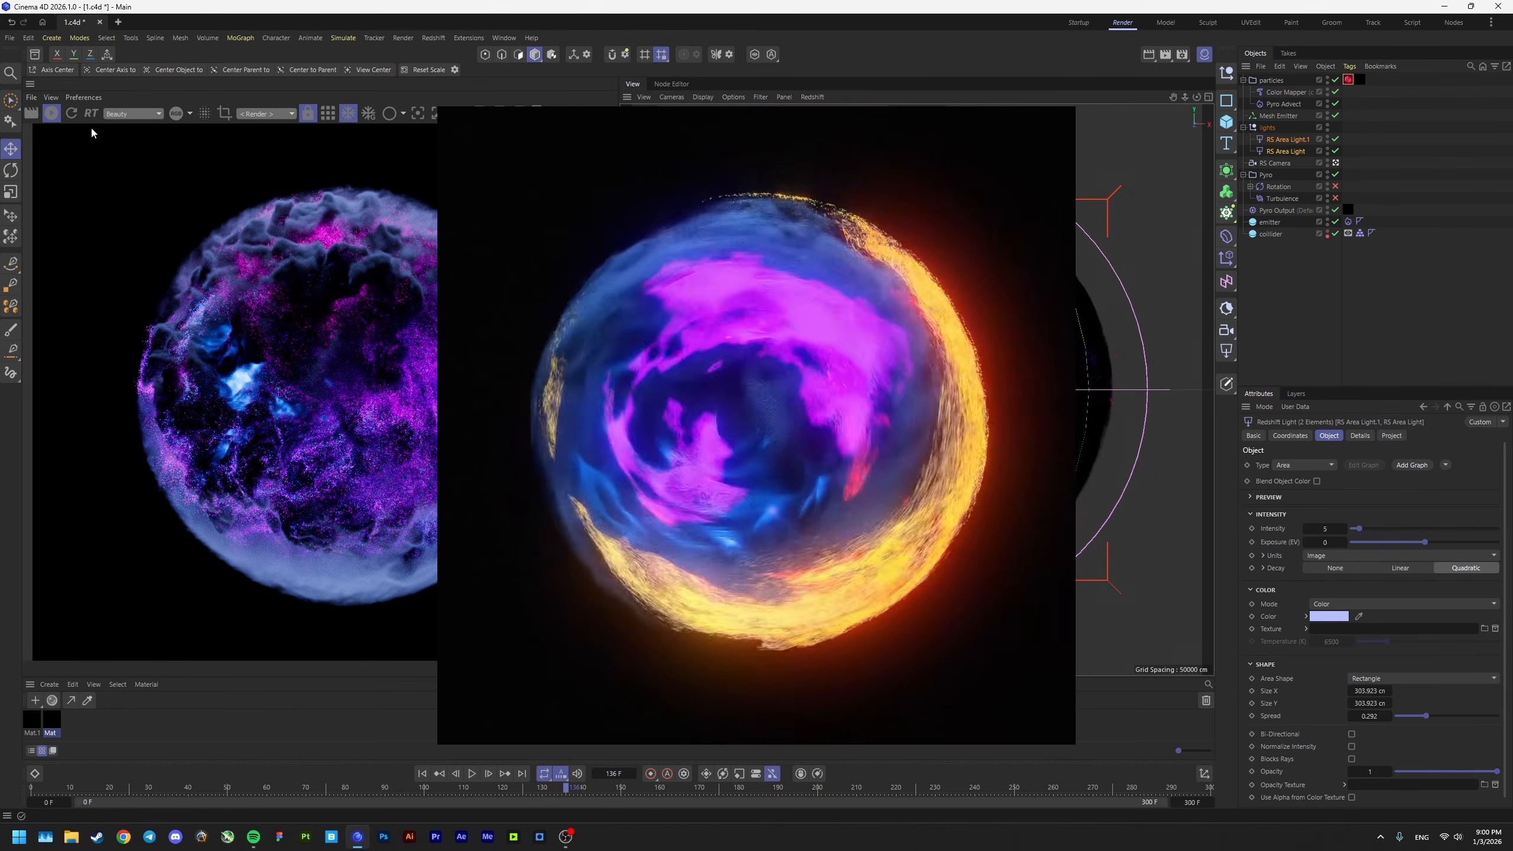
{"action": "left_click", "coordinate": [52, 114]}
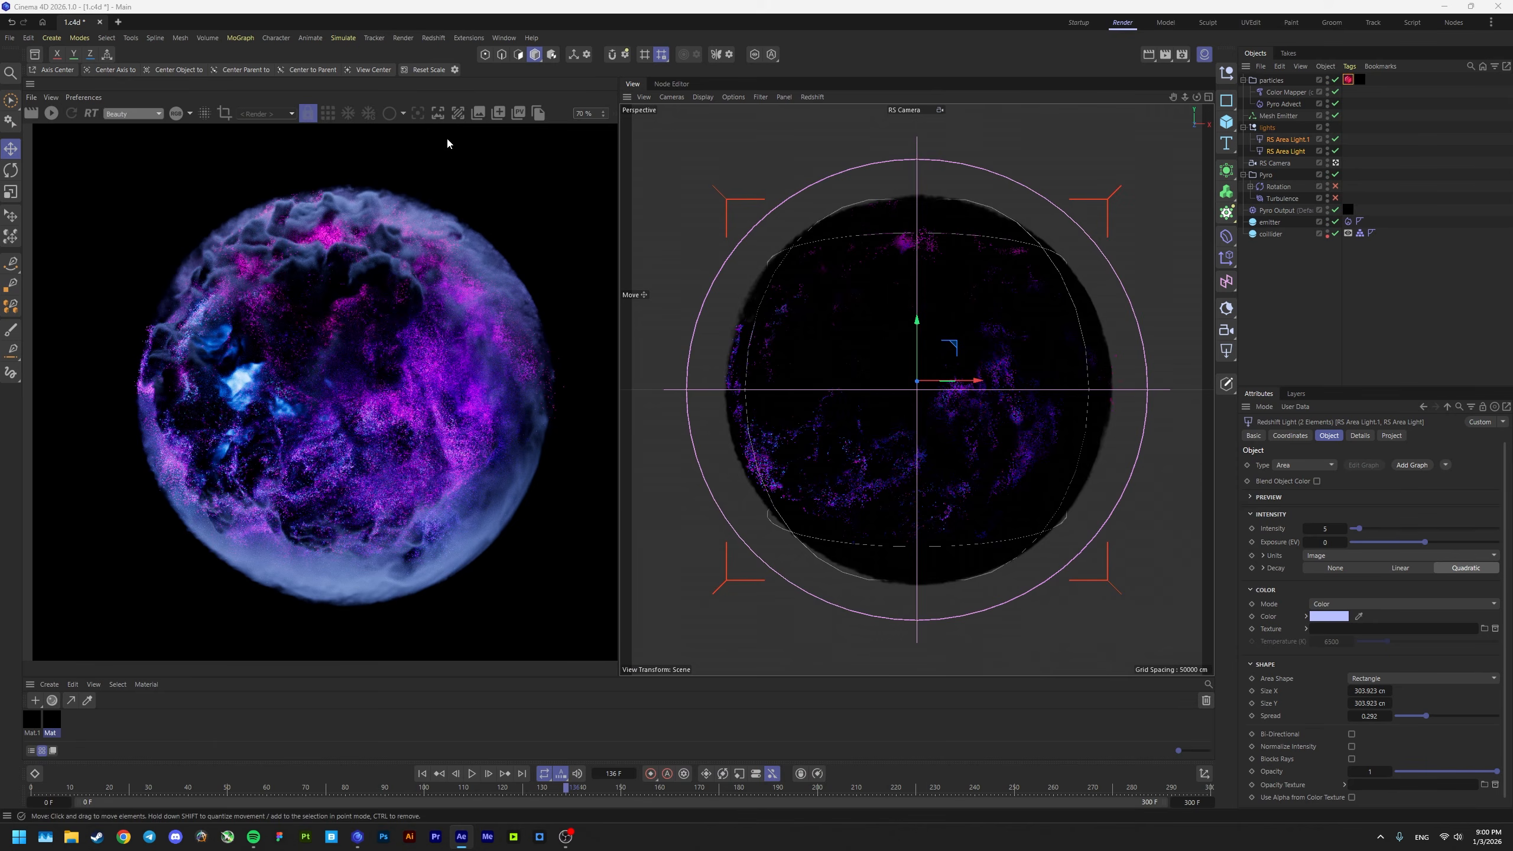
Step: Add Beauty and Emission AOVs in the RS AOV Manager and check their settings and multi-pass output
{"action": "left_click", "coordinate": [433, 37]}
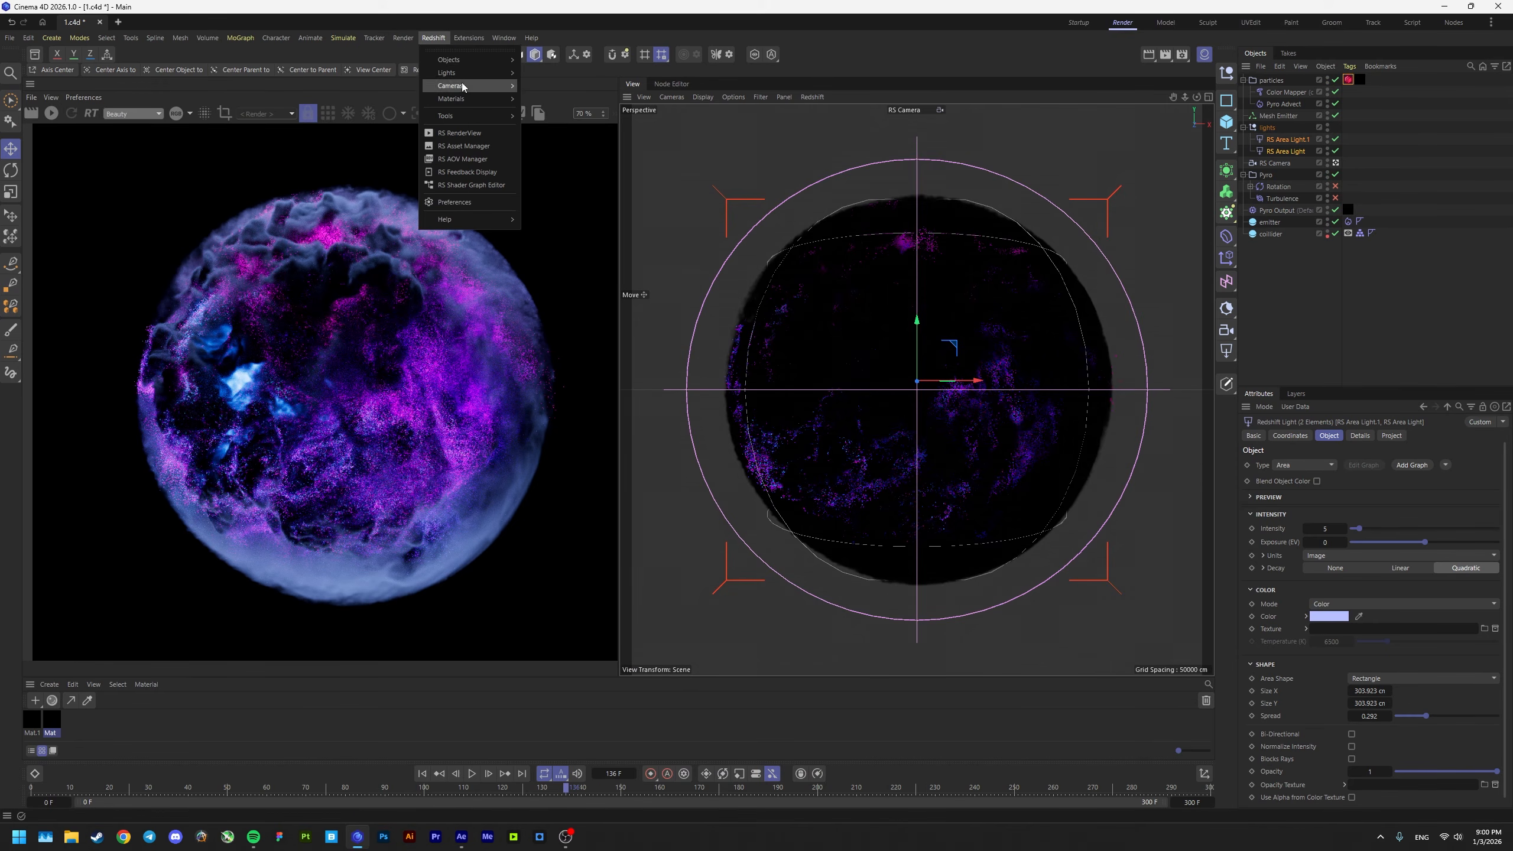
{"action": "left_click", "coordinate": [462, 158]}
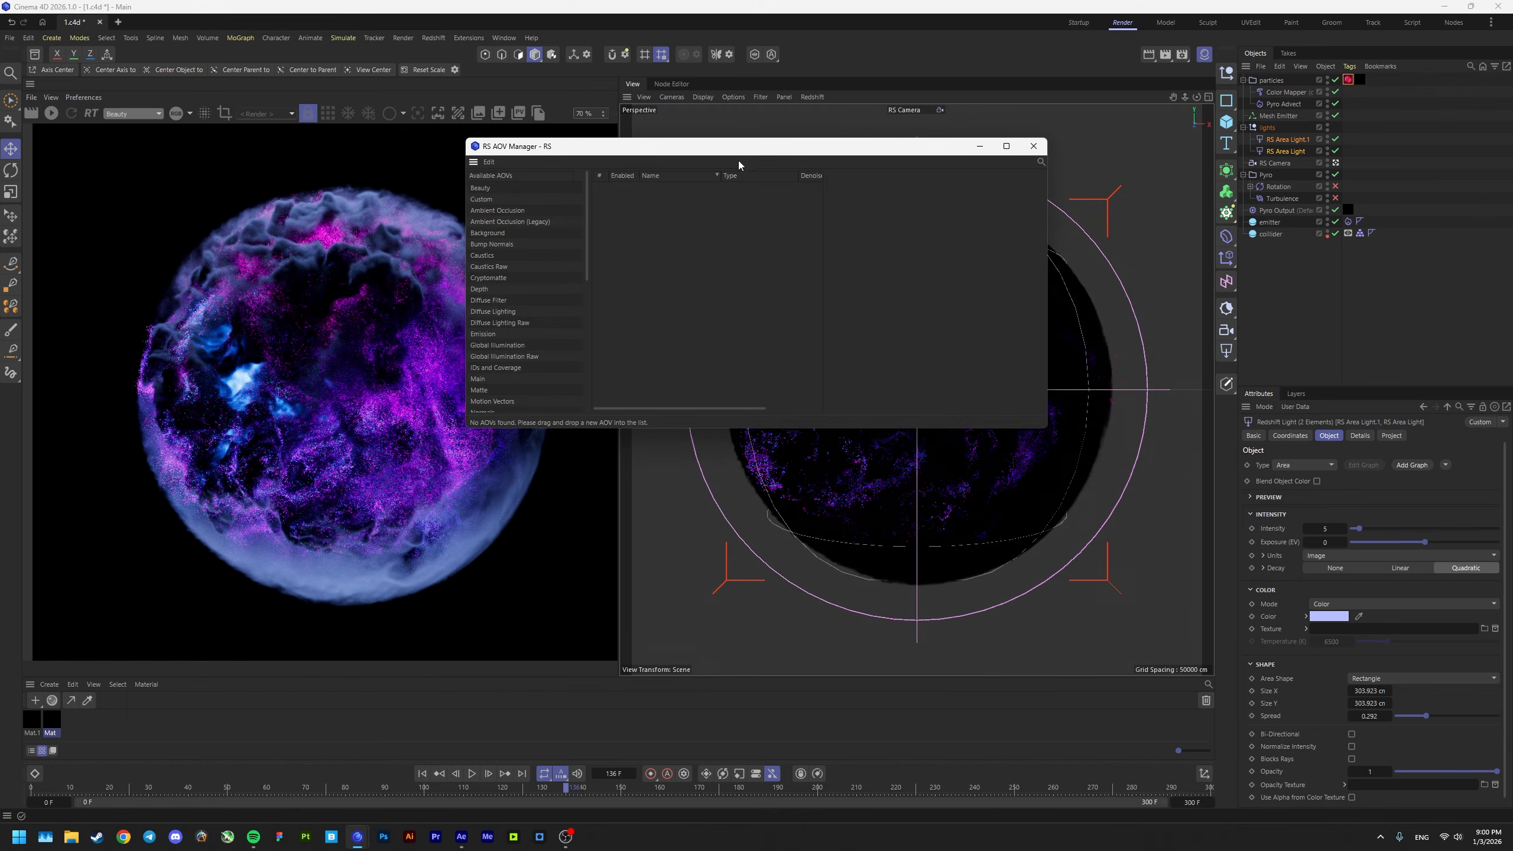
{"action": "left_click_drag", "start_coordinate": [732, 154], "coordinate": [1029, 213]}
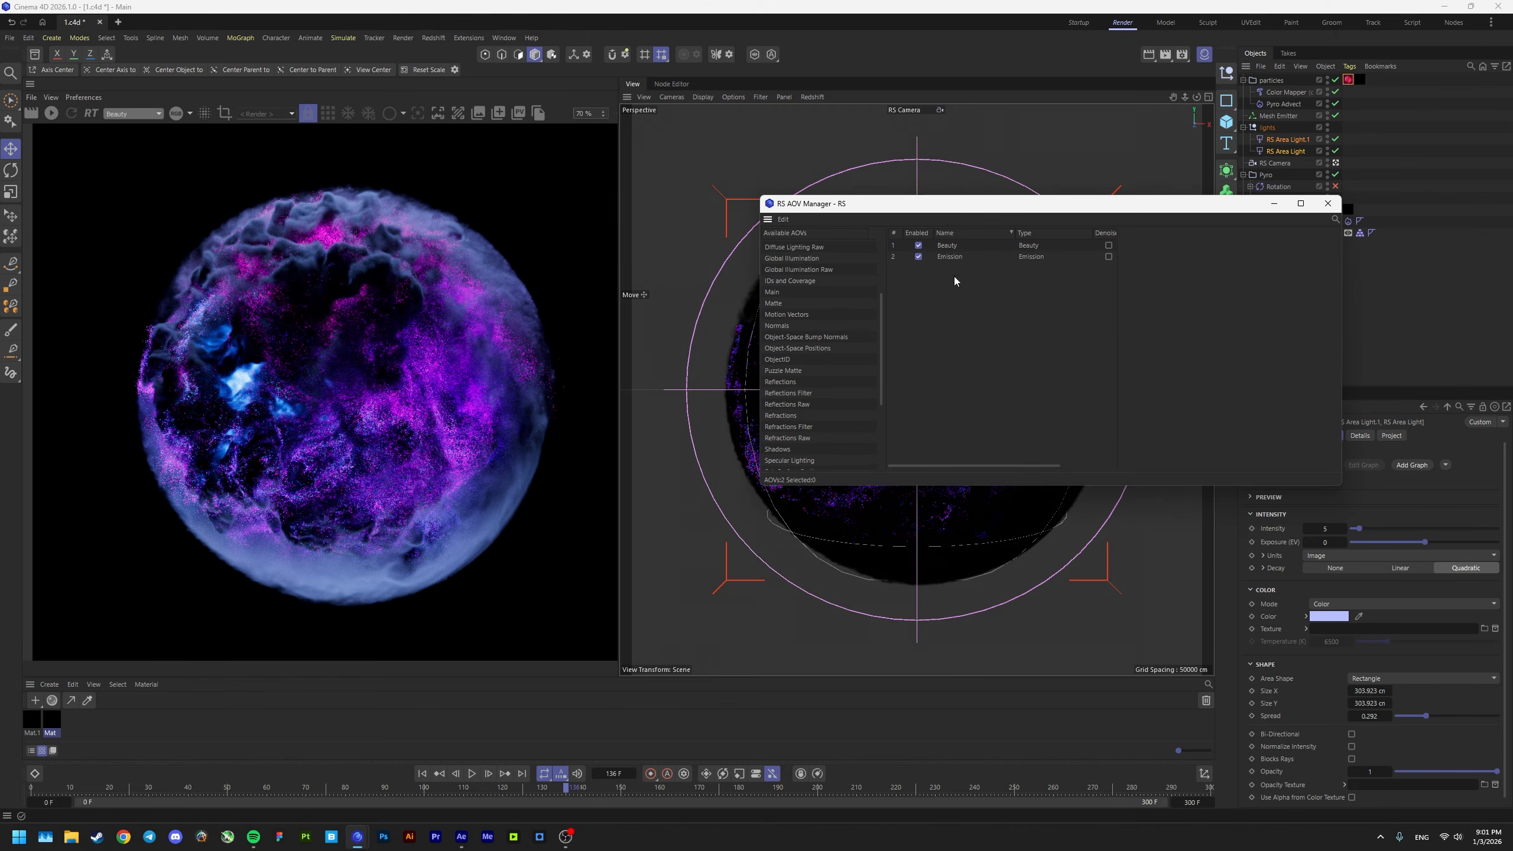
{"action": "left_click", "coordinate": [954, 256]}
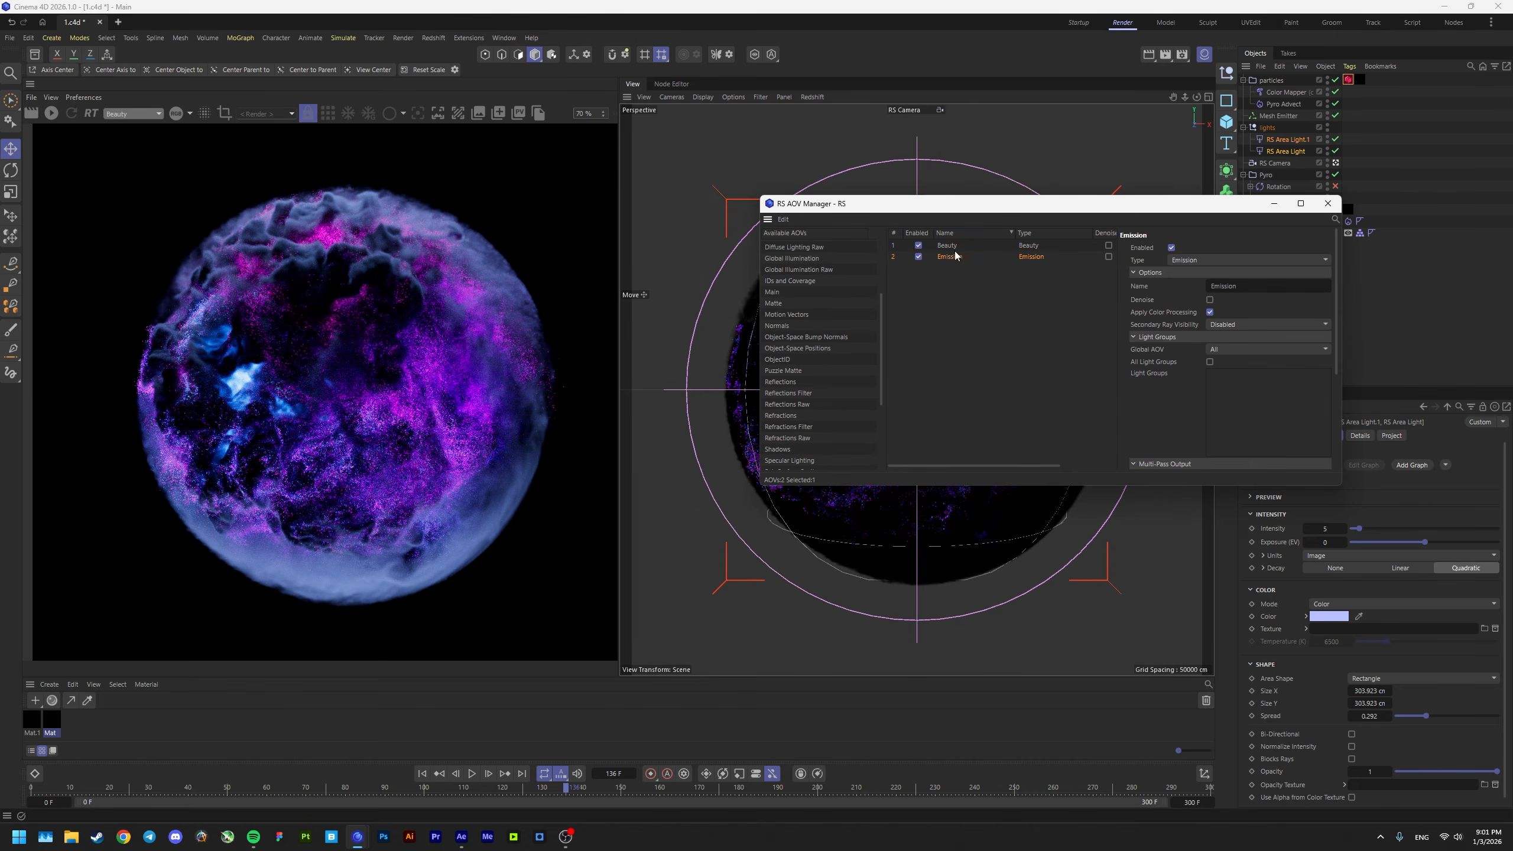
{"action": "left_click", "coordinate": [951, 246]}
{"action": "left_click", "coordinate": [950, 257]}
{"action": "left_click", "coordinate": [948, 246]}
{"action": "left_click_drag", "start_coordinate": [1042, 465], "coordinate": [1088, 466]}
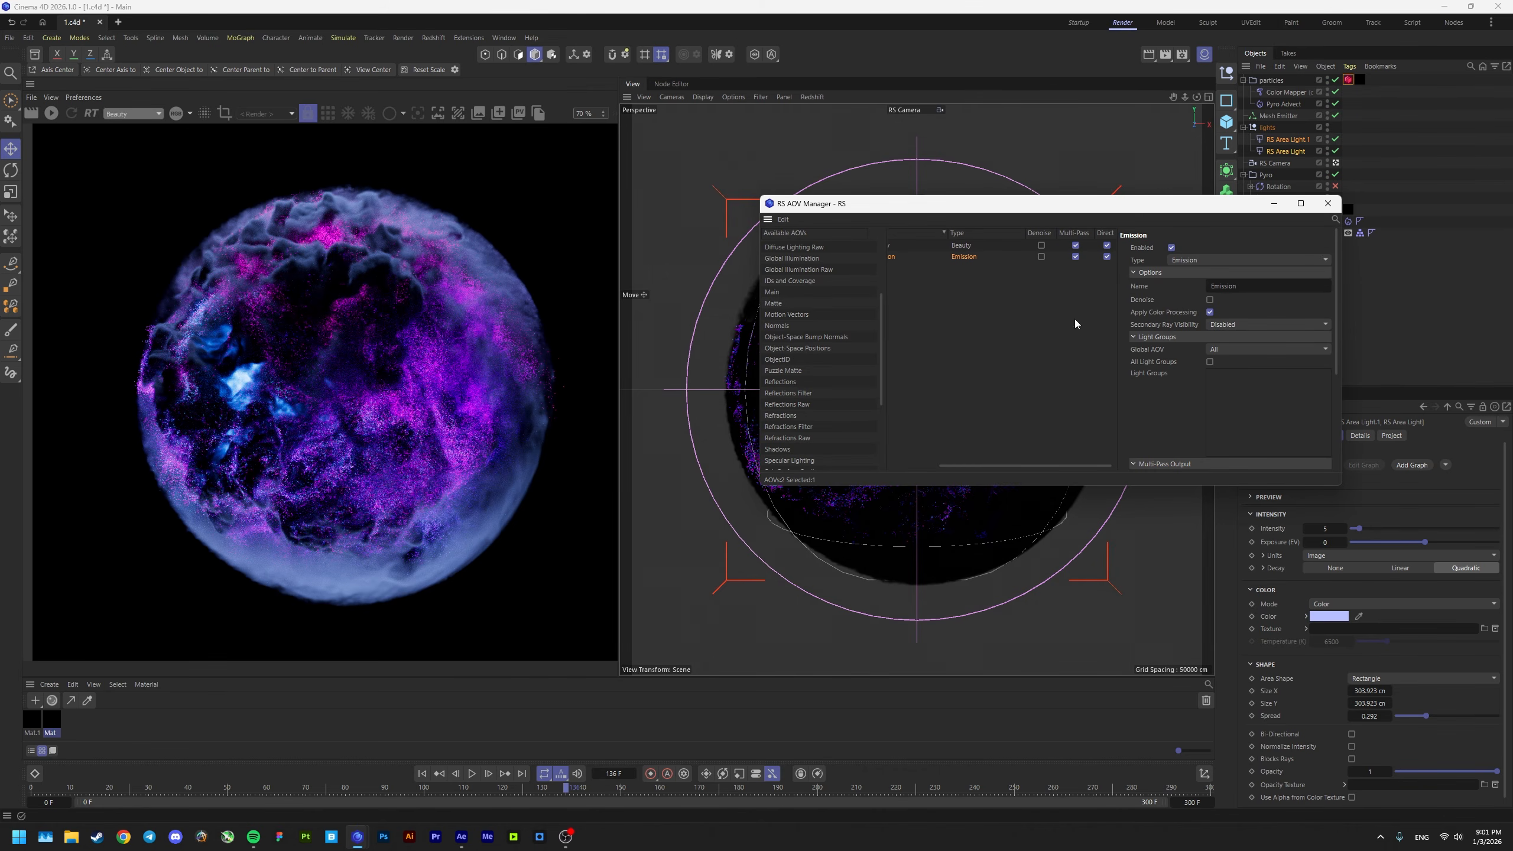
{"action": "left_click", "coordinate": [1328, 204]}
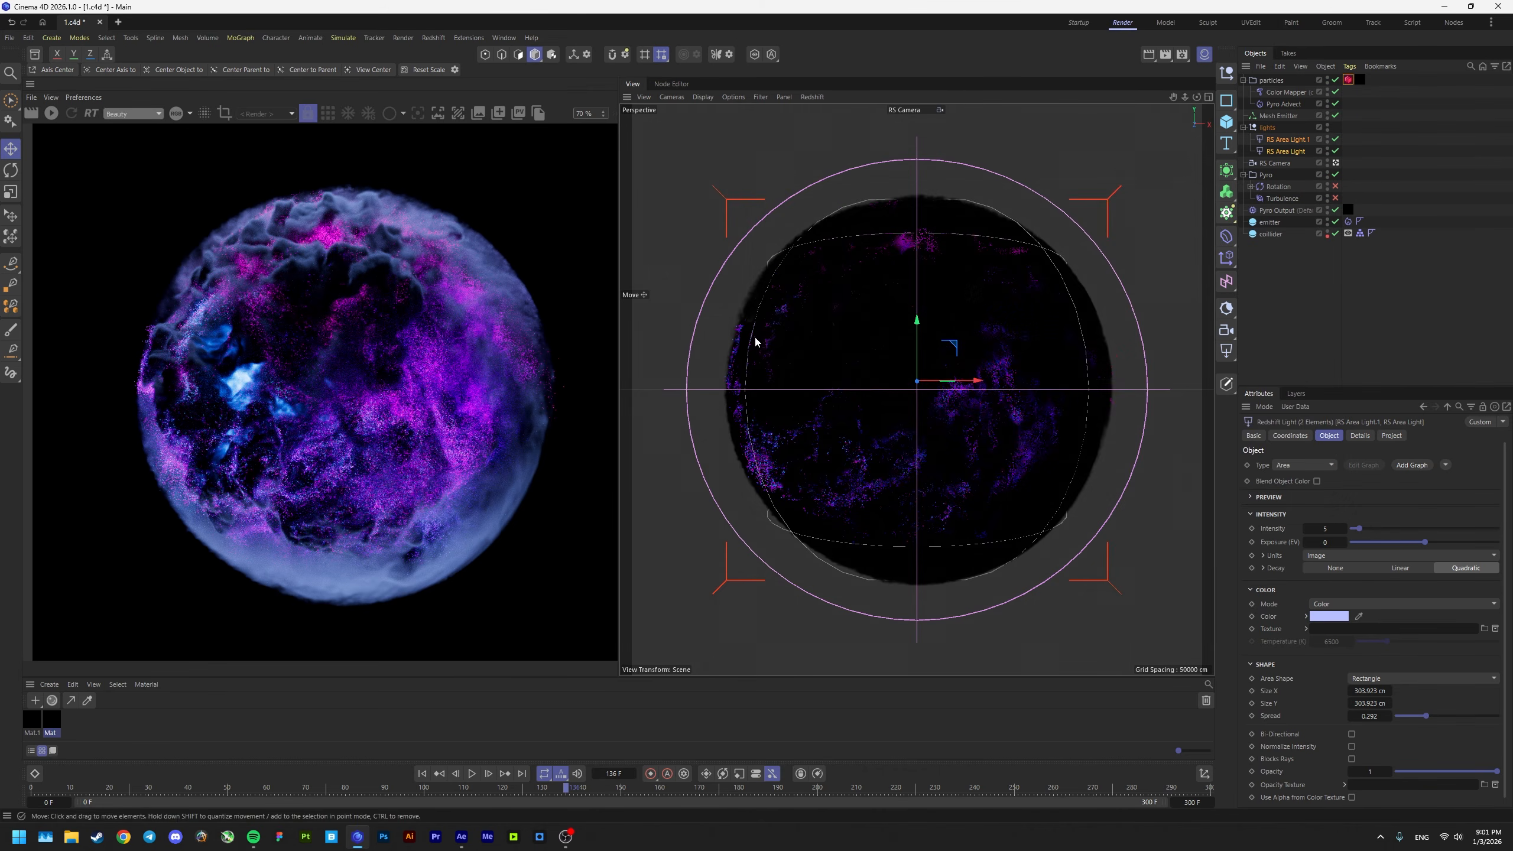
Step: Switch to After Effects and open the nested Pre-comp 1 from Pre-comp 2
{"action": "left_click", "coordinate": [462, 837]}
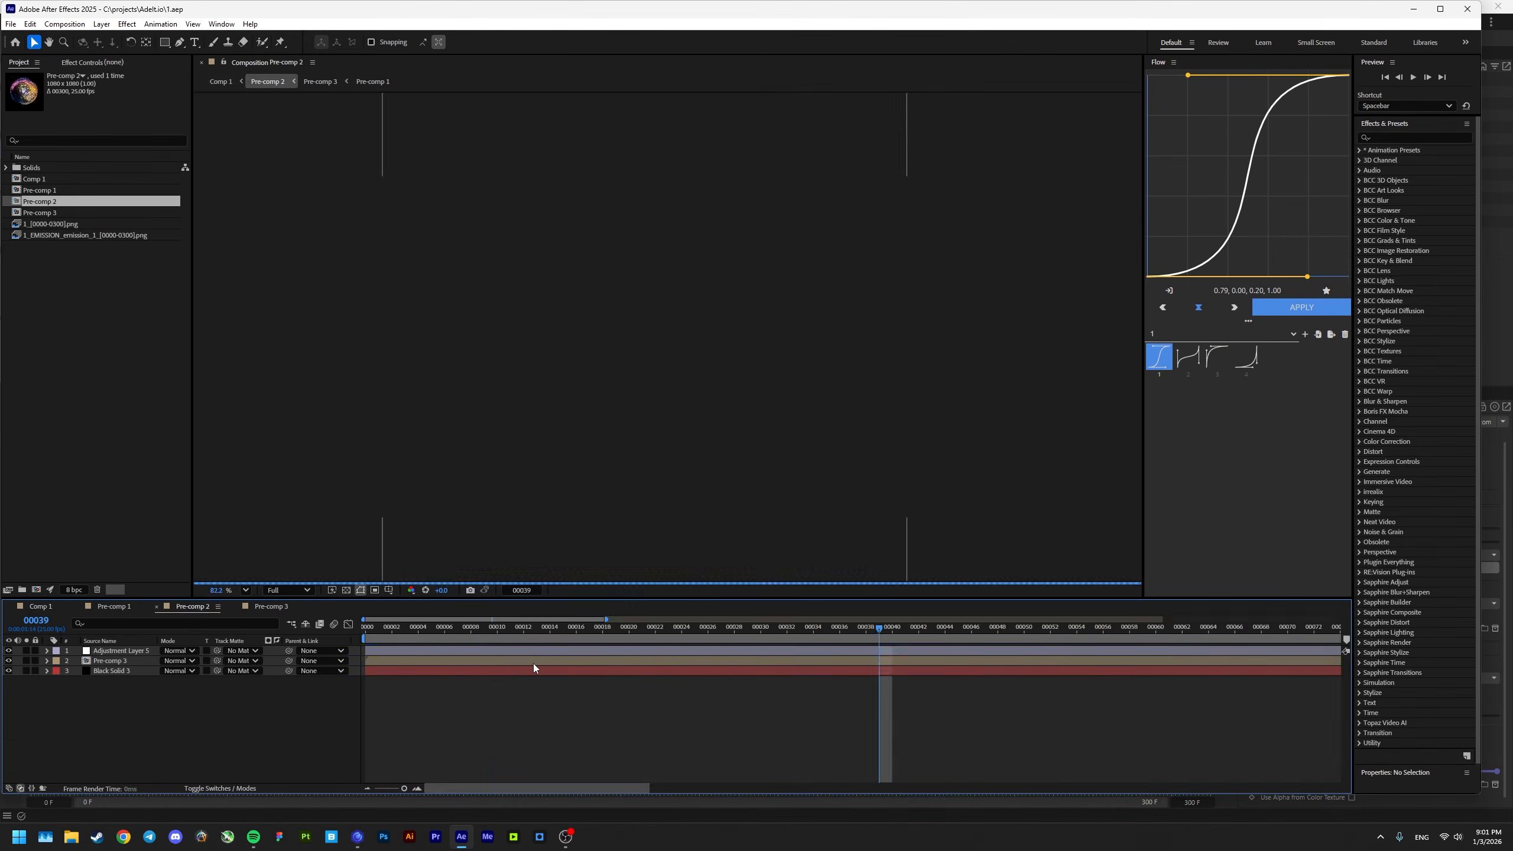
{"action": "double_click", "coordinate": [533, 663]}
{"action": "double_click", "coordinate": [743, 676]}
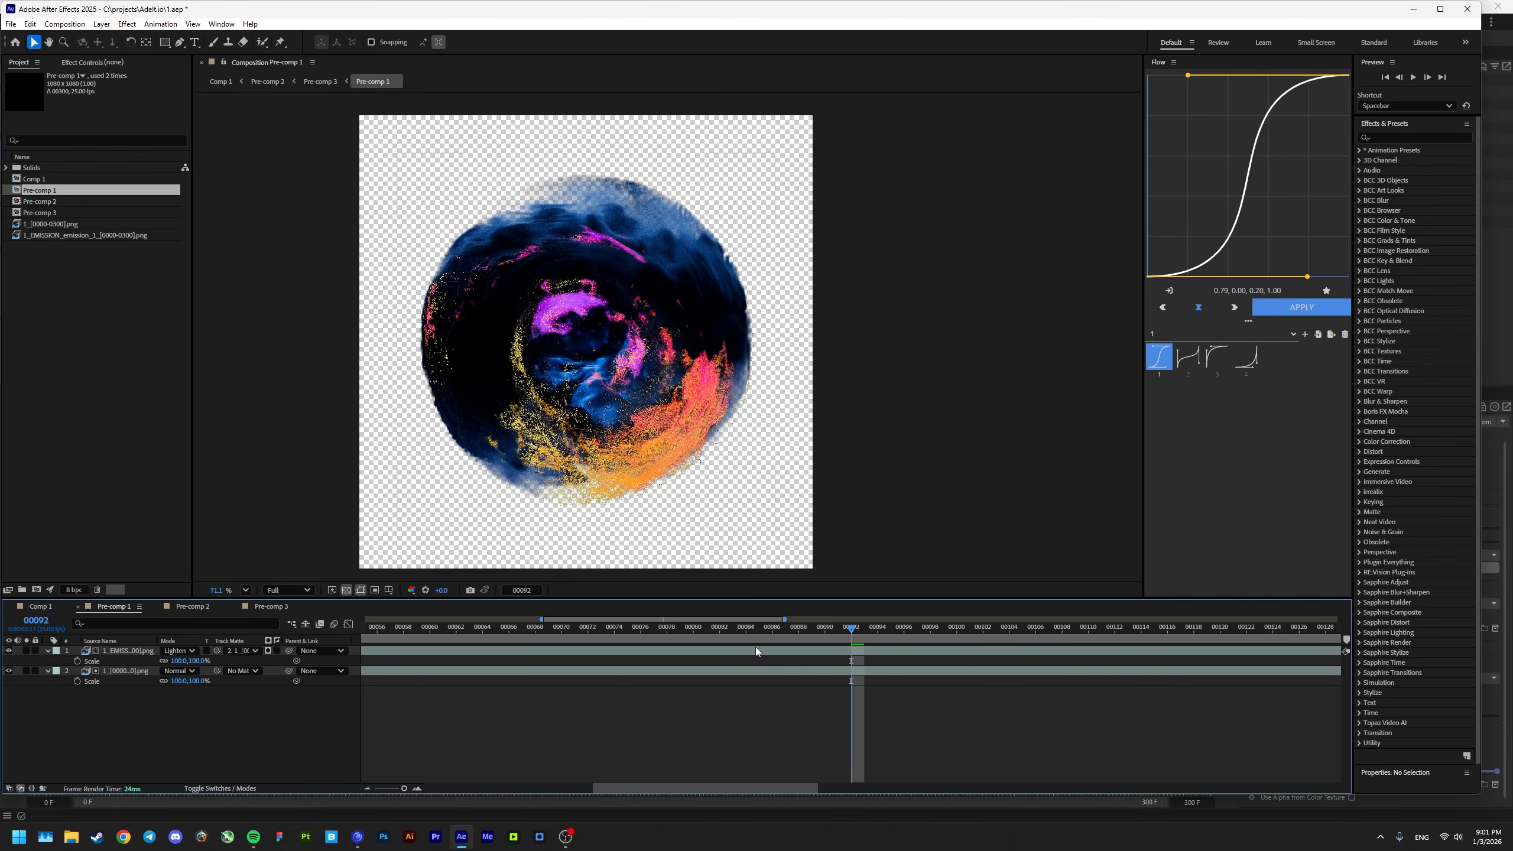
Step: Solo the emission layer in Pre-comp 1, fit the composition to the viewer, and display the layer's effects
{"action": "left_click", "coordinate": [26, 651]}
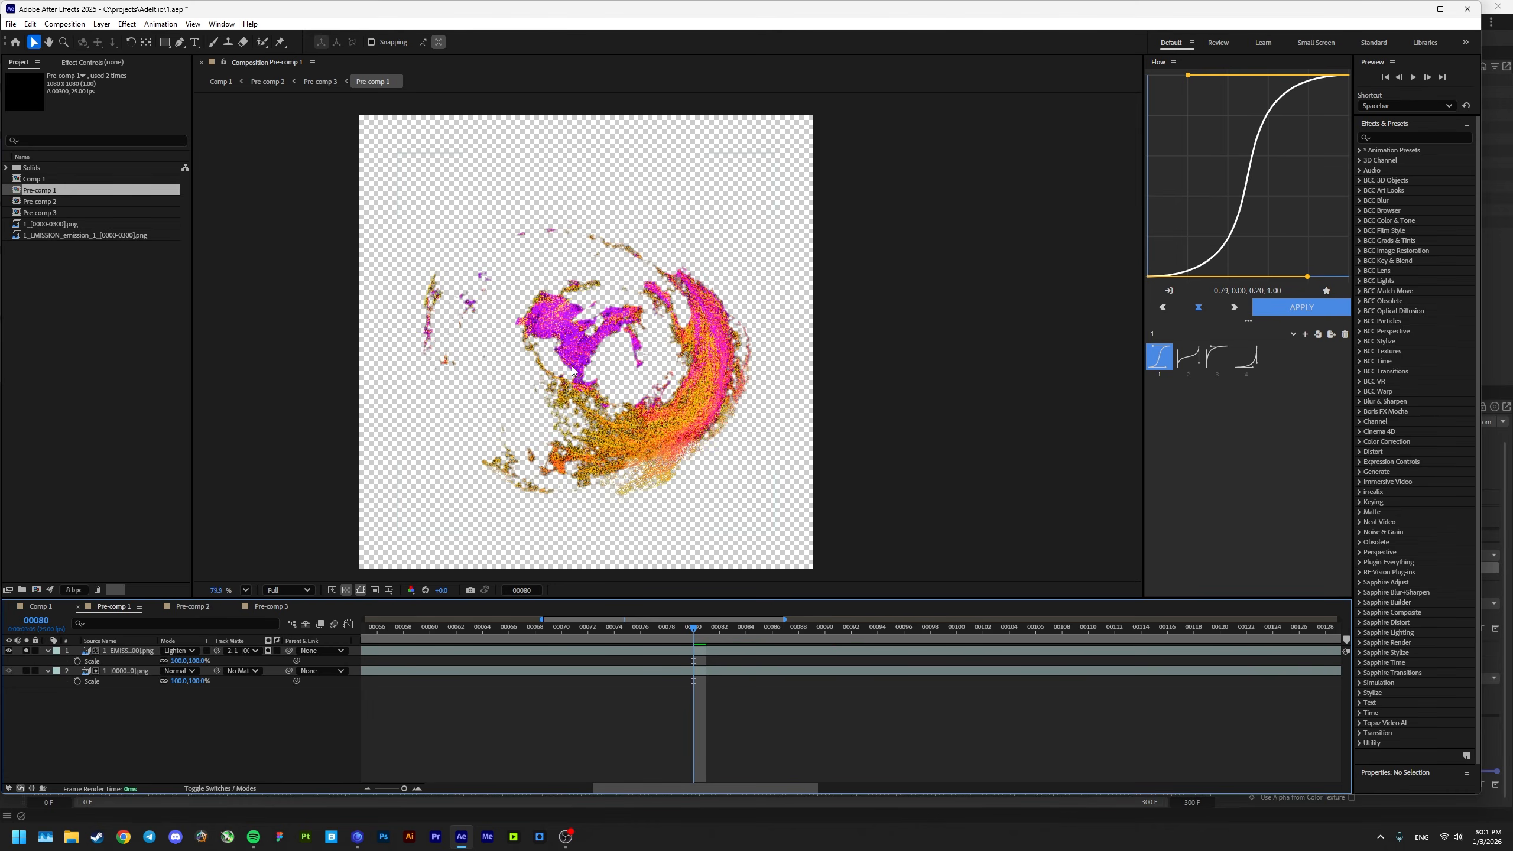
{"action": "key", "text": "shift+slash"}
{"action": "left_click", "coordinate": [679, 651]}
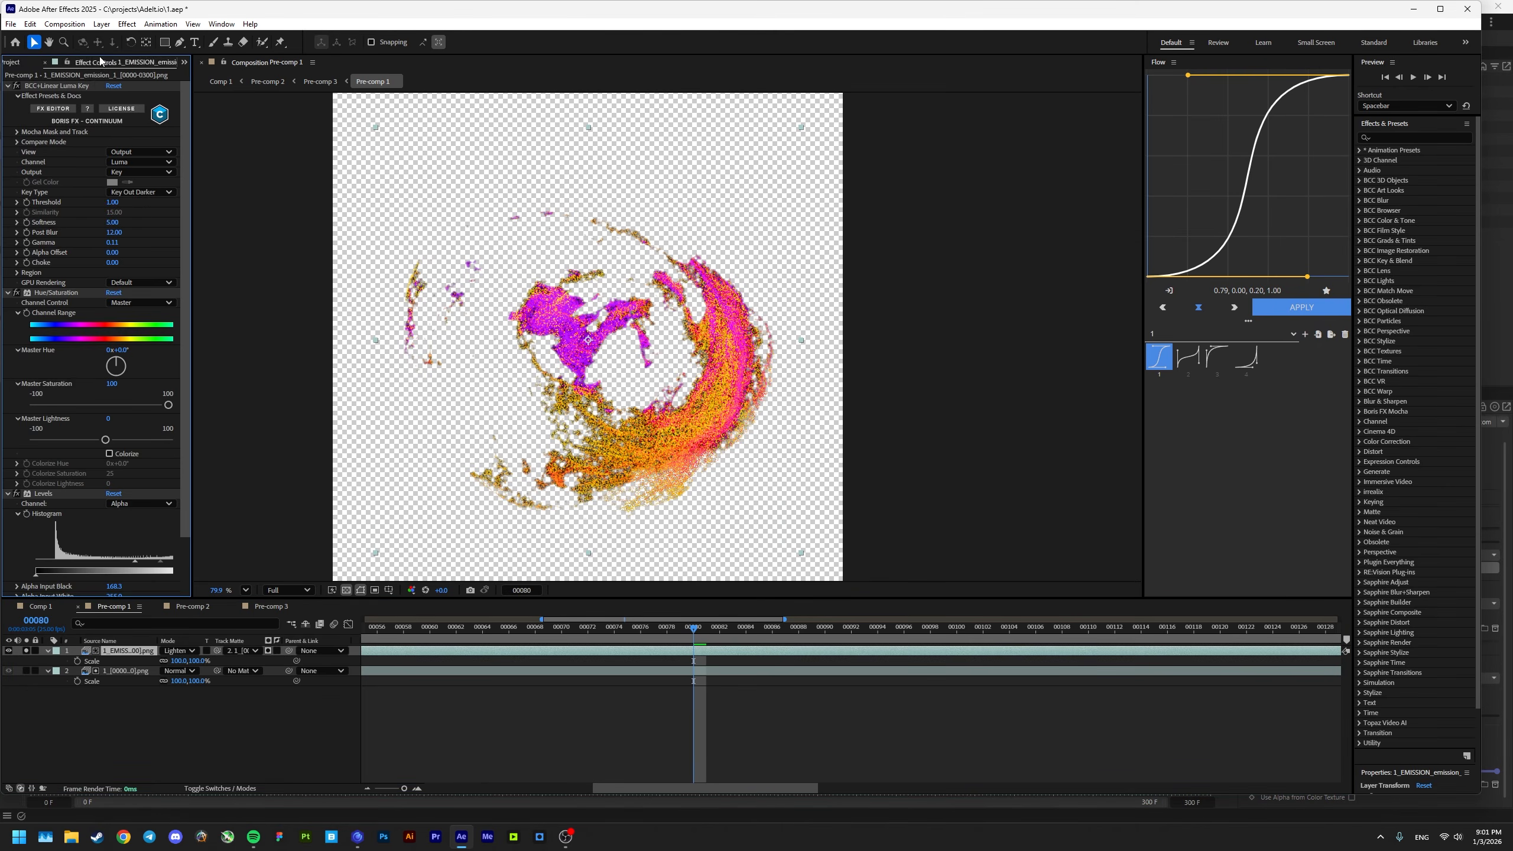
Step: Scrub the soloed emission layer in Pre-comp 1, unsolo it, and toggle its visibility to compare it with the full composite
{"action": "key", "text": "F3"}
{"action": "left_click_drag", "start_coordinate": [612, 339], "coordinate": [703, 344]}
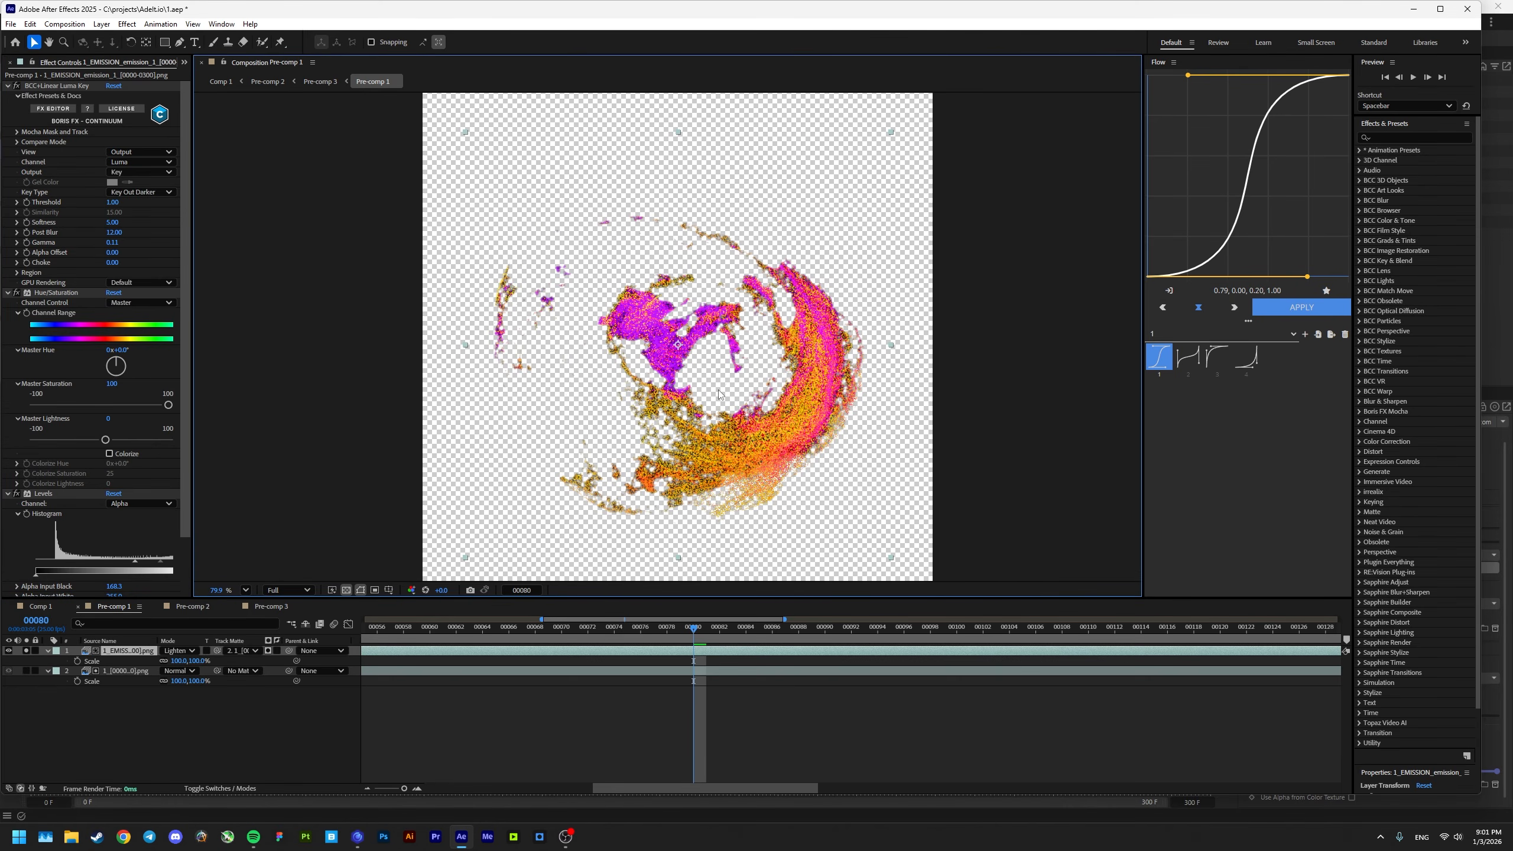
{"action": "left_click", "coordinate": [752, 631]}
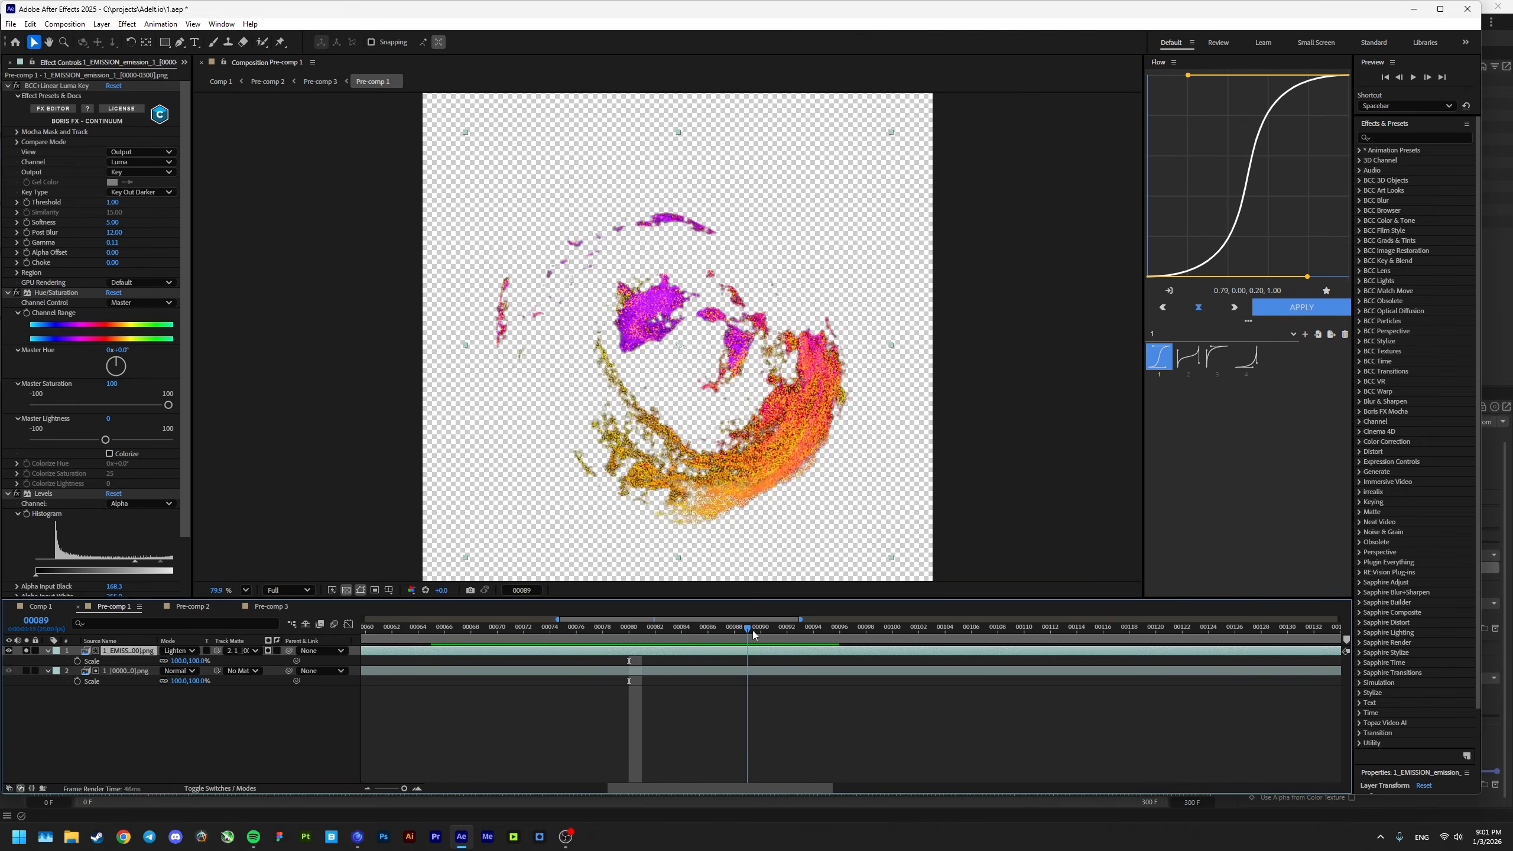
{"action": "left_click_drag", "start_coordinate": [752, 631], "coordinate": [629, 633]}
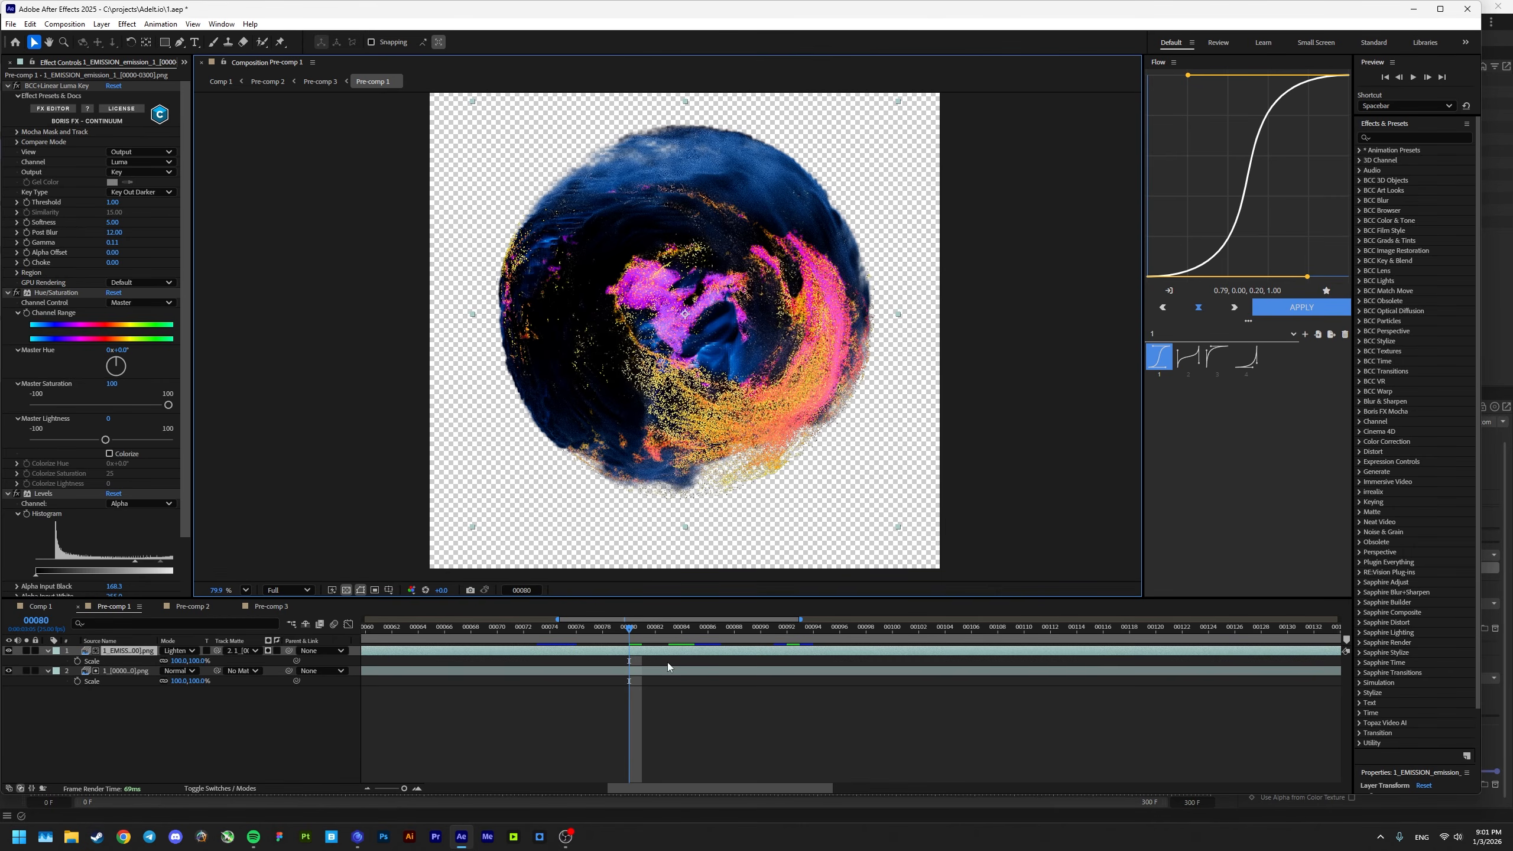
{"action": "left_click", "coordinate": [7, 651]}
{"action": "left_click", "coordinate": [8, 651]}
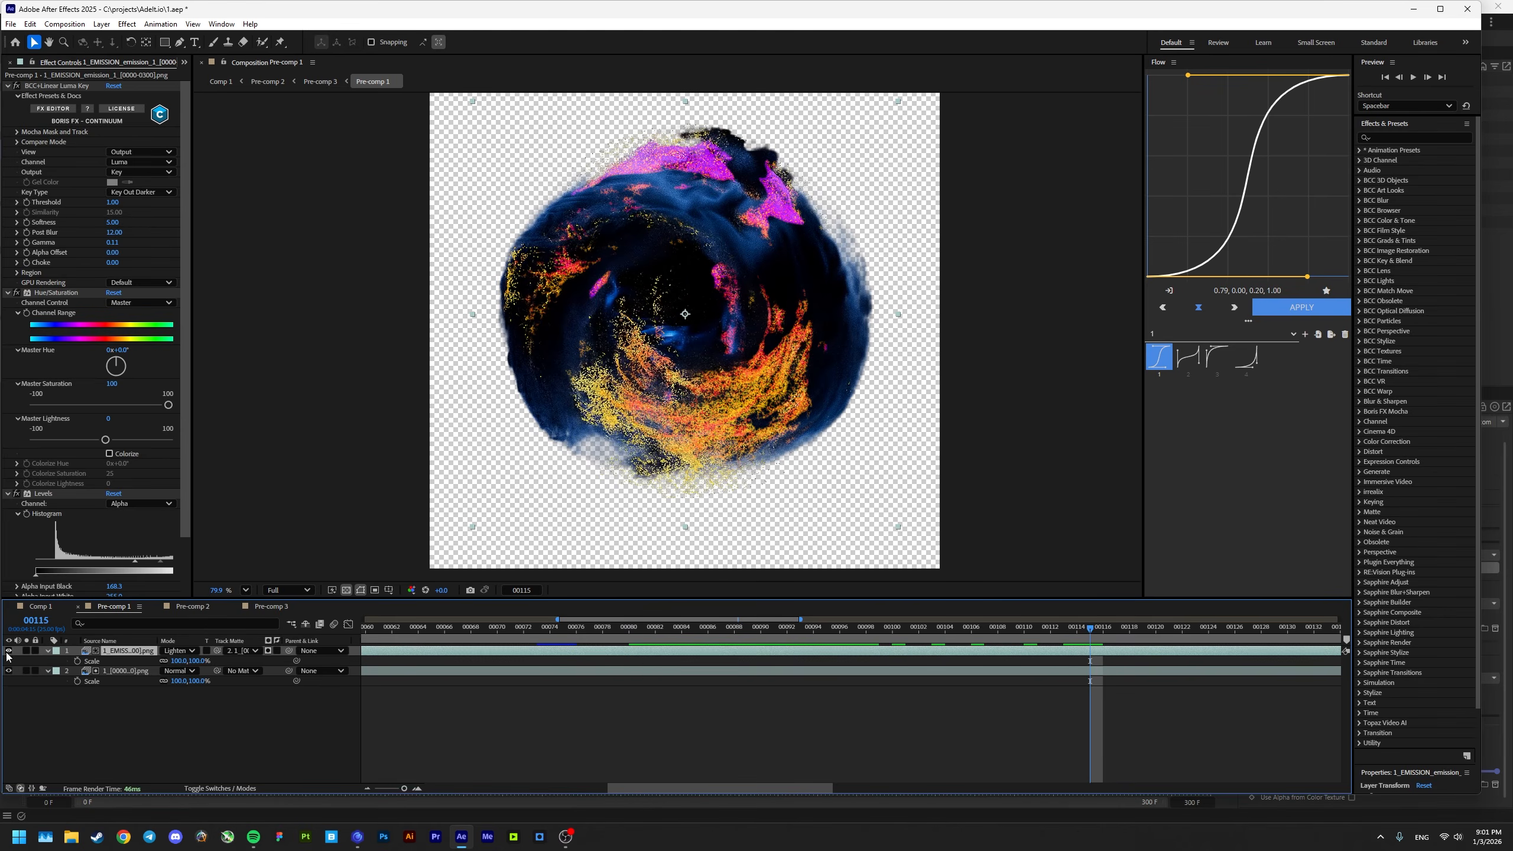
Step: Open Pre-comp 2 from Comp 1 and toggle Adjustment Layer 5 off and on to compare its contribution
{"action": "left_click", "coordinate": [50, 605]}
{"action": "double_click", "coordinate": [549, 661]}
{"action": "left_click", "coordinate": [18, 63]}
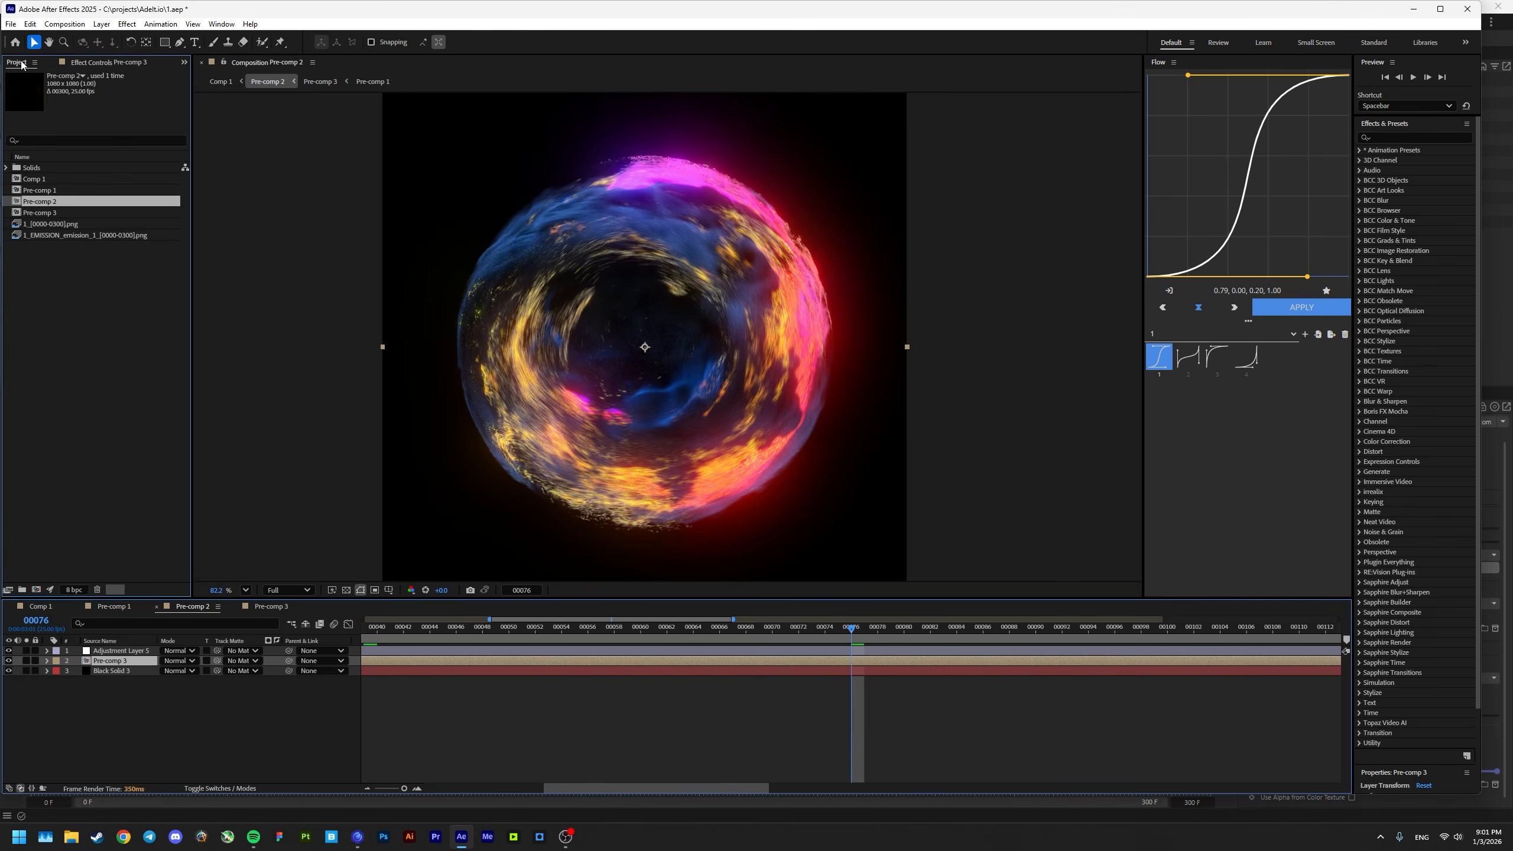
{"action": "left_click", "coordinate": [596, 651]}
{"action": "left_click", "coordinate": [9, 651]}
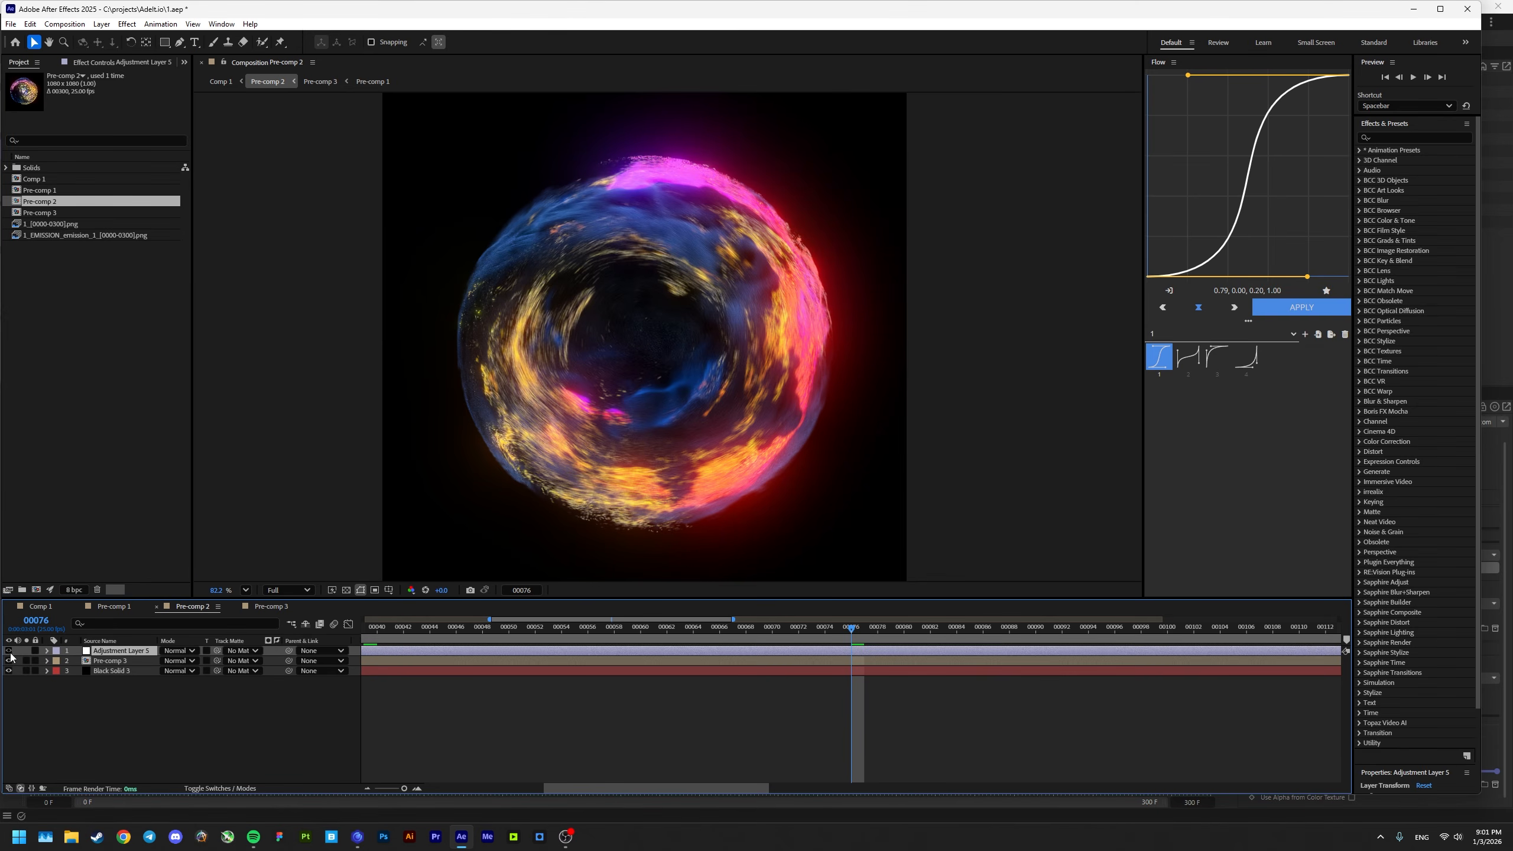
{"action": "left_click", "coordinate": [9, 651]}
{"action": "left_click", "coordinate": [529, 660]}
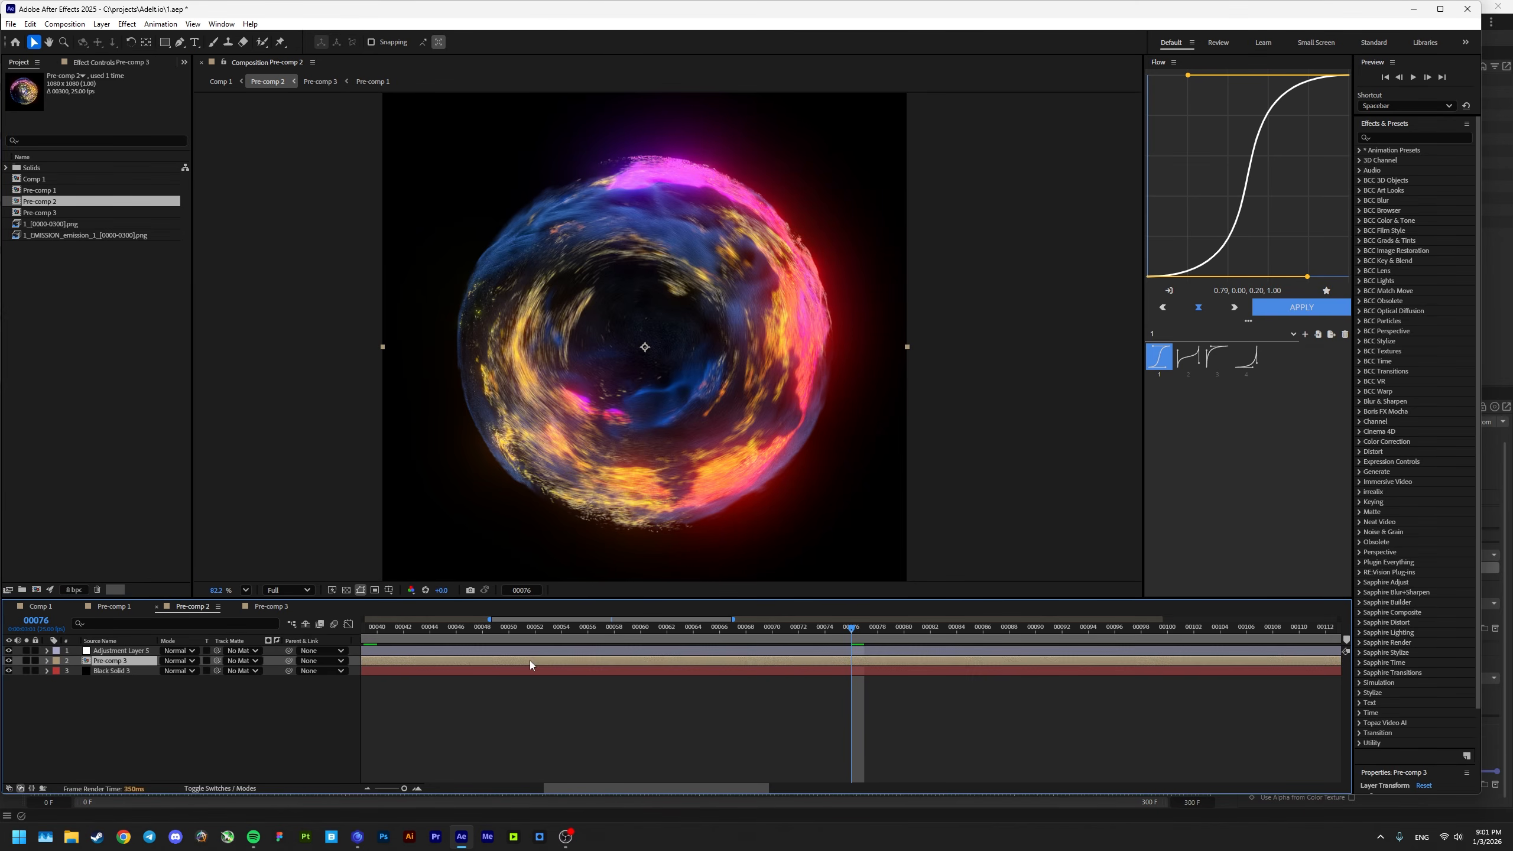
Step: Open Pre-comp 3, display Adjustment Layer 1's Levels and Deep Glow 2 effects, and toggle the layer to compare the glow
{"action": "left_click", "coordinate": [113, 64]}
{"action": "double_click", "coordinate": [679, 660]}
{"action": "left_click", "coordinate": [679, 651]}
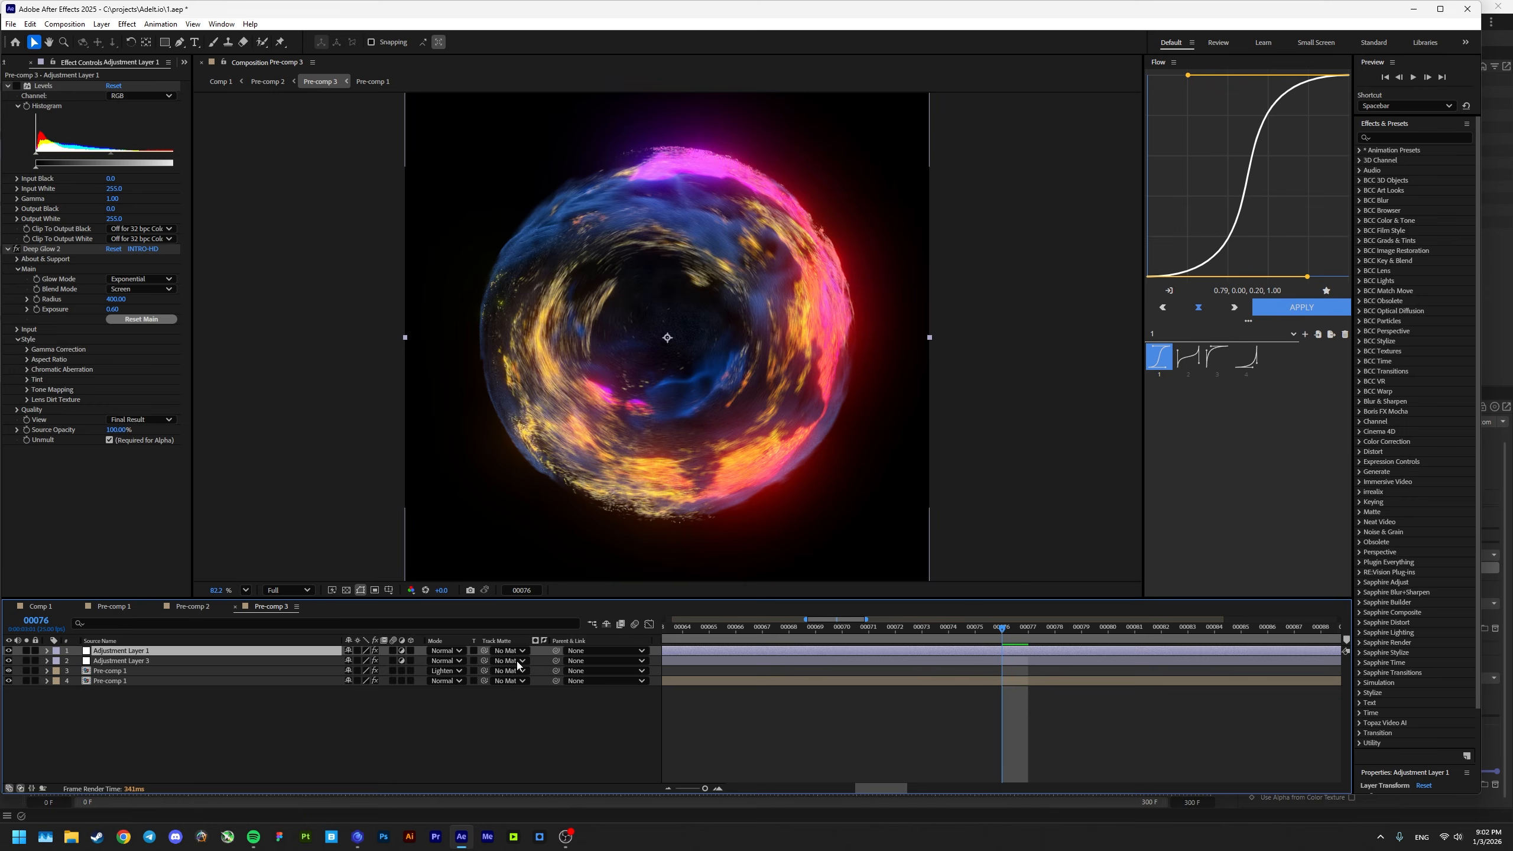
{"action": "left_click", "coordinate": [8, 651]}
{"action": "left_click", "coordinate": [8, 651]}
{"action": "key", "text": "h"}
{"action": "left_click_drag", "start_coordinate": [583, 362], "coordinate": [601, 362]}
{"action": "middle_click_drag", "start_coordinate": [602, 362], "coordinate": [606, 401]}
Step: Display Adjustment Layer 3's effects and toggle RSMB Pro off and on to compare the motion blur
{"action": "left_click", "coordinate": [797, 660]}
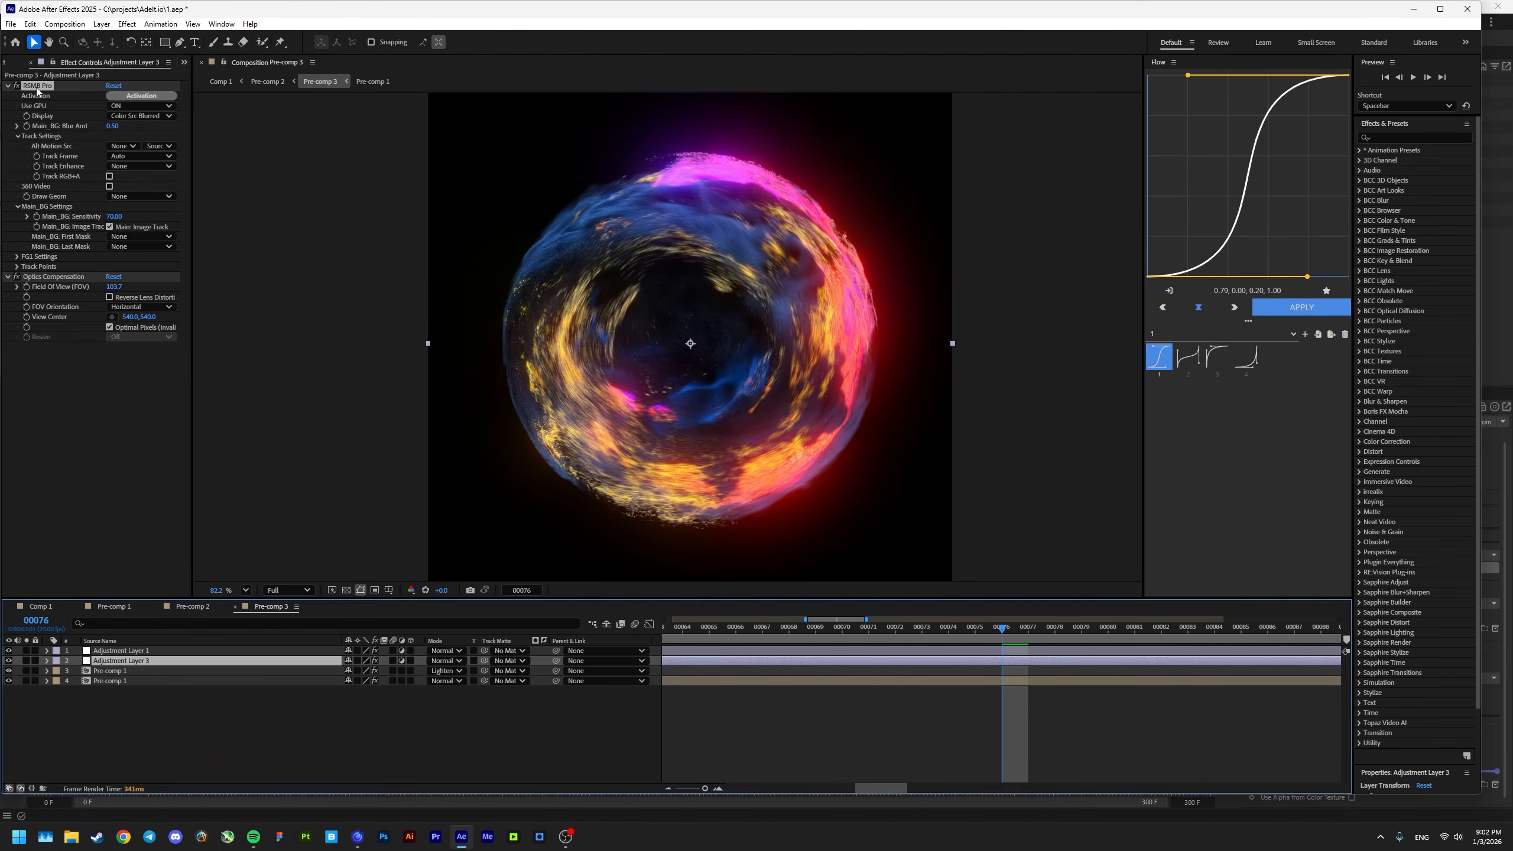
{"action": "left_click", "coordinate": [37, 87]}
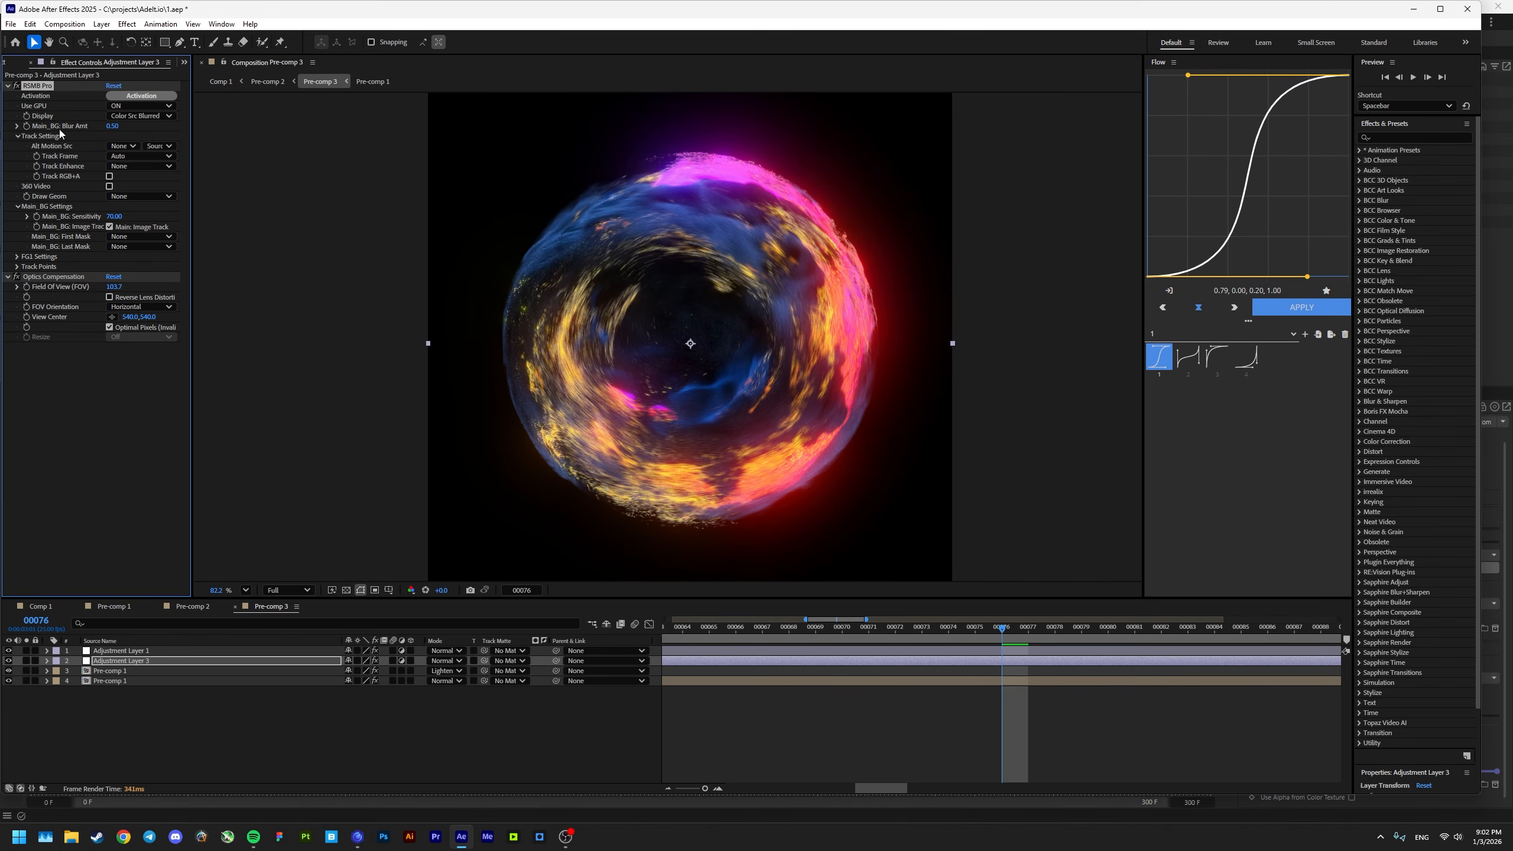
{"action": "middle_click_drag", "start_coordinate": [778, 315], "coordinate": [832, 322]}
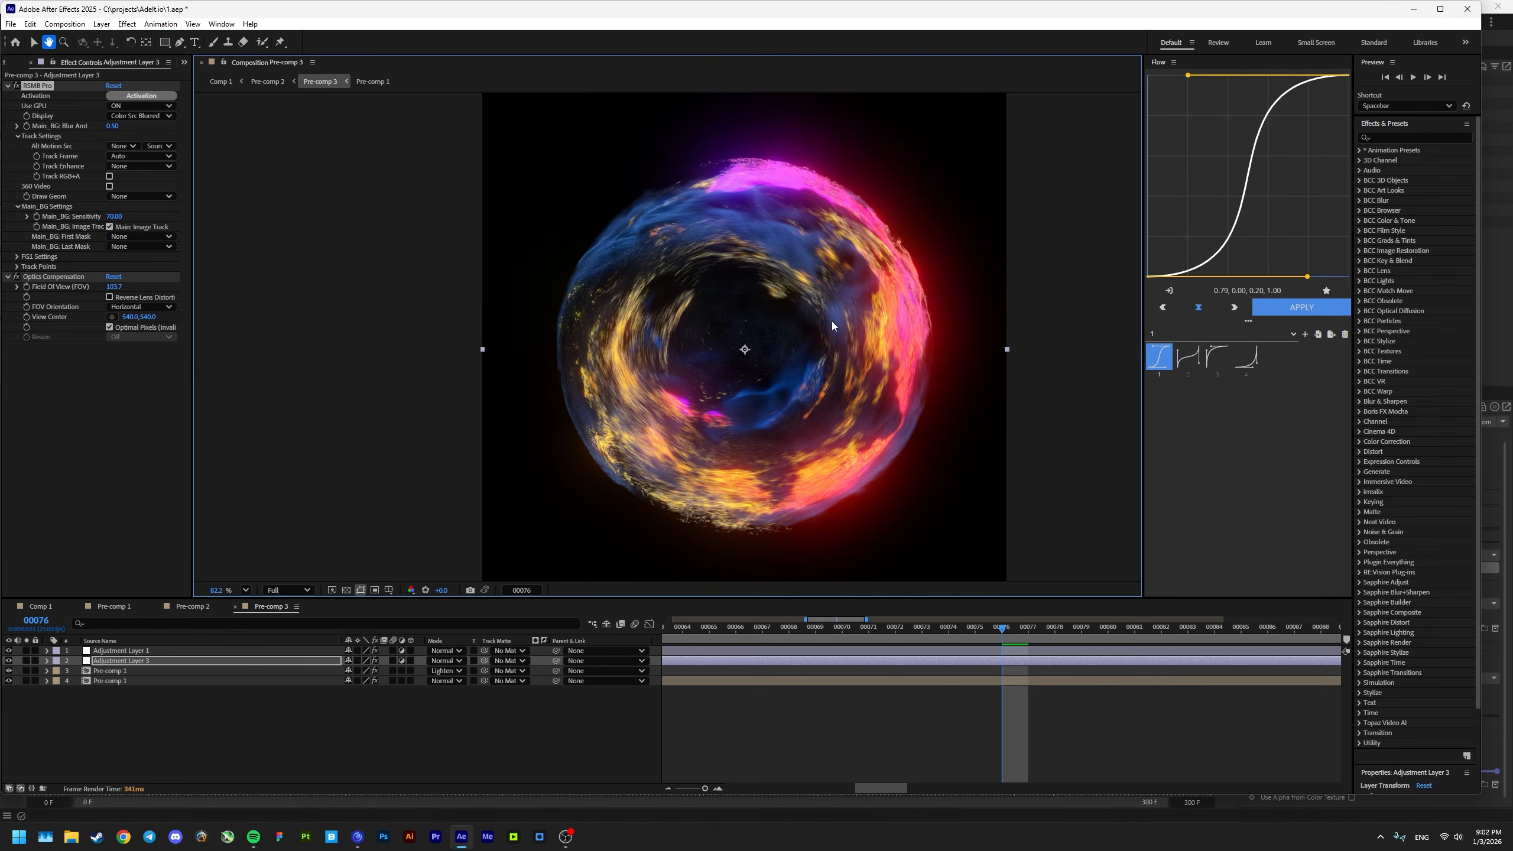
{"action": "left_click", "coordinate": [17, 86]}
{"action": "left_click", "coordinate": [16, 85]}
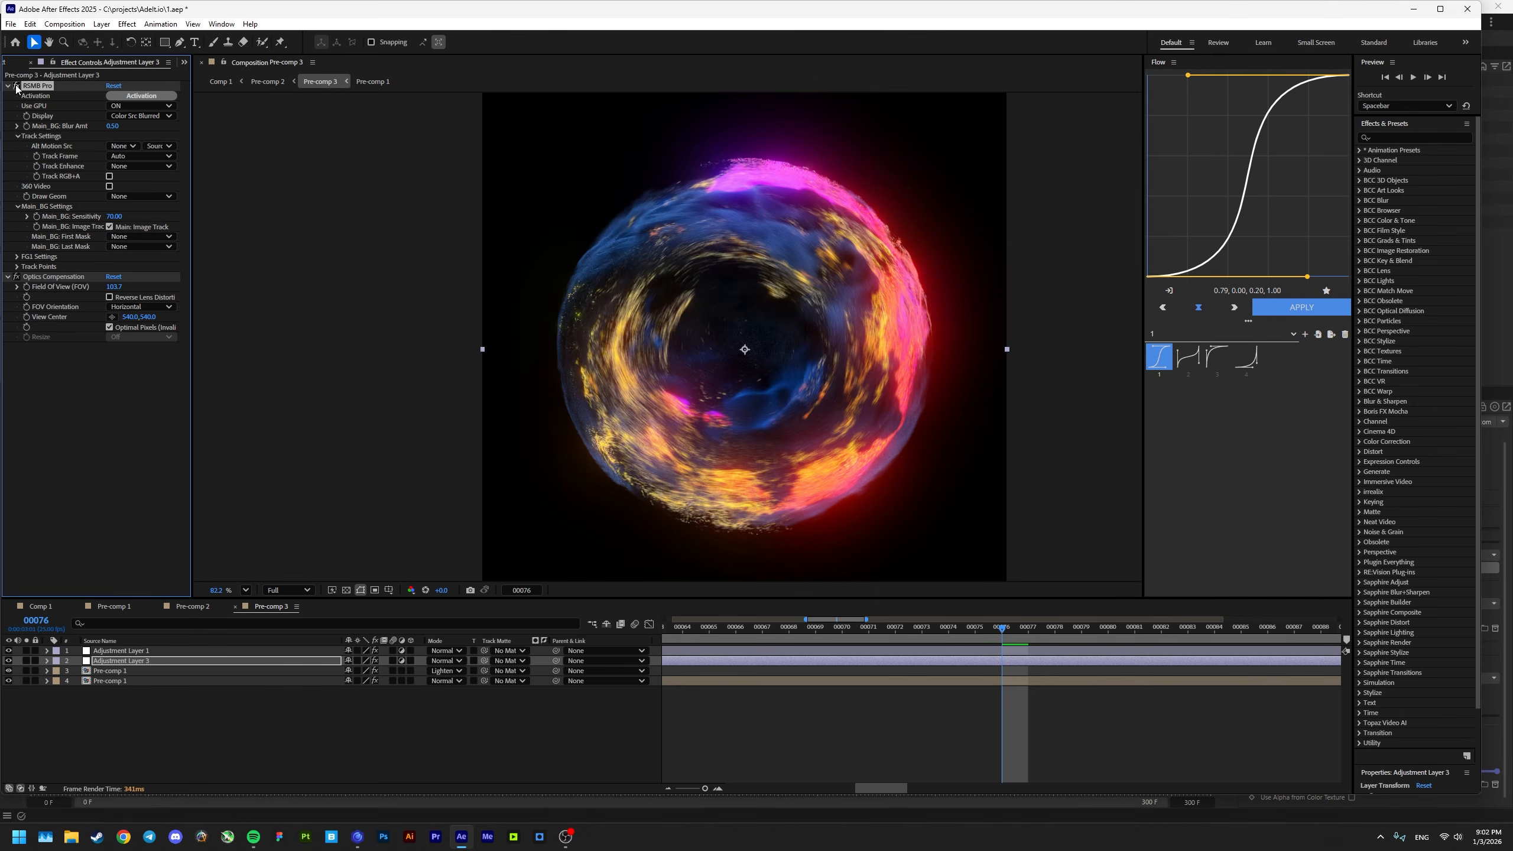
{"action": "left_click", "coordinate": [17, 86]}
{"action": "left_click", "coordinate": [16, 86]}
Step: Extend the start of Pre-comp 3's work area to frame 0 and play back Comp 1 from its first frame
{"action": "left_click_drag", "start_coordinate": [1002, 627], "coordinate": [584, 639]}
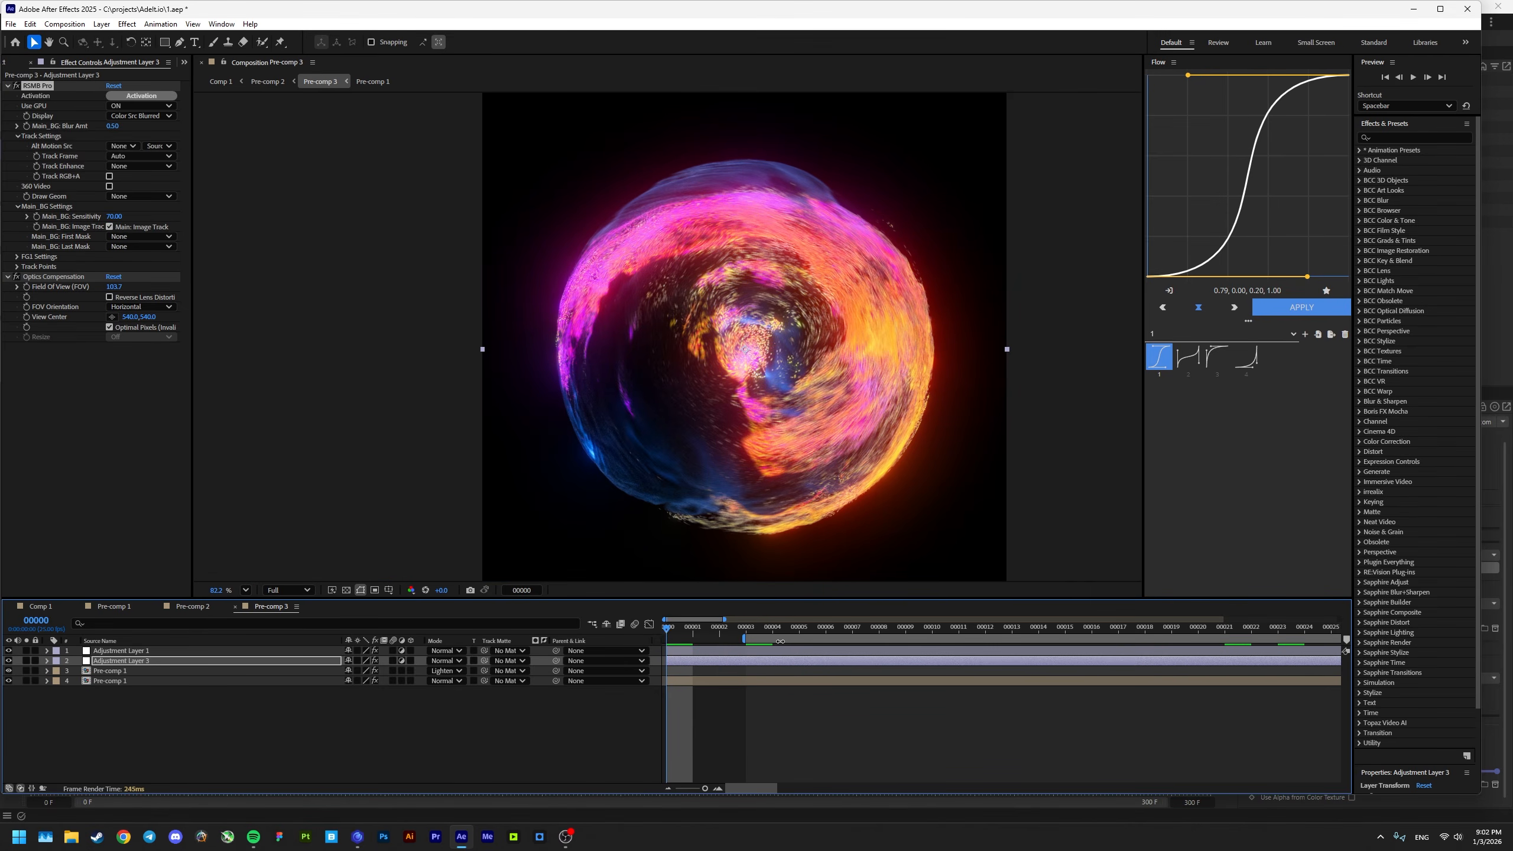
{"action": "left_click_drag", "start_coordinate": [745, 639], "coordinate": [666, 640]}
{"action": "left_click", "coordinate": [41, 607]}
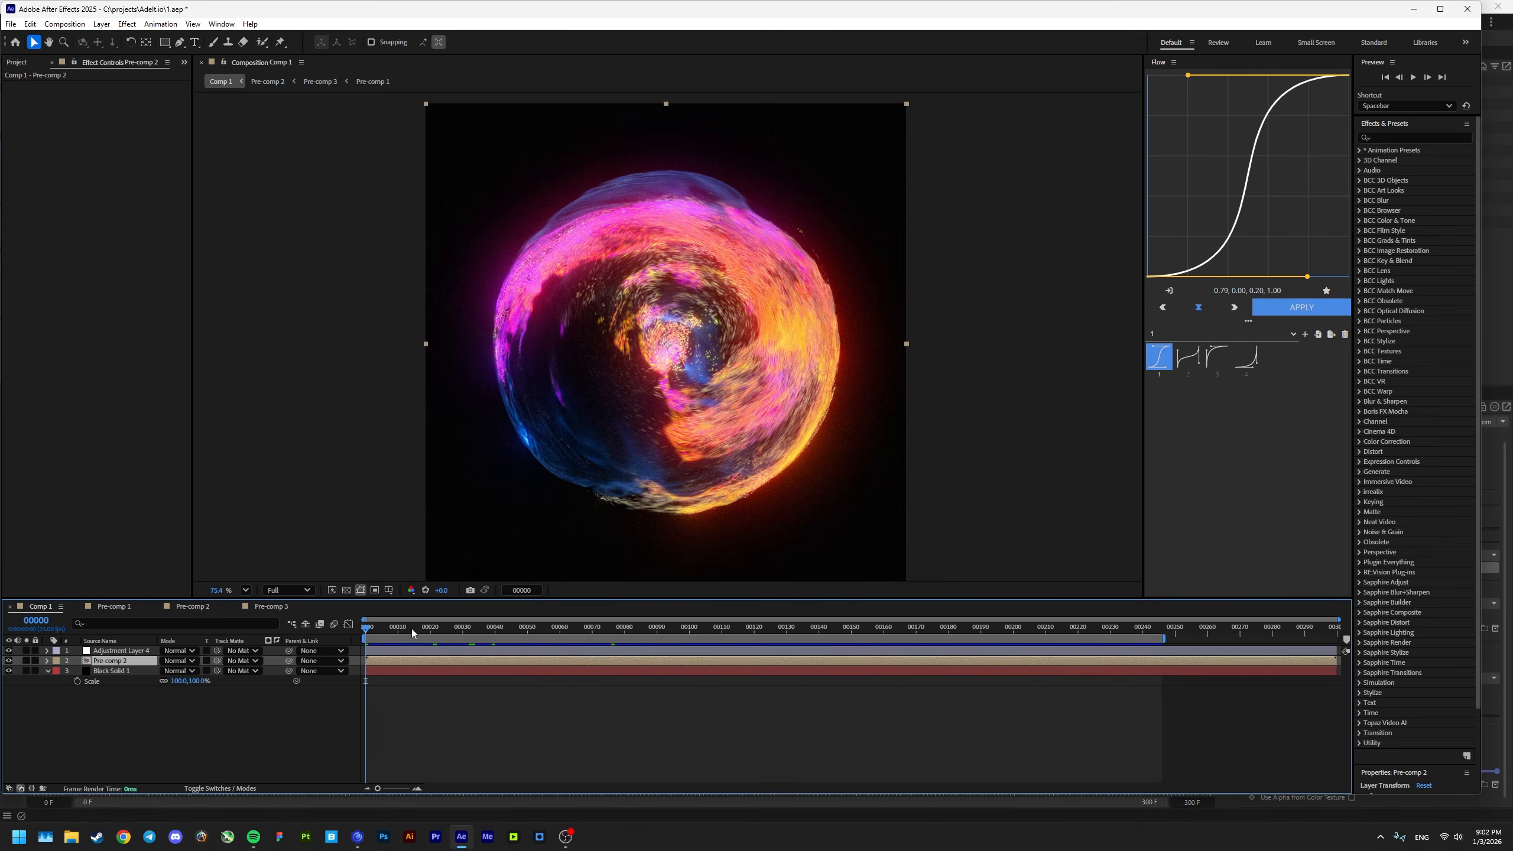
{"action": "key", "text": "space"}
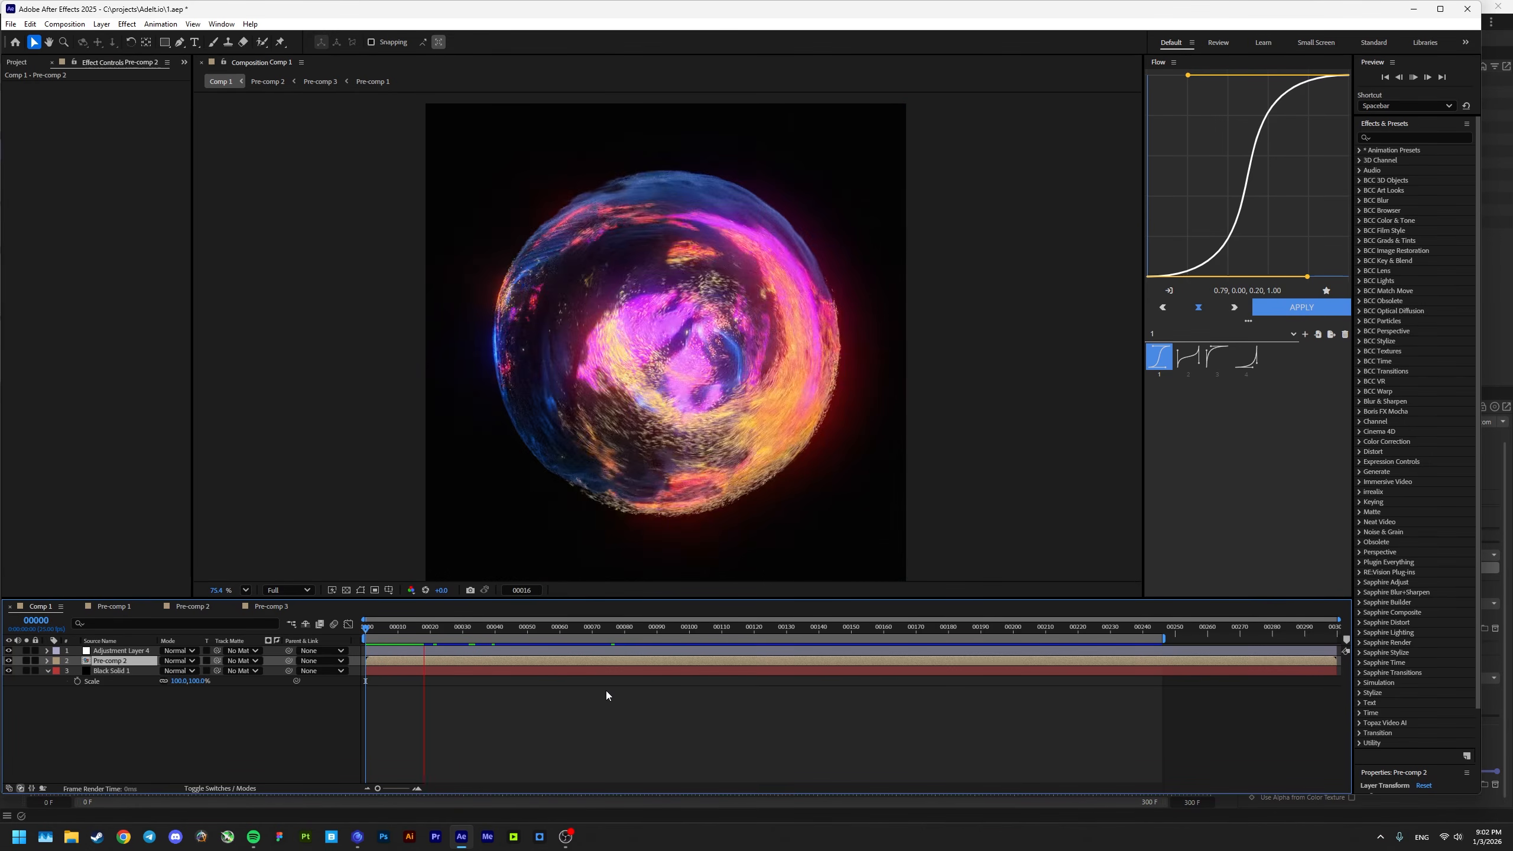